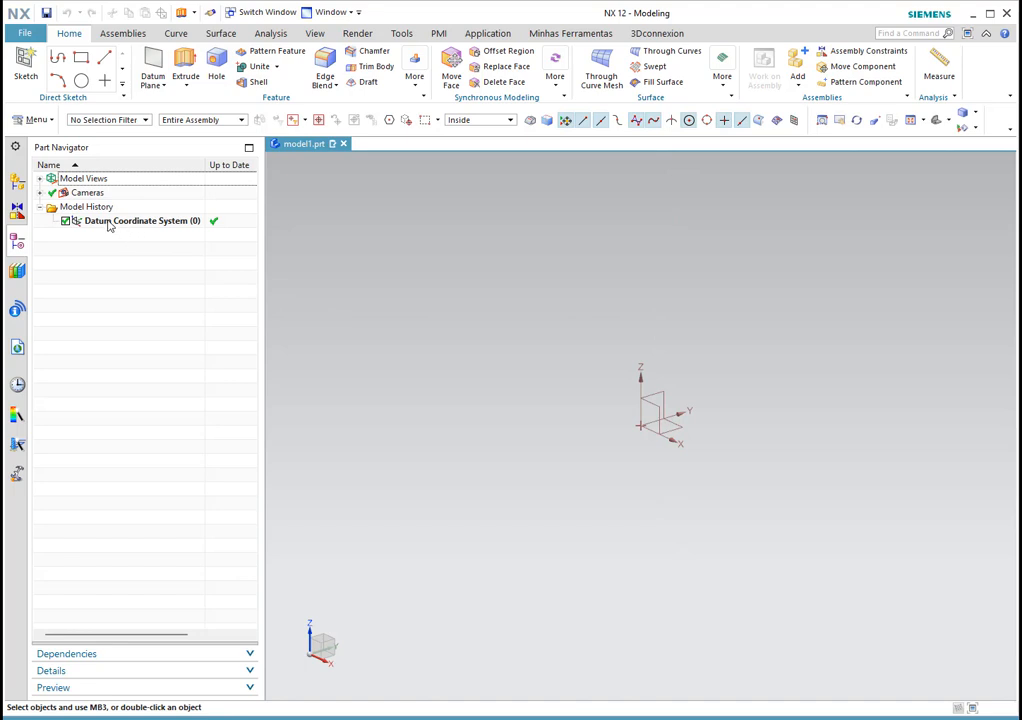
Step: Delete Datum Coordinate System (0) using its right-click menu in the Part Navigator
{"action": "right_click", "coordinate": [99, 226]}
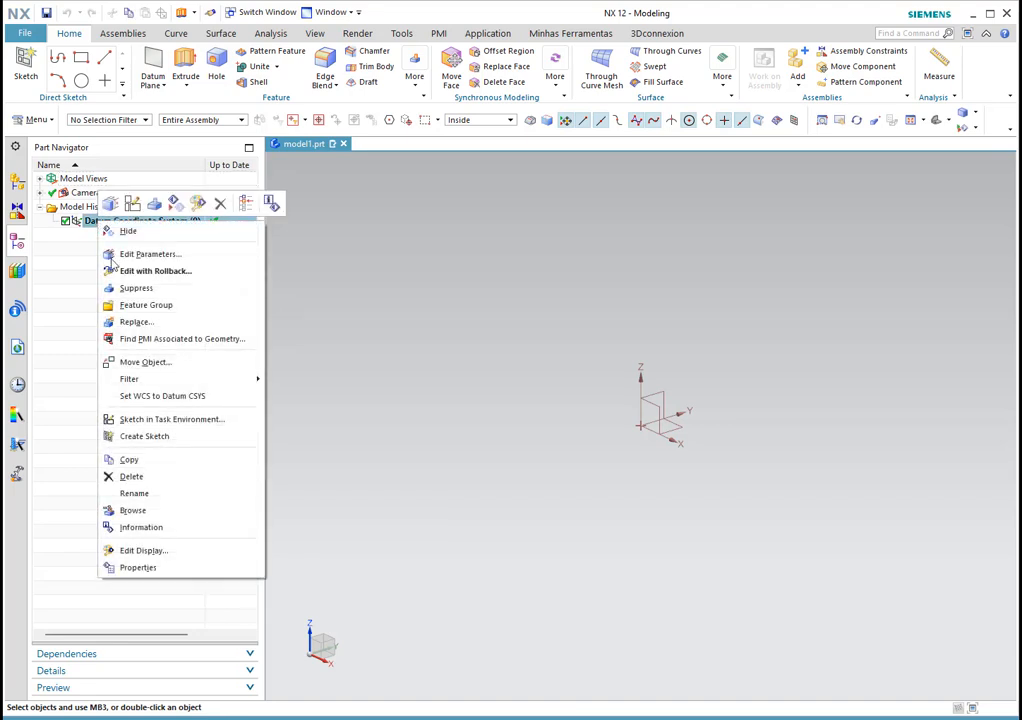
{"action": "left_click", "coordinate": [131, 477]}
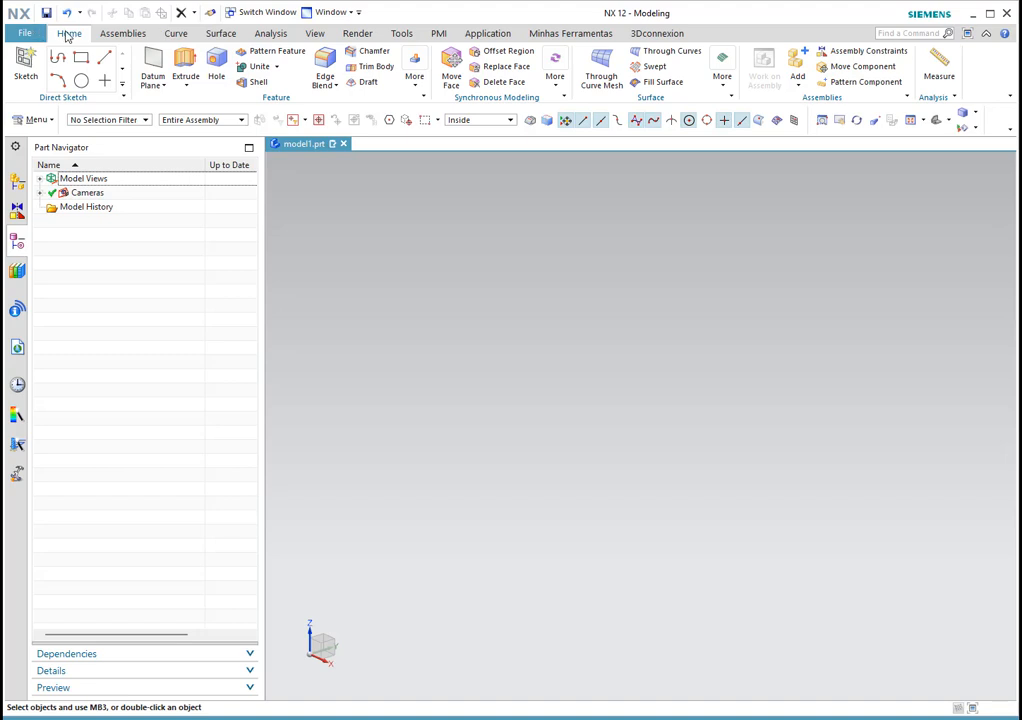
Step: Show the Work Coordinate System triad with Display WCS from the Tools tab's More menu
{"action": "left_click", "coordinate": [162, 86]}
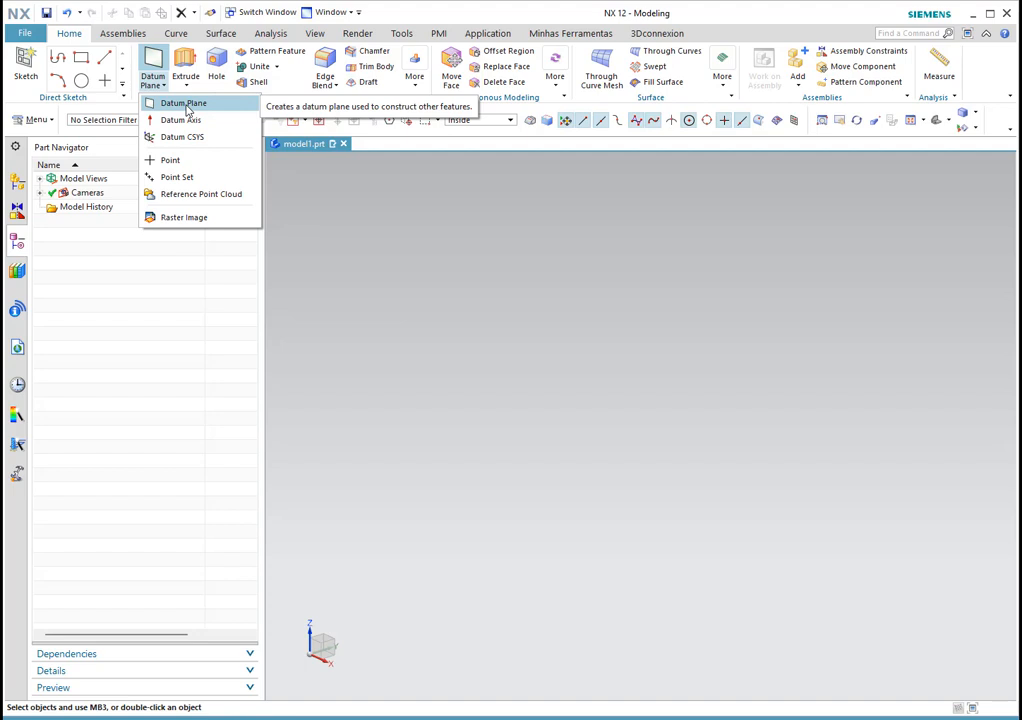
{"action": "left_click", "coordinate": [417, 14]}
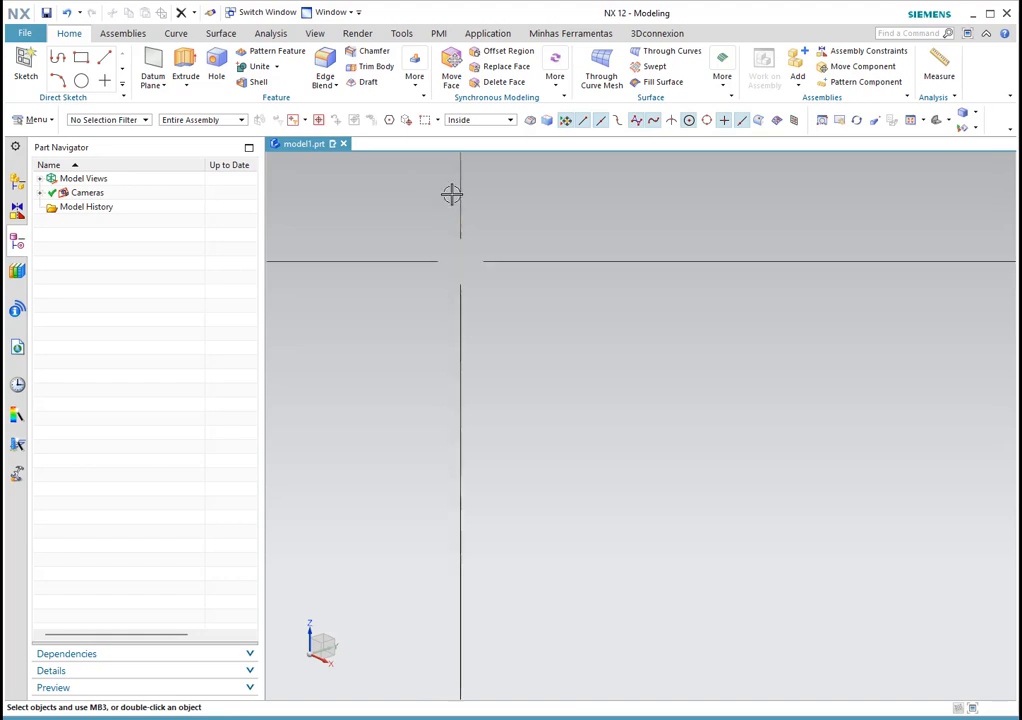
{"action": "left_click", "coordinate": [400, 34]}
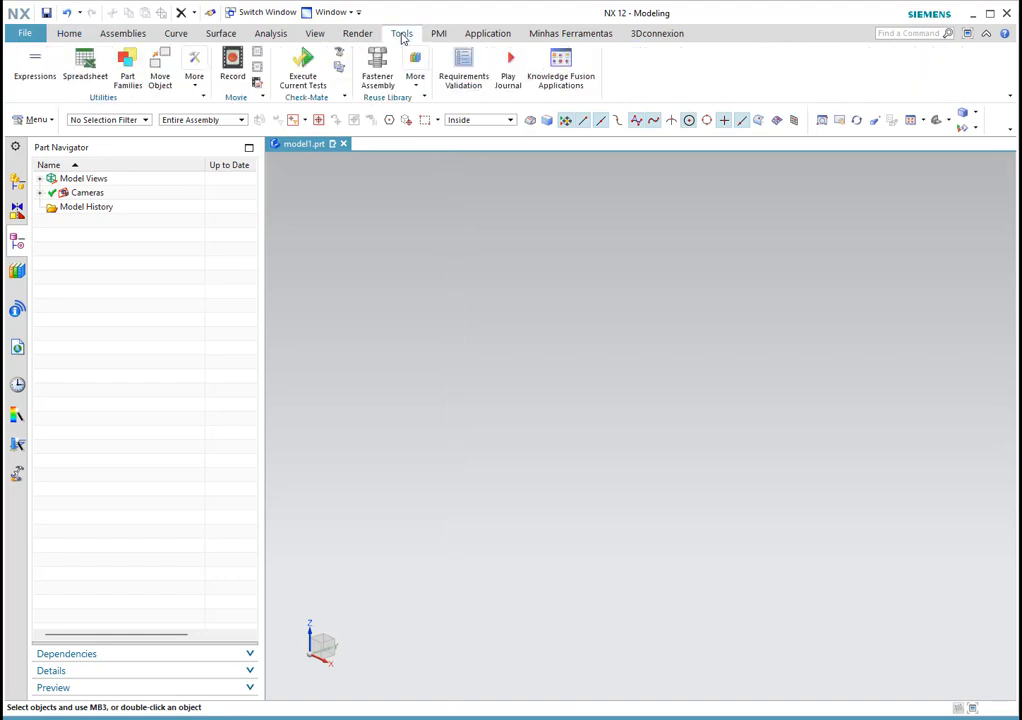
{"action": "left_click", "coordinate": [196, 88]}
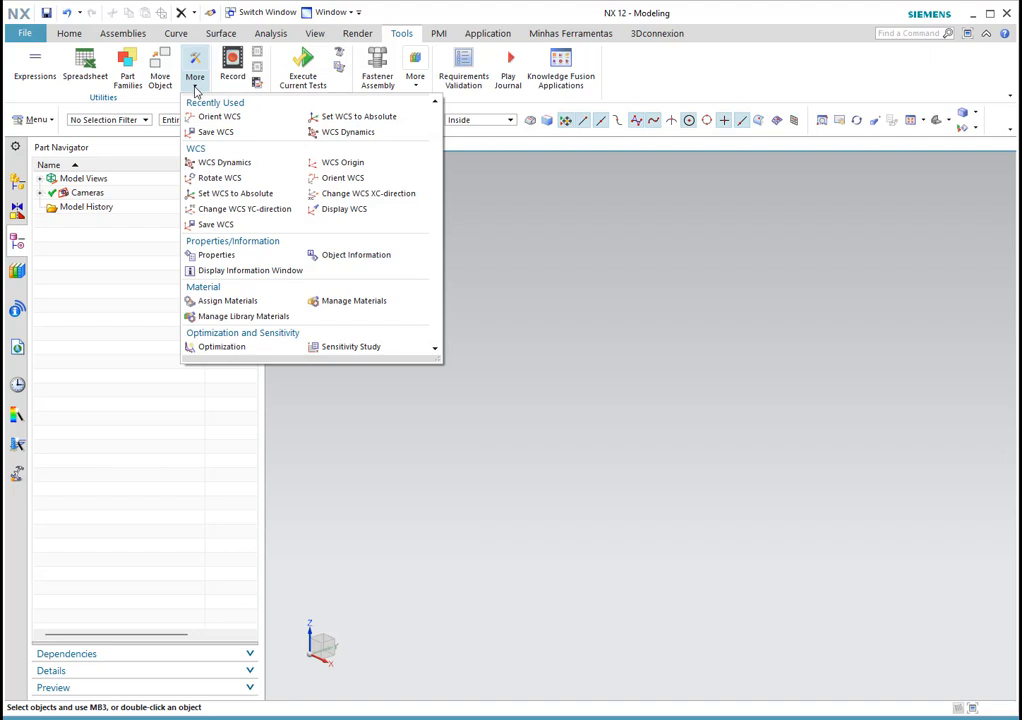
{"action": "left_click", "coordinate": [340, 210]}
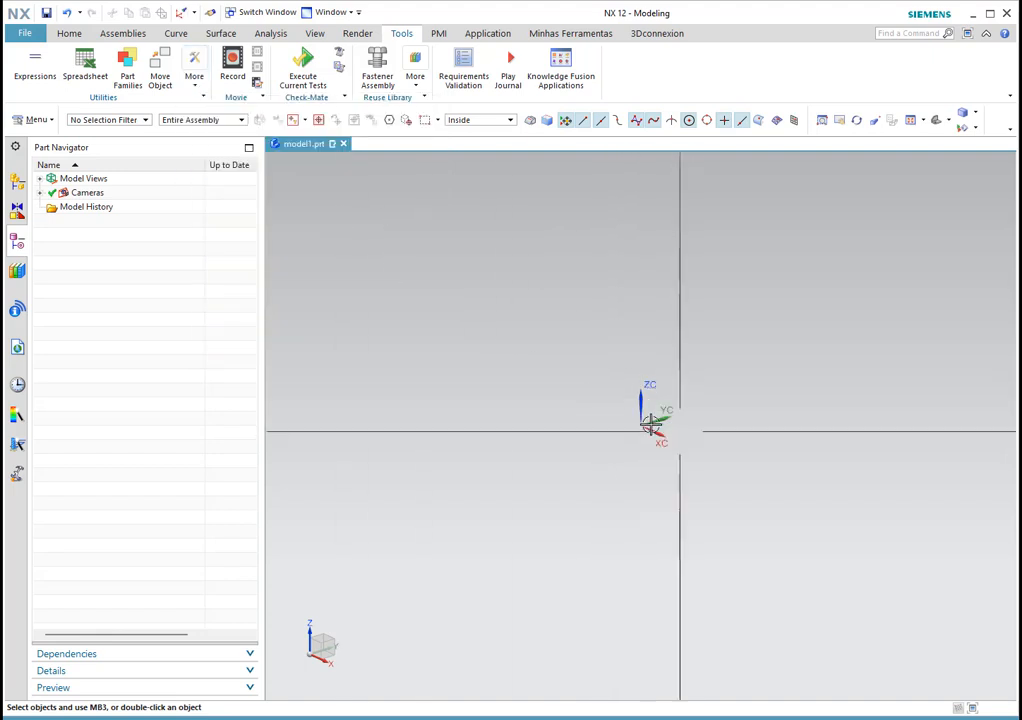
{"action": "mouse_move", "coordinate": [675, 440]}
{"action": "middle_mouse_down"}
{"action": "mouse_move", "coordinate": [694, 425]}
{"action": "mouse_move", "coordinate": [692, 451]}
{"action": "middle_mouse_up"}
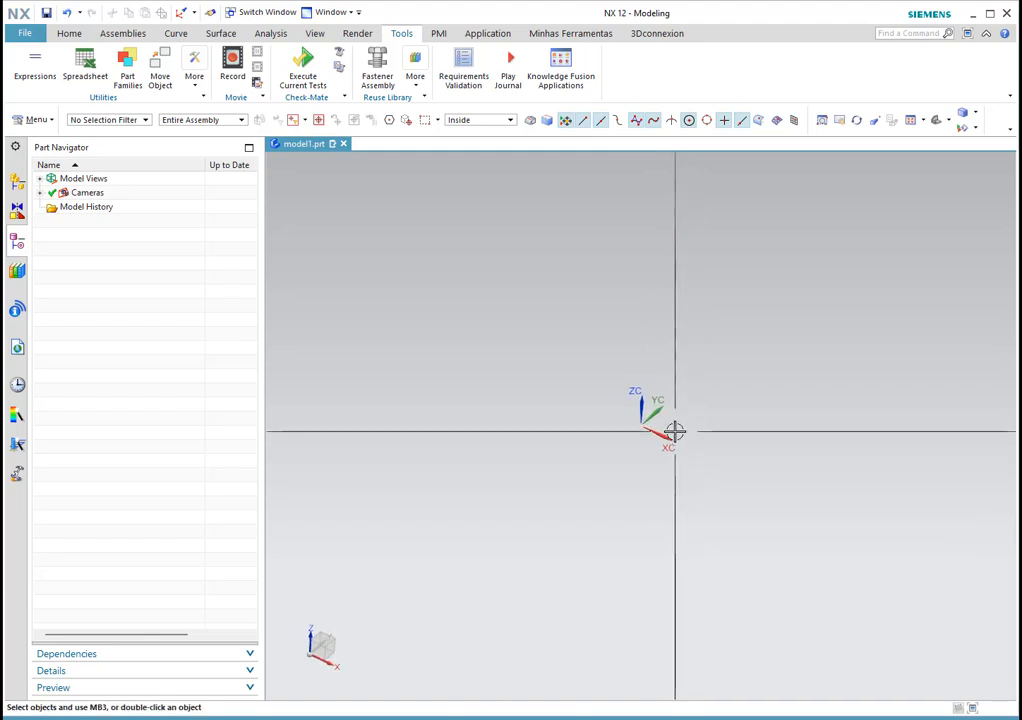
{"action": "left_click", "coordinate": [69, 33]}
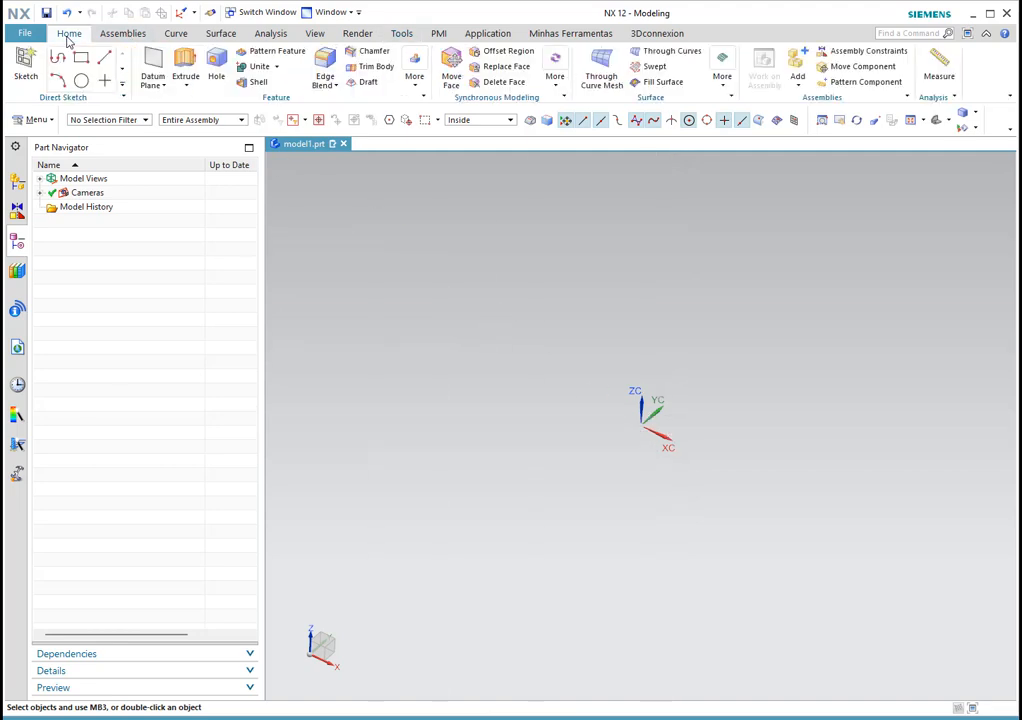
Step: Start a new datum plane and reset the dialog to its Inferred defaults
{"action": "left_click", "coordinate": [152, 72]}
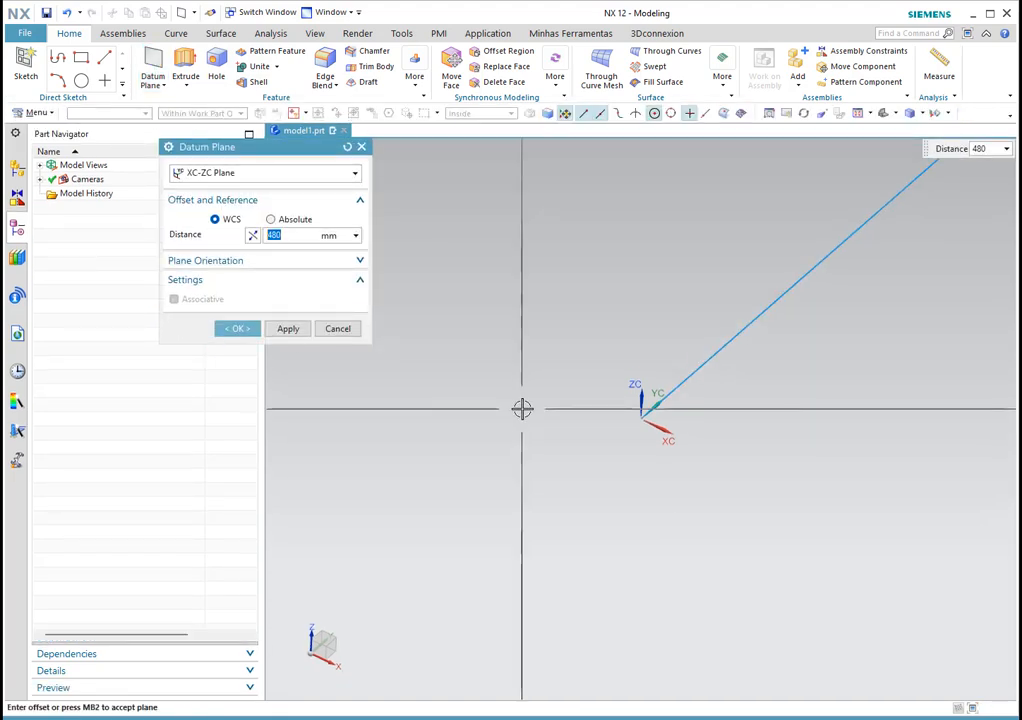
{"action": "left_click", "coordinate": [347, 148]}
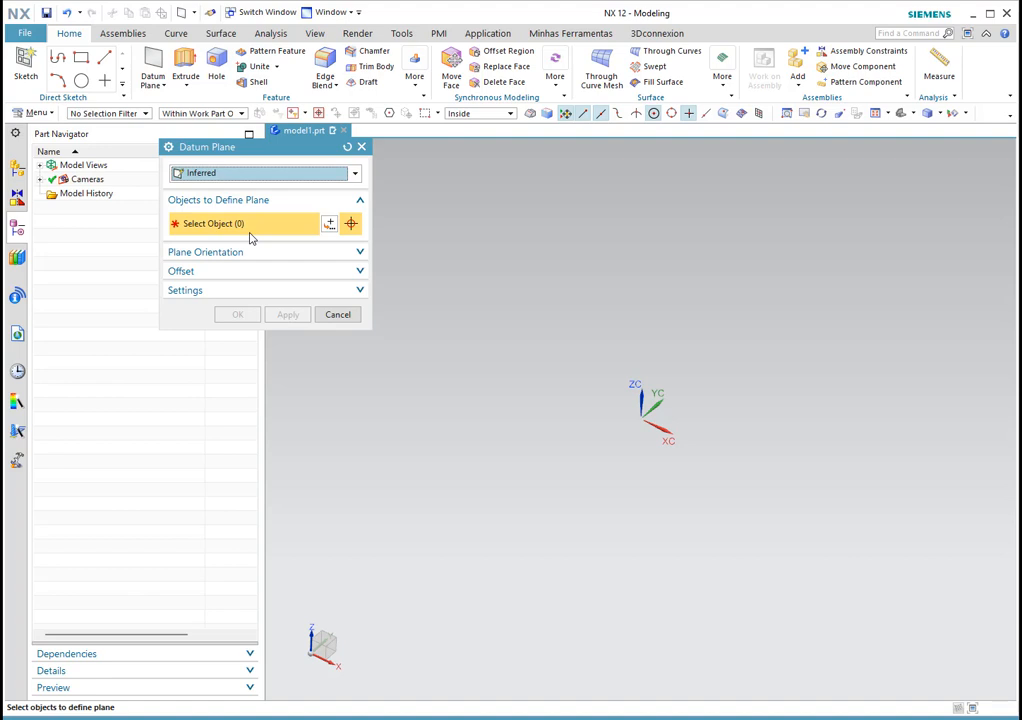
Step: Change the Datum Plane type from Inferred to At Distance
{"action": "left_click", "coordinate": [235, 176]}
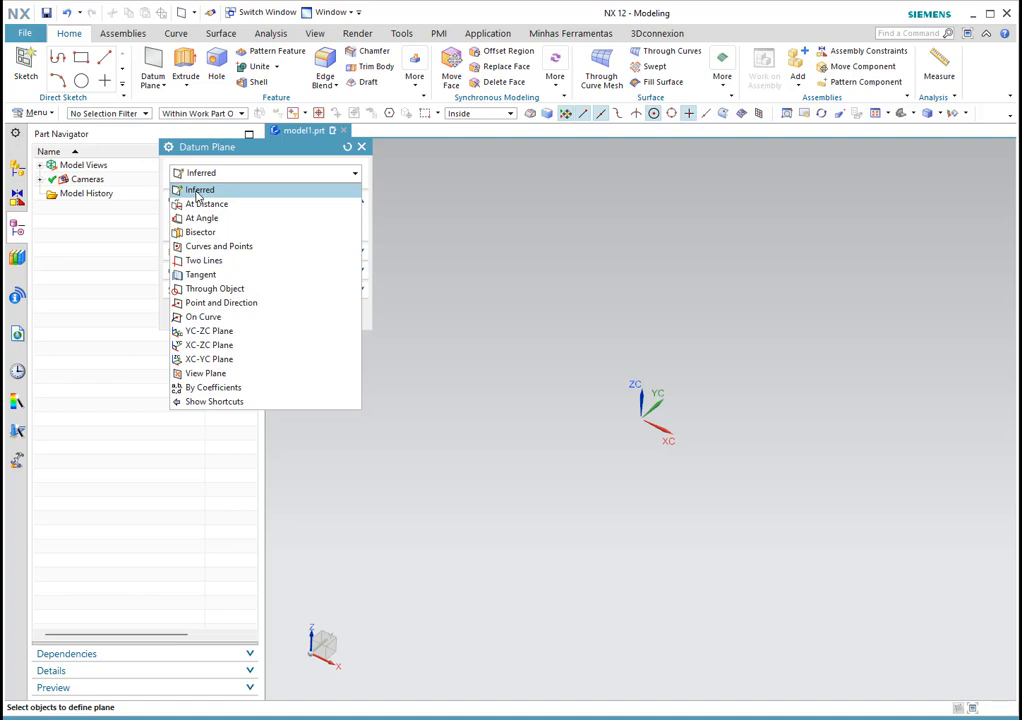
{"action": "left_click", "coordinate": [224, 176]}
{"action": "left_click", "coordinate": [224, 176]}
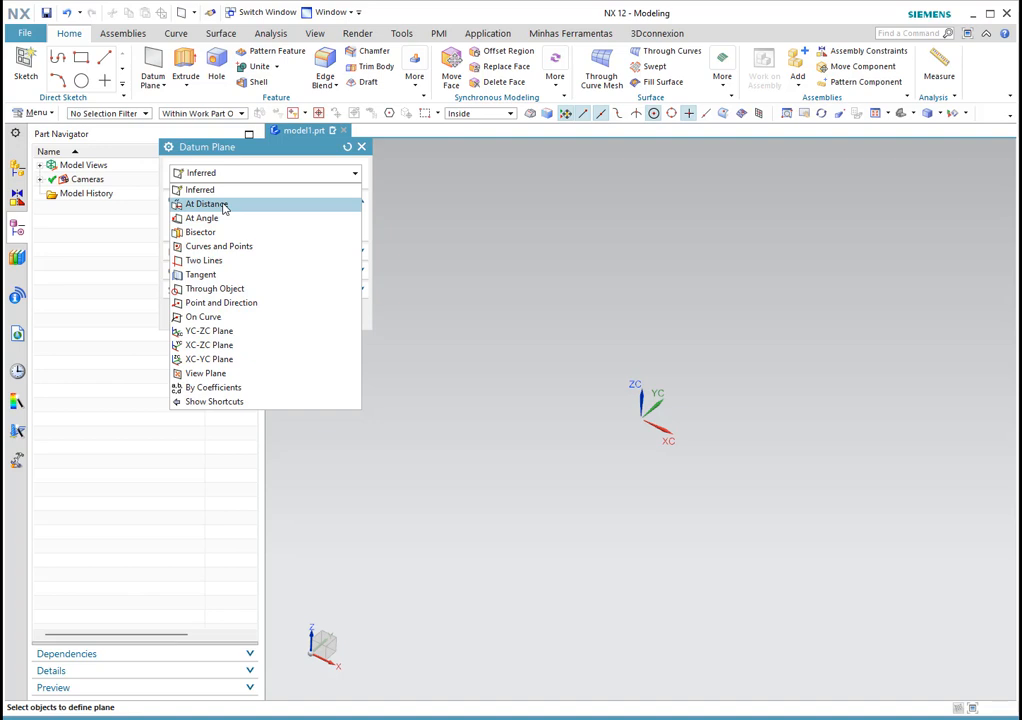
{"action": "left_click", "coordinate": [224, 206]}
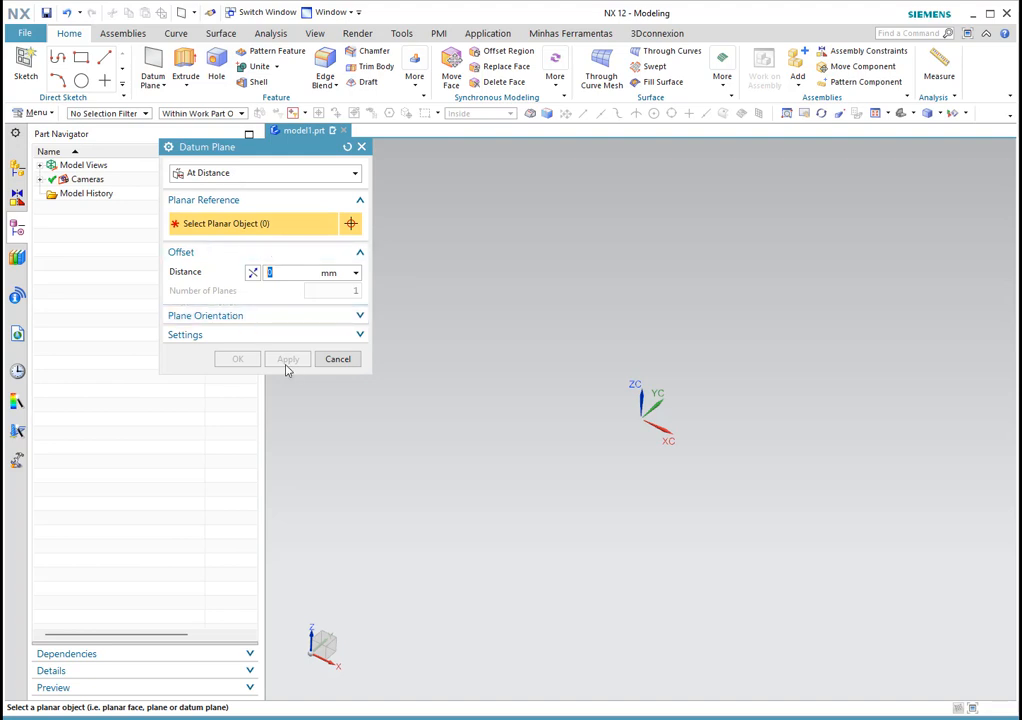
{"action": "left_click", "coordinate": [252, 175]}
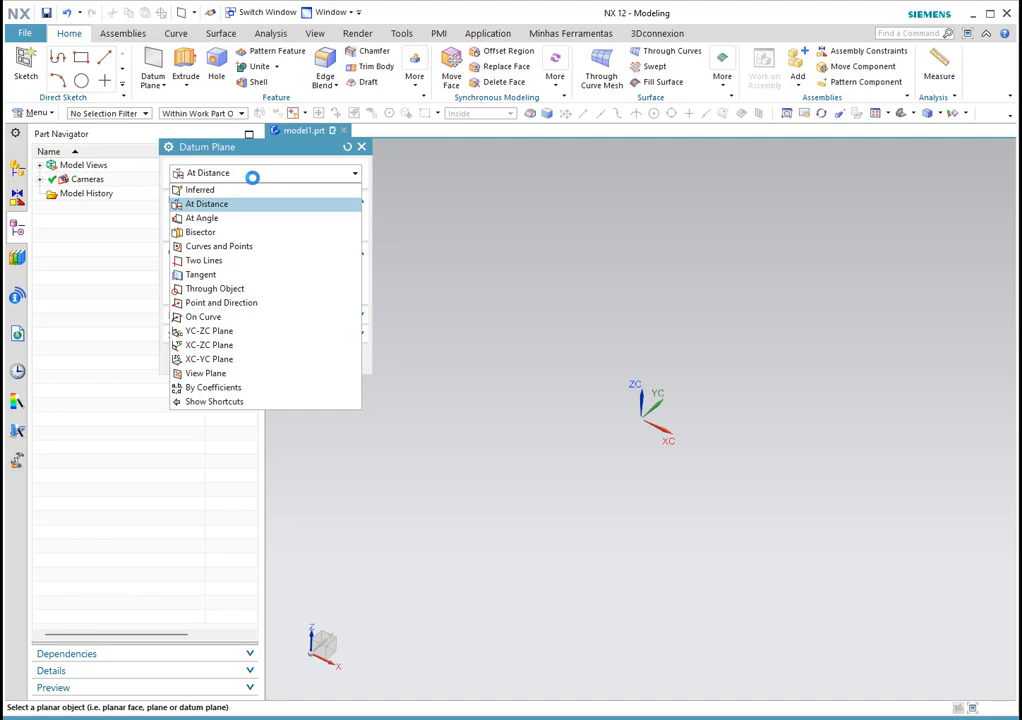
{"action": "left_click", "coordinate": [254, 180]}
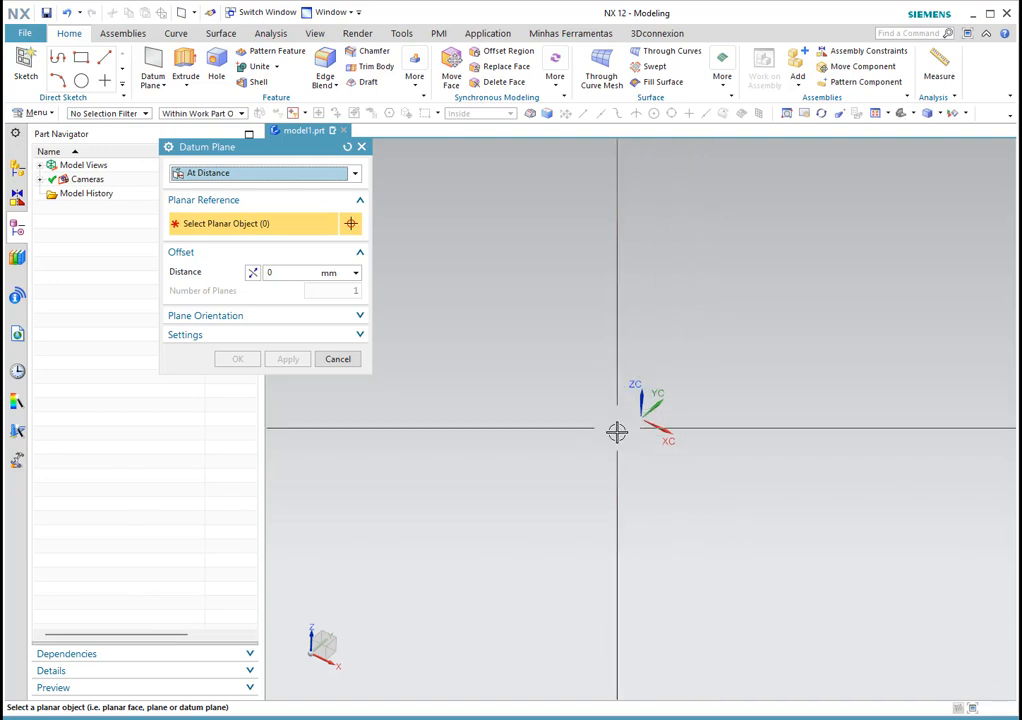
{"action": "left_click", "coordinate": [238, 176]}
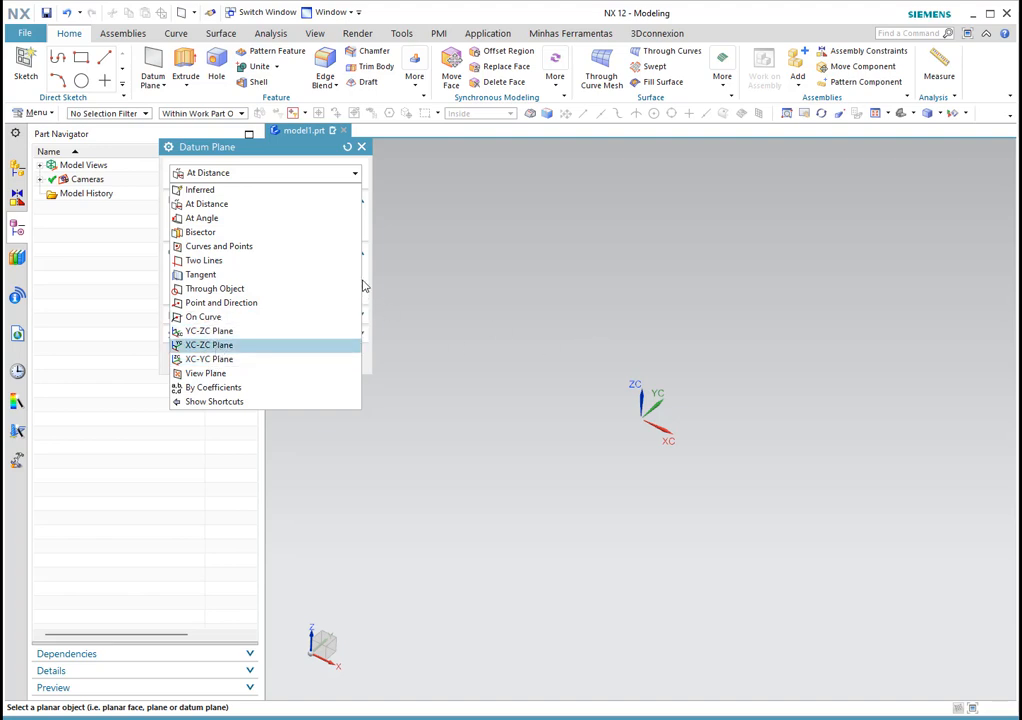
{"action": "left_click", "coordinate": [300, 172]}
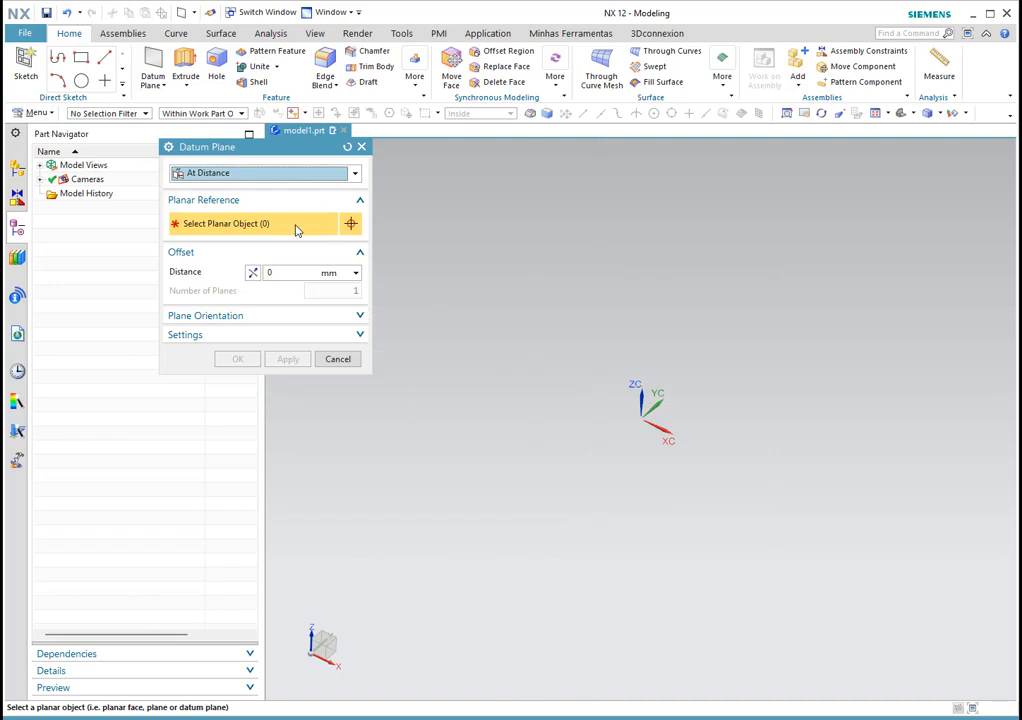
{"action": "left_click", "coordinate": [244, 183]}
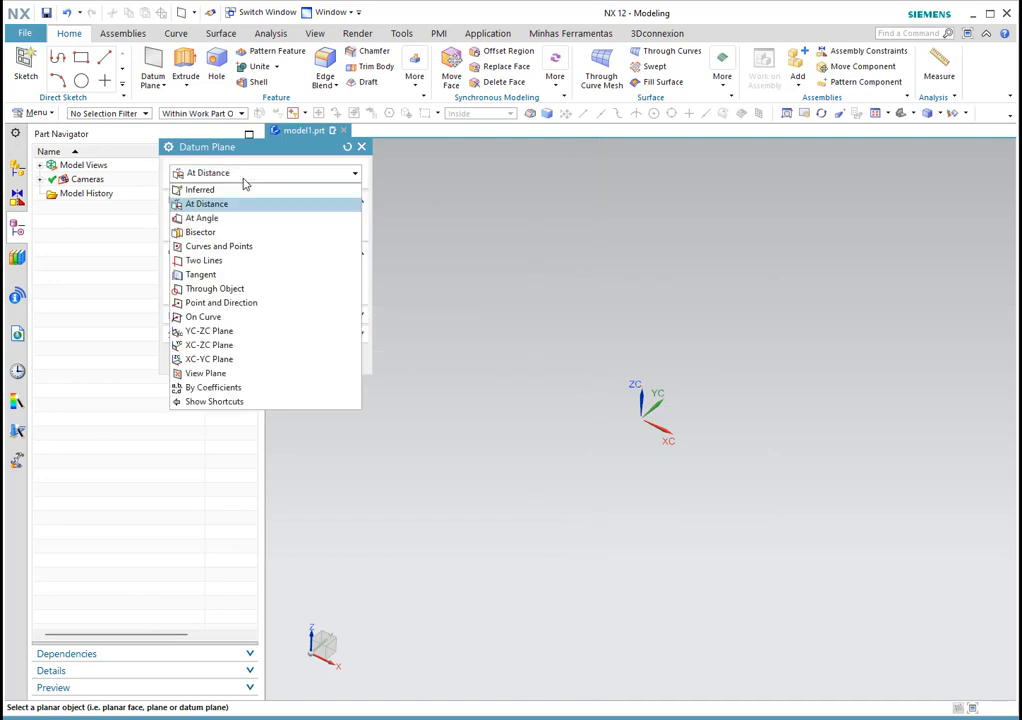
Step: Try the YC-ZC Plane type and resize its plane preview
{"action": "left_click", "coordinate": [228, 333]}
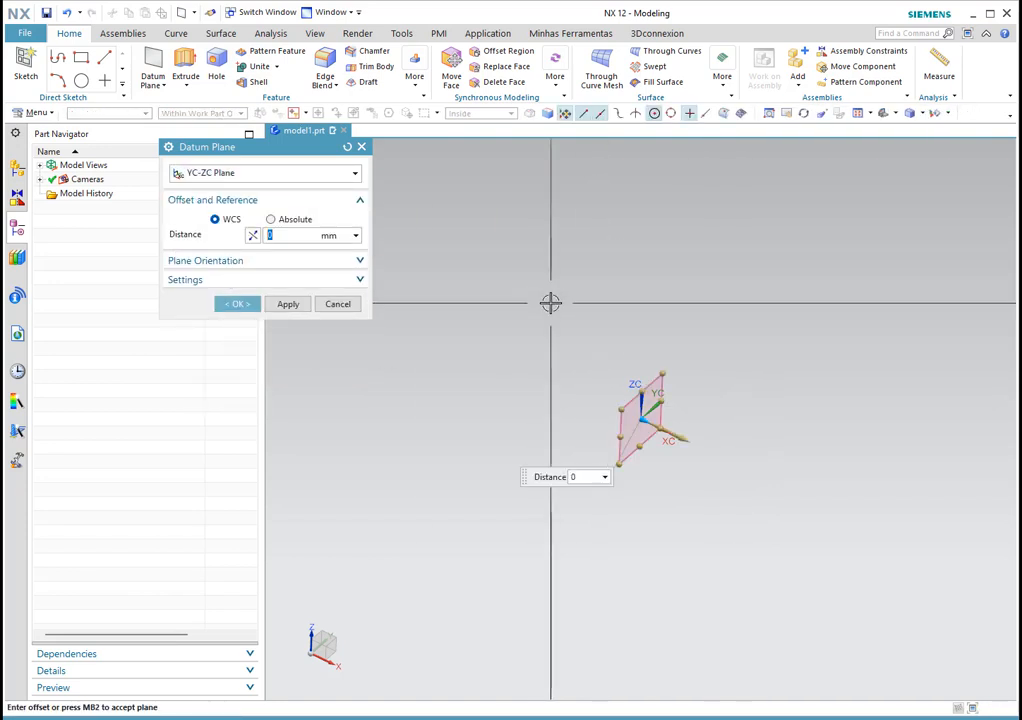
{"action": "mouse_move", "coordinate": [709, 436]}
{"action": "middle_mouse_down"}
{"action": "mouse_move", "coordinate": [698, 406]}
{"action": "mouse_move", "coordinate": [690, 431]}
{"action": "middle_mouse_up"}
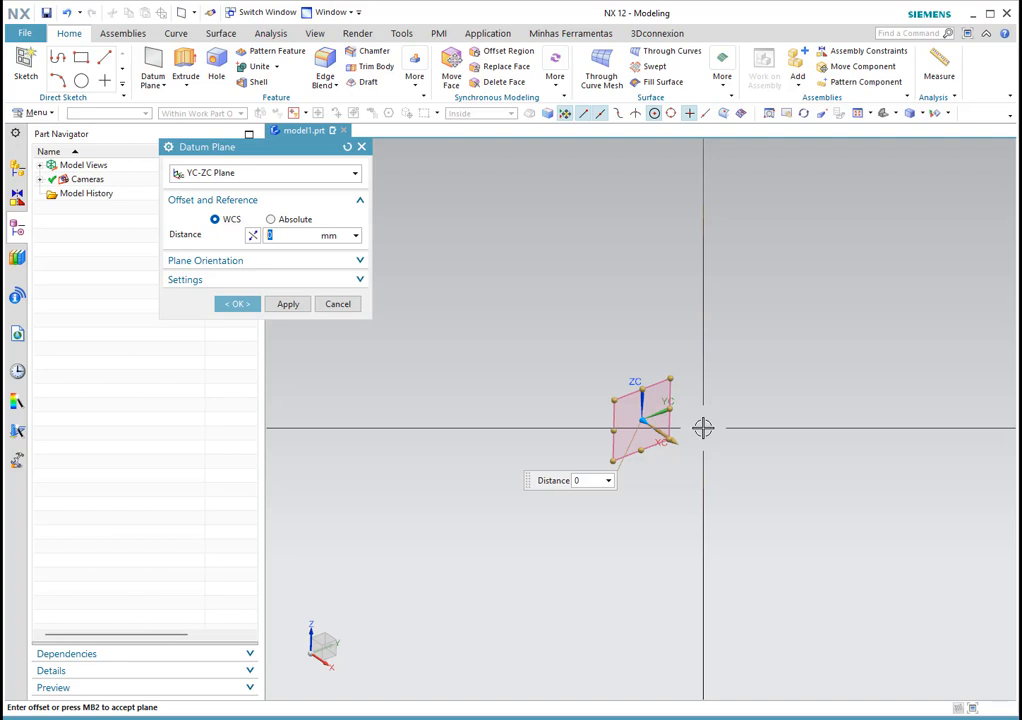
{"action": "scroll", "coordinate": [823, 398], "scroll_direction": "down", "scroll_amount": 5}
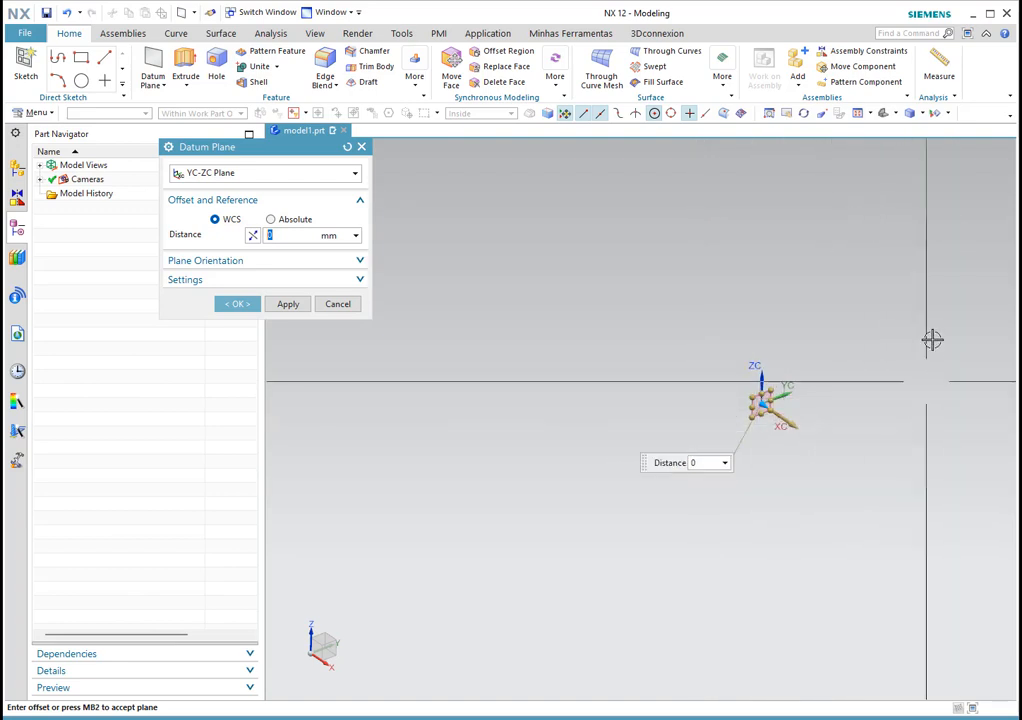
{"action": "scroll", "coordinate": [913, 343], "scroll_direction": "up", "scroll_amount": 3}
{"action": "scroll", "coordinate": [737, 409], "scroll_direction": "down", "scroll_amount": 2}
{"action": "scroll", "coordinate": [657, 509], "scroll_direction": "up", "scroll_amount": 2}
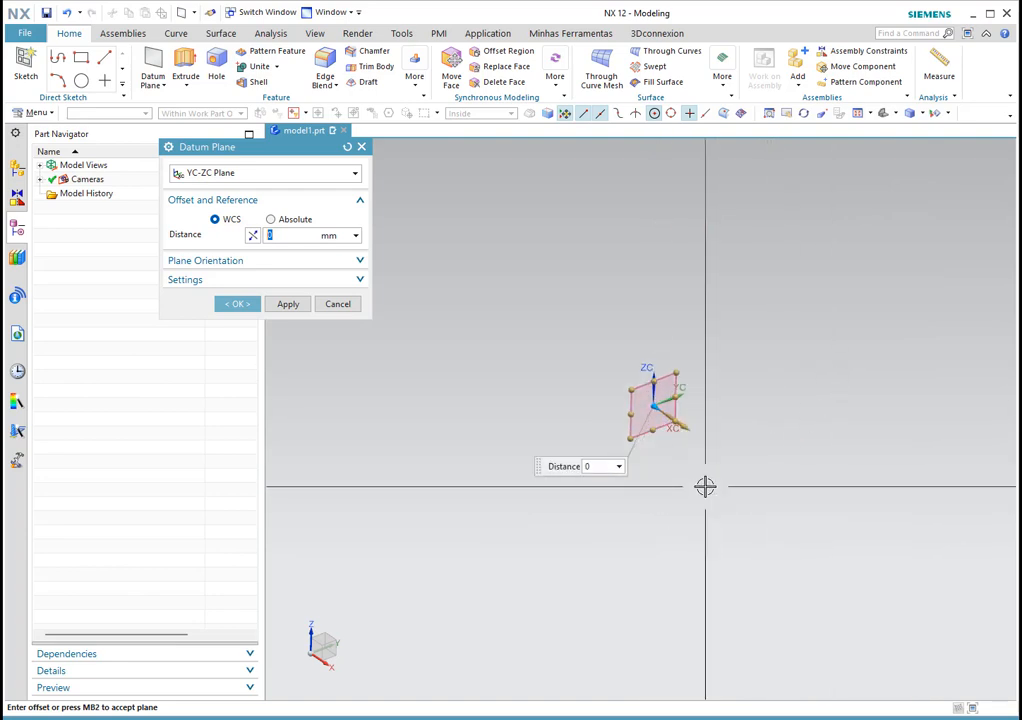
{"action": "scroll", "coordinate": [763, 445], "scroll_direction": "down", "scroll_amount": 5}
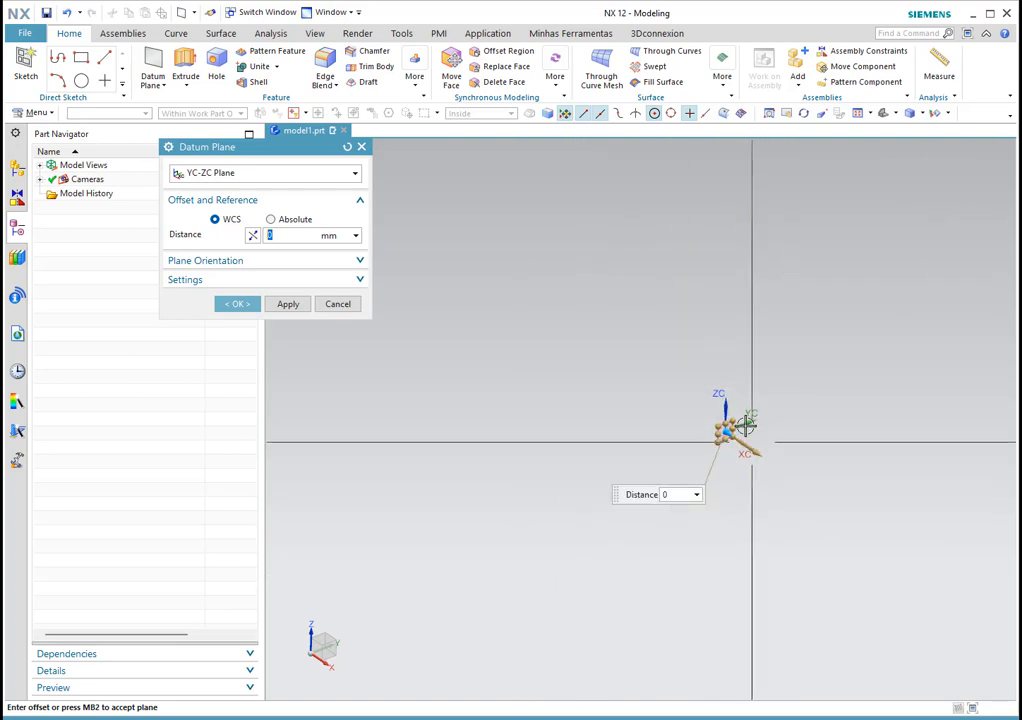
{"action": "scroll", "coordinate": [745, 435], "scroll_direction": "up", "scroll_amount": 8}
{"action": "scroll", "coordinate": [725, 293], "scroll_direction": "down", "scroll_amount": 3}
{"action": "scroll", "coordinate": [731, 359], "scroll_direction": "up", "scroll_amount": 3}
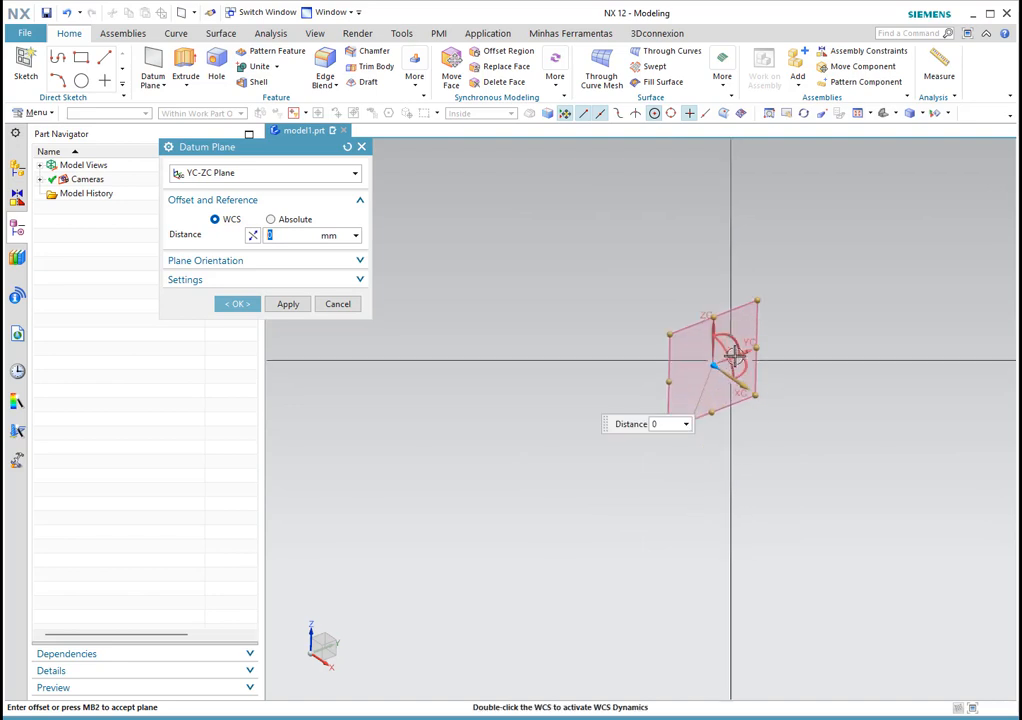
{"action": "mouse_move", "coordinate": [714, 305]}
{"action": "left_mouse_down"}
{"action": "mouse_move", "coordinate": [686, 205]}
{"action": "mouse_move", "coordinate": [714, 189]}
{"action": "mouse_move", "coordinate": [714, 290]}
{"action": "left_mouse_up"}
{"action": "mouse_move", "coordinate": [760, 338]}
{"action": "left_mouse_down"}
{"action": "mouse_move", "coordinate": [857, 306]}
{"action": "mouse_move", "coordinate": [760, 333]}
{"action": "left_mouse_up"}
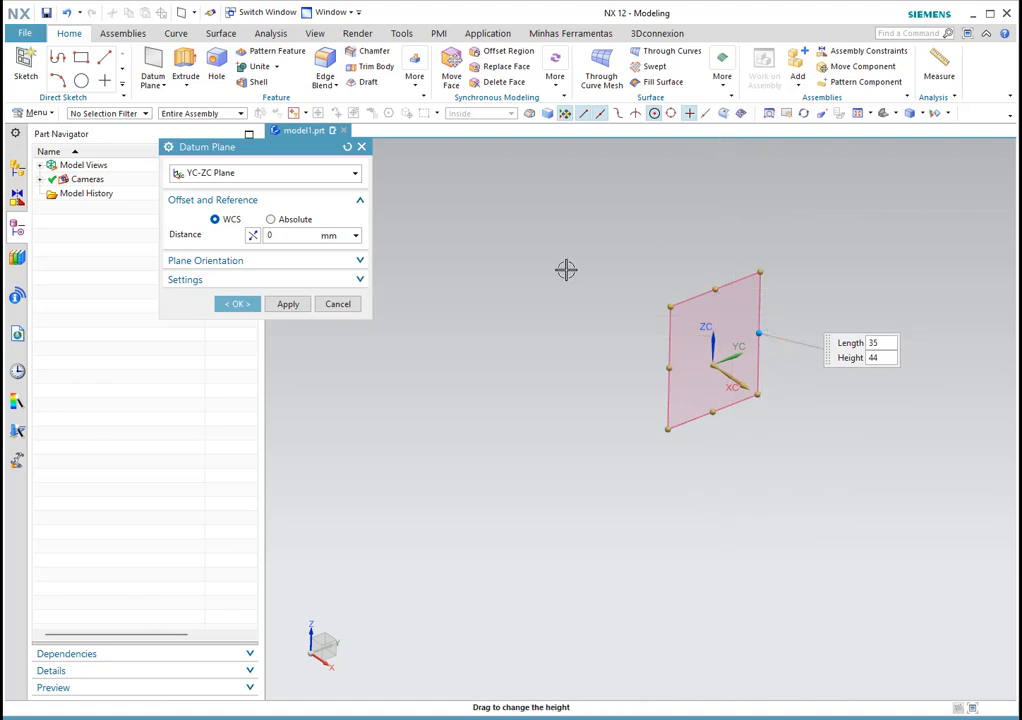
Step: Reset the dialog, pick YC-ZC Plane again, then reset back to Inferred
{"action": "left_click", "coordinate": [347, 147]}
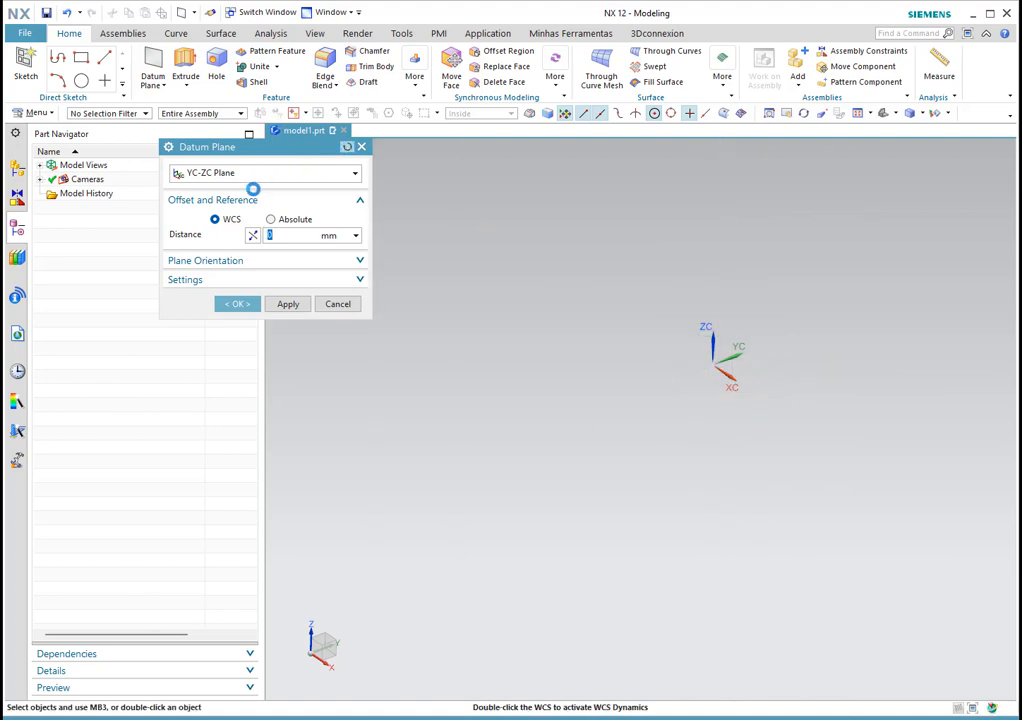
{"action": "left_click", "coordinate": [251, 175]}
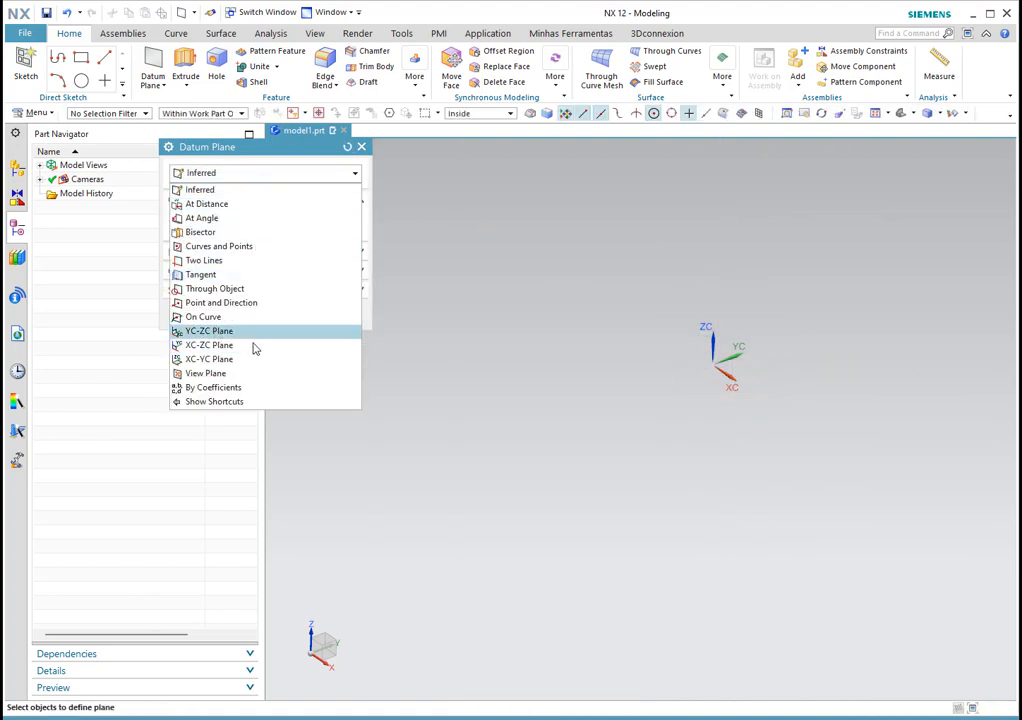
{"action": "left_click", "coordinate": [221, 331]}
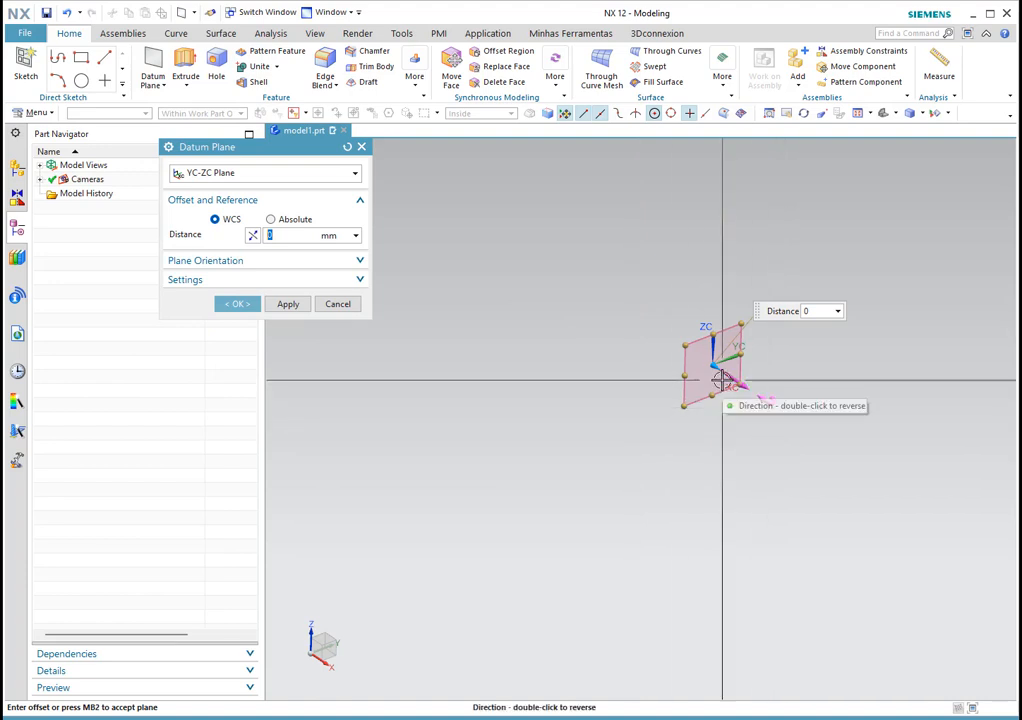
{"action": "left_click", "coordinate": [347, 147]}
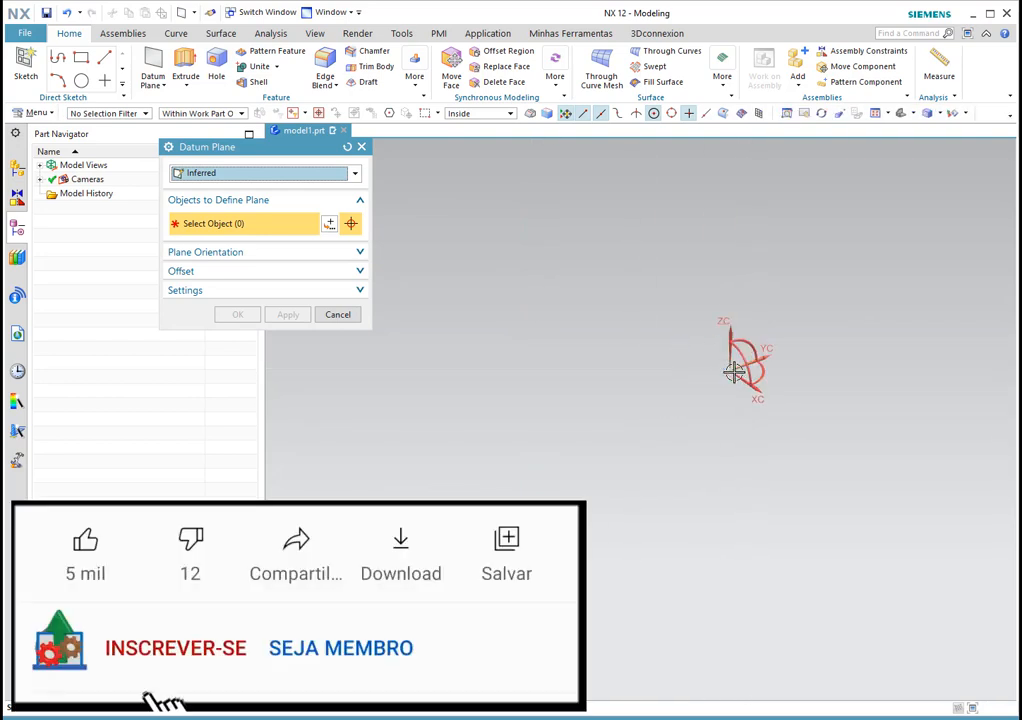
Step: Create a fixed datum plane on the YC-ZC plane at 0 mm distance
{"action": "scroll", "coordinate": [664, 397], "scroll_direction": "down", "scroll_amount": 10}
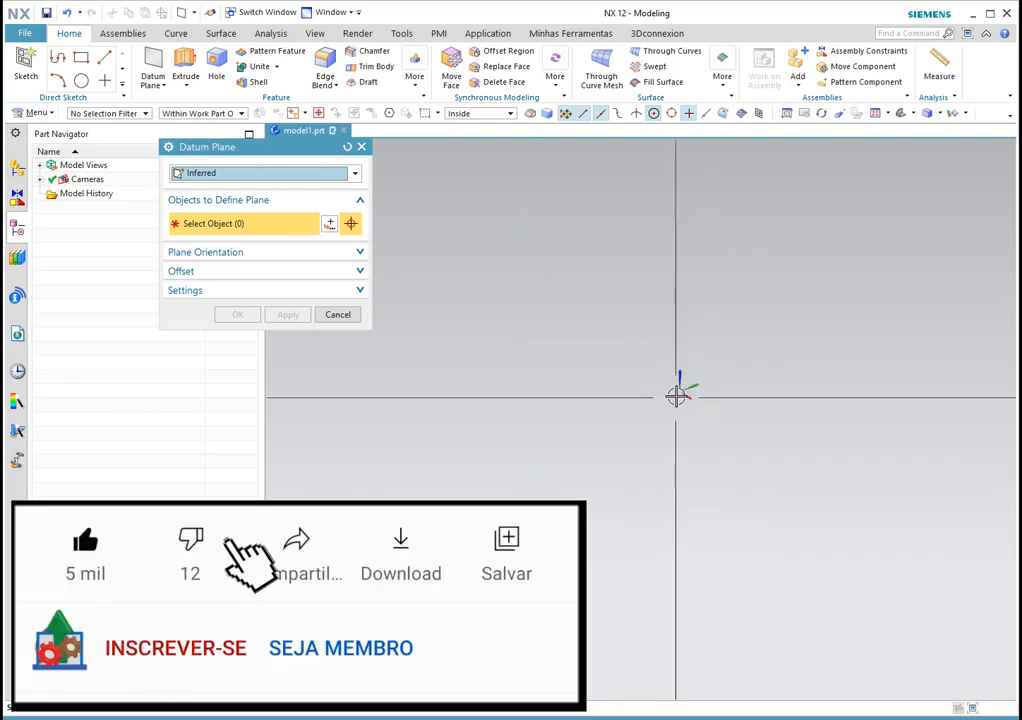
{"action": "left_click", "coordinate": [251, 176]}
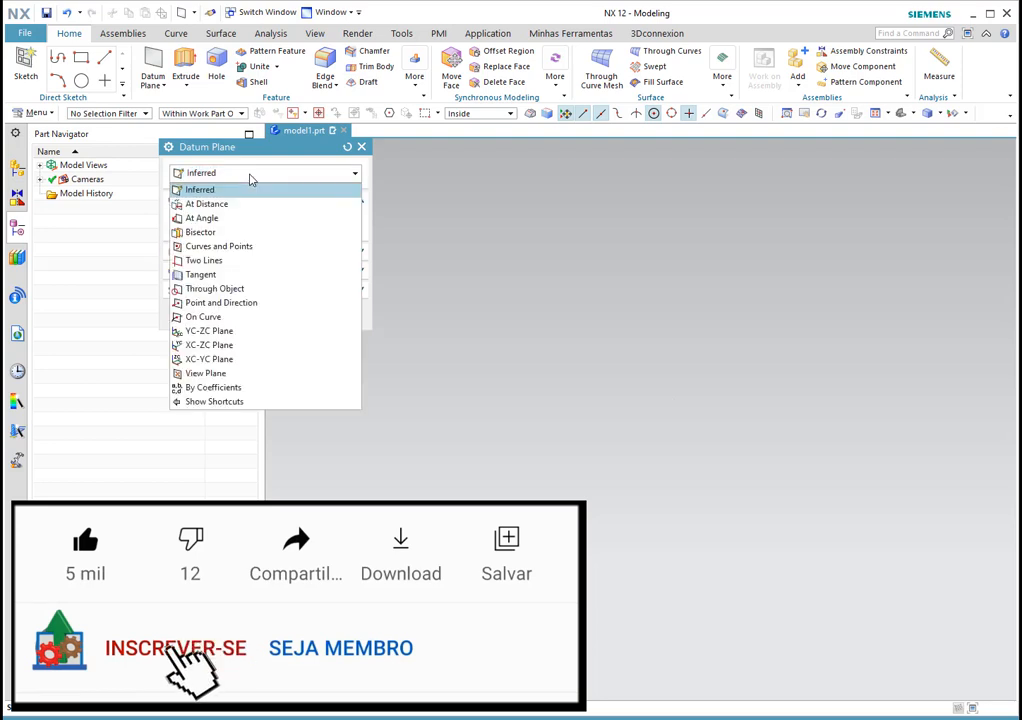
{"action": "left_click", "coordinate": [228, 331]}
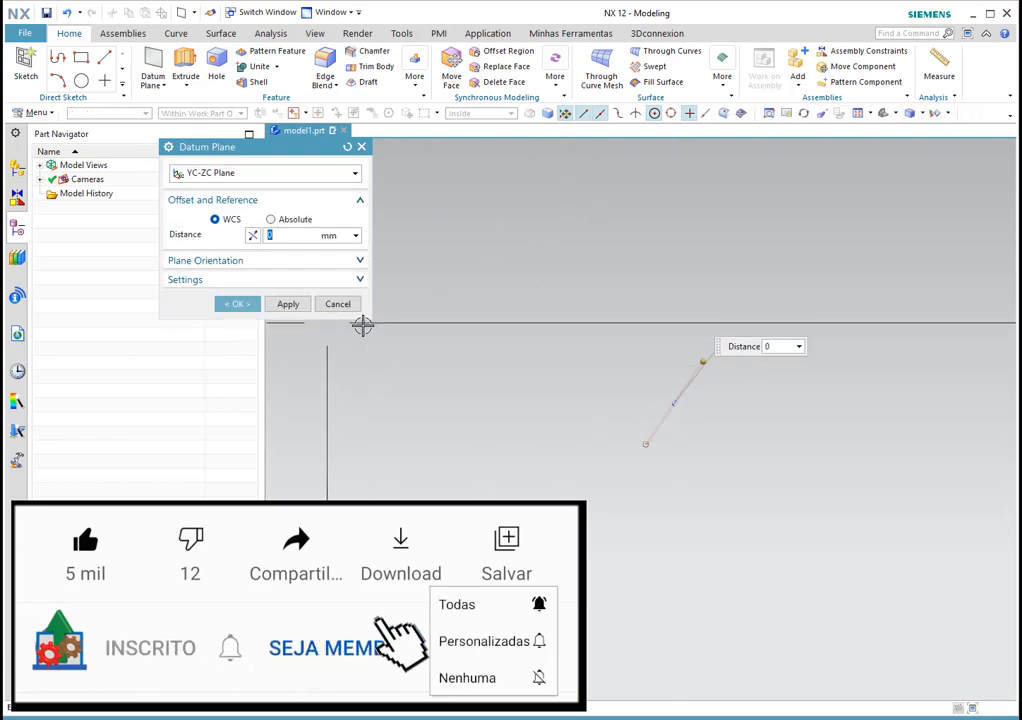
{"action": "scroll", "coordinate": [718, 389], "scroll_direction": "up", "scroll_amount": 3}
{"action": "scroll", "coordinate": [718, 389], "scroll_direction": "up", "scroll_amount": 3}
{"action": "middle_click_drag", "start_coordinate": [618, 421], "coordinate": [611, 403]}
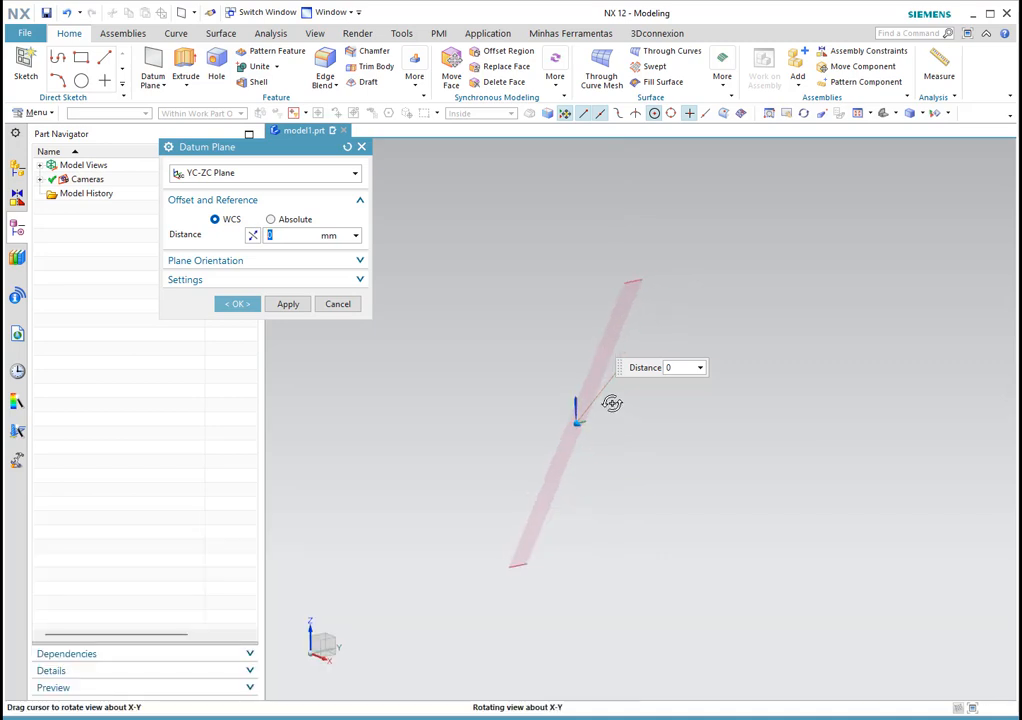
{"action": "left_click", "coordinate": [883, 117]}
{"action": "scroll", "coordinate": [630, 300], "scroll_direction": "down", "scroll_amount": 5}
{"action": "scroll", "coordinate": [781, 310], "scroll_direction": "down", "scroll_amount": 2}
{"action": "middle_click_drag", "start_coordinate": [781, 312], "coordinate": [789, 348]}
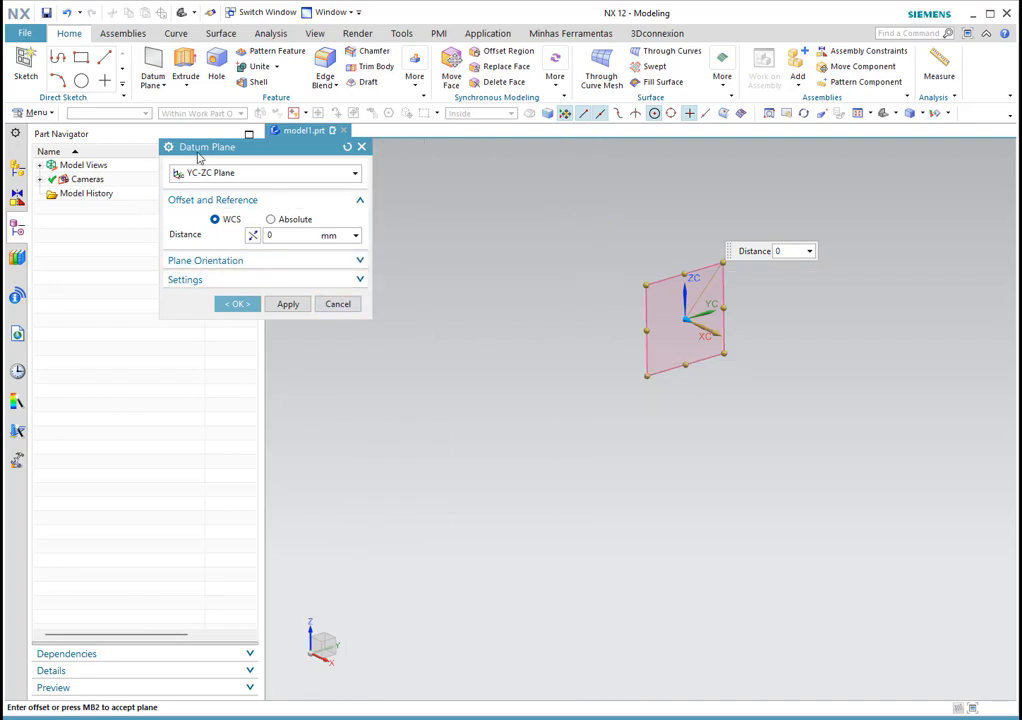
{"action": "left_click", "coordinate": [239, 304]}
{"action": "mouse_move", "coordinate": [760, 360]}
{"action": "middle_mouse_down"}
{"action": "mouse_move", "coordinate": [771, 364]}
{"action": "mouse_move", "coordinate": [735, 349]}
{"action": "mouse_move", "coordinate": [792, 349]}
{"action": "mouse_move", "coordinate": [755, 342]}
{"action": "mouse_move", "coordinate": [748, 303]}
{"action": "mouse_move", "coordinate": [755, 345]}
{"action": "middle_mouse_up"}
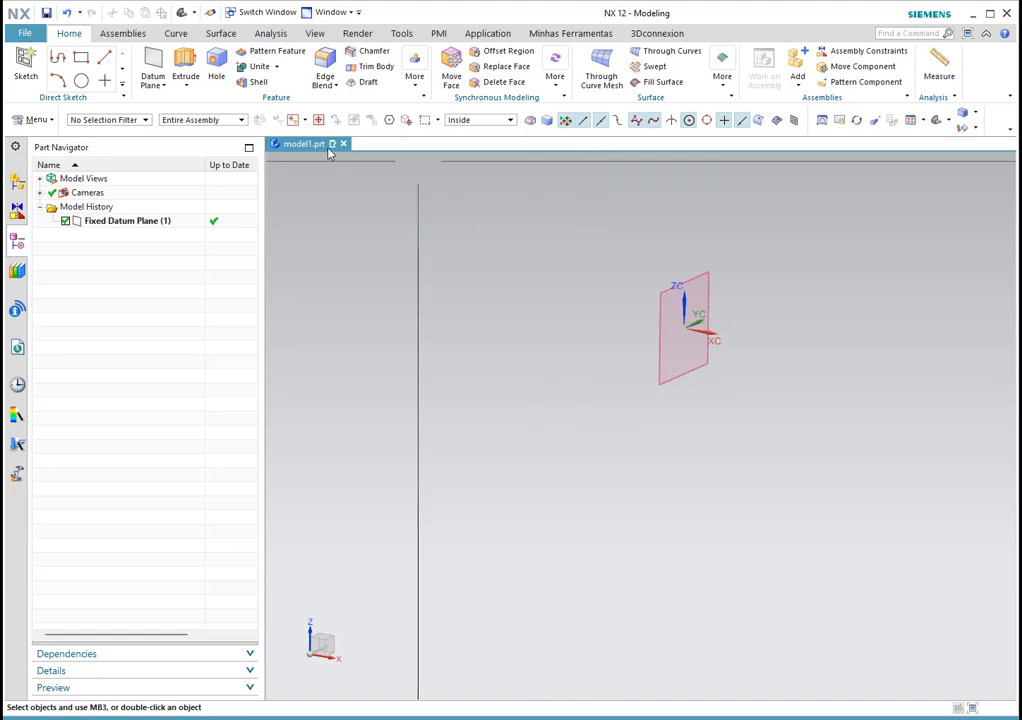
Step: Start another Inferred datum plane referencing the fixed datum plane
{"action": "left_click", "coordinate": [151, 62]}
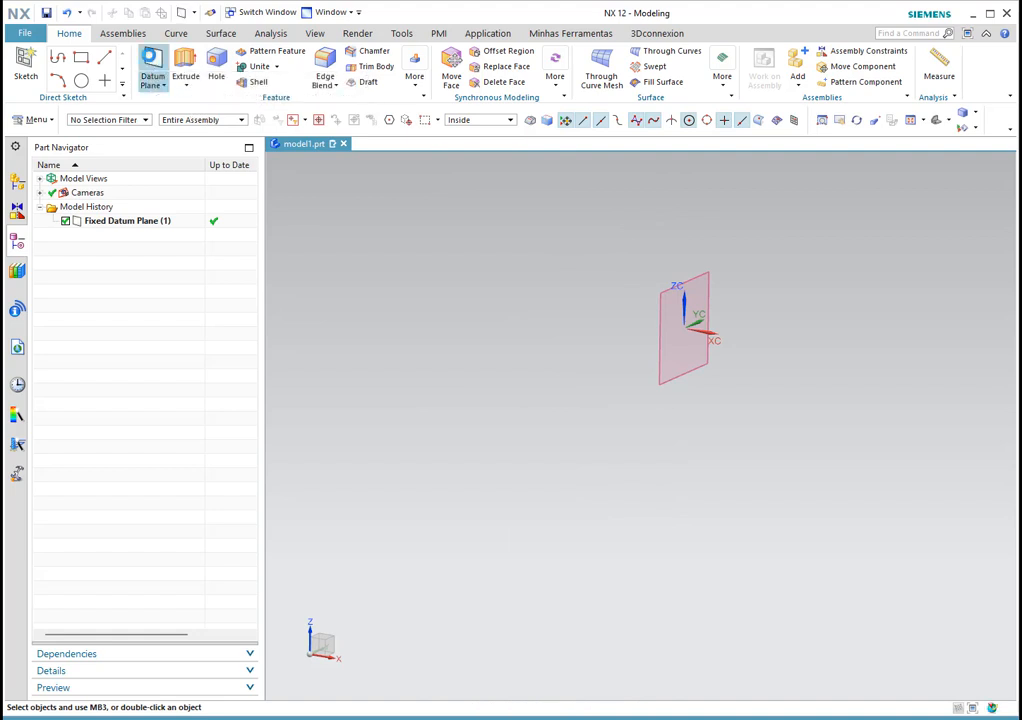
{"action": "left_click", "coordinate": [250, 175]}
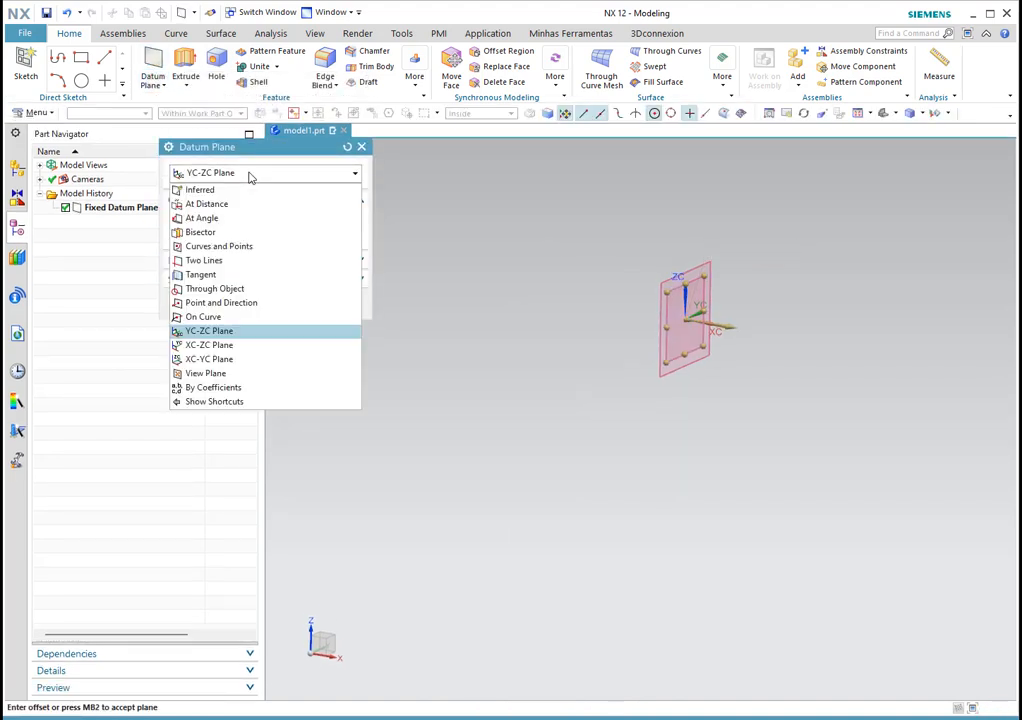
{"action": "left_click", "coordinate": [214, 189]}
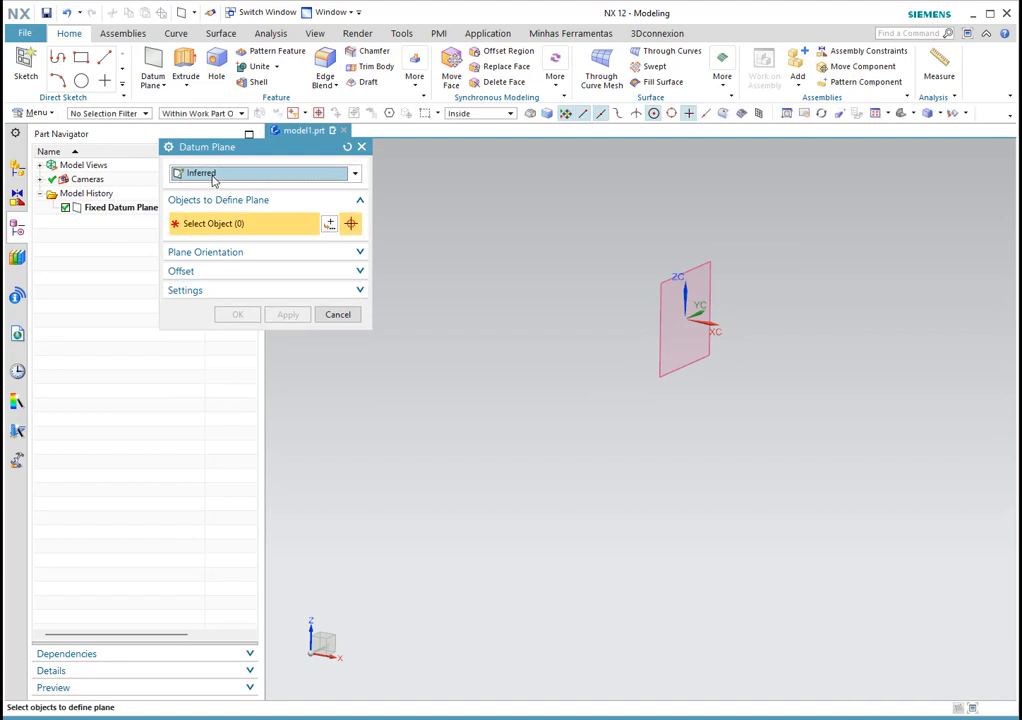
{"action": "left_click", "coordinate": [657, 298]}
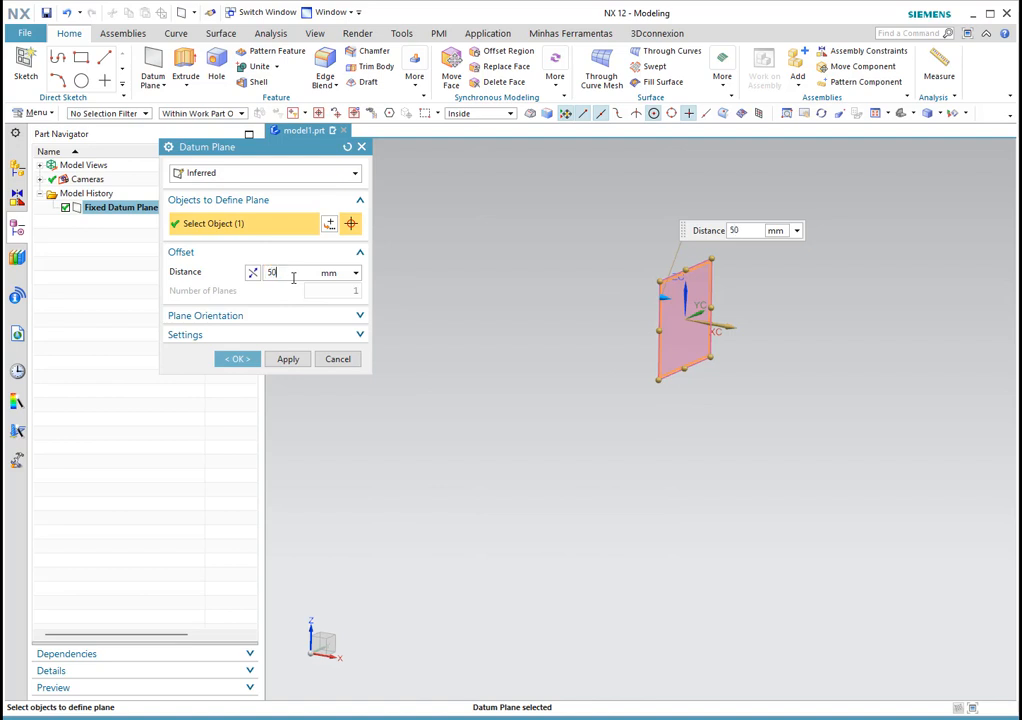
Step: Inspect the 5000 mm offset plane preview from several zooms and angles
{"action": "scroll", "coordinate": [600, 338], "scroll_direction": "down", "scroll_amount": 7}
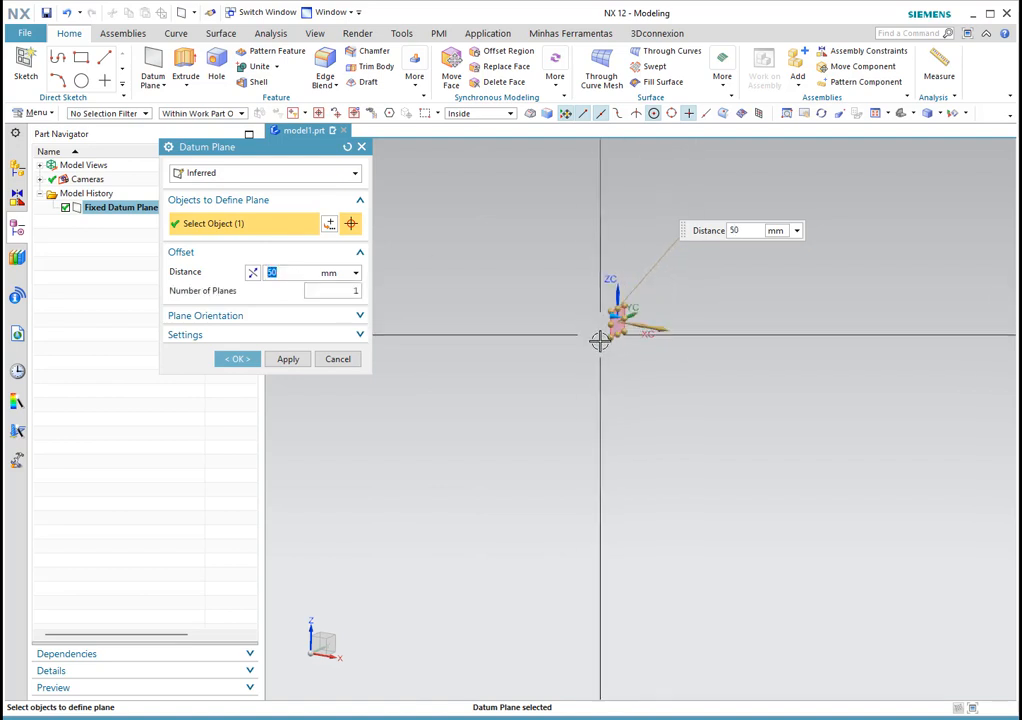
{"action": "scroll", "coordinate": [598, 340], "scroll_direction": "up", "scroll_amount": 5}
{"action": "scroll", "coordinate": [688, 302], "scroll_direction": "up", "scroll_amount": 5}
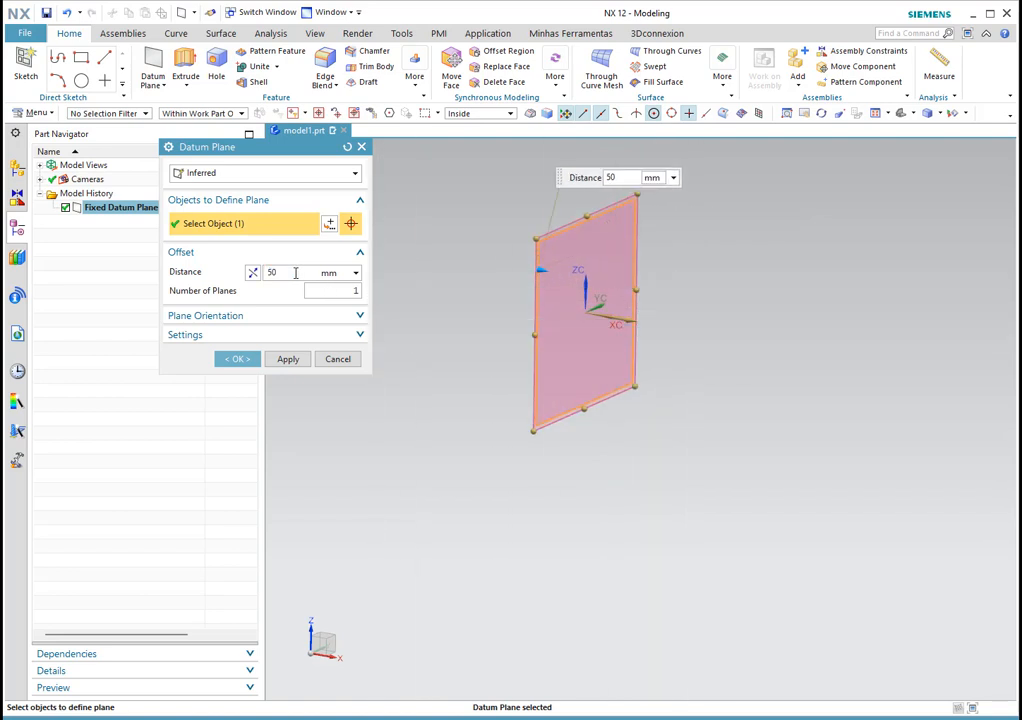
{"action": "scroll", "coordinate": [484, 284], "scroll_direction": "down", "scroll_amount": 15}
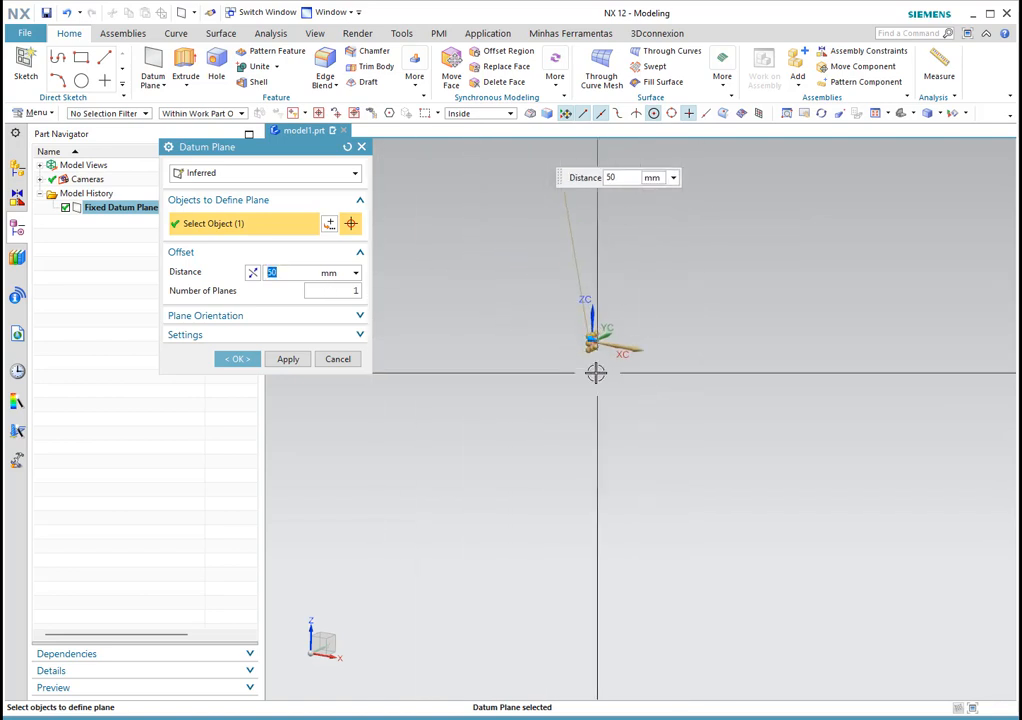
{"action": "scroll", "coordinate": [421, 404], "scroll_direction": "up", "scroll_amount": 10}
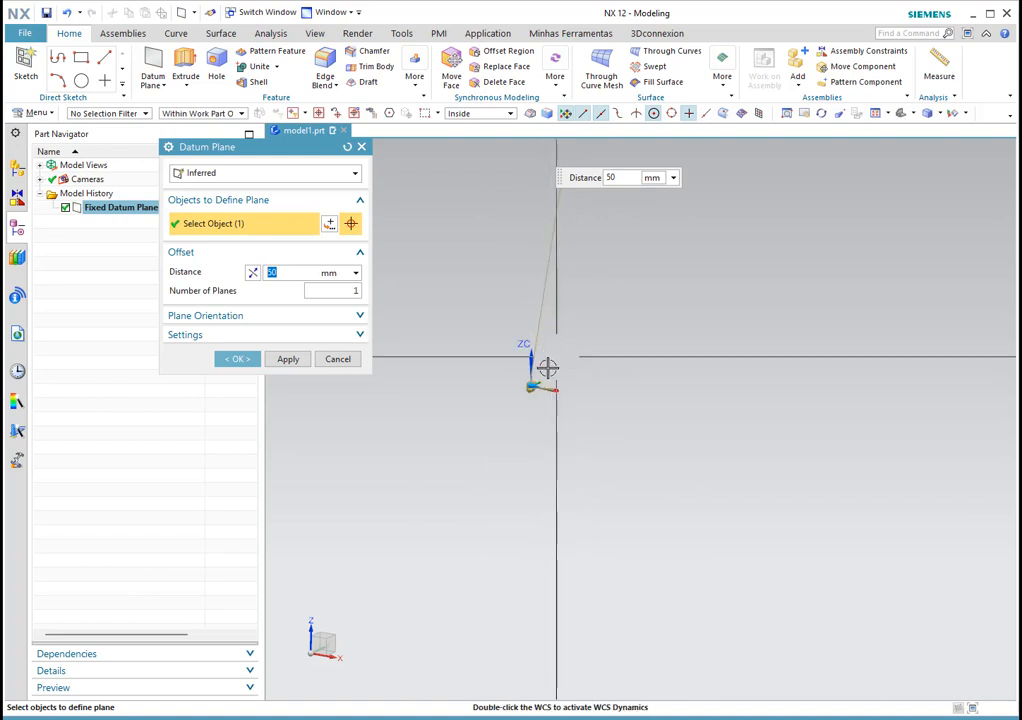
{"action": "scroll", "coordinate": [525, 269], "scroll_direction": "up", "scroll_amount": 6}
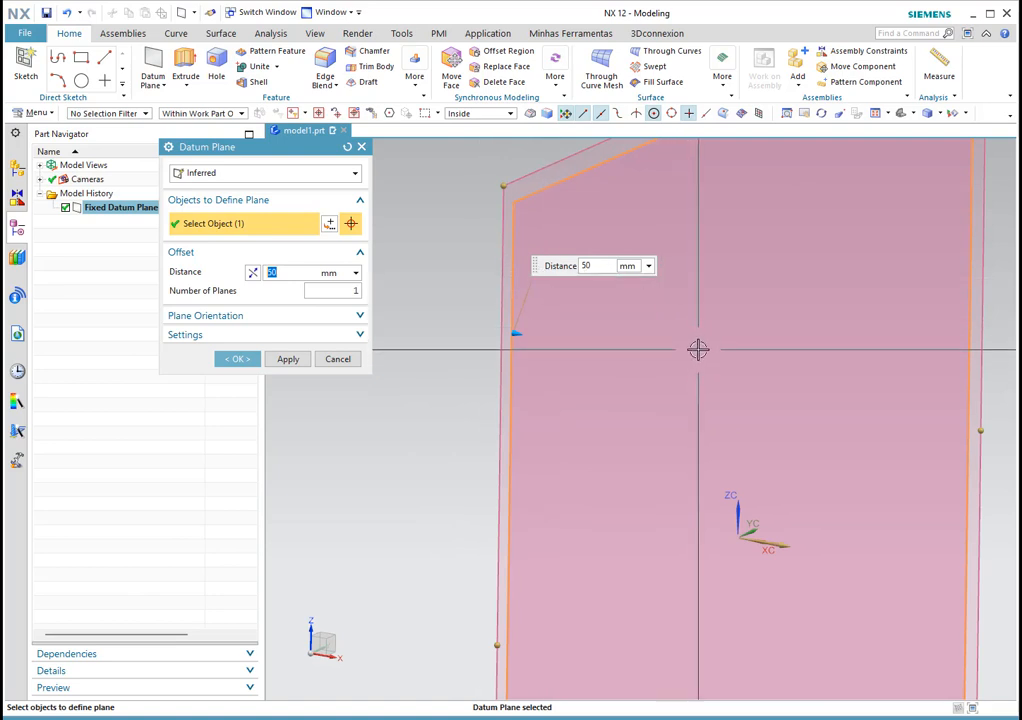
{"action": "scroll", "coordinate": [696, 324], "scroll_direction": "down", "scroll_amount": 5}
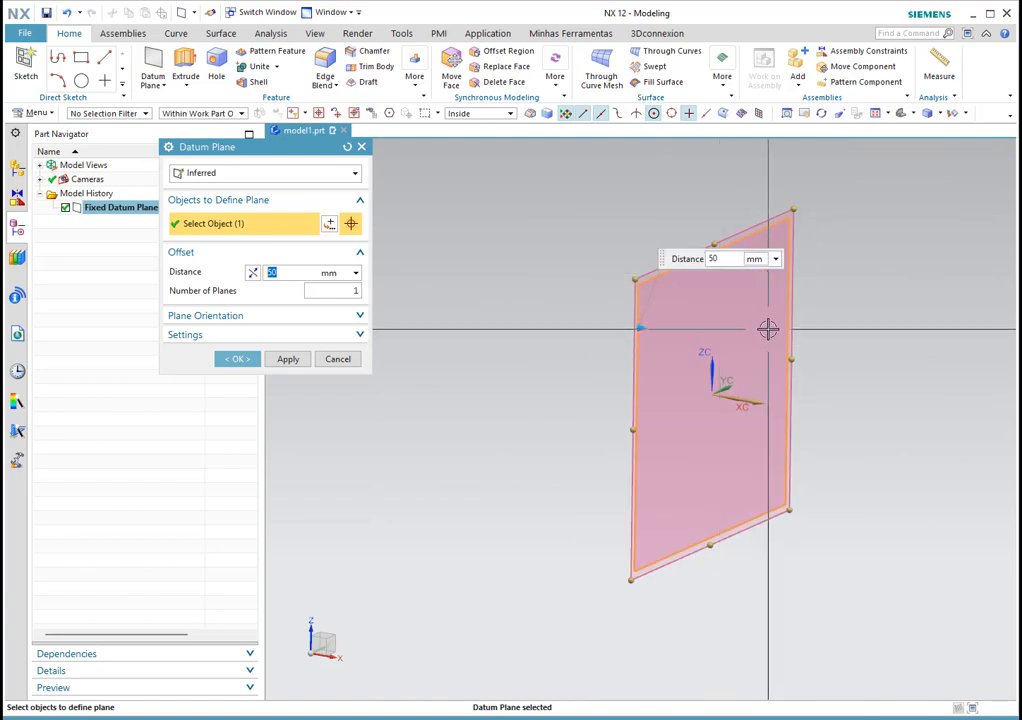
{"action": "scroll", "coordinate": [672, 332], "scroll_direction": "down", "scroll_amount": 5}
{"action": "scroll", "coordinate": [686, 338], "scroll_direction": "up", "scroll_amount": 2}
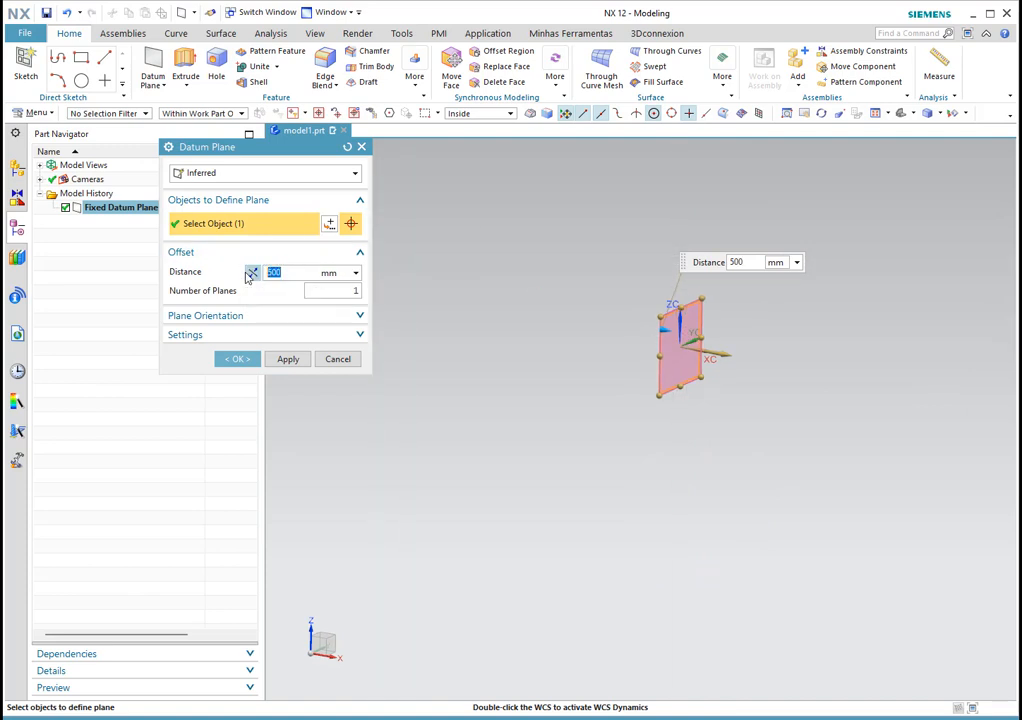
{"action": "scroll", "coordinate": [643, 305], "scroll_direction": "up", "scroll_amount": 5}
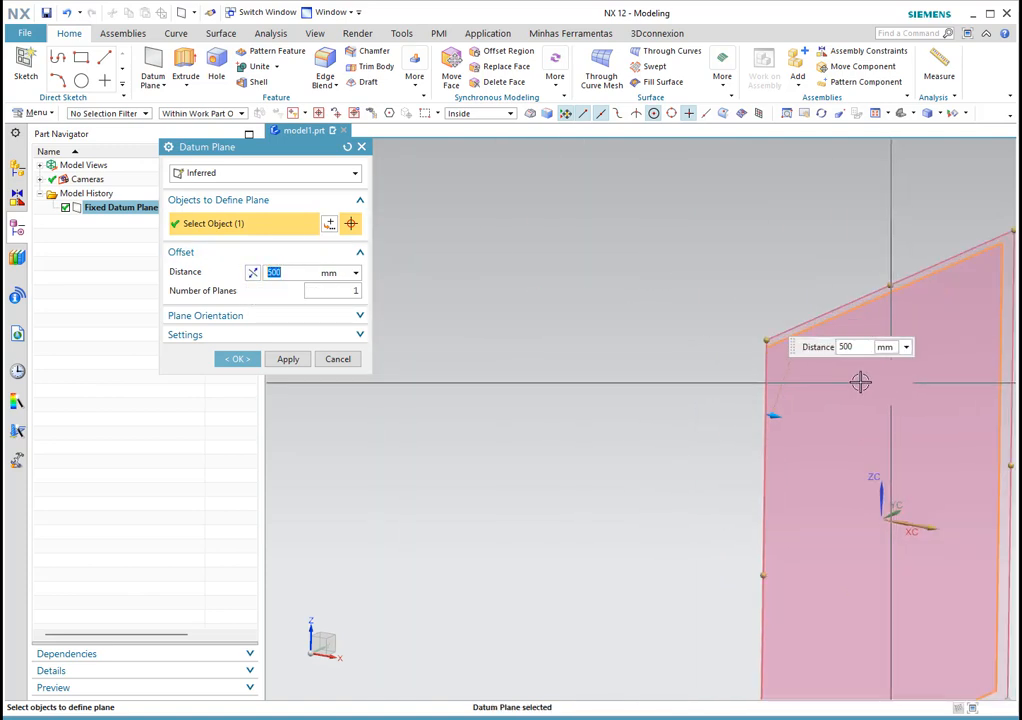
{"action": "scroll", "coordinate": [678, 312], "scroll_direction": "down", "scroll_amount": 3}
{"action": "mouse_move", "coordinate": [753, 371]}
{"action": "middle_mouse_down"}
{"action": "mouse_move", "coordinate": [776, 376]}
{"action": "mouse_move", "coordinate": [746, 376]}
{"action": "middle_mouse_up"}
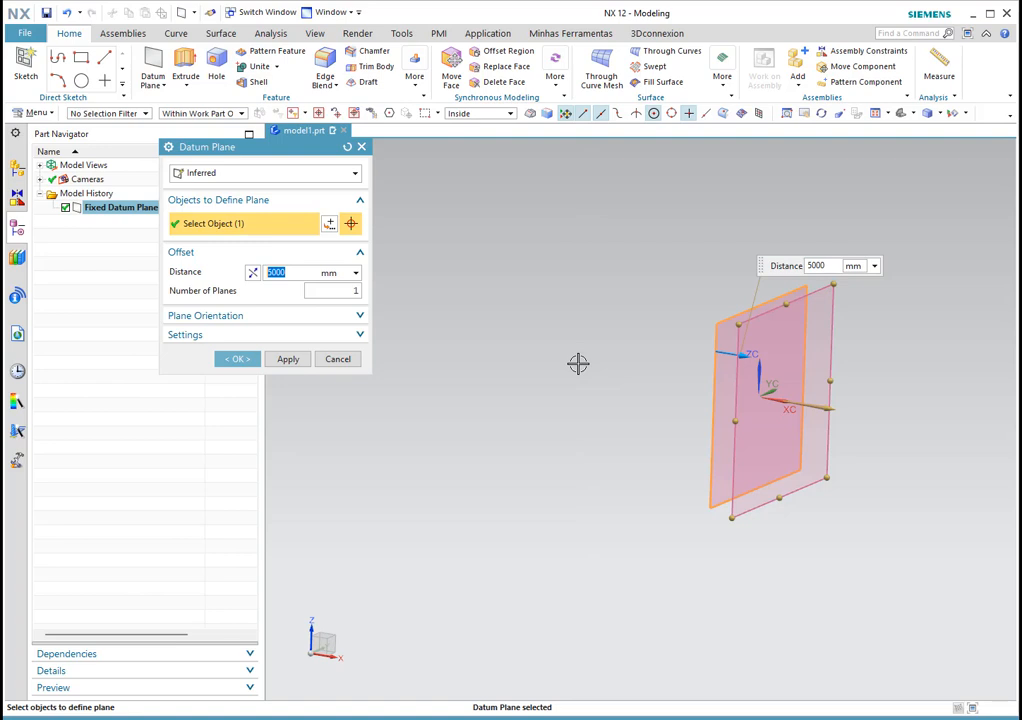
{"action": "middle_click_drag", "start_coordinate": [908, 477], "coordinate": [760, 367]}
{"action": "scroll", "coordinate": [700, 346], "scroll_direction": "down", "scroll_amount": 2}
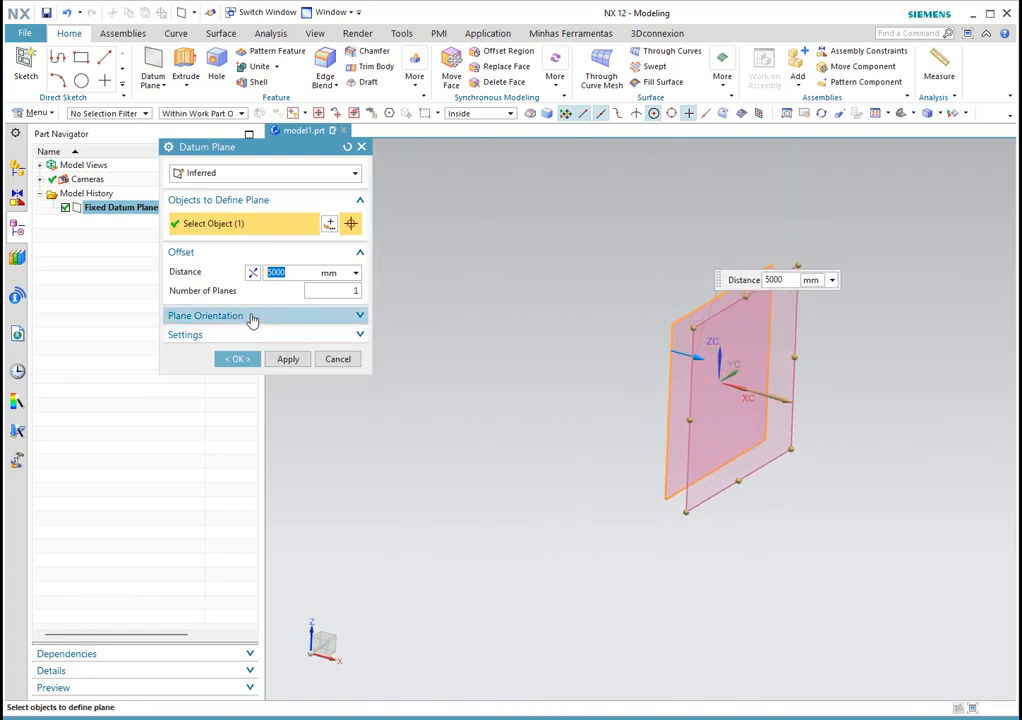
Step: Expand Plane Orientation and flip the offset plane's direction arrow to point right
{"action": "left_click", "coordinate": [251, 317]}
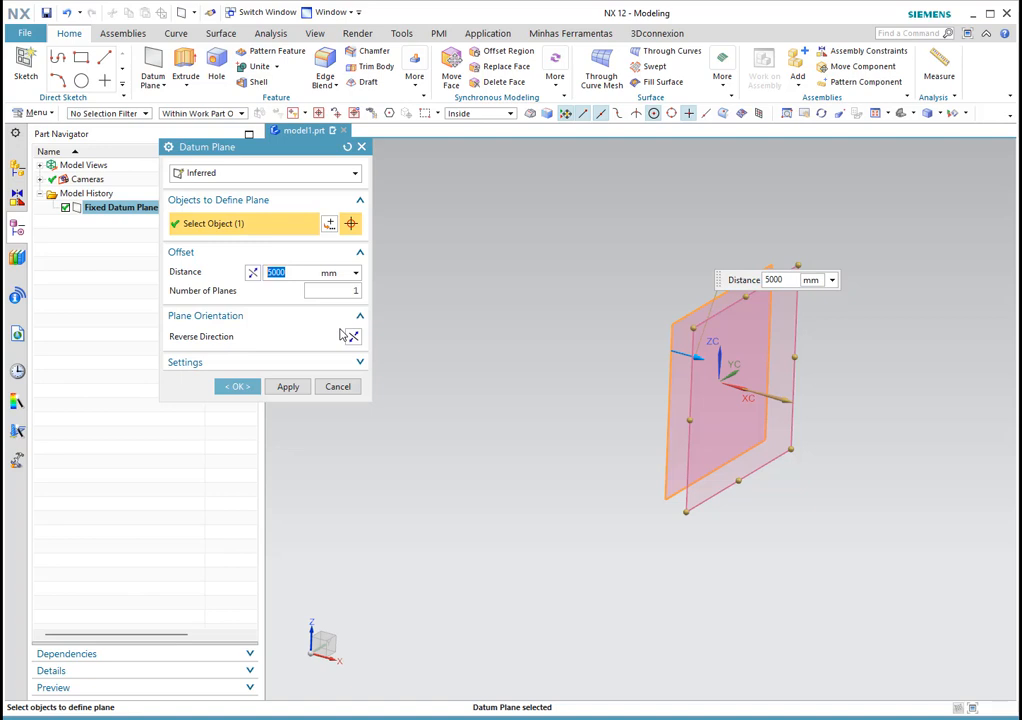
{"action": "scroll", "coordinate": [623, 319], "scroll_direction": "up", "scroll_amount": 2}
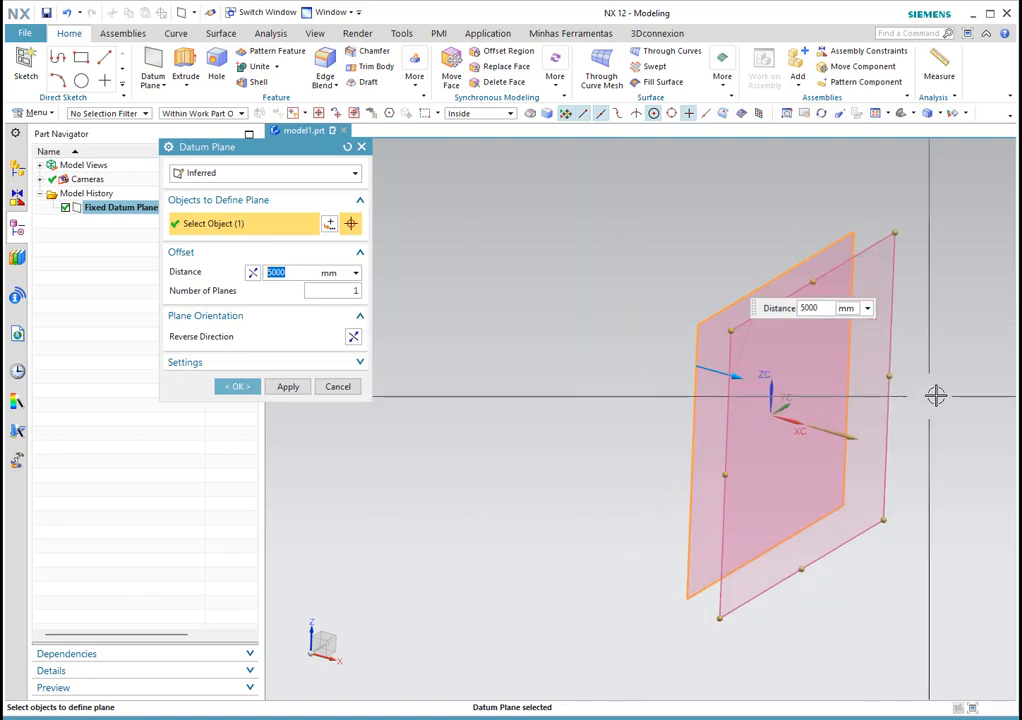
{"action": "middle_click_drag", "start_coordinate": [946, 441], "coordinate": [892, 431]}
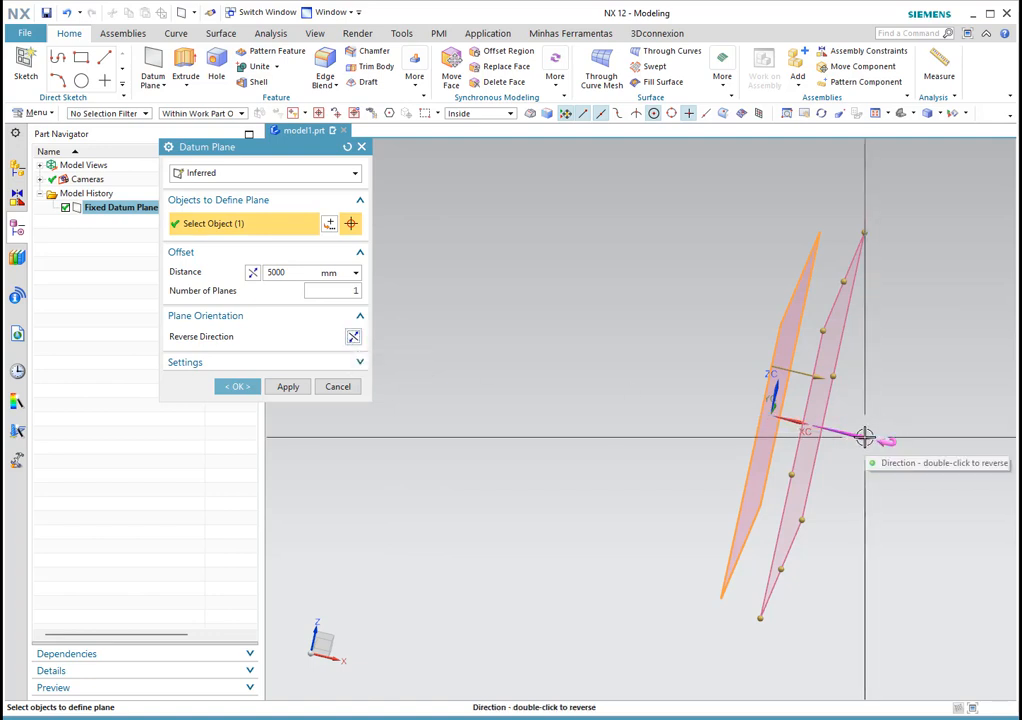
{"action": "double_click", "coordinate": [775, 421]}
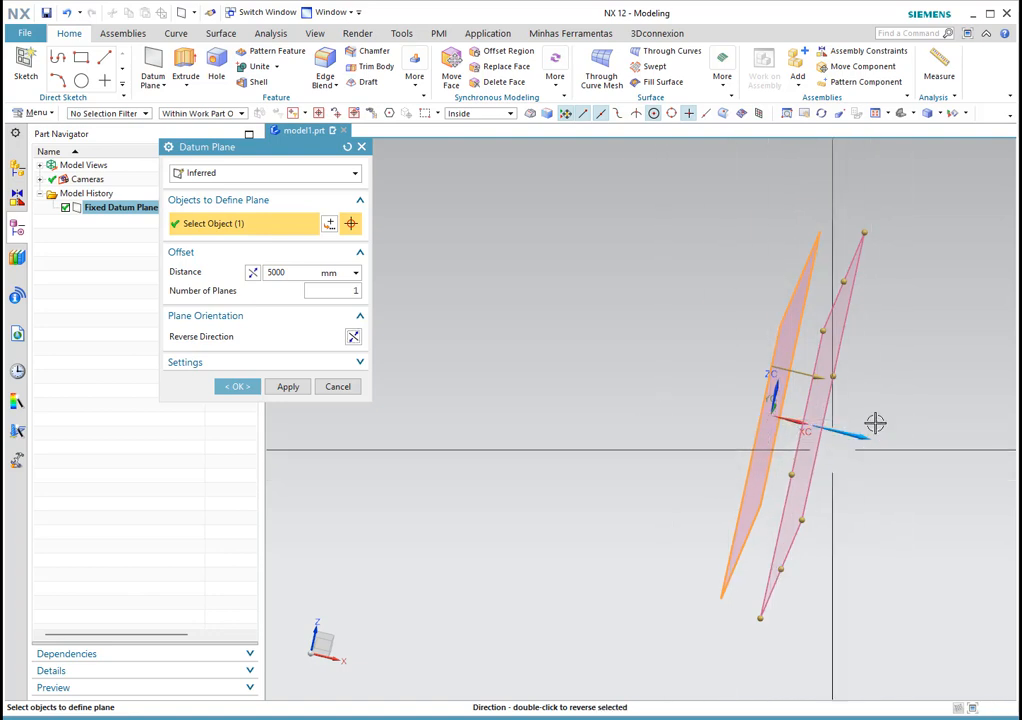
{"action": "middle_click_drag", "start_coordinate": [675, 394], "coordinate": [648, 392]}
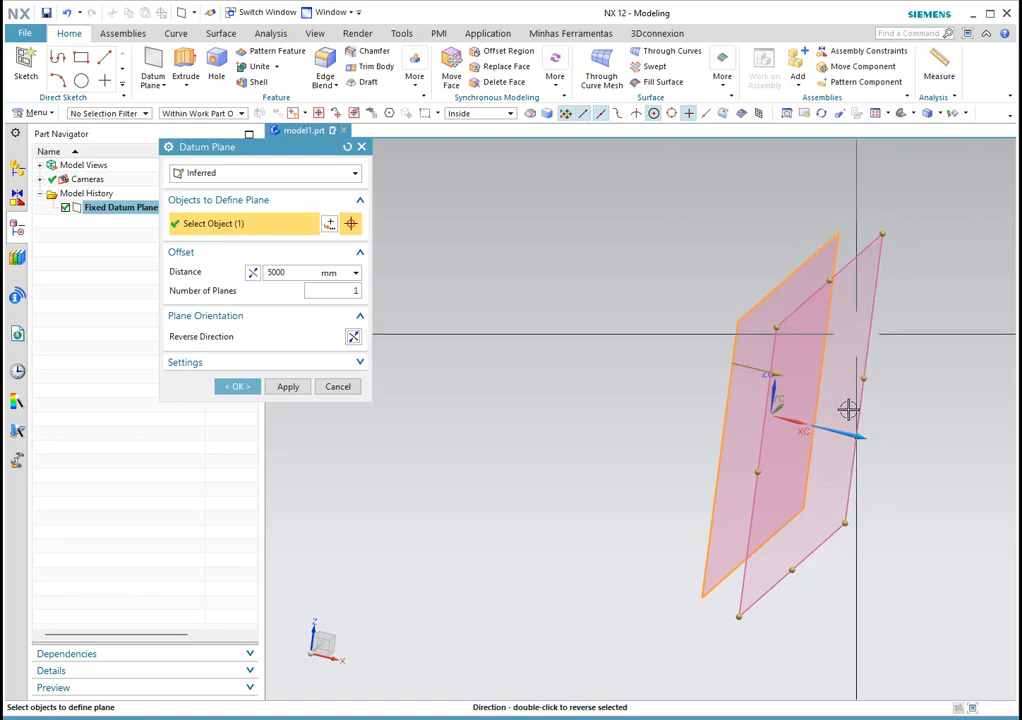
{"action": "mouse_move", "coordinate": [858, 481]}
{"action": "middle_mouse_down"}
{"action": "mouse_move", "coordinate": [785, 449]}
{"action": "mouse_move", "coordinate": [775, 465]}
{"action": "mouse_move", "coordinate": [805, 485]}
{"action": "mouse_move", "coordinate": [851, 485]}
{"action": "mouse_move", "coordinate": [865, 497]}
{"action": "mouse_move", "coordinate": [851, 494]}
{"action": "middle_mouse_up"}
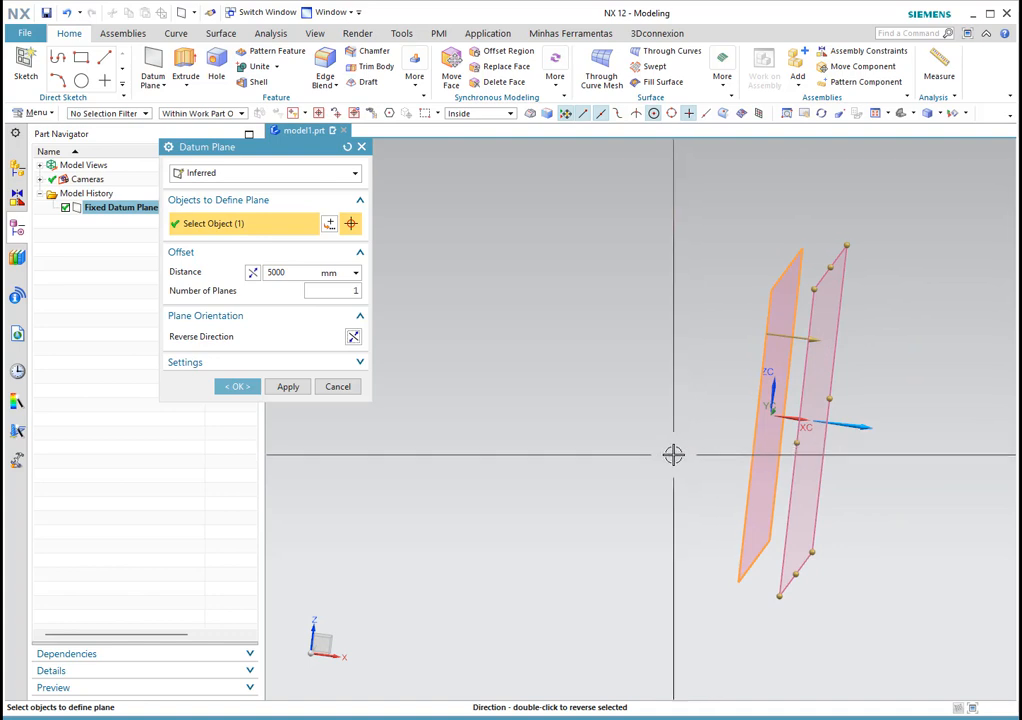
{"action": "middle_click_drag", "start_coordinate": [675, 458], "coordinate": [776, 472]}
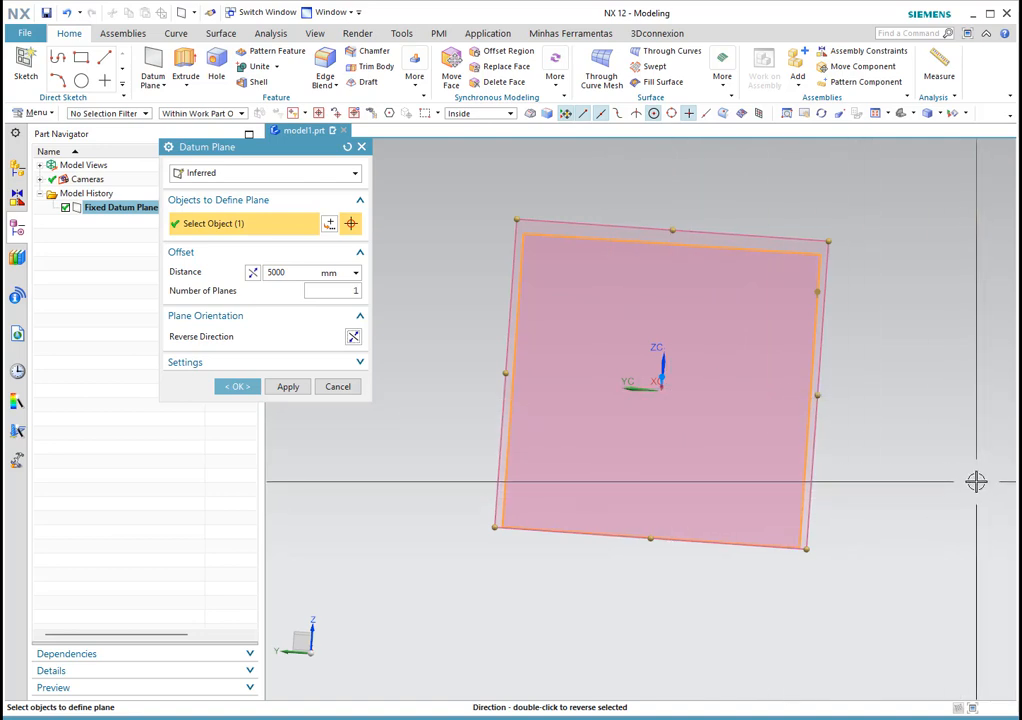
{"action": "middle_click_drag", "start_coordinate": [917, 469], "coordinate": [750, 417]}
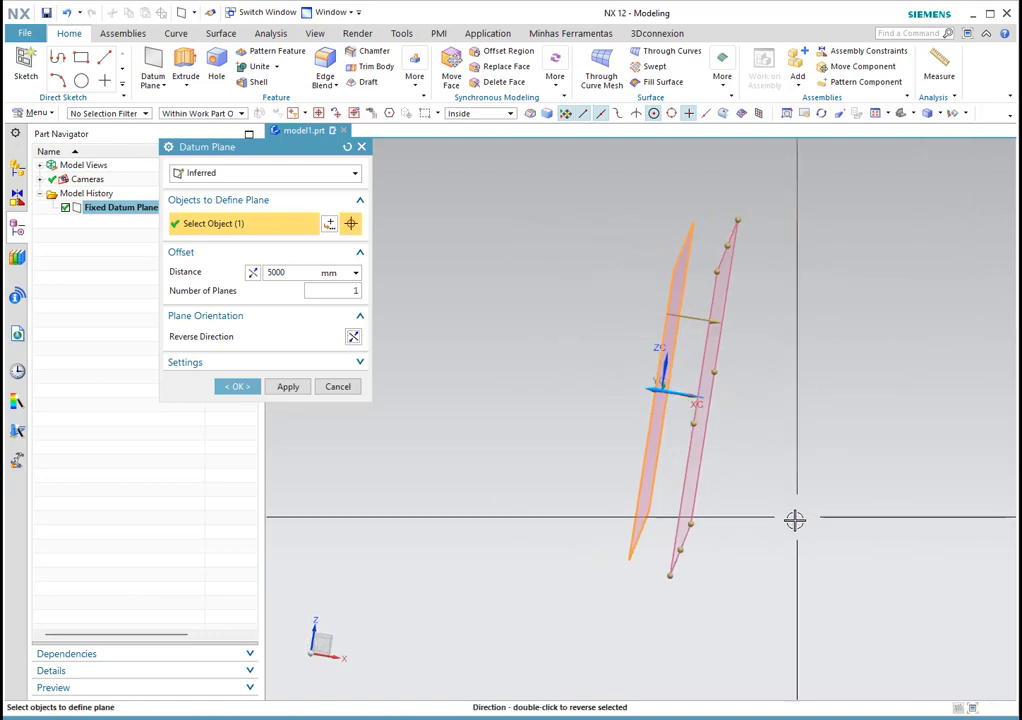
{"action": "mouse_move", "coordinate": [577, 460]}
{"action": "middle_mouse_down"}
{"action": "mouse_move", "coordinate": [618, 451]}
{"action": "mouse_move", "coordinate": [721, 476]}
{"action": "mouse_move", "coordinate": [684, 481]}
{"action": "mouse_move", "coordinate": [639, 467]}
{"action": "mouse_move", "coordinate": [566, 479]}
{"action": "mouse_move", "coordinate": [578, 477]}
{"action": "middle_mouse_up"}
{"action": "double_click", "coordinate": [676, 397]}
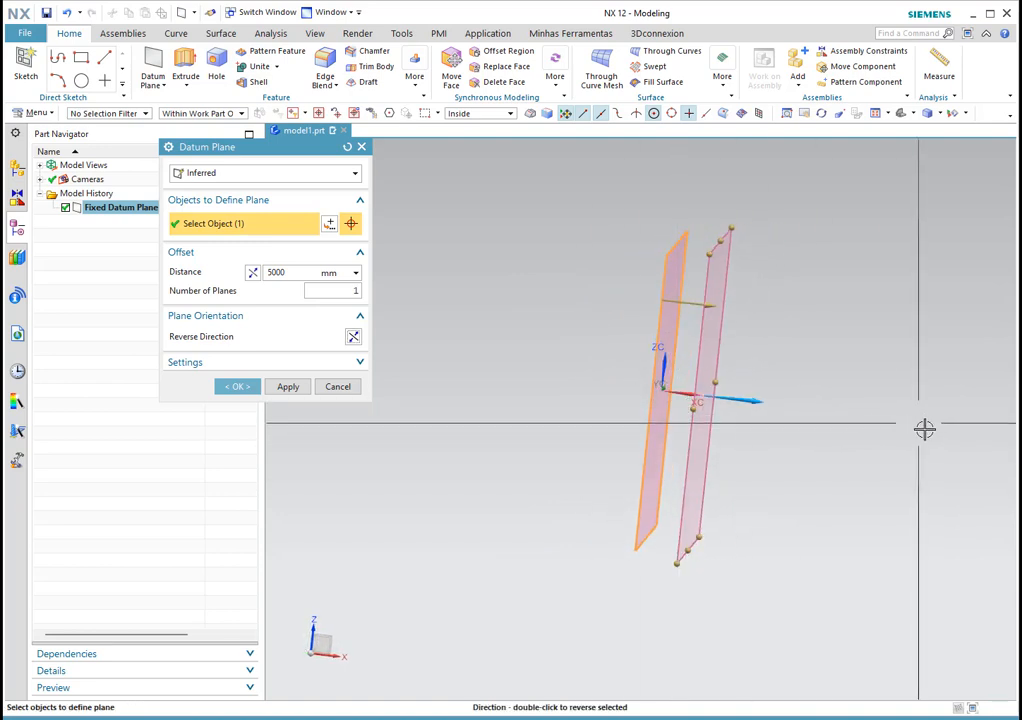
{"action": "middle_click_drag", "start_coordinate": [862, 468], "coordinate": [828, 478]}
Step: Create the offset plane and identify Fixed Datum Plane (1) and Datum Plane (2) in the navigator
{"action": "left_click", "coordinate": [236, 387]}
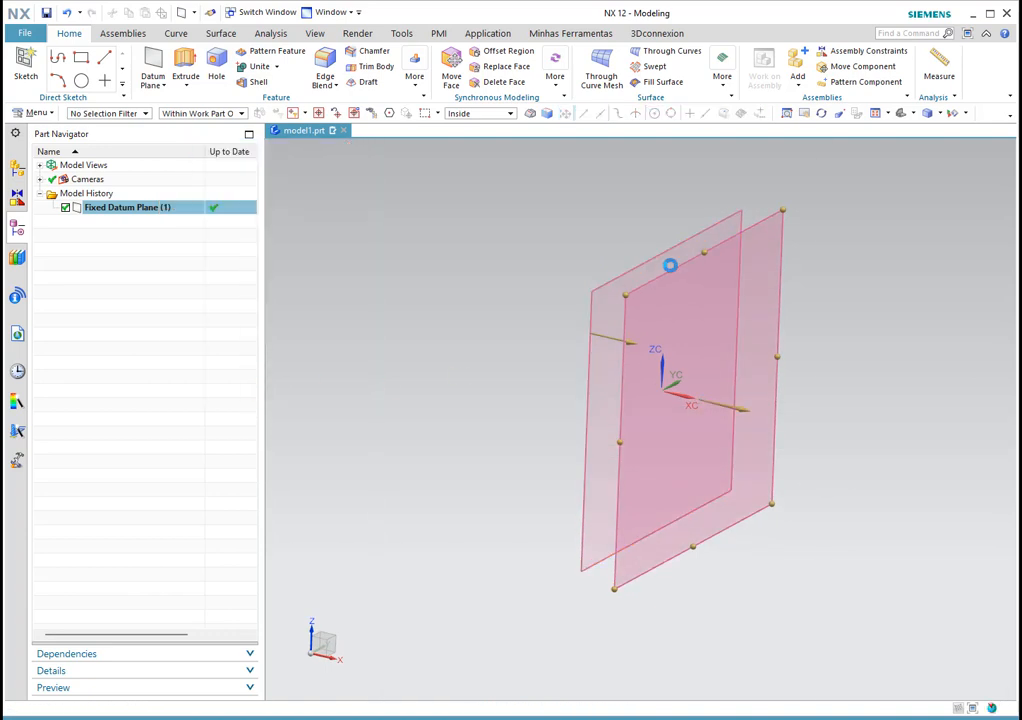
{"action": "scroll", "coordinate": [506, 417], "scroll_direction": "down", "scroll_amount": 2}
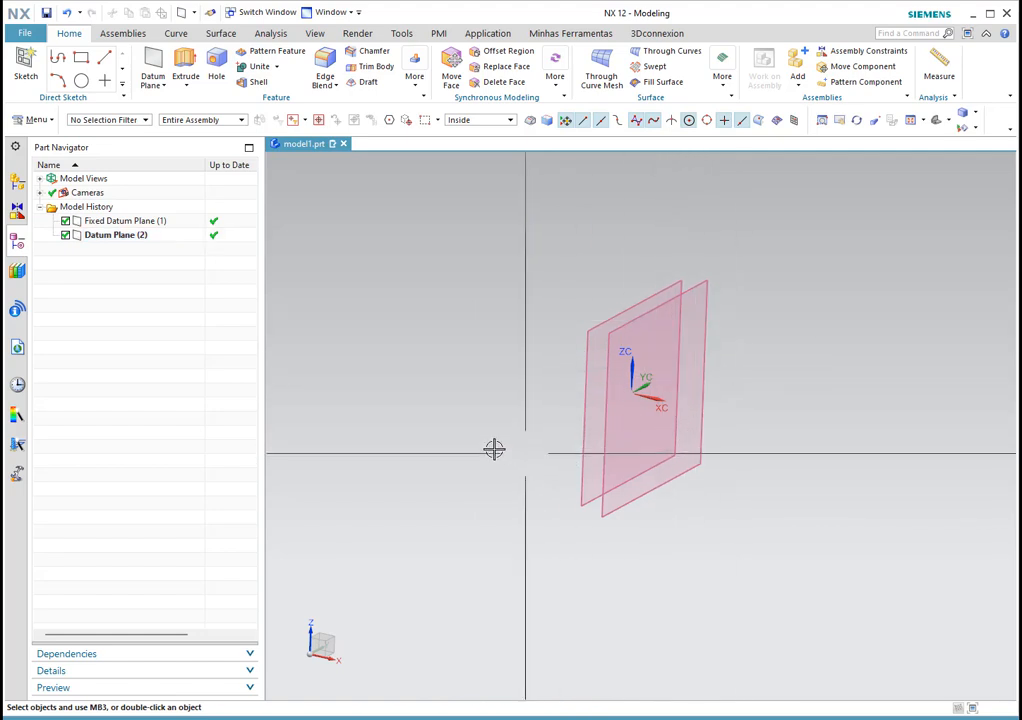
{"action": "left_click", "coordinate": [140, 221]}
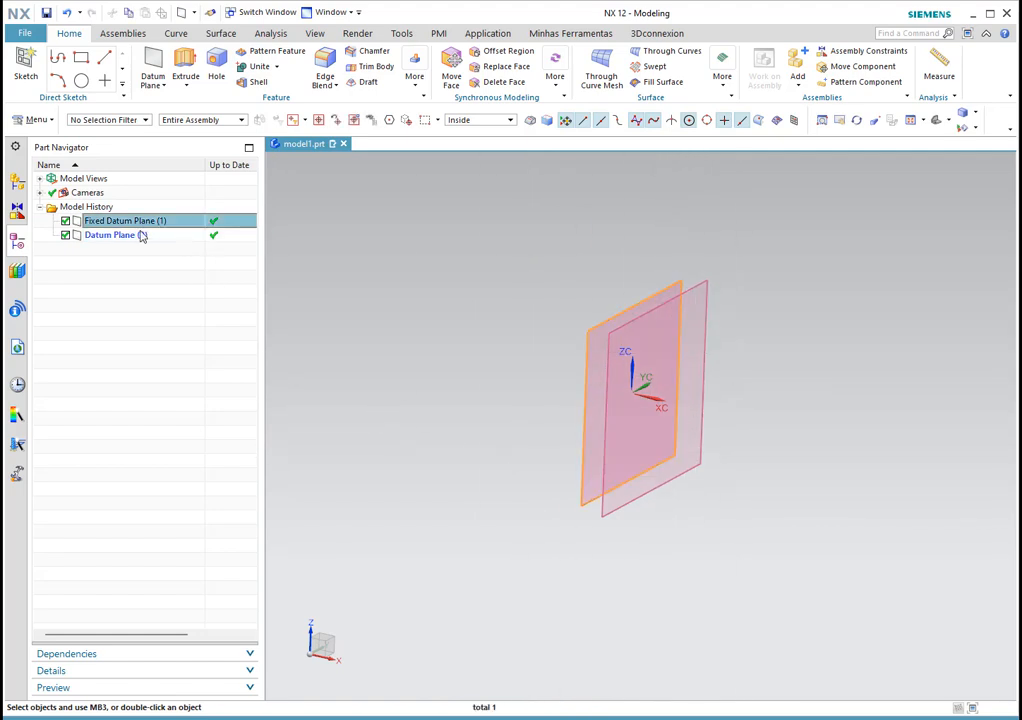
{"action": "left_click", "coordinate": [100, 235]}
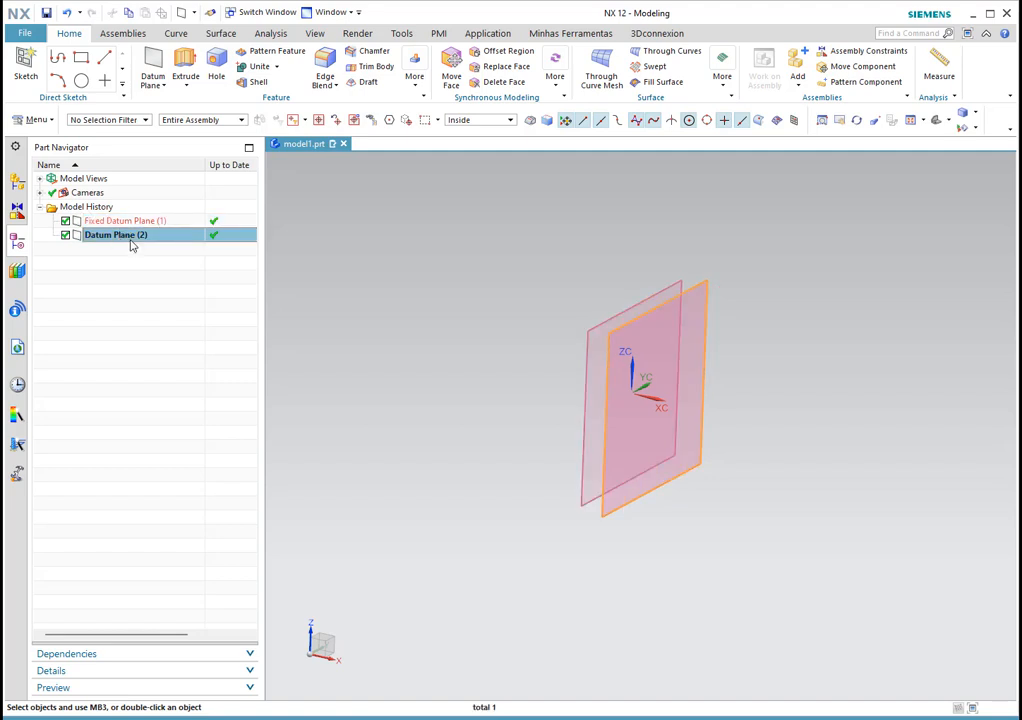
{"action": "key", "text": "Escape"}
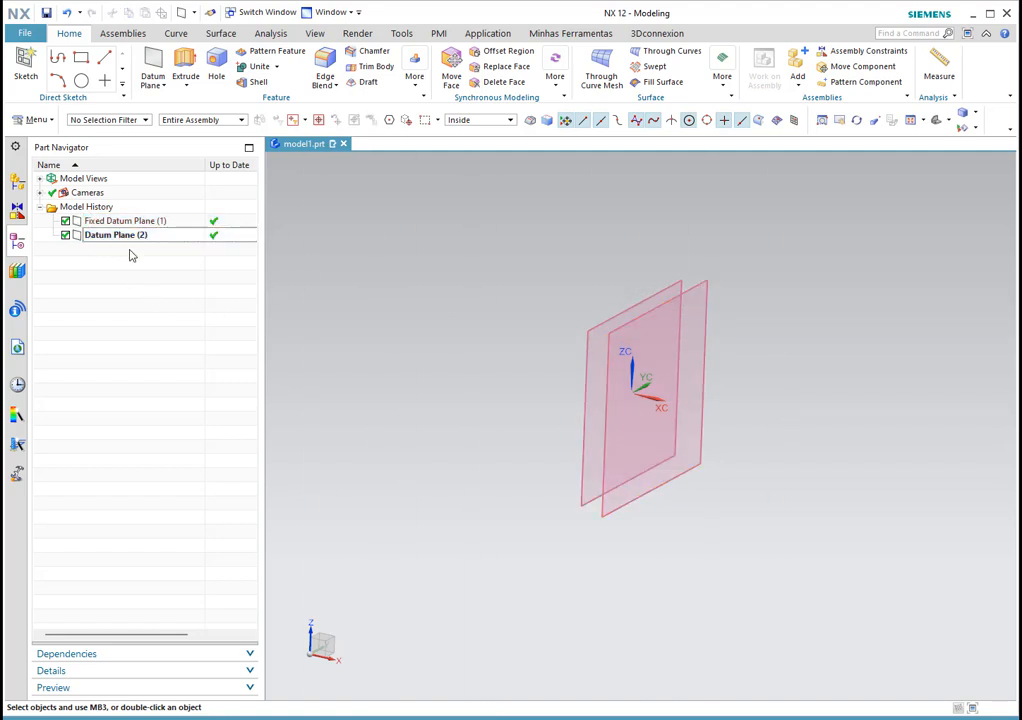
Step: Hide and re-show Datum Plane (2), then start another datum plane
{"action": "left_click", "coordinate": [64, 235]}
{"action": "left_click", "coordinate": [65, 235]}
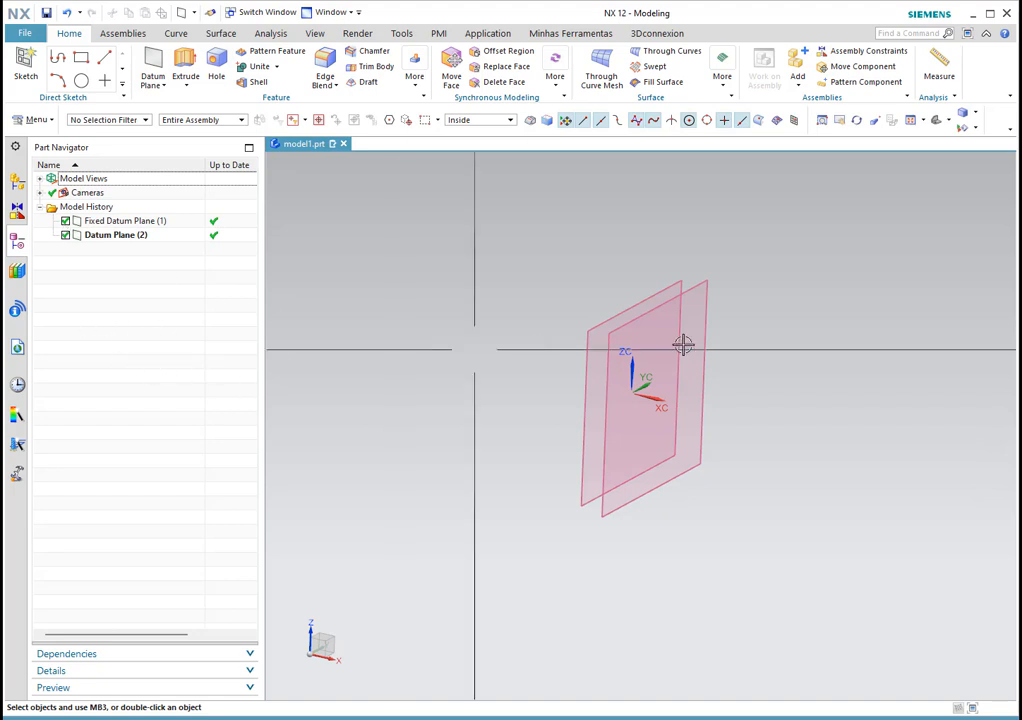
{"action": "middle_click_drag", "start_coordinate": [705, 349], "coordinate": [634, 354]}
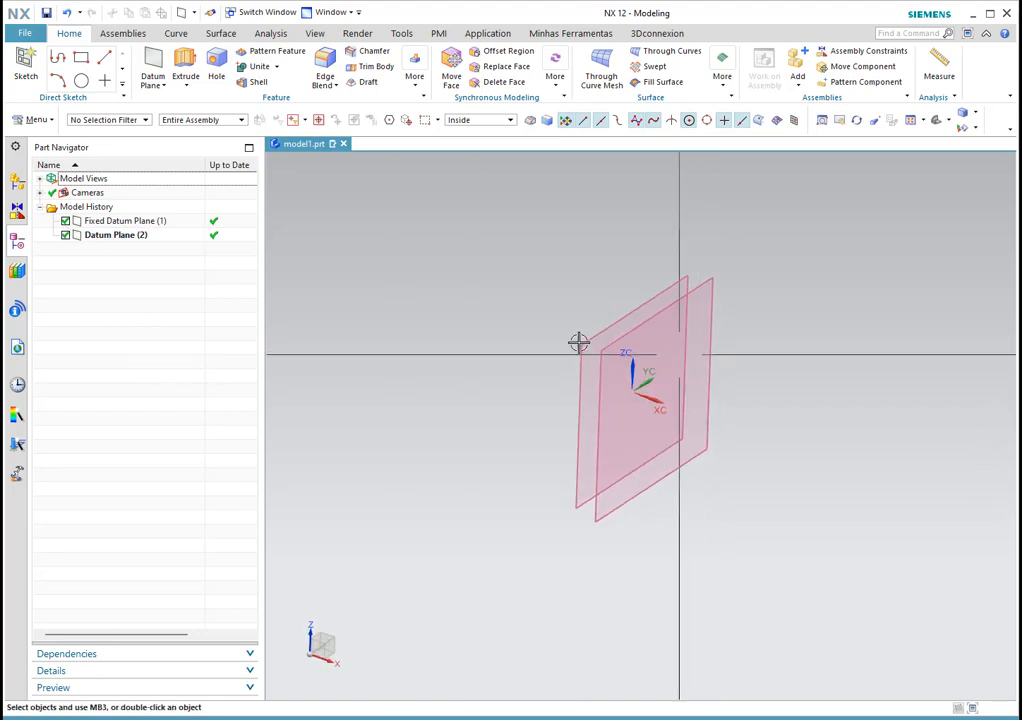
{"action": "left_click", "coordinate": [153, 63]}
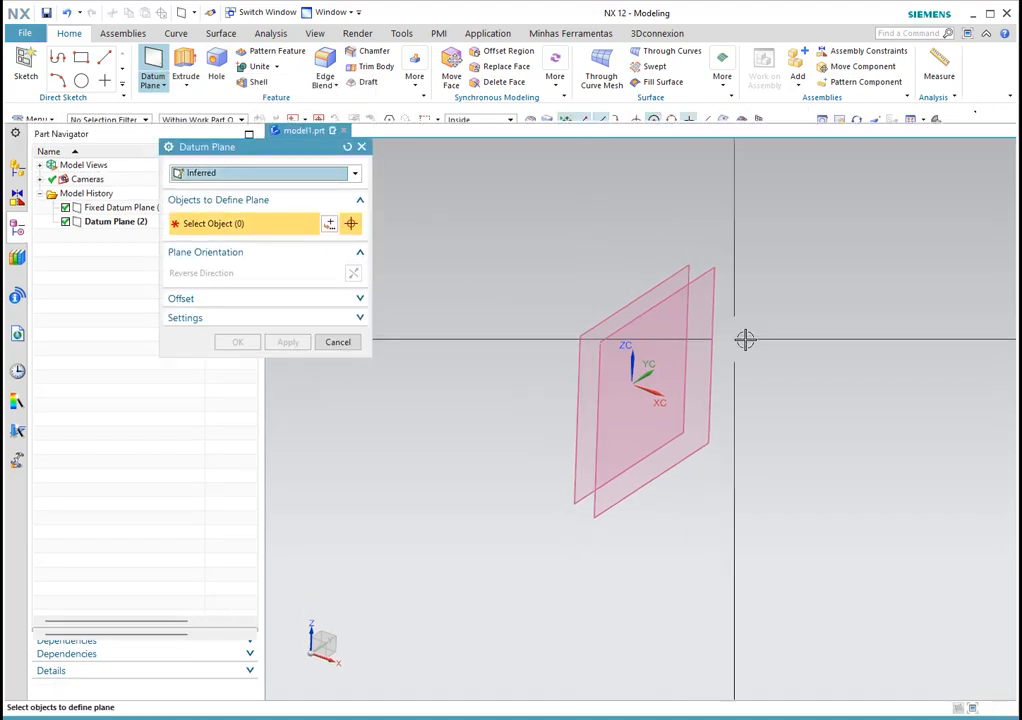
Step: Set the plane type to Bisector and pick both existing datum planes
{"action": "left_click", "coordinate": [217, 177]}
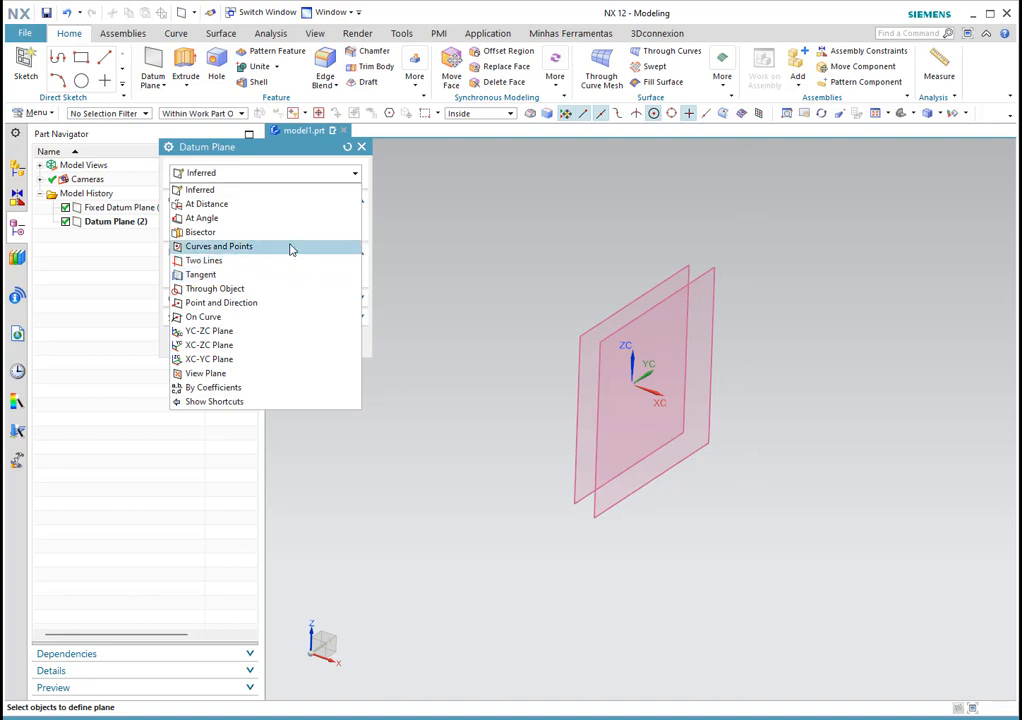
{"action": "left_click", "coordinate": [221, 233]}
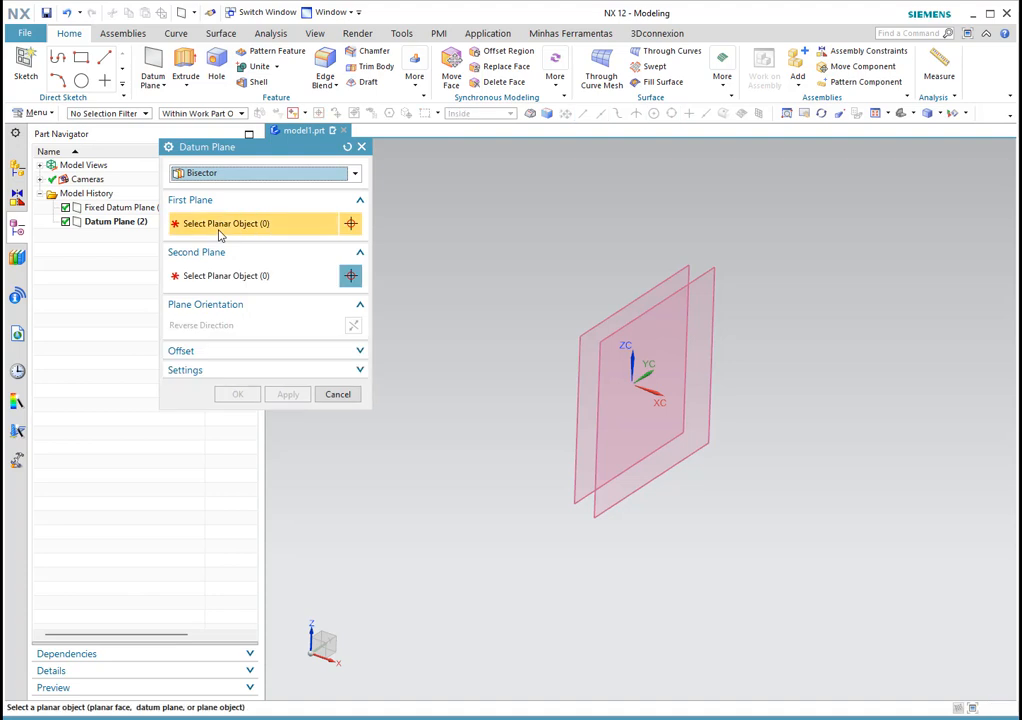
{"action": "left_click", "coordinate": [668, 276]}
{"action": "left_click", "coordinate": [709, 274]}
{"action": "middle_click_drag", "start_coordinate": [709, 274], "coordinate": [842, 399]}
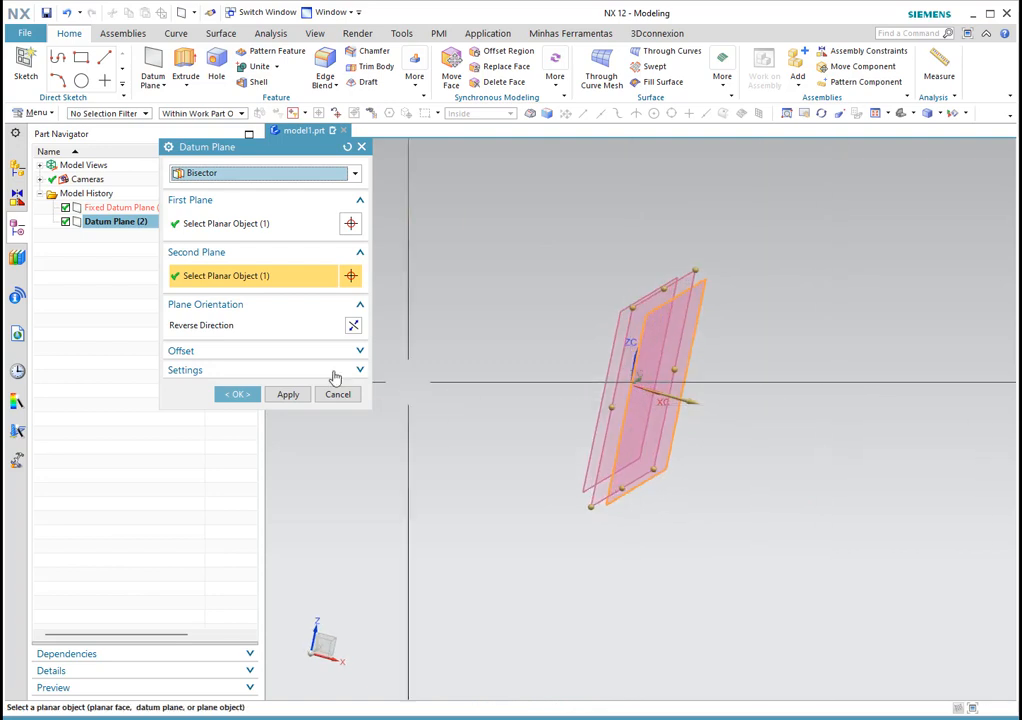
Step: Switch the bisector's Offset option on and then off again
{"action": "left_click", "coordinate": [284, 358]}
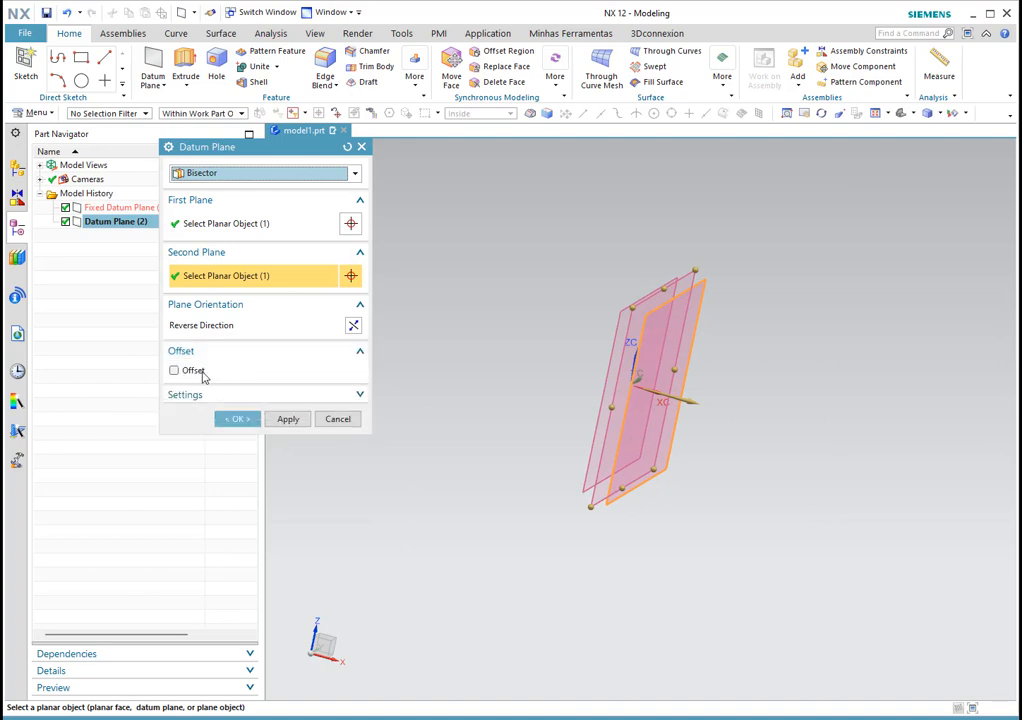
{"action": "left_click", "coordinate": [193, 370]}
{"action": "mouse_move", "coordinate": [570, 360]}
{"action": "middle_mouse_down"}
{"action": "mouse_move", "coordinate": [575, 340]}
{"action": "mouse_move", "coordinate": [572, 351]}
{"action": "mouse_move", "coordinate": [555, 346]}
{"action": "middle_mouse_up"}
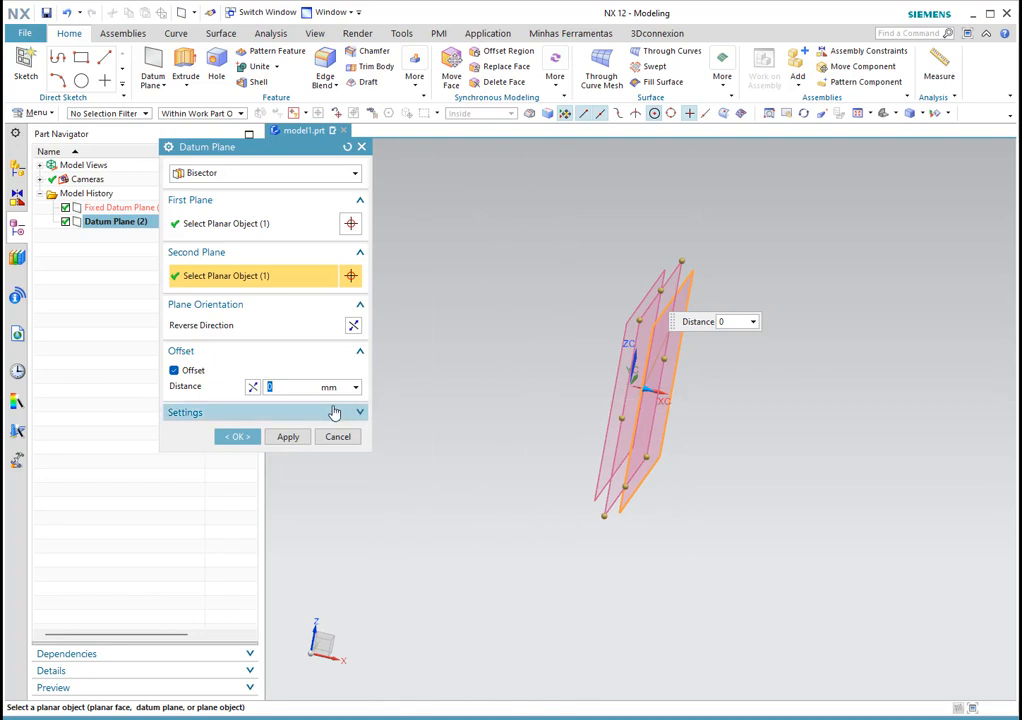
{"action": "scroll", "coordinate": [660, 391], "scroll_direction": "up", "scroll_amount": 4}
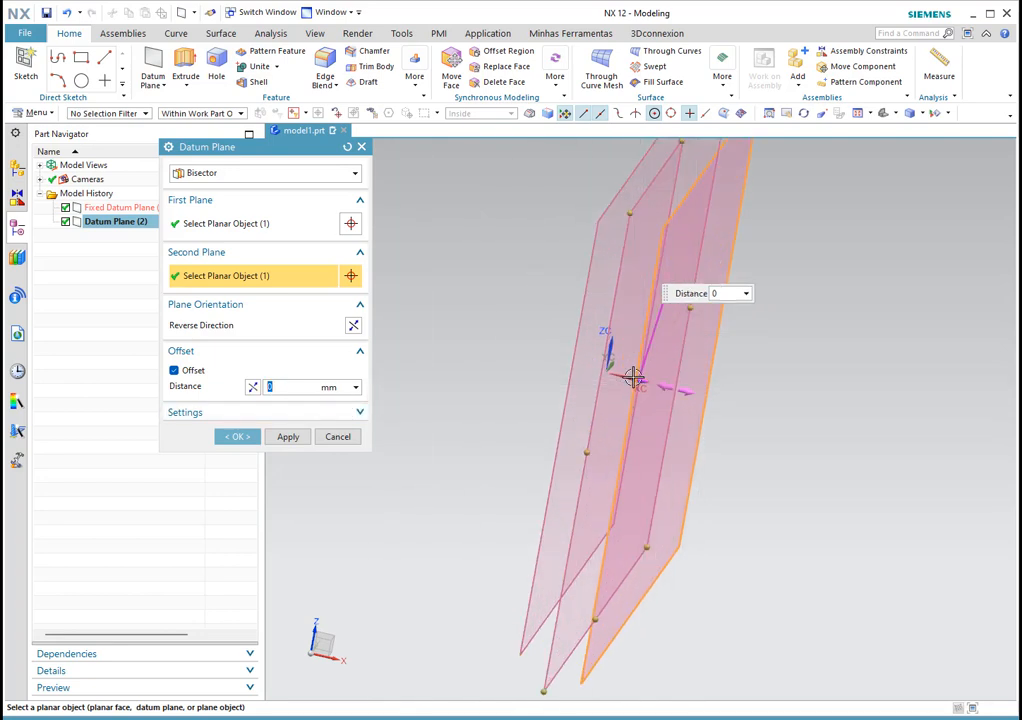
{"action": "left_click", "coordinate": [174, 371]}
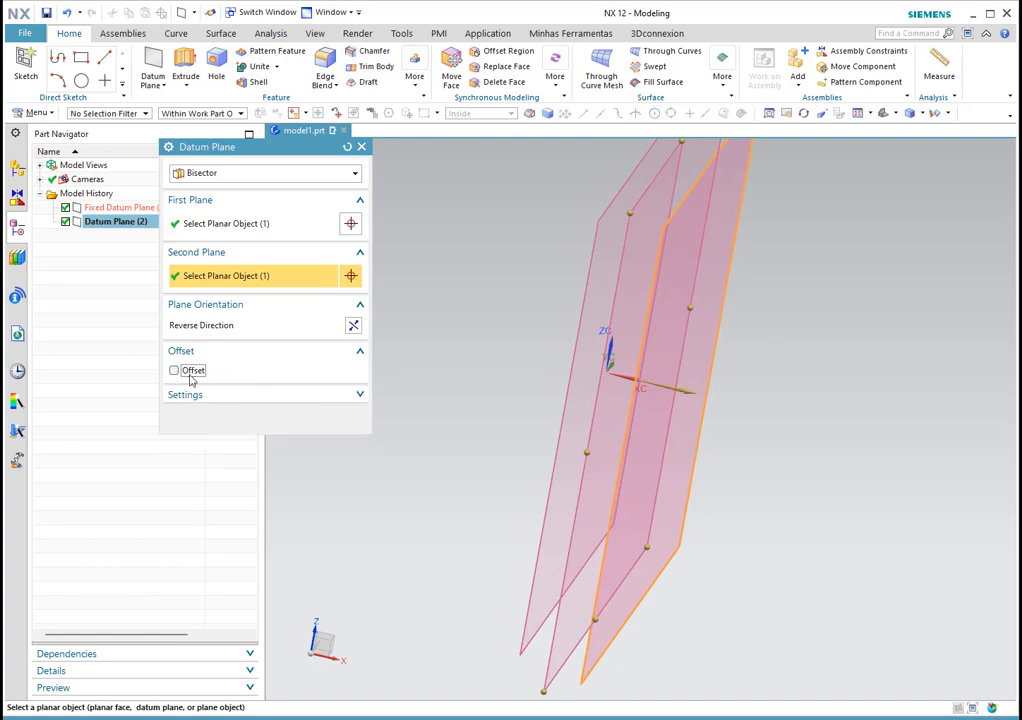
{"action": "left_click", "coordinate": [249, 176]}
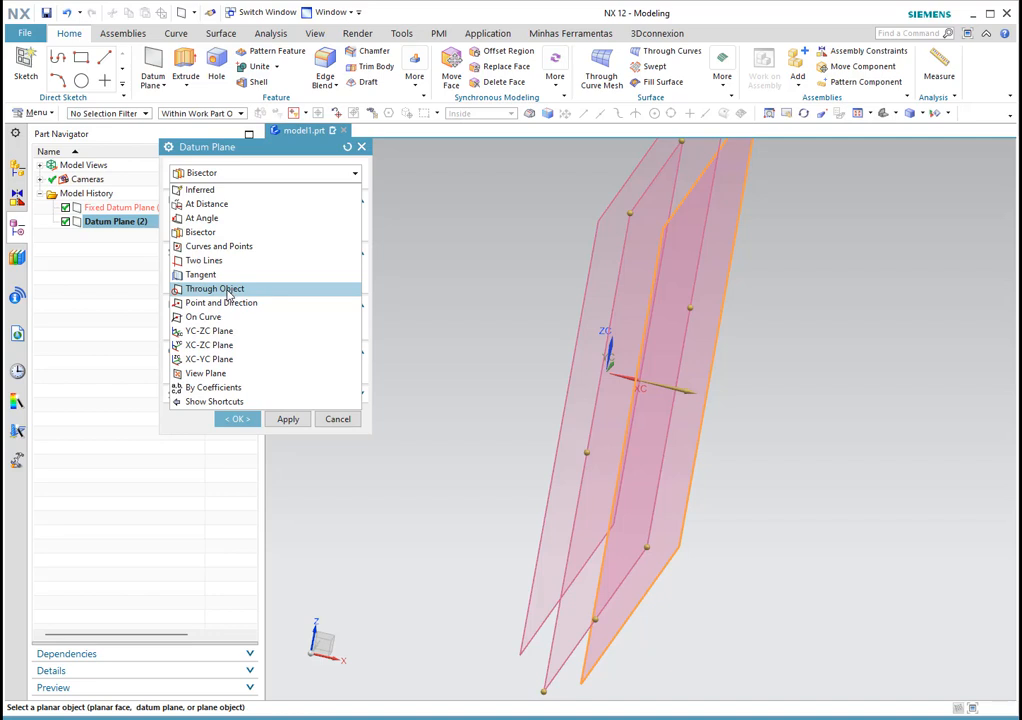
Step: Try the Through Object and then the Point and Direction datum plane types
{"action": "left_click", "coordinate": [214, 289]}
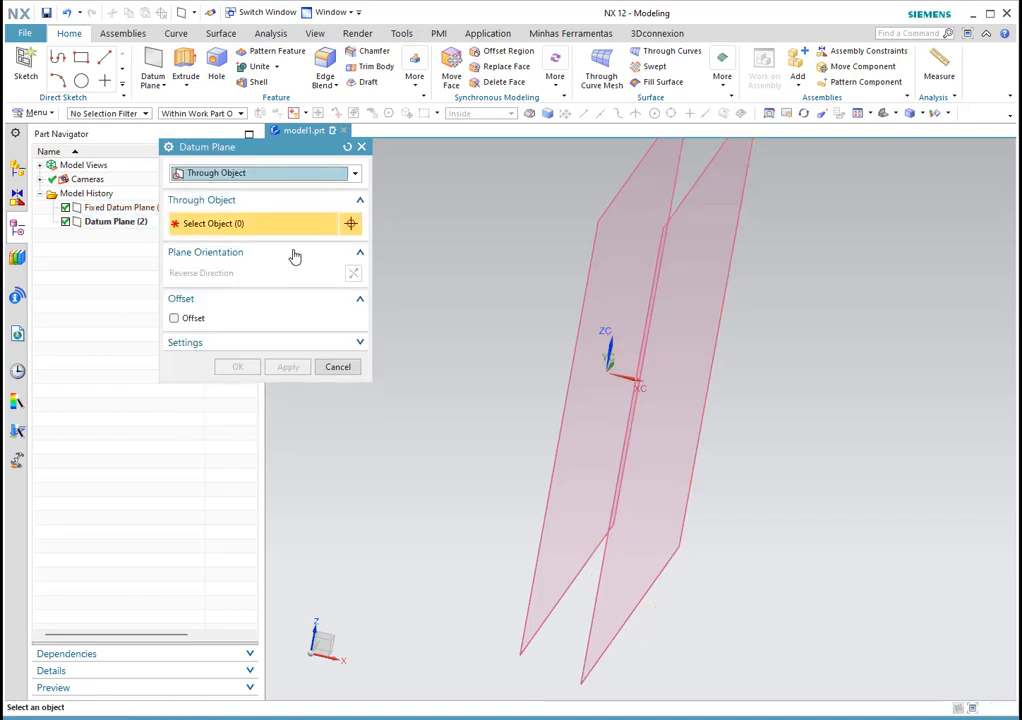
{"action": "left_click", "coordinate": [242, 180]}
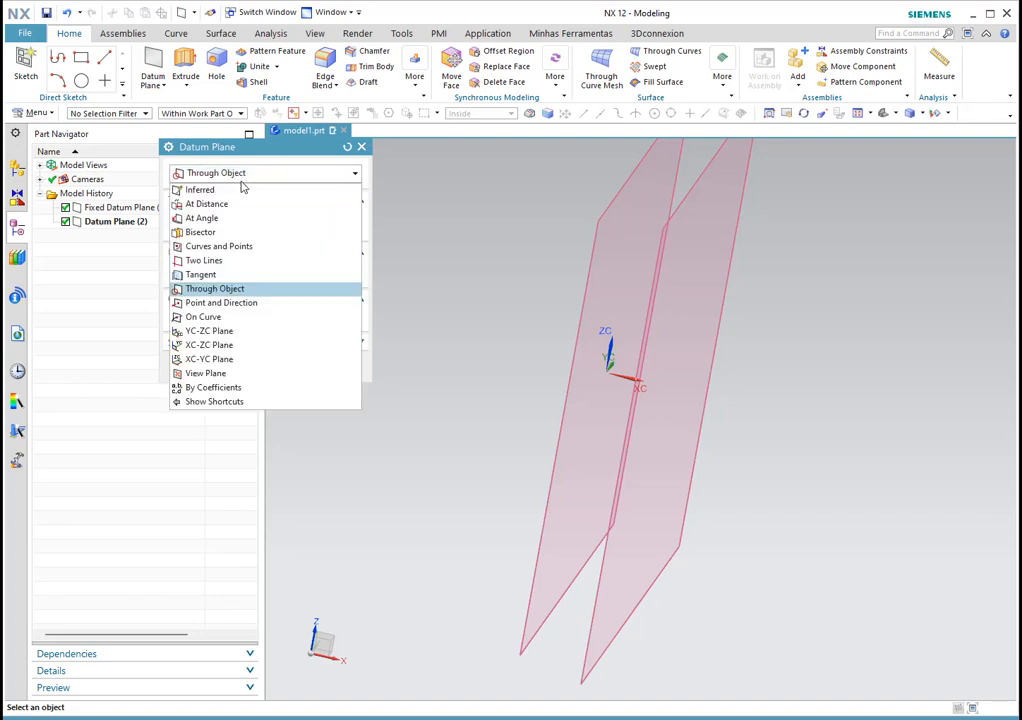
{"action": "left_click", "coordinate": [221, 303]}
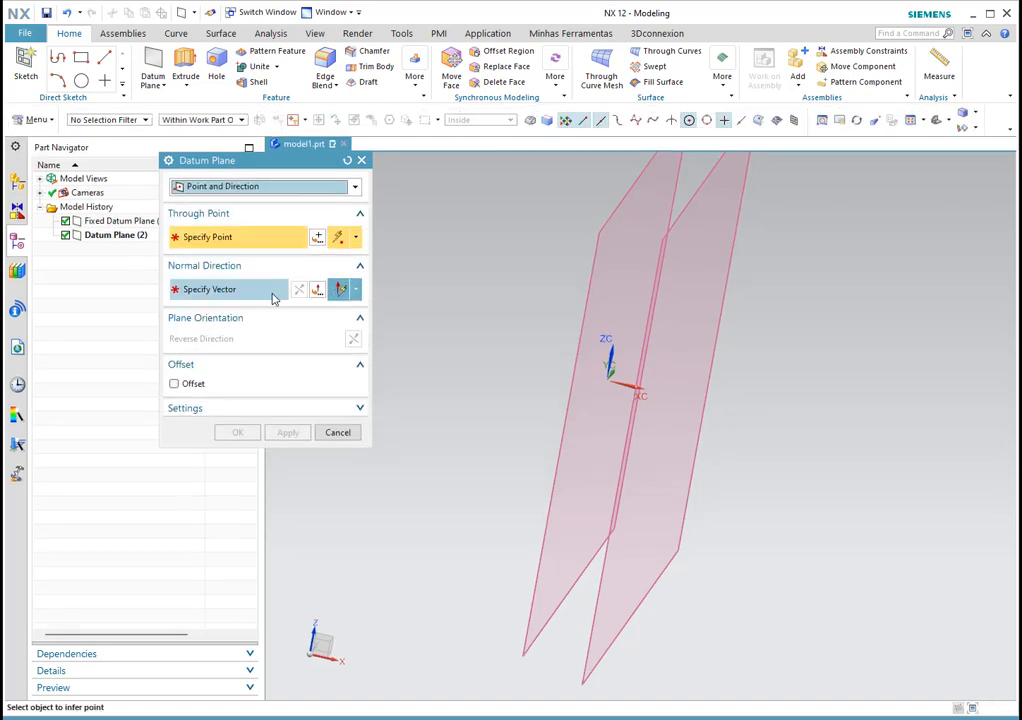
{"action": "scroll", "coordinate": [652, 399], "scroll_direction": "up", "scroll_amount": 3}
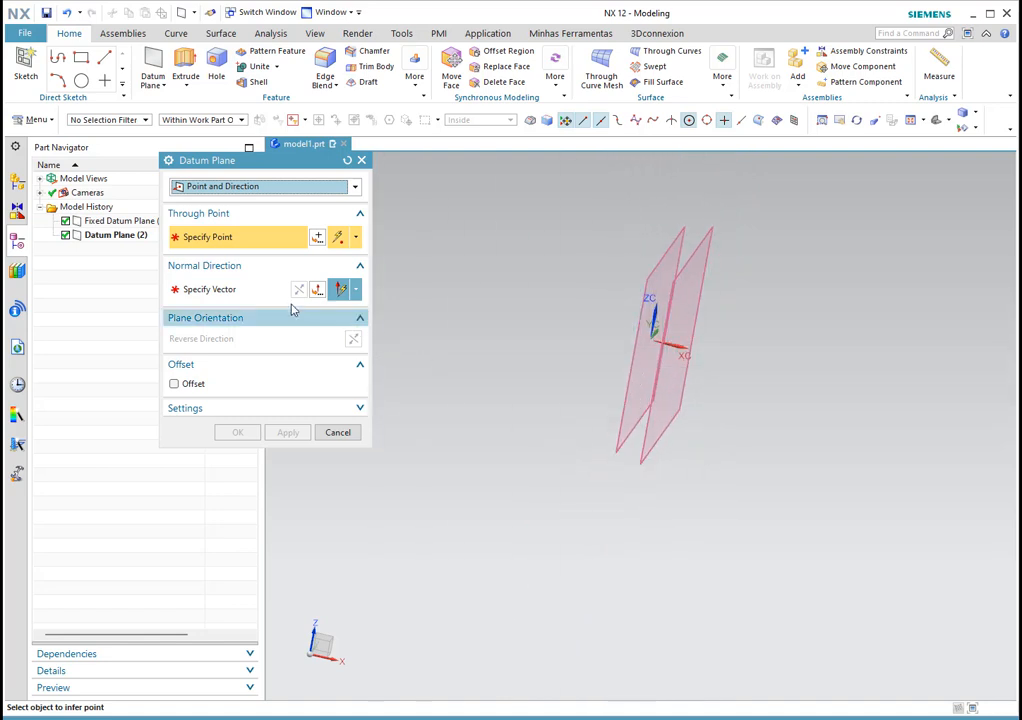
{"action": "left_click", "coordinate": [258, 289]}
{"action": "middle_click_drag", "start_coordinate": [812, 417], "coordinate": [412, 277]}
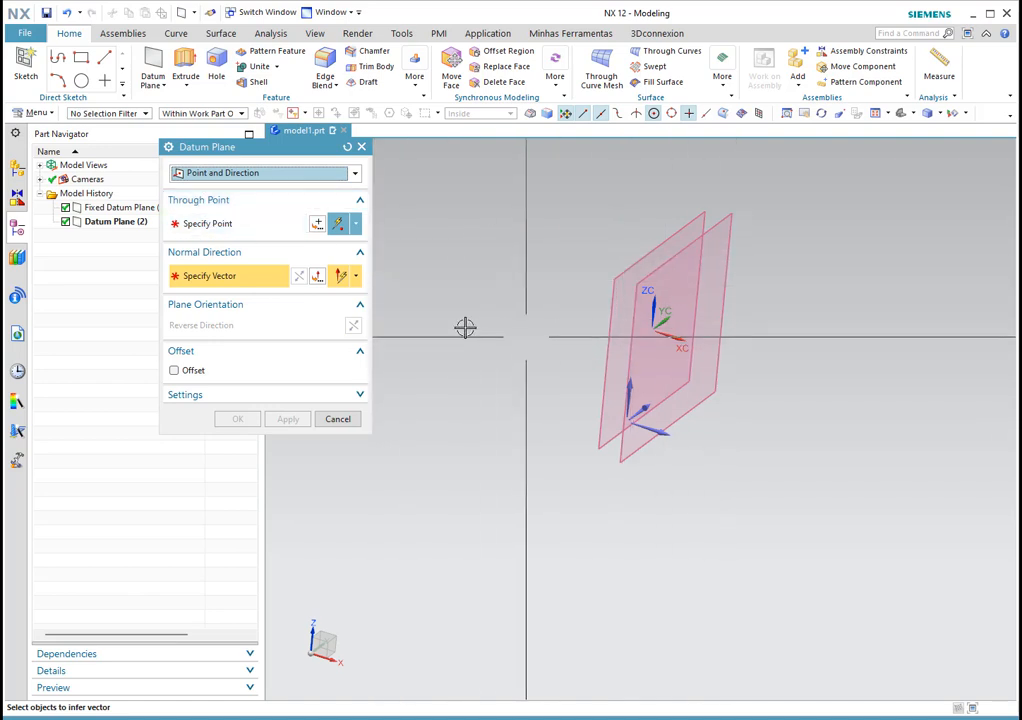
Step: Cancel the new datum plane and select Datum Plane (2) in the view
{"action": "left_click", "coordinate": [249, 174]}
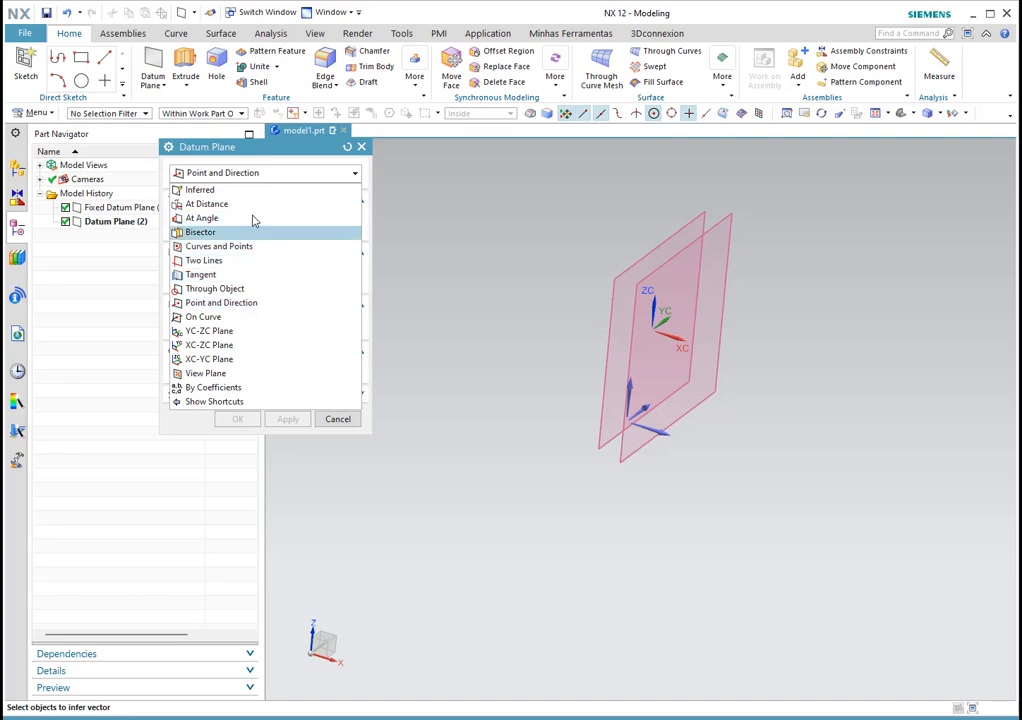
{"action": "left_click", "coordinate": [267, 173]}
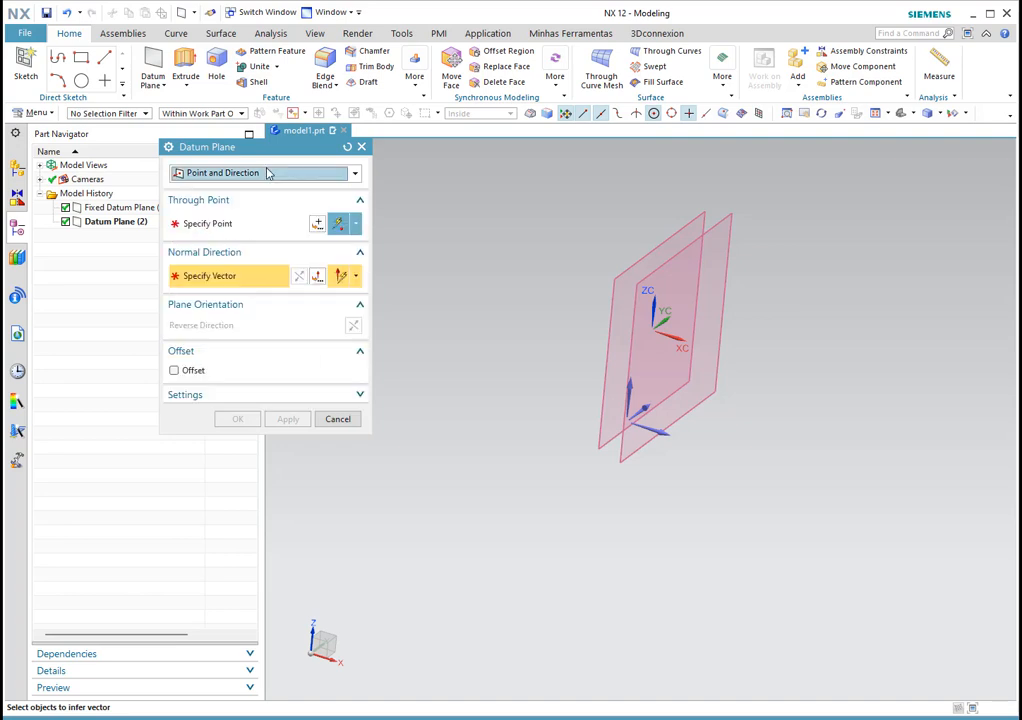
{"action": "left_click", "coordinate": [337, 418]}
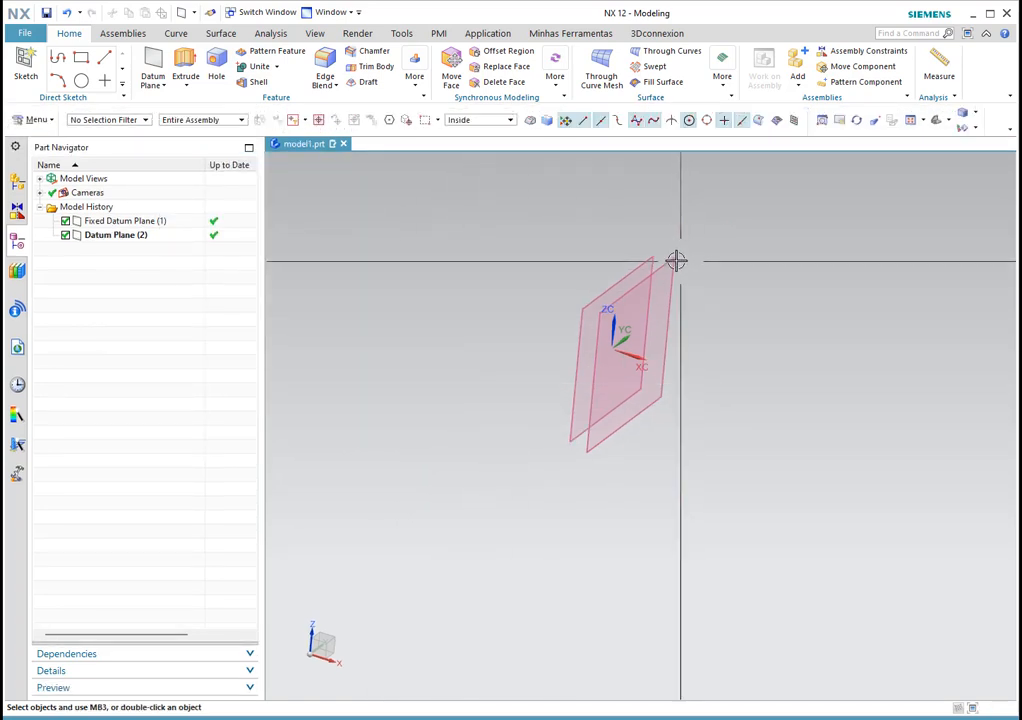
{"action": "left_click", "coordinate": [657, 276]}
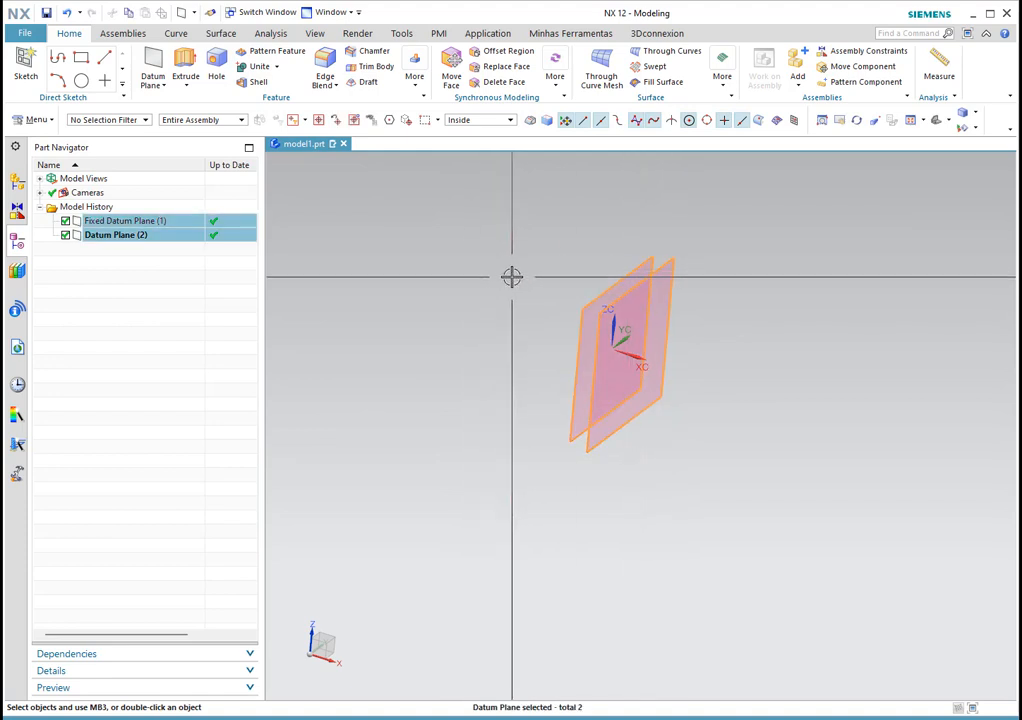
Step: Delete both selected datum planes and bring up the datum feature type list
{"action": "key", "text": "Delete"}
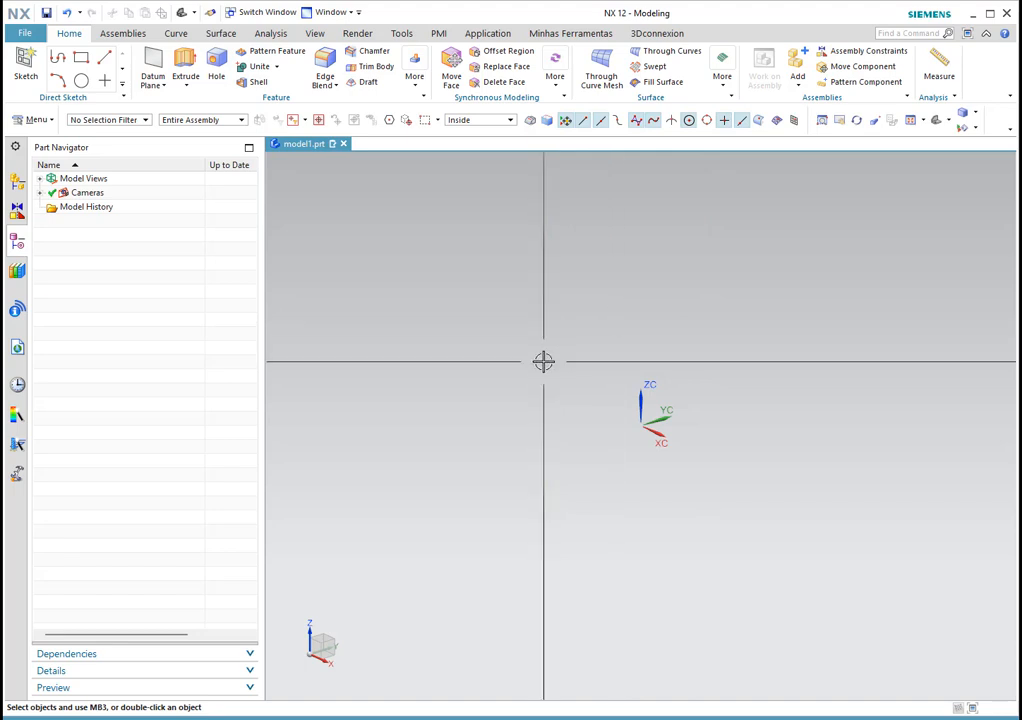
{"action": "left_click", "coordinate": [164, 86]}
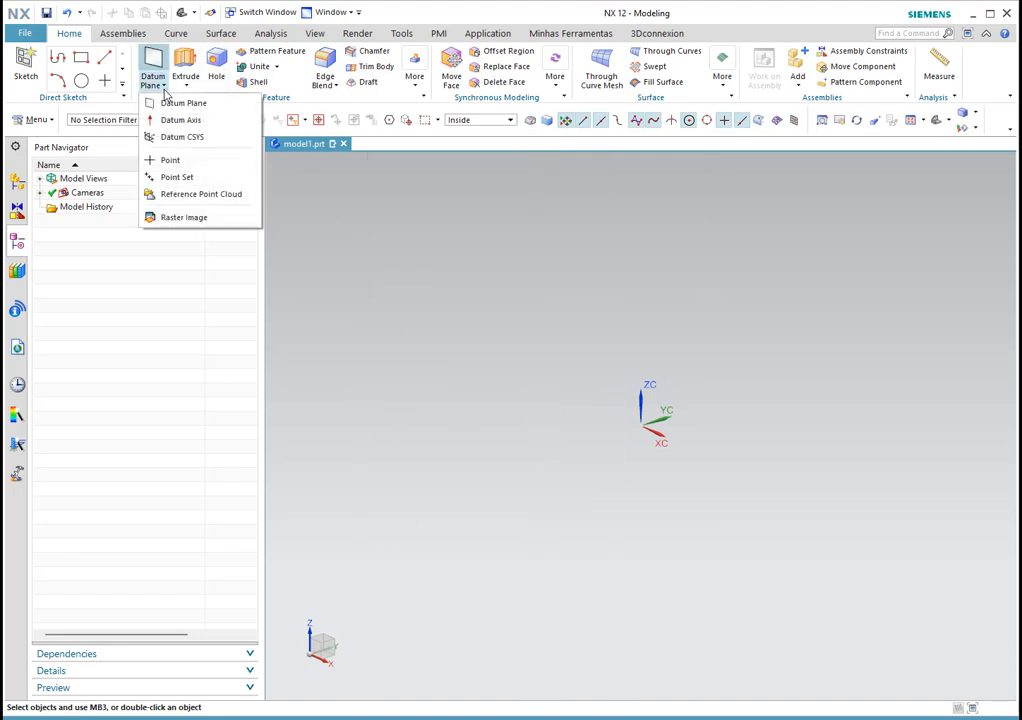
Step: Create a Dynamic datum CSYS referenced to the WCS as Datum Coordinate System (3)
{"action": "left_click", "coordinate": [193, 139]}
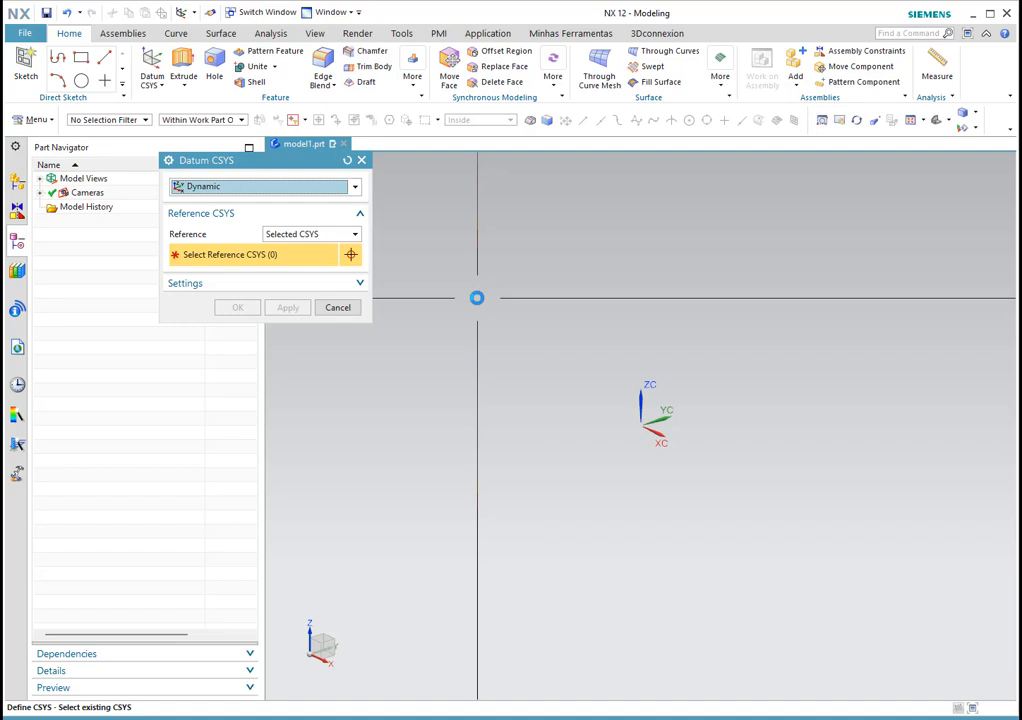
{"action": "left_click", "coordinate": [289, 234]}
{"action": "left_click", "coordinate": [289, 235]}
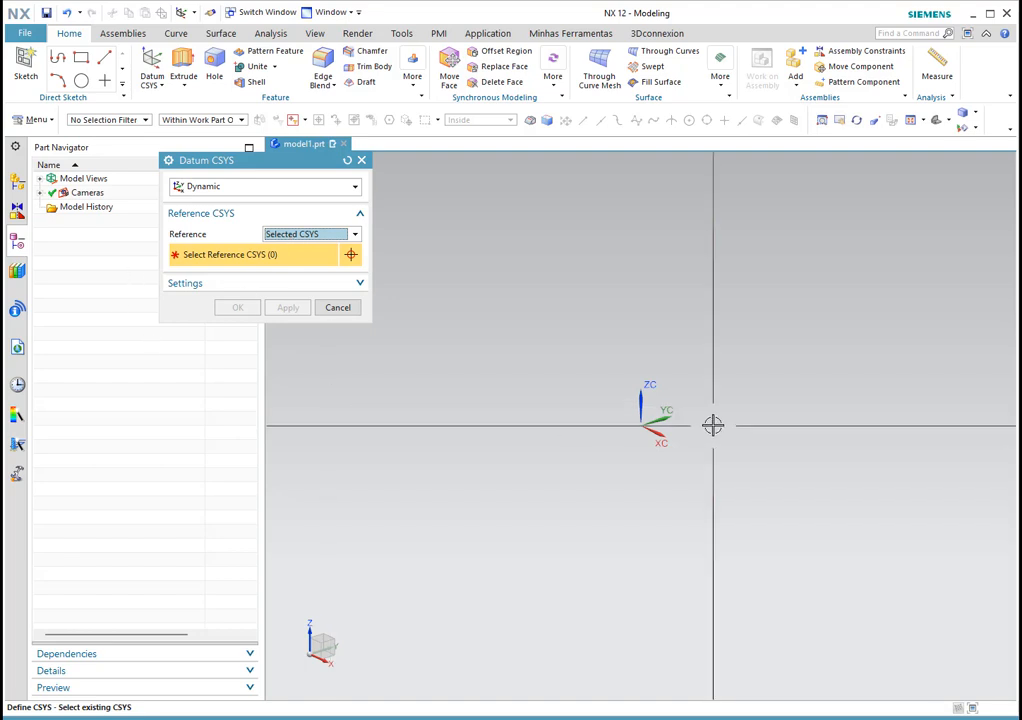
{"action": "left_click", "coordinate": [225, 191]}
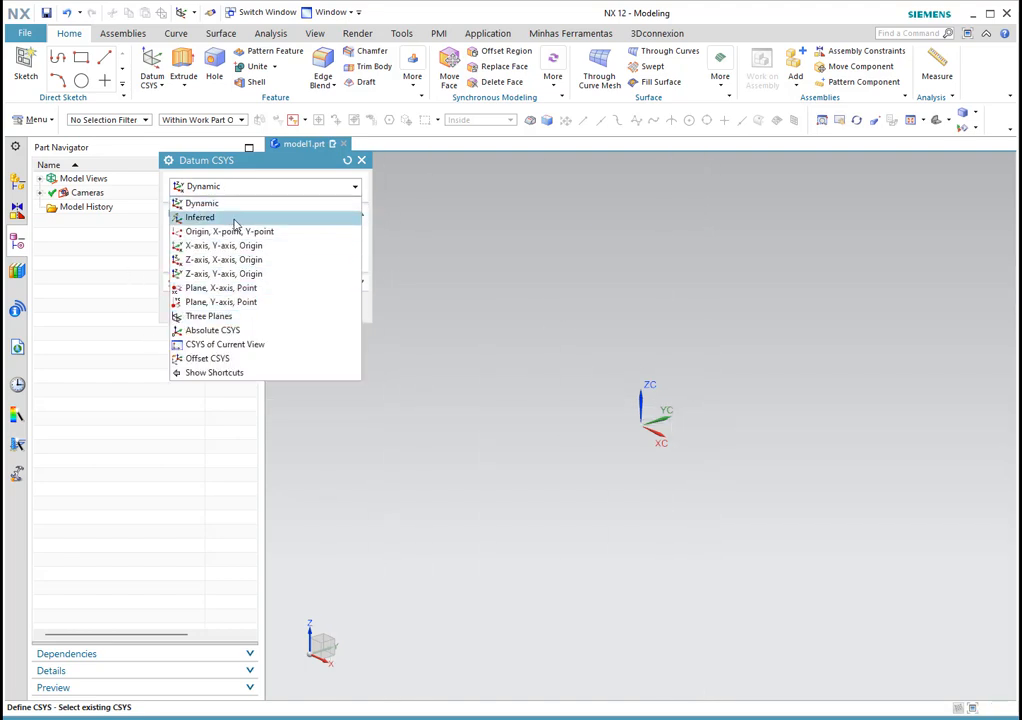
{"action": "left_click", "coordinate": [244, 205]}
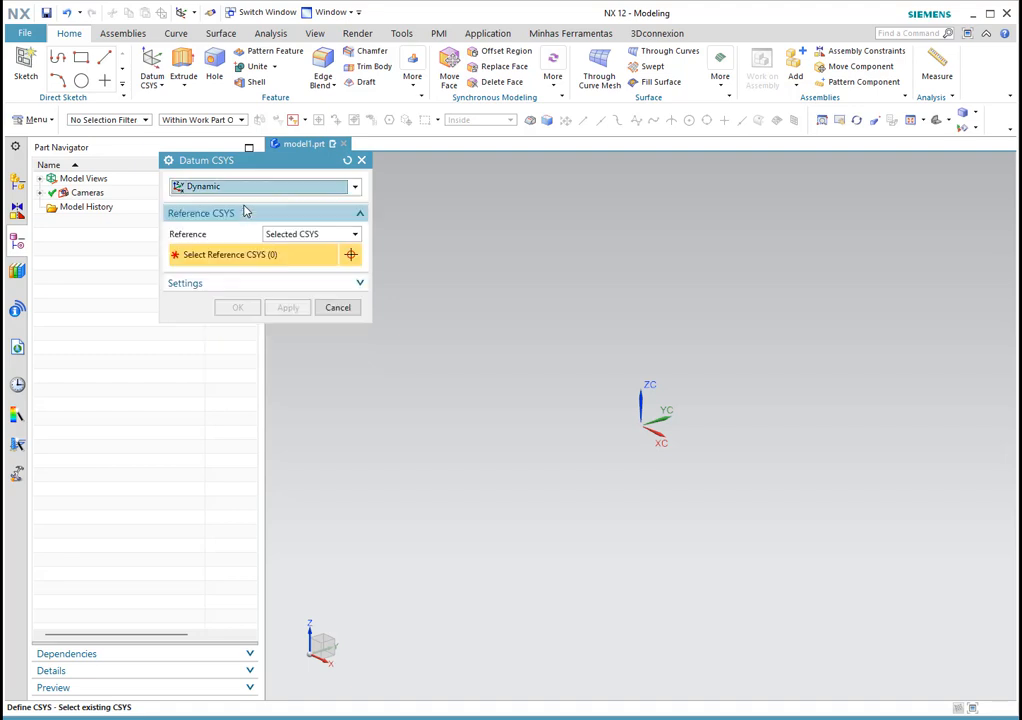
{"action": "left_click", "coordinate": [316, 236]}
{"action": "left_click", "coordinate": [279, 249]}
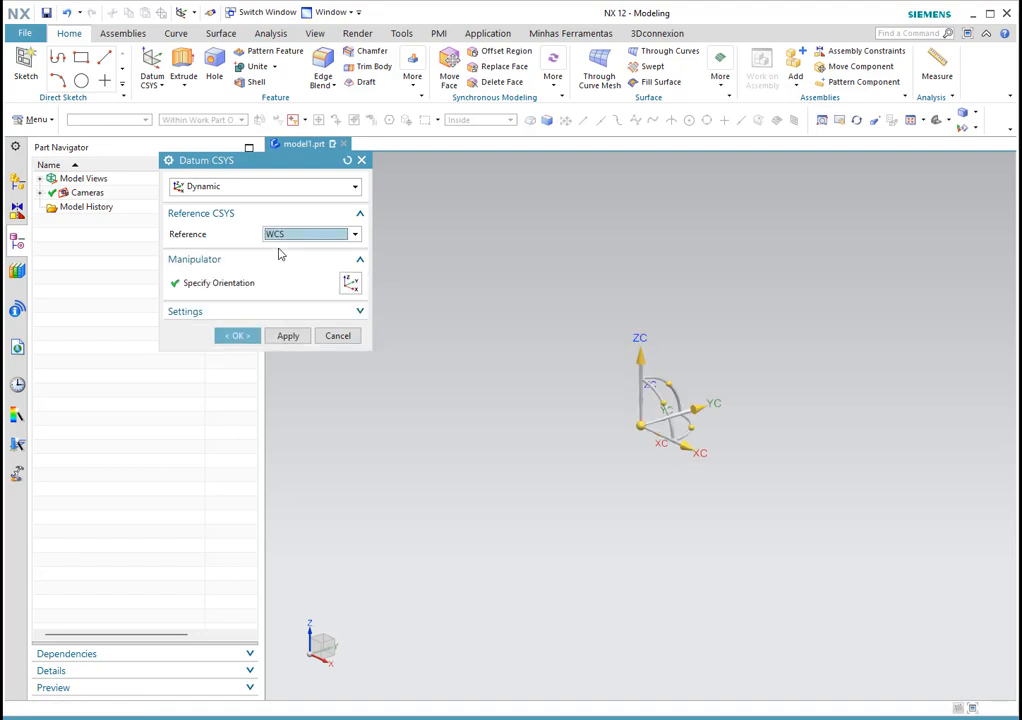
{"action": "left_click", "coordinate": [220, 289]}
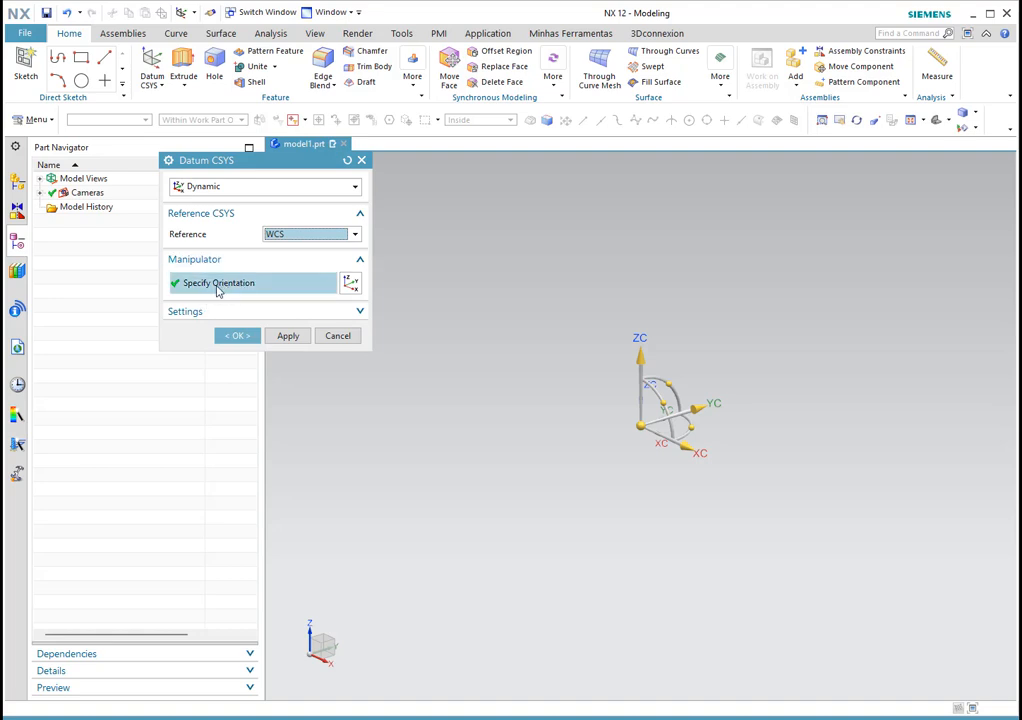
{"action": "left_click", "coordinate": [214, 315]}
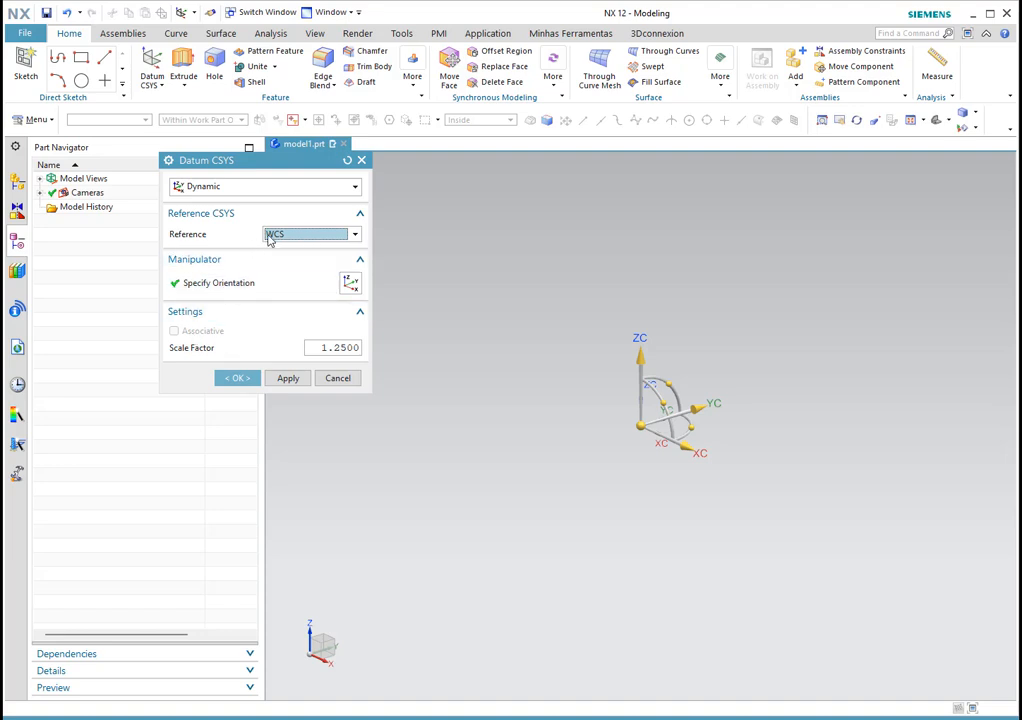
{"action": "left_click", "coordinate": [246, 379]}
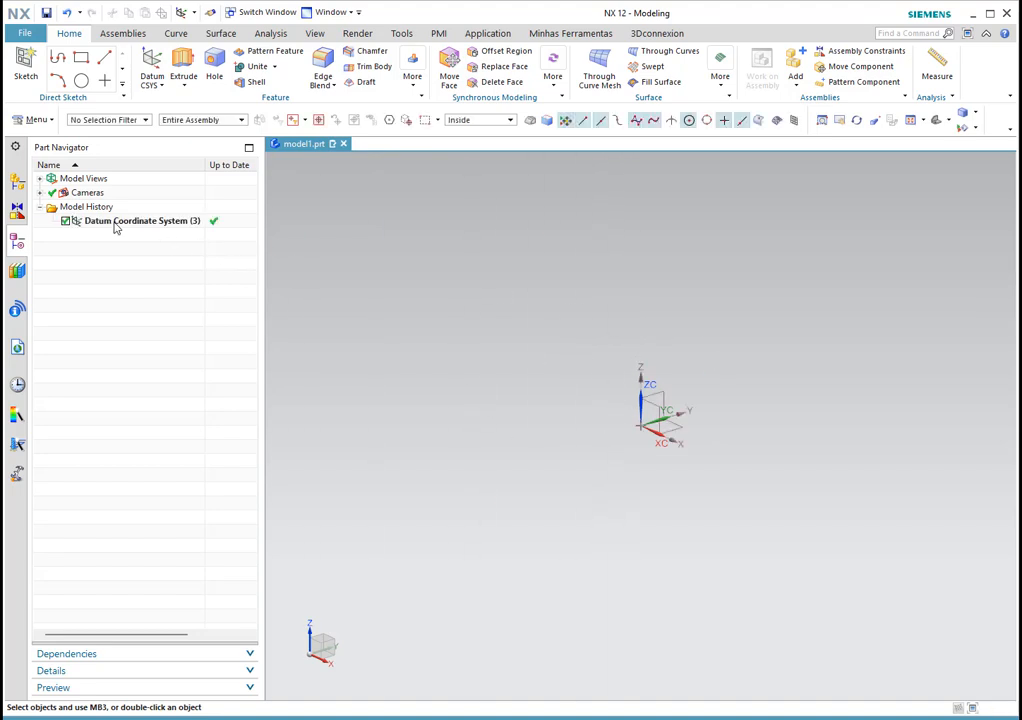
Step: Open Layer Settings from the View tab, showing work layer 1 with 8 objects
{"action": "middle_click_drag", "start_coordinate": [684, 433], "coordinate": [709, 462]}
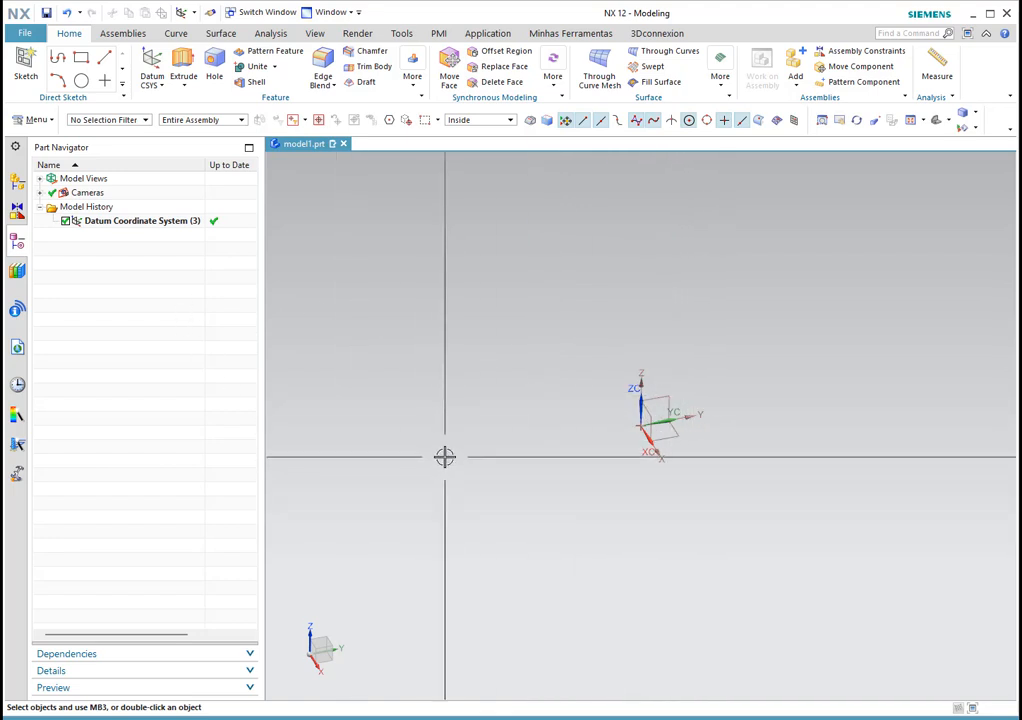
{"action": "middle_click_drag", "start_coordinate": [705, 417], "coordinate": [732, 402]}
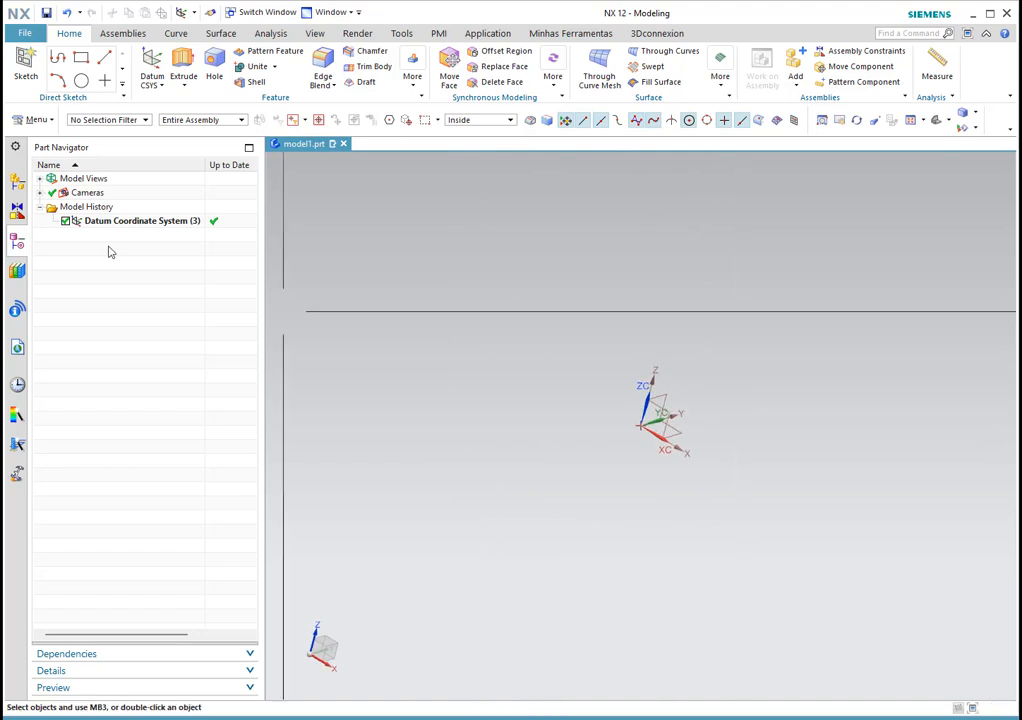
{"action": "left_click", "coordinate": [138, 222]}
{"action": "left_click", "coordinate": [129, 297]}
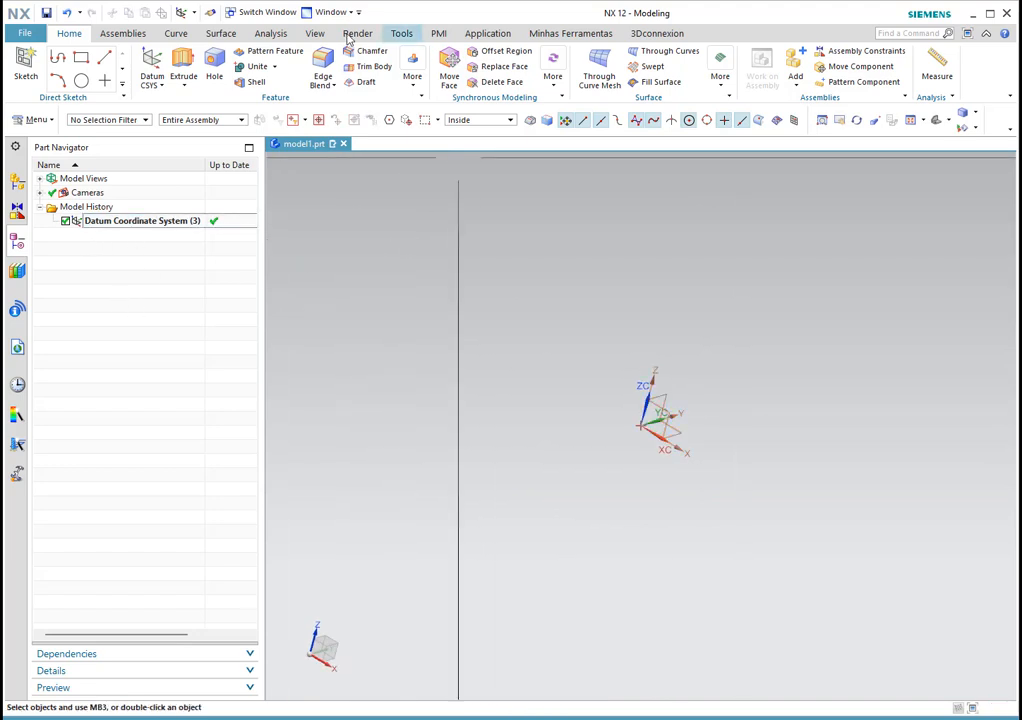
{"action": "left_click", "coordinate": [313, 34]}
{"action": "left_click", "coordinate": [336, 70]}
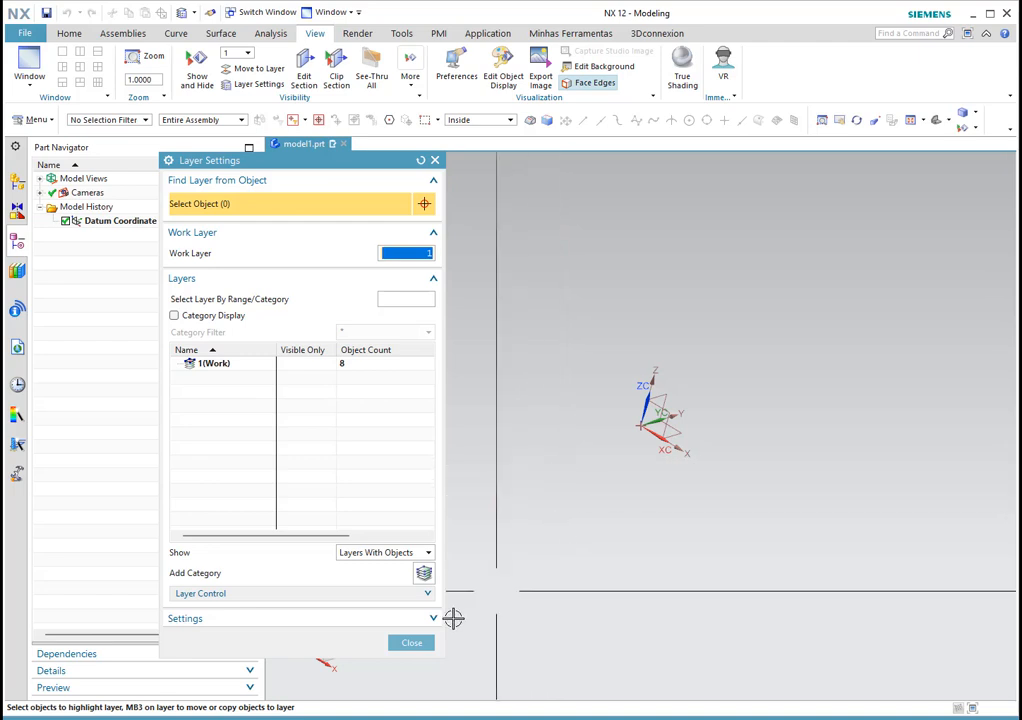
Step: Close Layer Settings, try moving the datum CSYS origin to Y 14, Z 11.5, then cancel
{"action": "left_click", "coordinate": [412, 643]}
{"action": "middle_click_drag", "start_coordinate": [630, 561], "coordinate": [689, 436]}
{"action": "scroll", "coordinate": [638, 399], "scroll_direction": "up", "scroll_amount": 2}
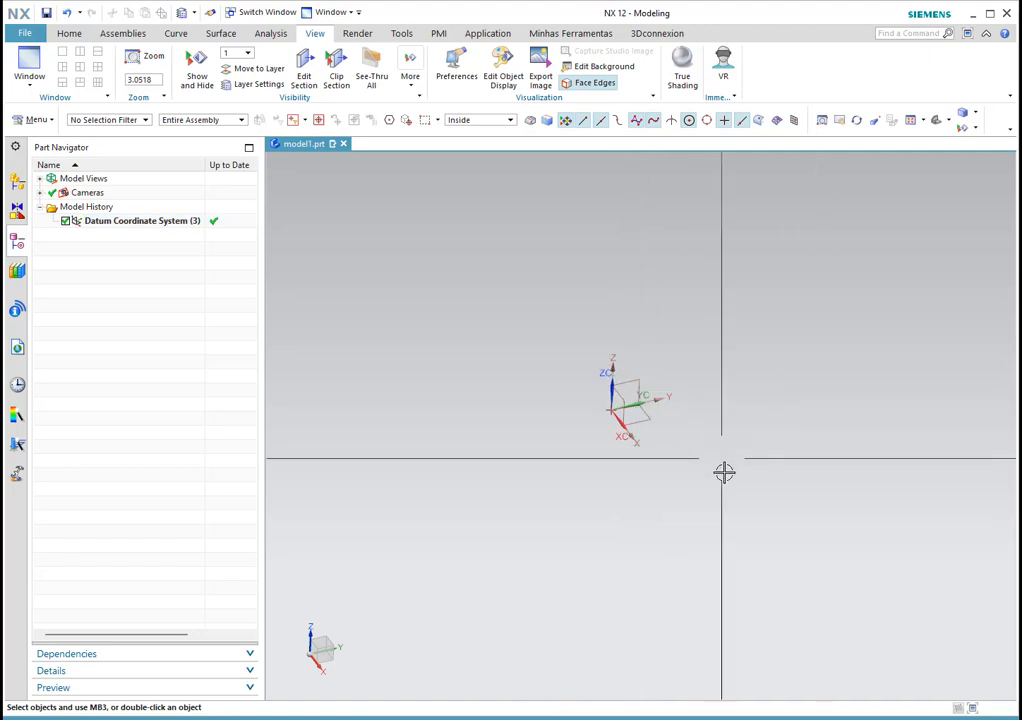
{"action": "double_click", "coordinate": [145, 221]}
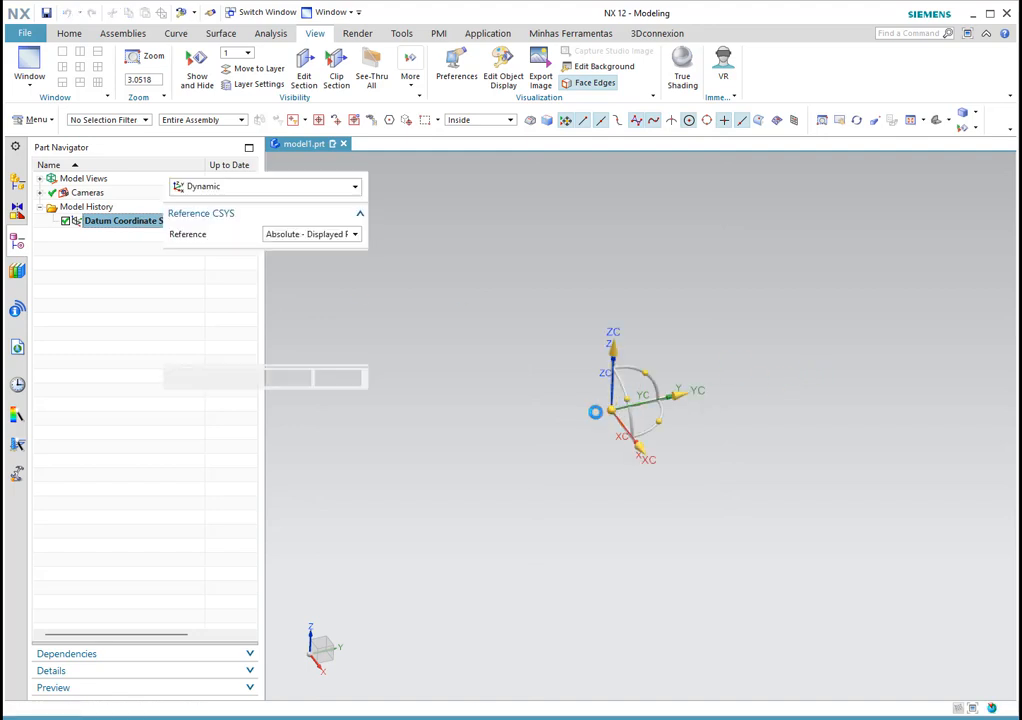
{"action": "left_click_drag", "start_coordinate": [680, 381], "coordinate": [722, 236]}
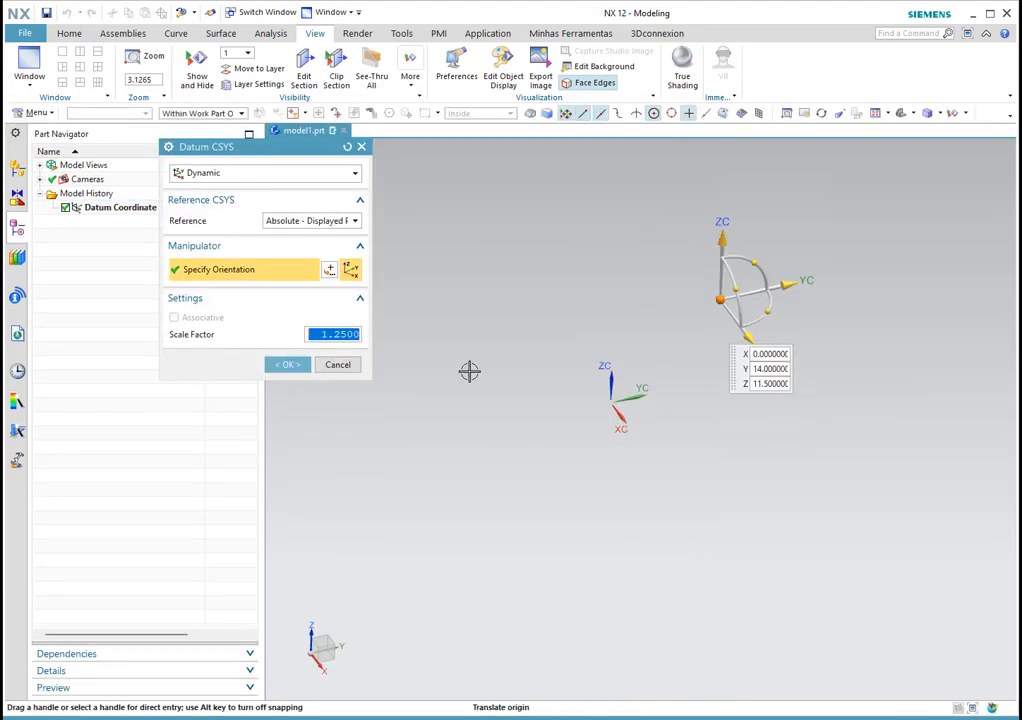
{"action": "left_click", "coordinate": [337, 366]}
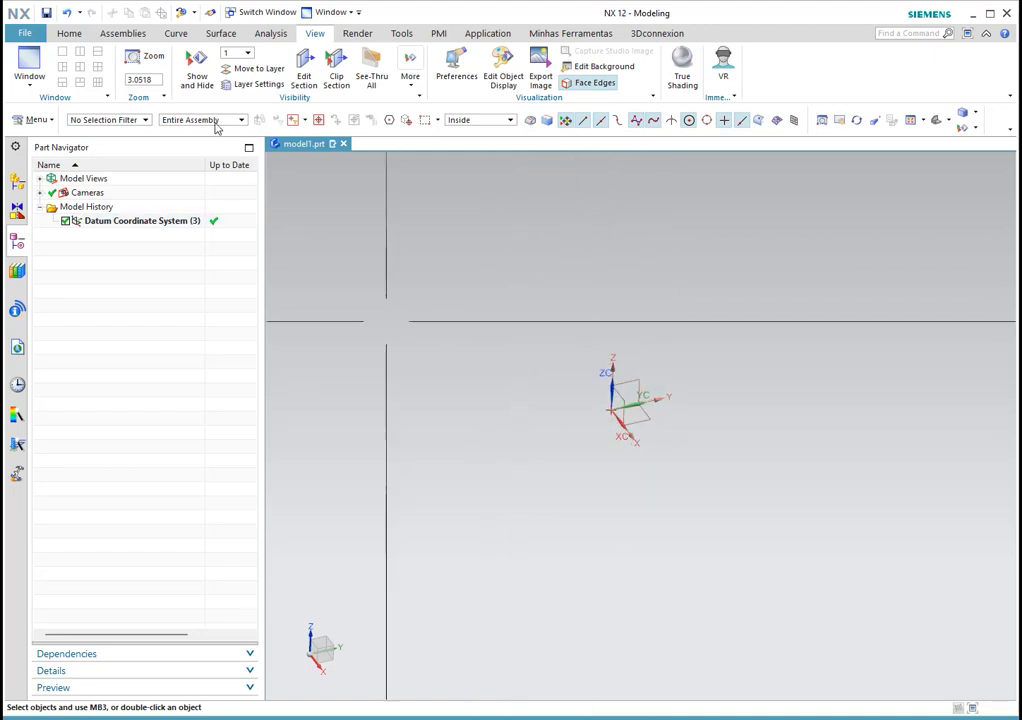
{"action": "left_click", "coordinate": [69, 33]}
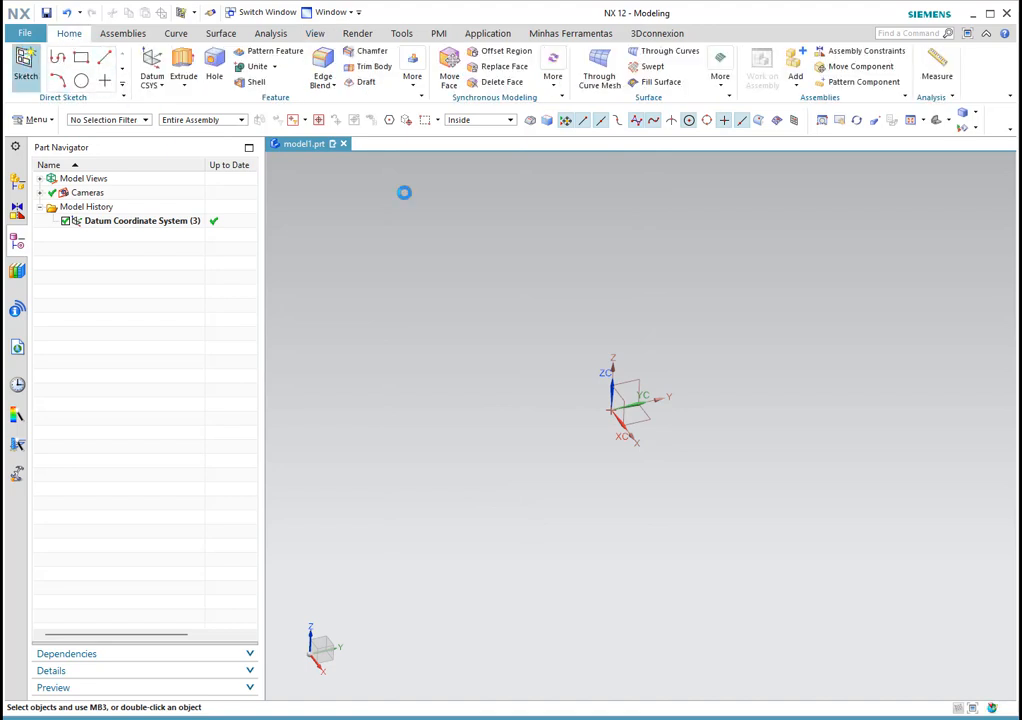
Step: Abandon a new sketch after resetting its options, then edit the datum CSYS again
{"action": "left_click", "coordinate": [25, 68]}
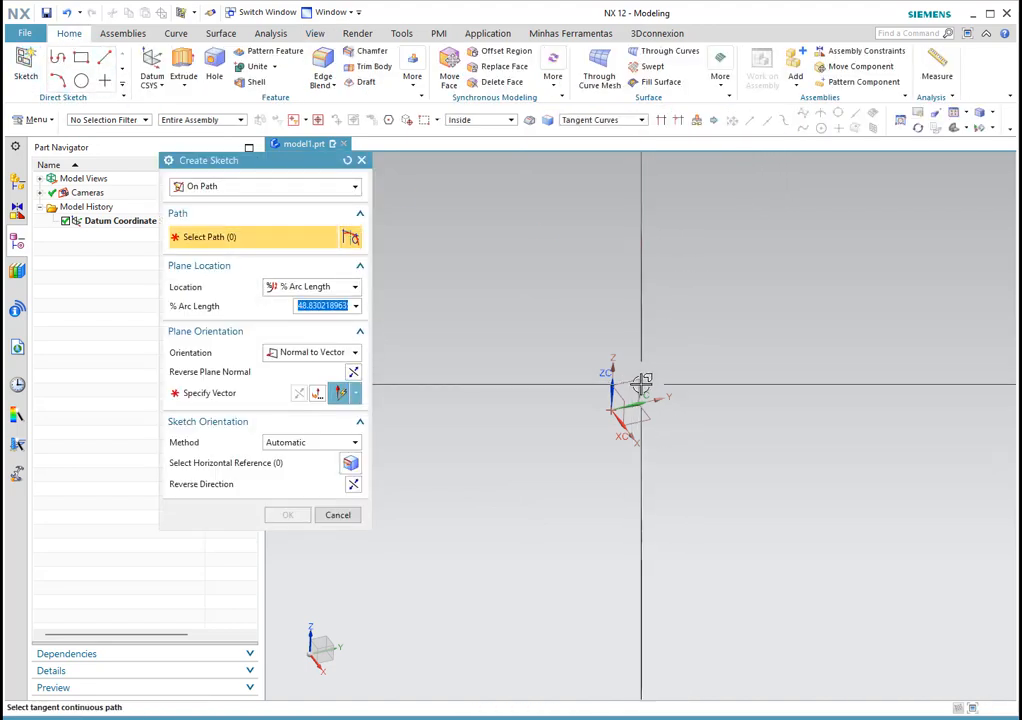
{"action": "left_click", "coordinate": [348, 161]}
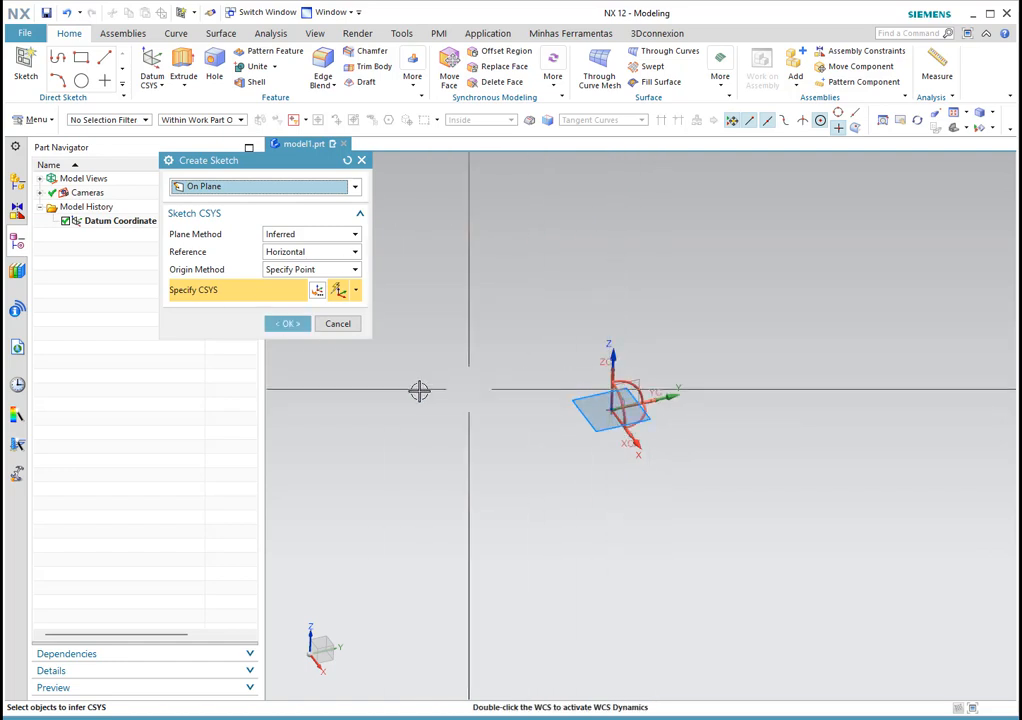
{"action": "left_click", "coordinate": [338, 323]}
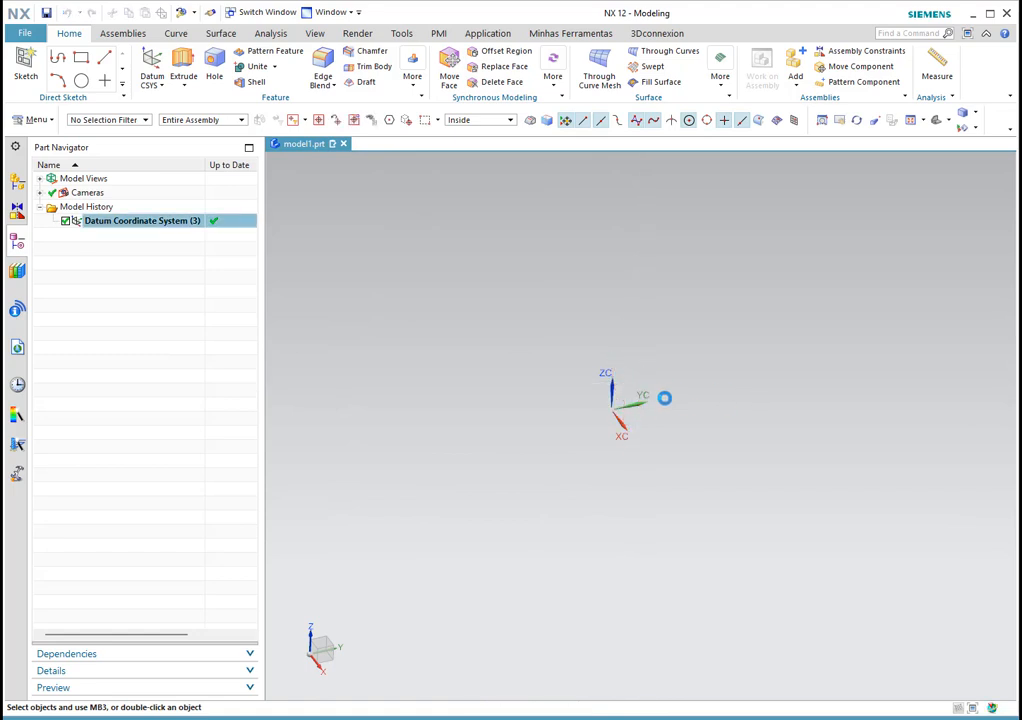
{"action": "mouse_move", "coordinate": [659, 415]}
{"action": "left_mouse_down"}
{"action": "mouse_move", "coordinate": [661, 378]}
{"action": "mouse_move", "coordinate": [663, 402]}
{"action": "mouse_move", "coordinate": [655, 385]}
{"action": "mouse_move", "coordinate": [652, 396]}
{"action": "left_mouse_up"}
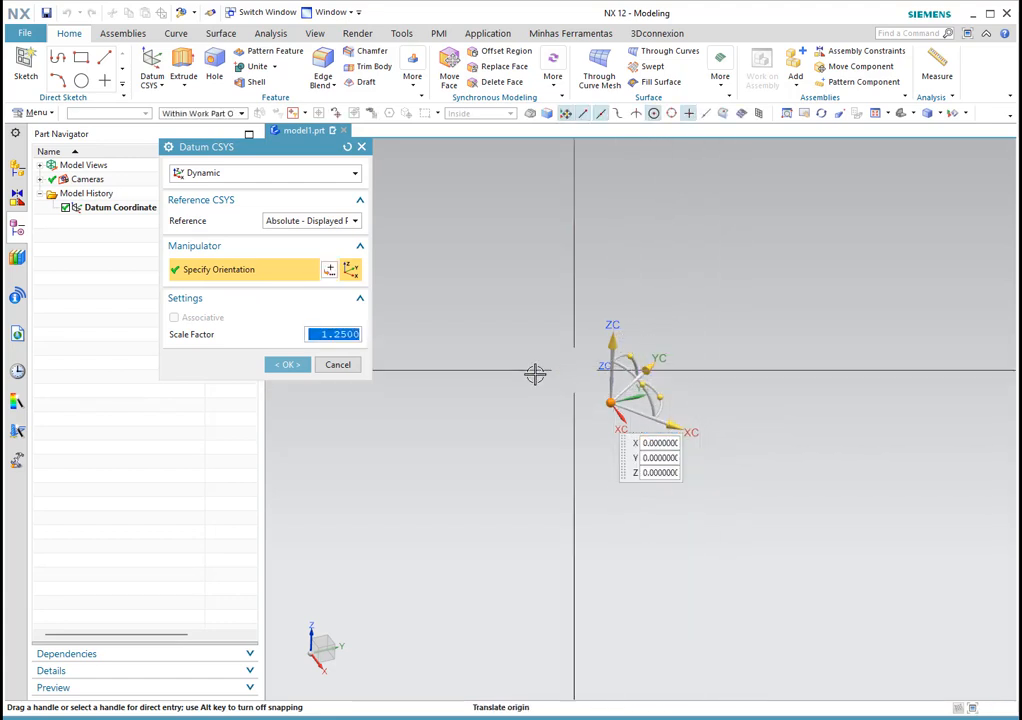
Step: Cancel the datum edit and begin a new Dynamic datum CSYS at WCS origin 0, 0, 0
{"action": "left_click", "coordinate": [338, 365]}
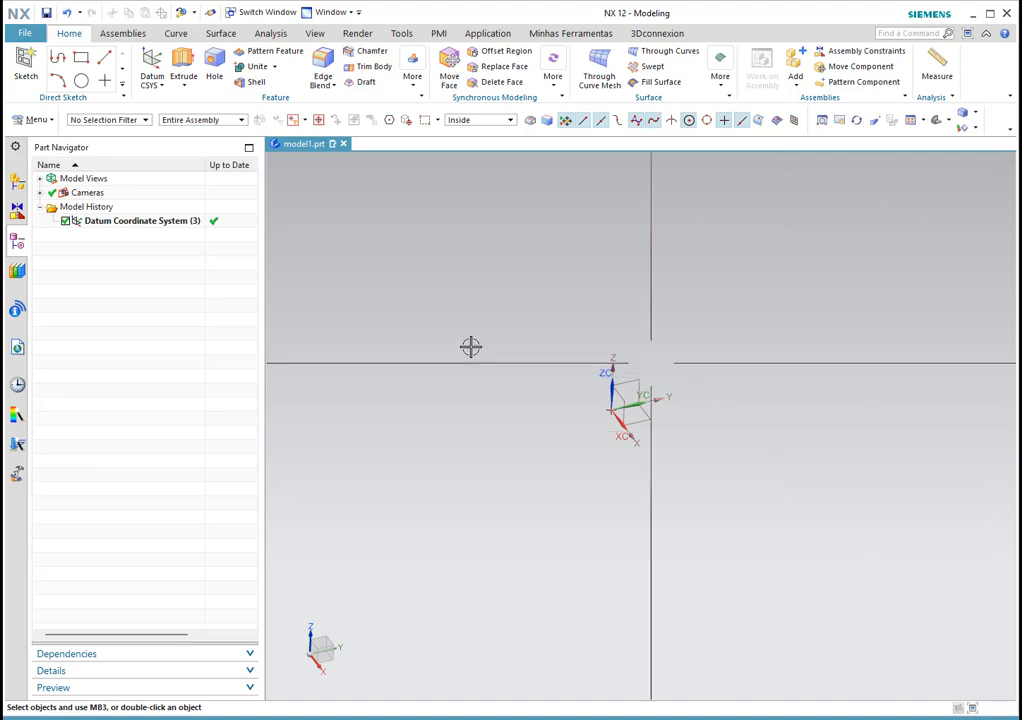
{"action": "left_click", "coordinate": [152, 62]}
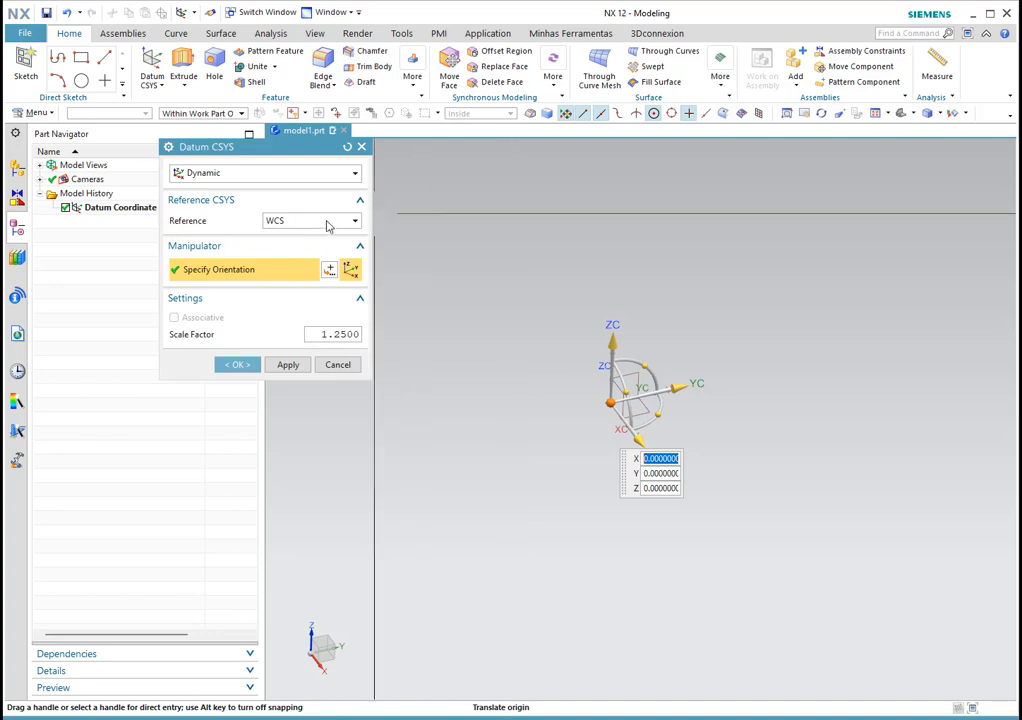
Step: Create Datum CSYS (4) offset X 25, Y 7 from the existing datum, then reopen Datum CSYS (3)
{"action": "left_click", "coordinate": [283, 222]}
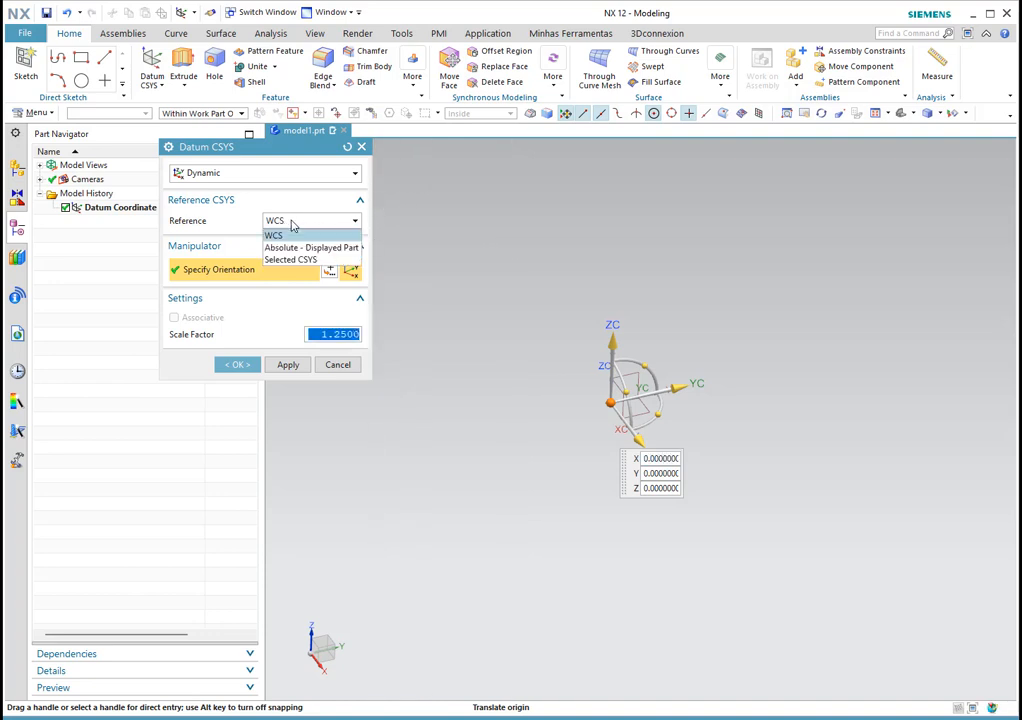
{"action": "left_click", "coordinate": [290, 259]}
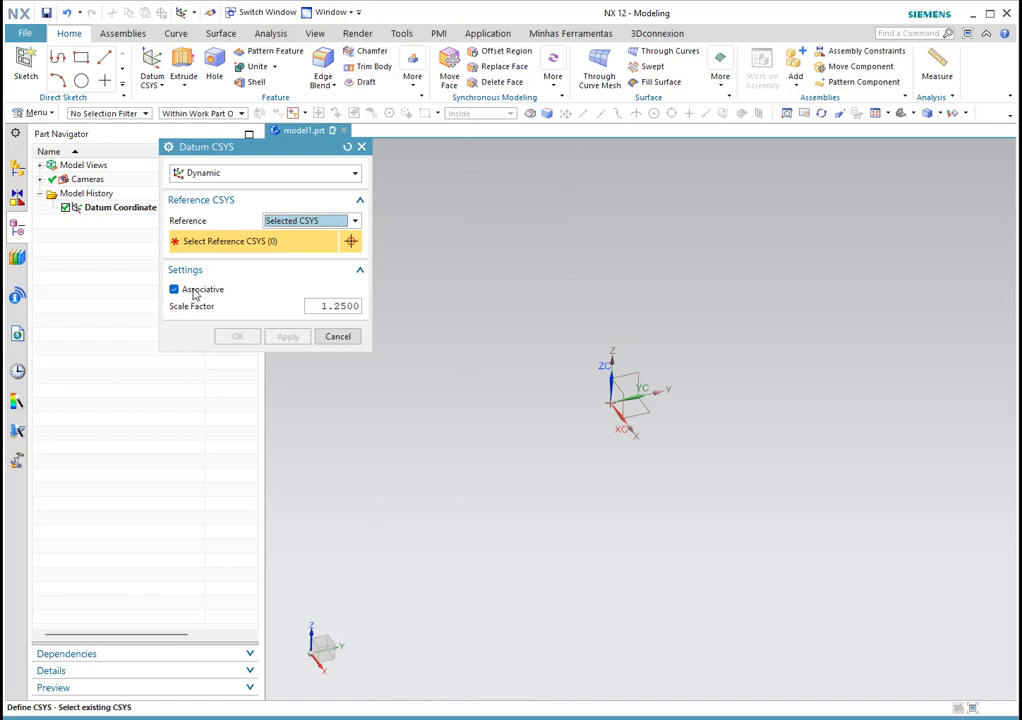
{"action": "left_click", "coordinate": [617, 387]}
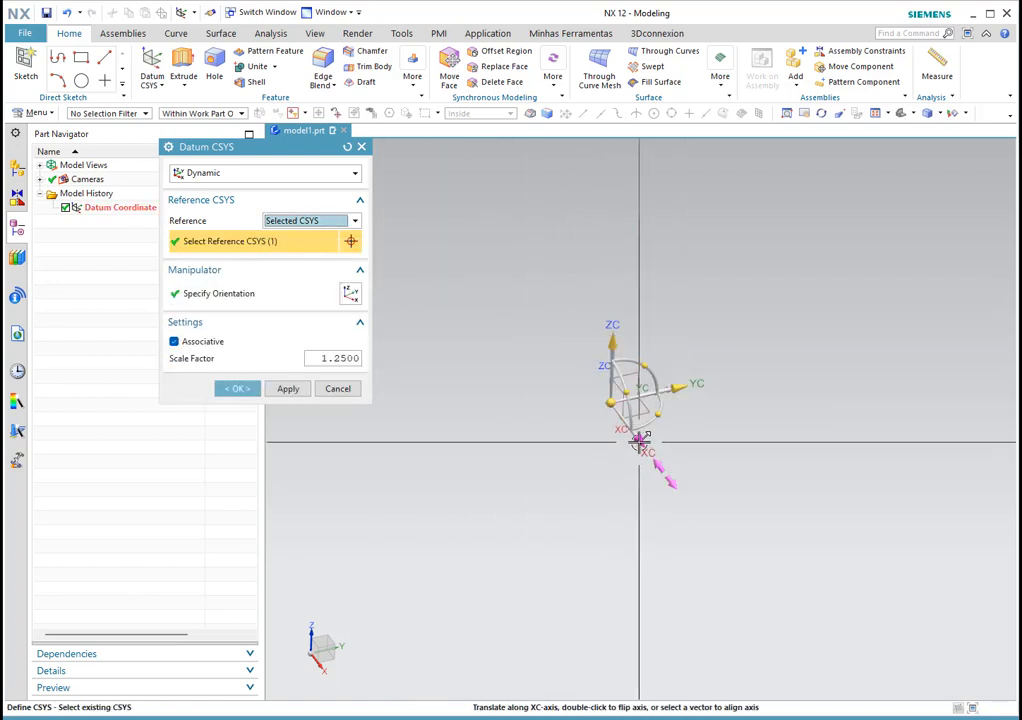
{"action": "left_click_drag", "start_coordinate": [698, 519], "coordinate": [728, 549]}
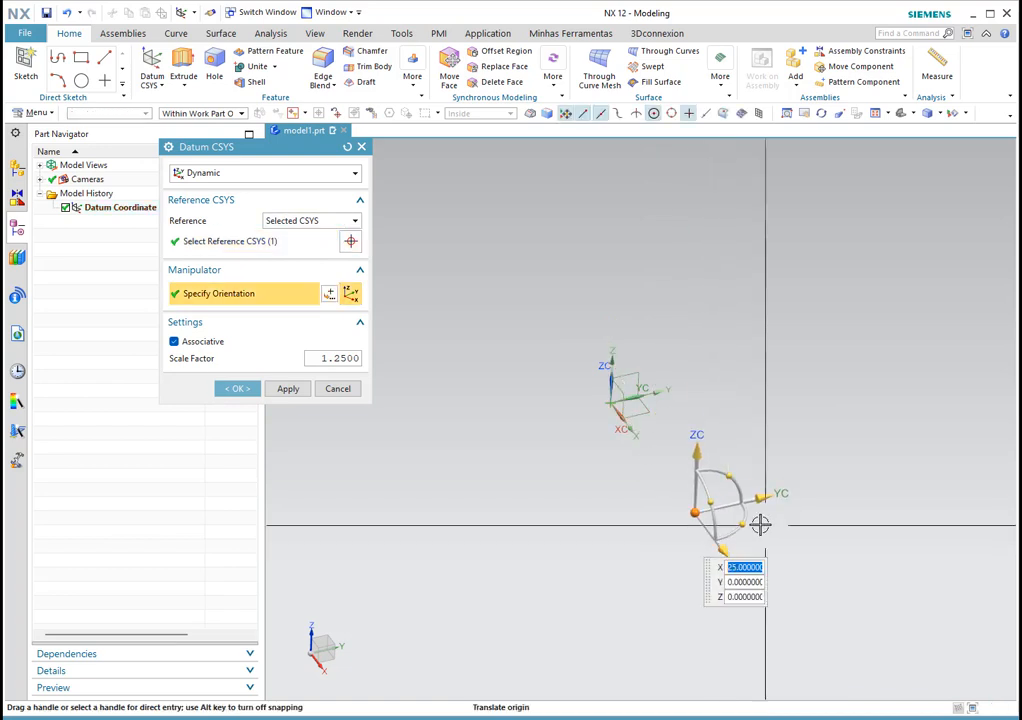
{"action": "left_click_drag", "start_coordinate": [760, 494], "coordinate": [813, 483]}
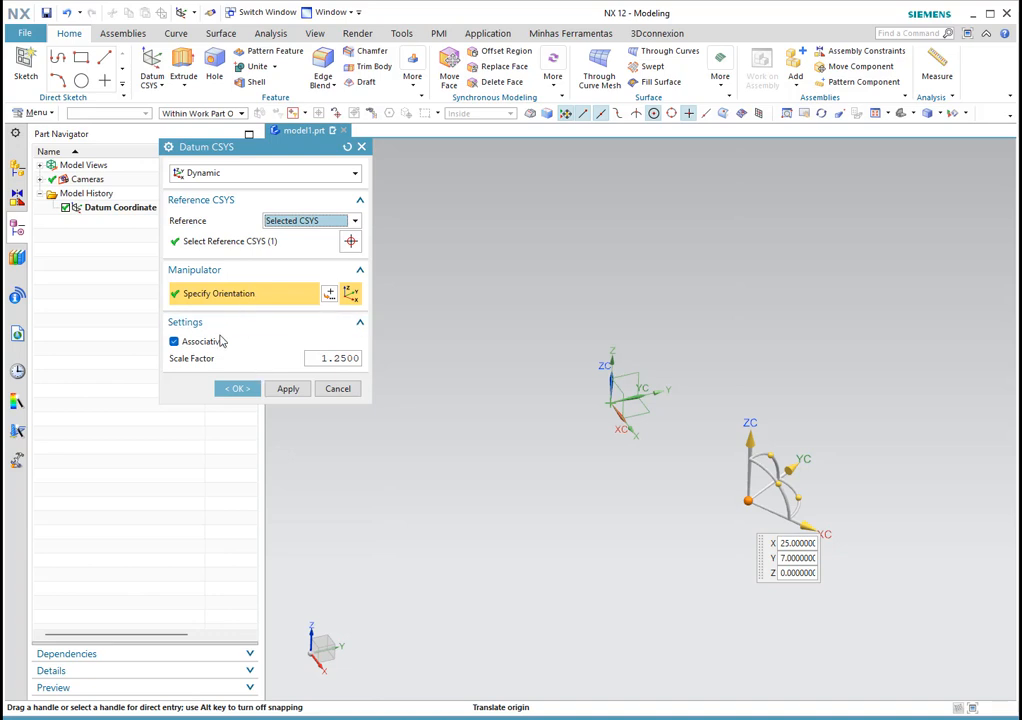
{"action": "left_click", "coordinate": [238, 389]}
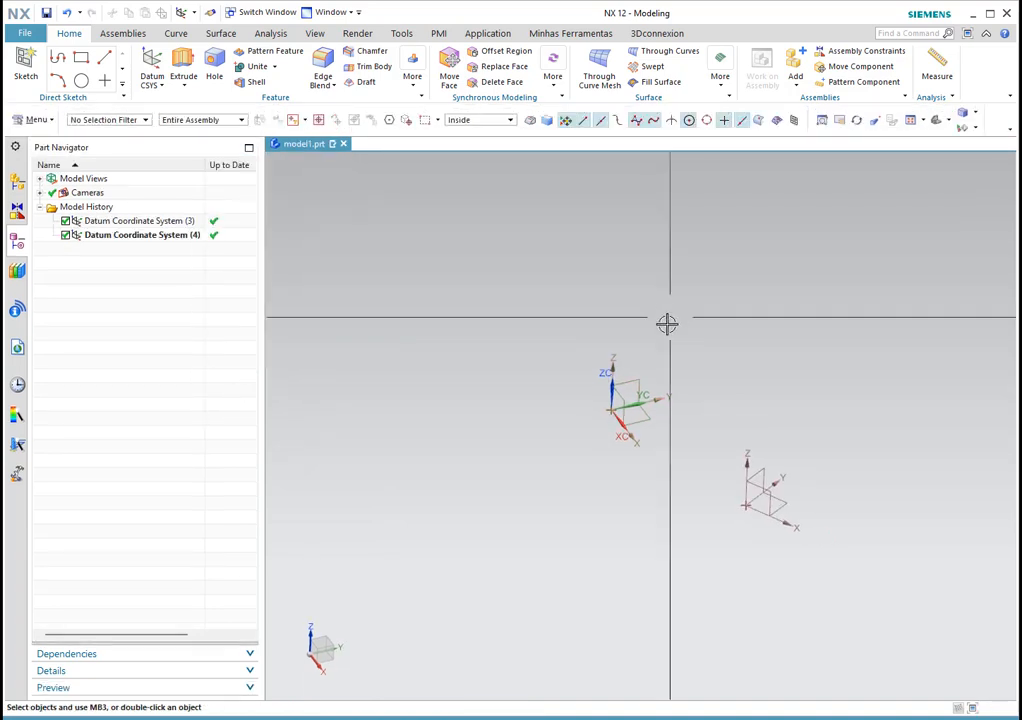
{"action": "left_click", "coordinate": [636, 386]}
{"action": "key", "text": "Delete"}
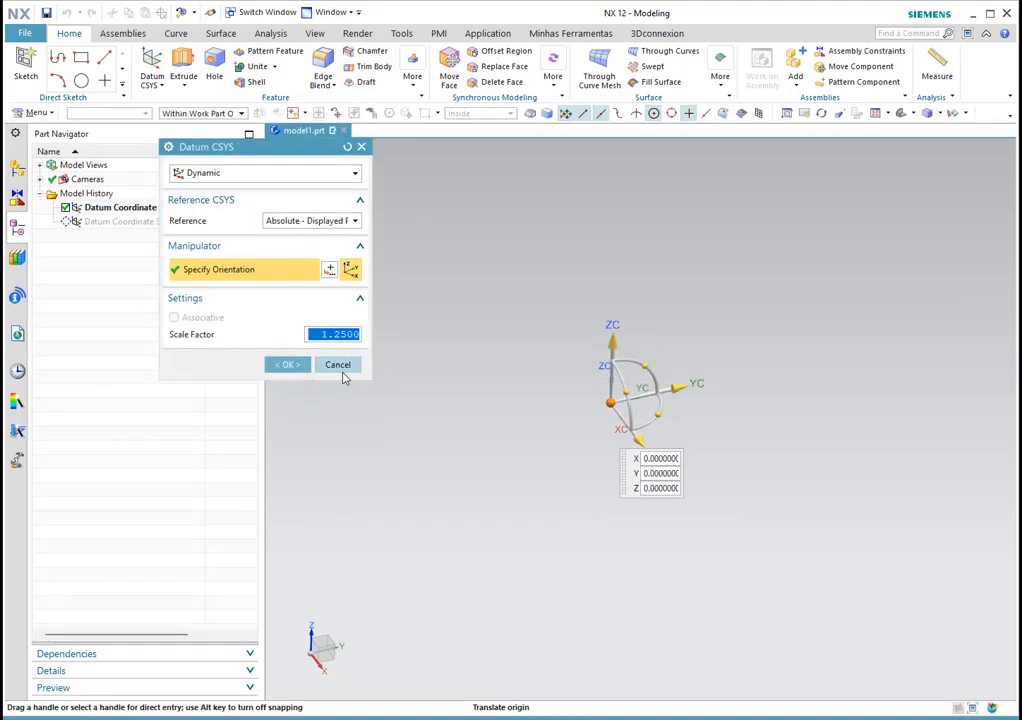
Step: Move Datum CSYS (3) to Y 12, then undo that repositioning with Ctrl+Z
{"action": "left_click", "coordinate": [342, 368]}
{"action": "left_click", "coordinate": [750, 508]}
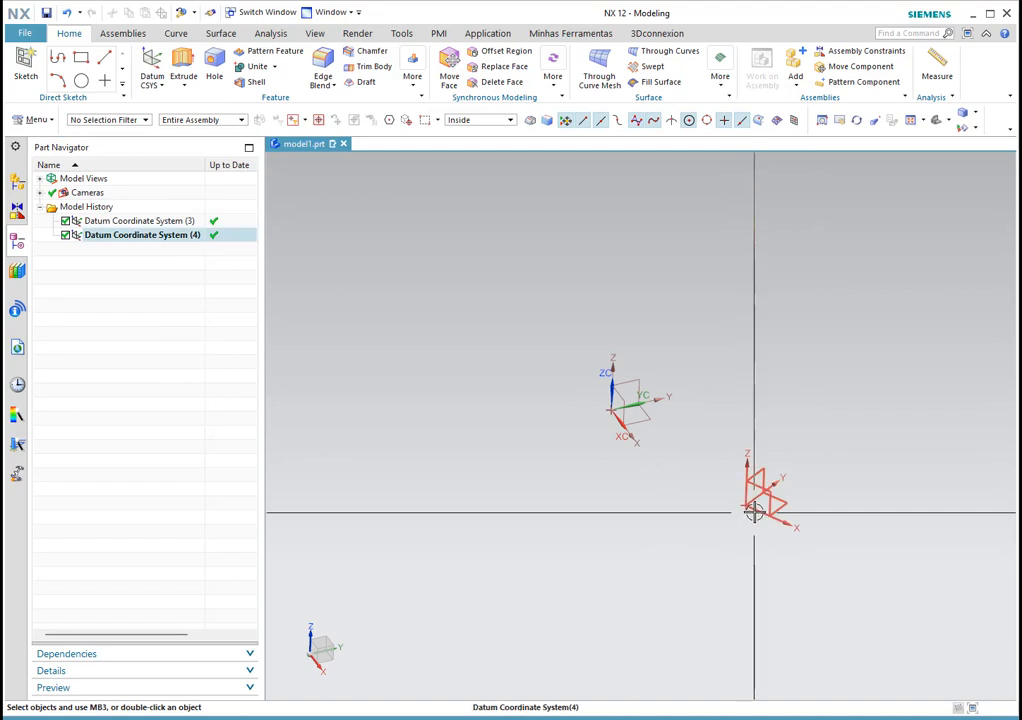
{"action": "left_click", "coordinate": [640, 390]}
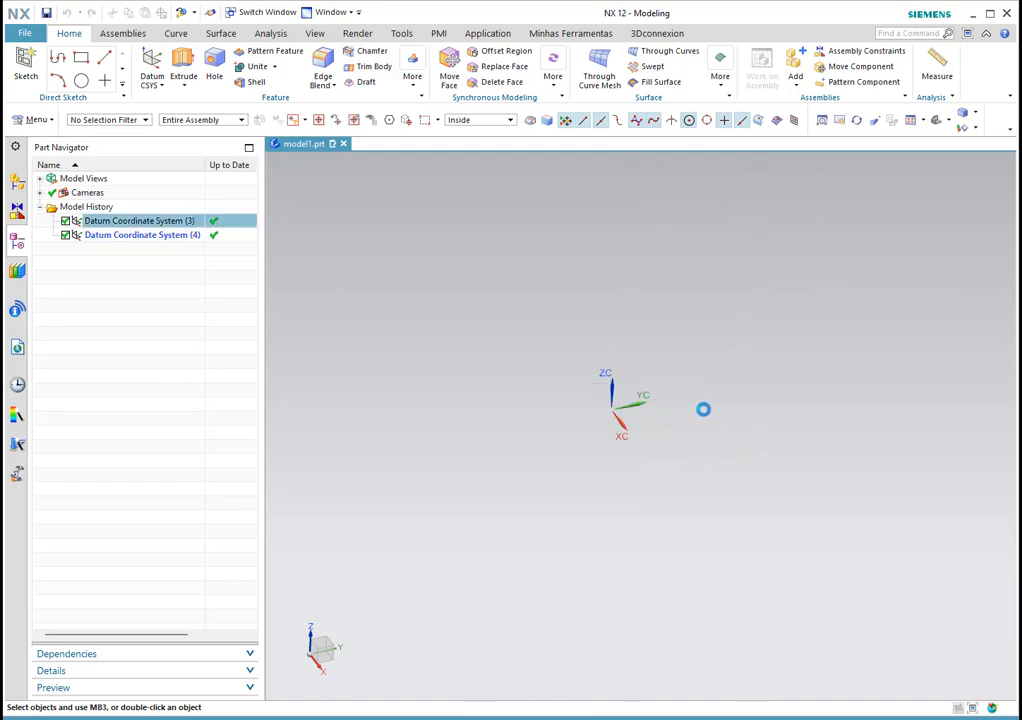
{"action": "left_click_drag", "start_coordinate": [678, 390], "coordinate": [762, 349]}
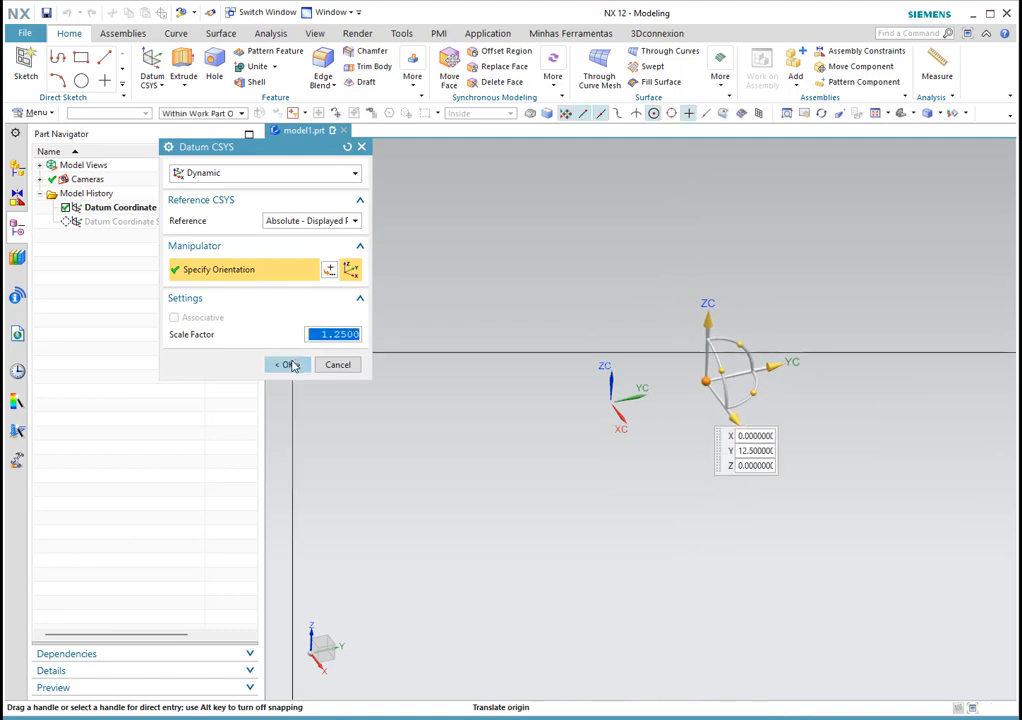
{"action": "left_click", "coordinate": [288, 364]}
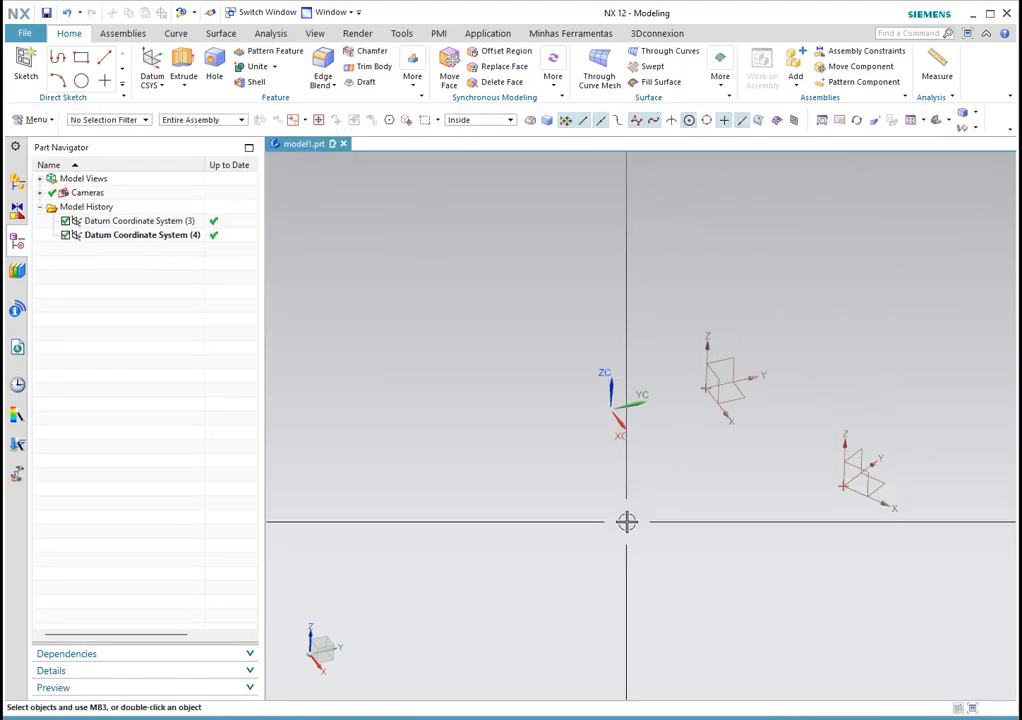
{"action": "key", "text": "ctrl+z"}
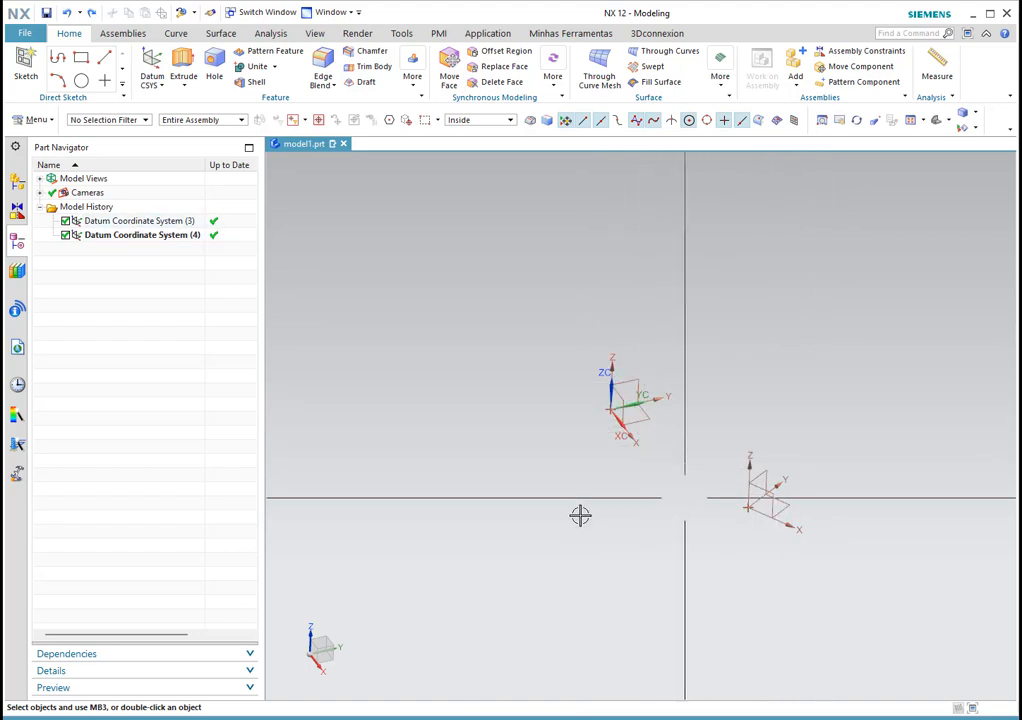
Step: Show the datum feature types (plane, axis, CSYS, point) under the Datum CSYS button
{"action": "scroll", "coordinate": [473, 425], "scroll_direction": "down", "scroll_amount": 2}
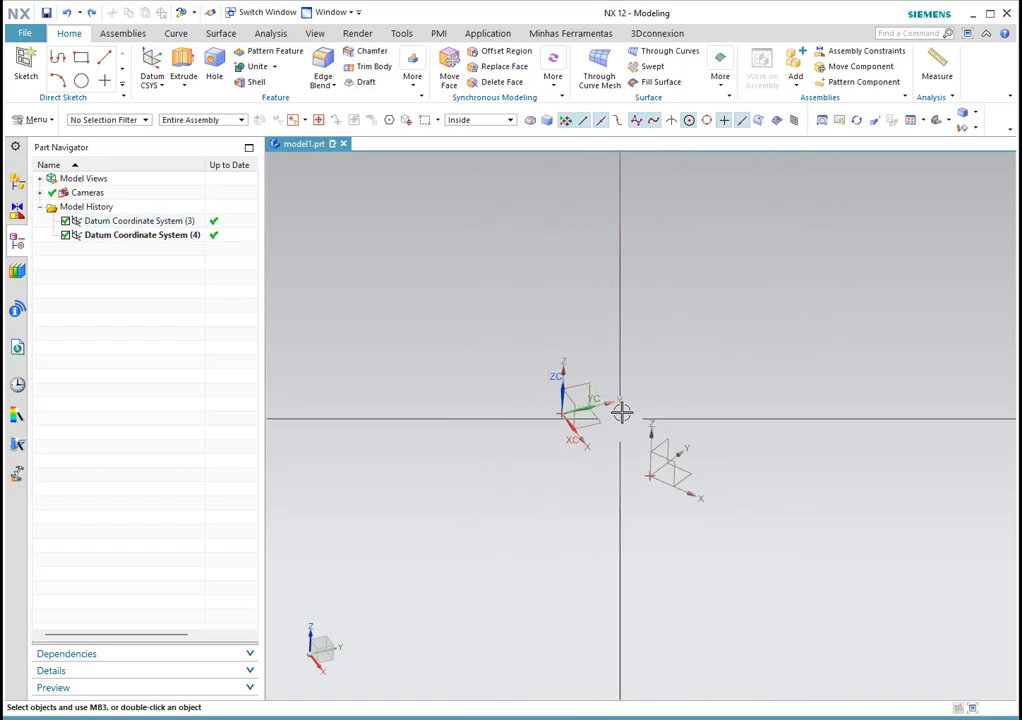
{"action": "scroll", "coordinate": [621, 417], "scroll_direction": "up", "scroll_amount": 2}
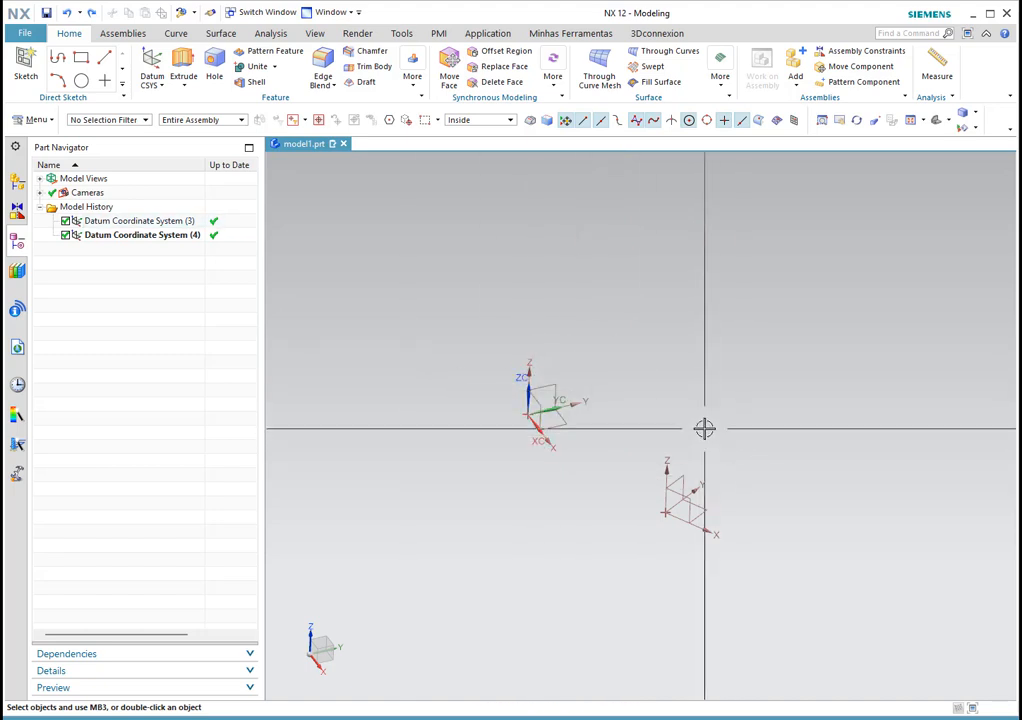
{"action": "left_click", "coordinate": [158, 86]}
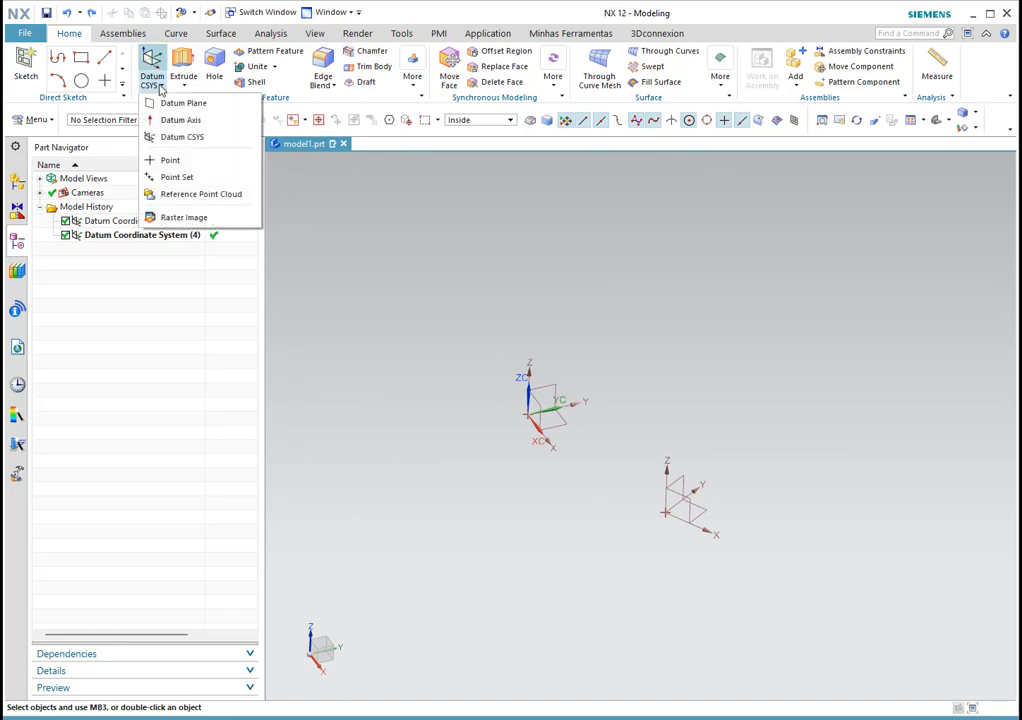
Step: Create a Point and Direction datum axis between the two datum CSYSs, pointing along ZC
{"action": "left_click", "coordinate": [185, 124]}
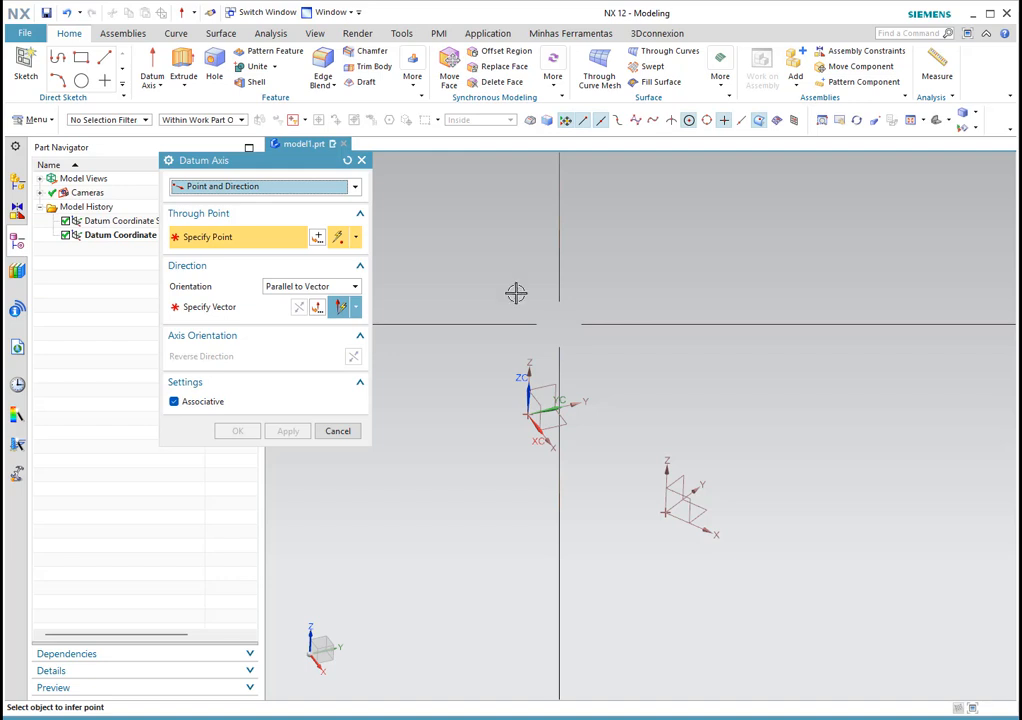
{"action": "left_click", "coordinate": [276, 187]}
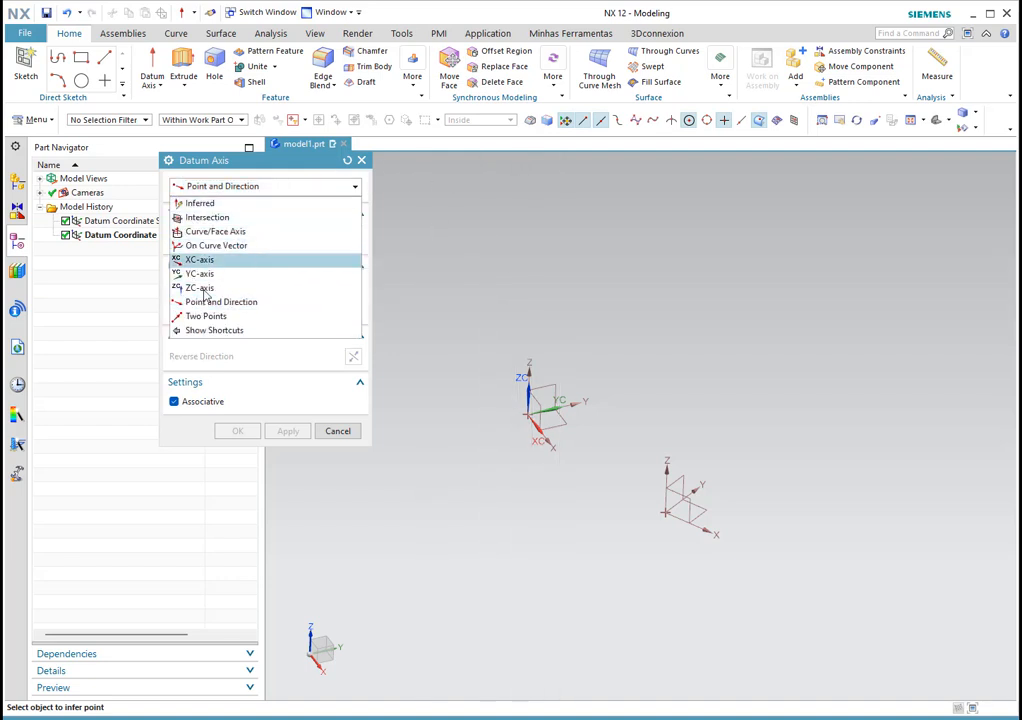
{"action": "left_click", "coordinate": [255, 187]}
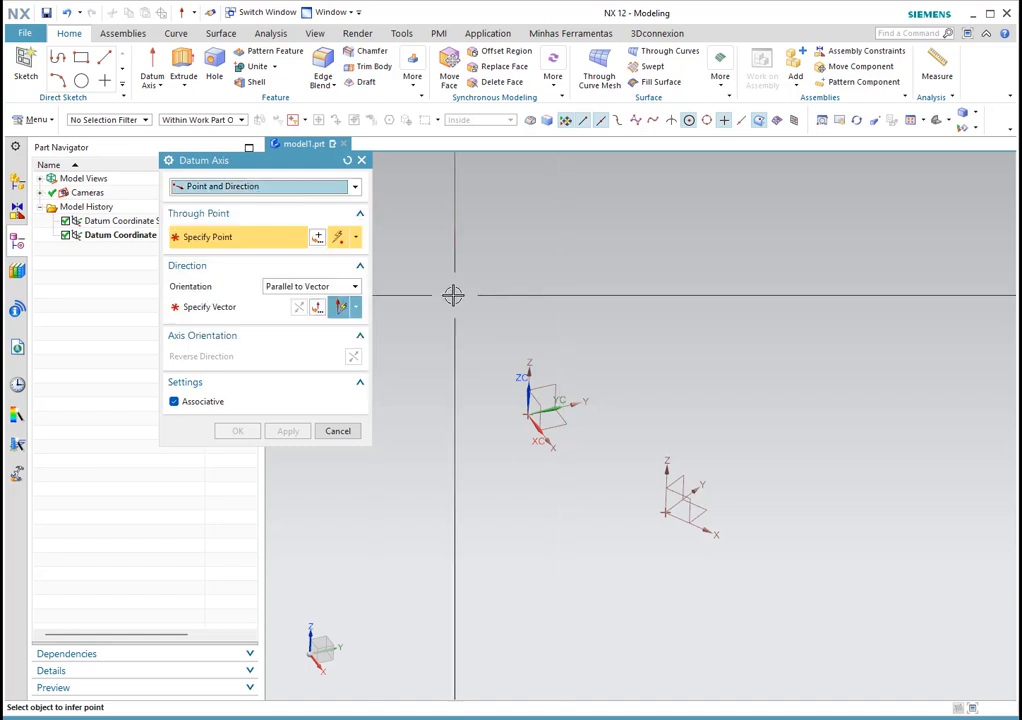
{"action": "key", "text": "Escape"}
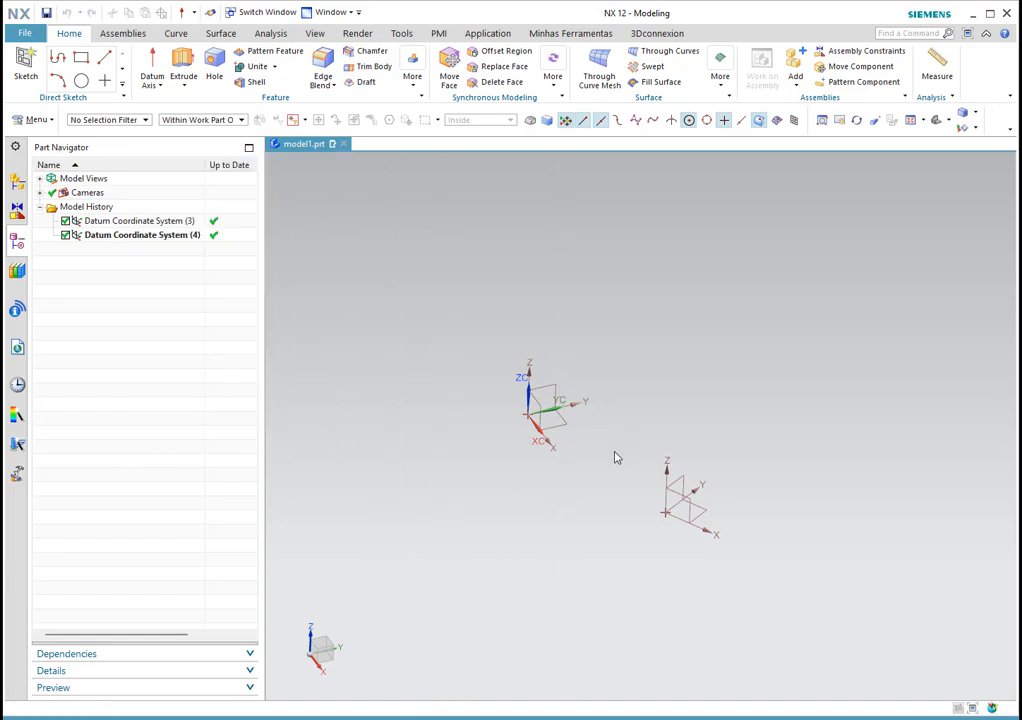
{"action": "left_click", "coordinate": [622, 457]}
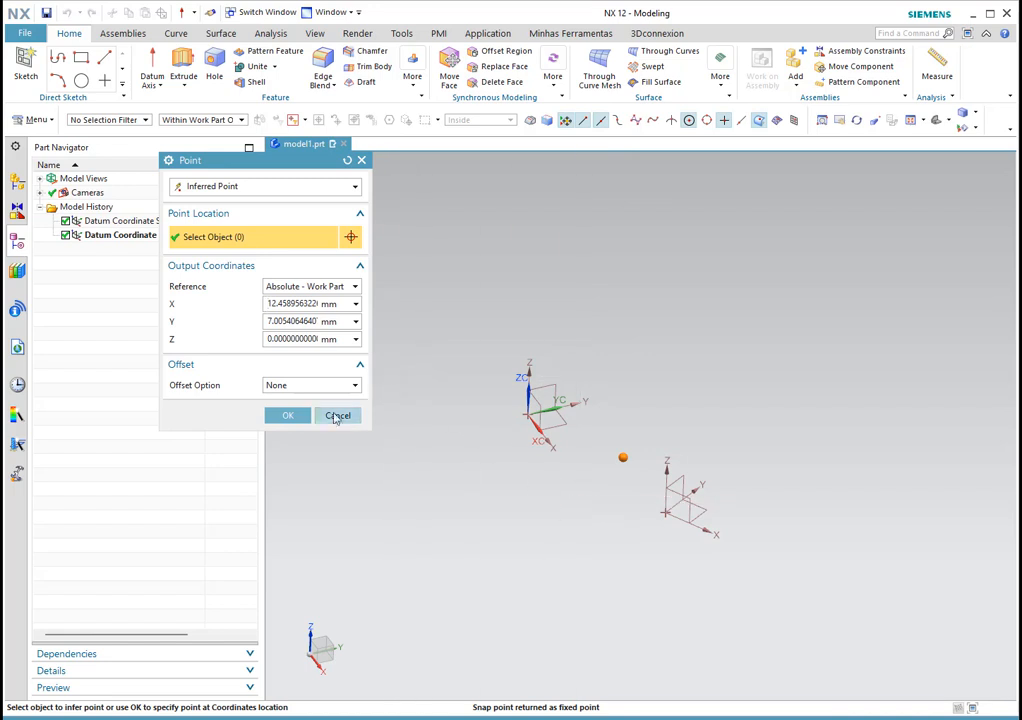
{"action": "left_click", "coordinate": [287, 415]}
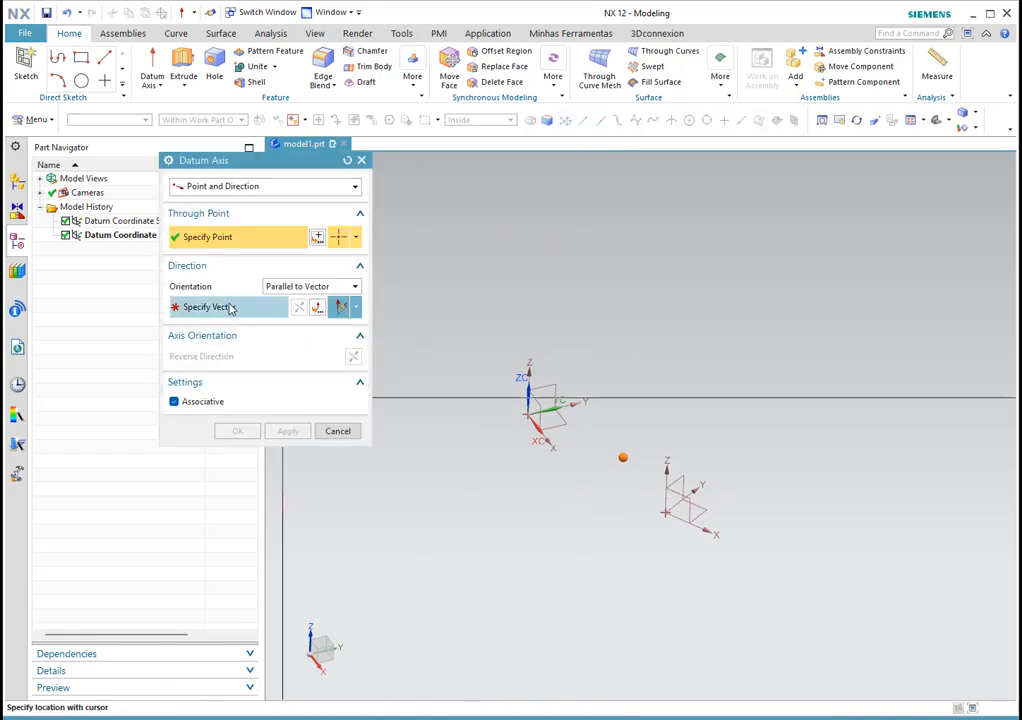
{"action": "left_click", "coordinate": [230, 311]}
{"action": "left_click", "coordinate": [644, 382]}
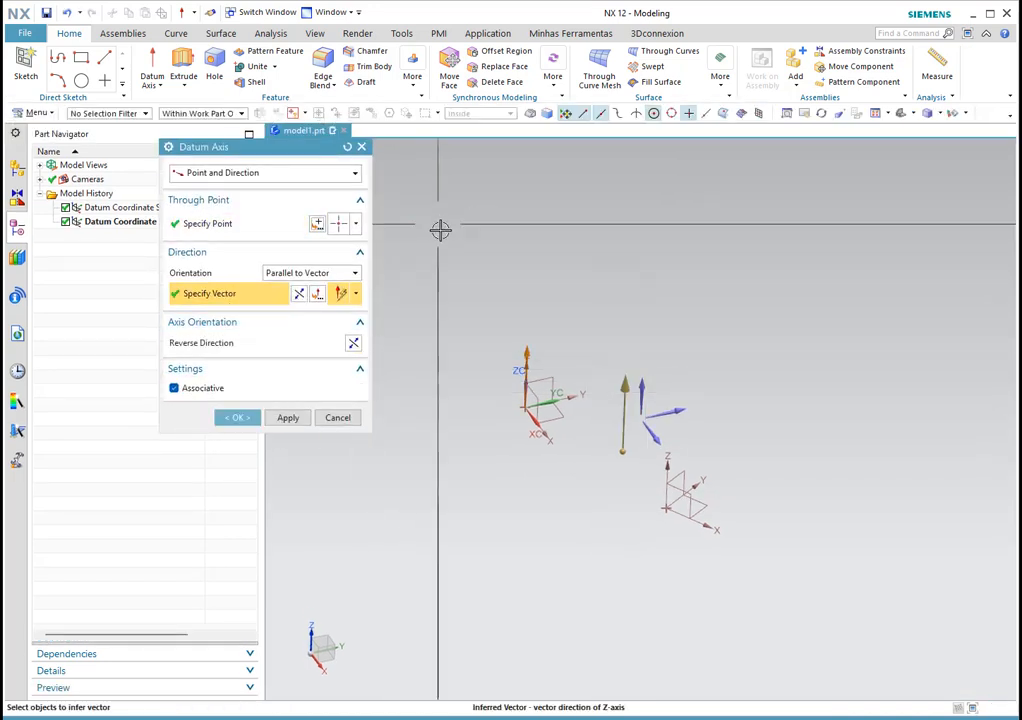
{"action": "left_click", "coordinate": [237, 417]}
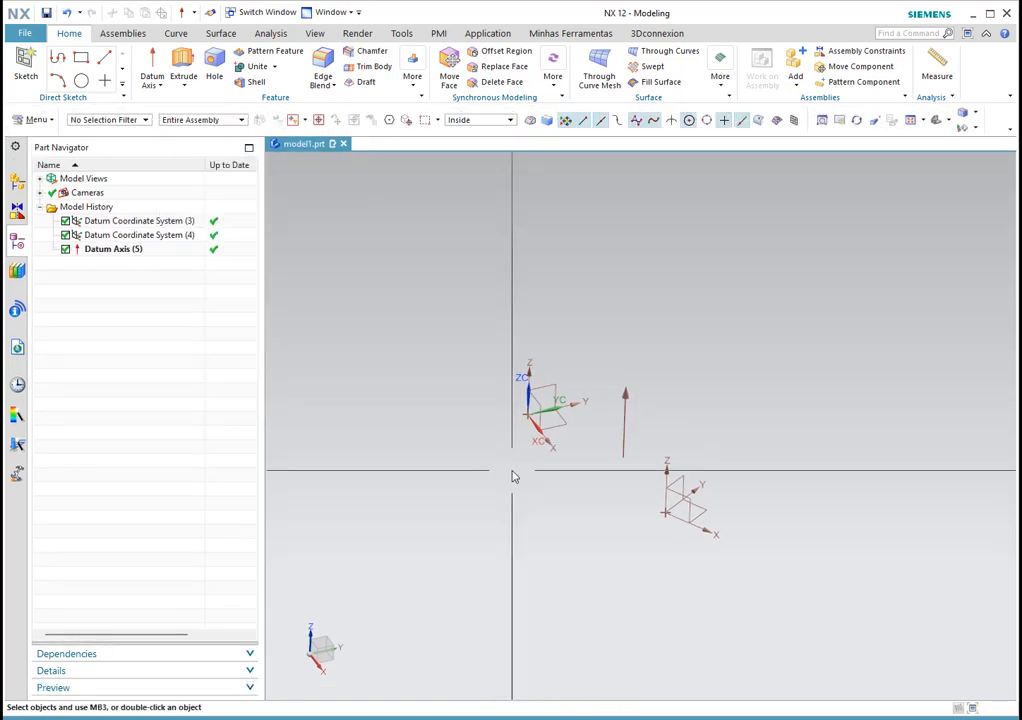
{"action": "middle_click_drag", "start_coordinate": [632, 456], "coordinate": [666, 443]}
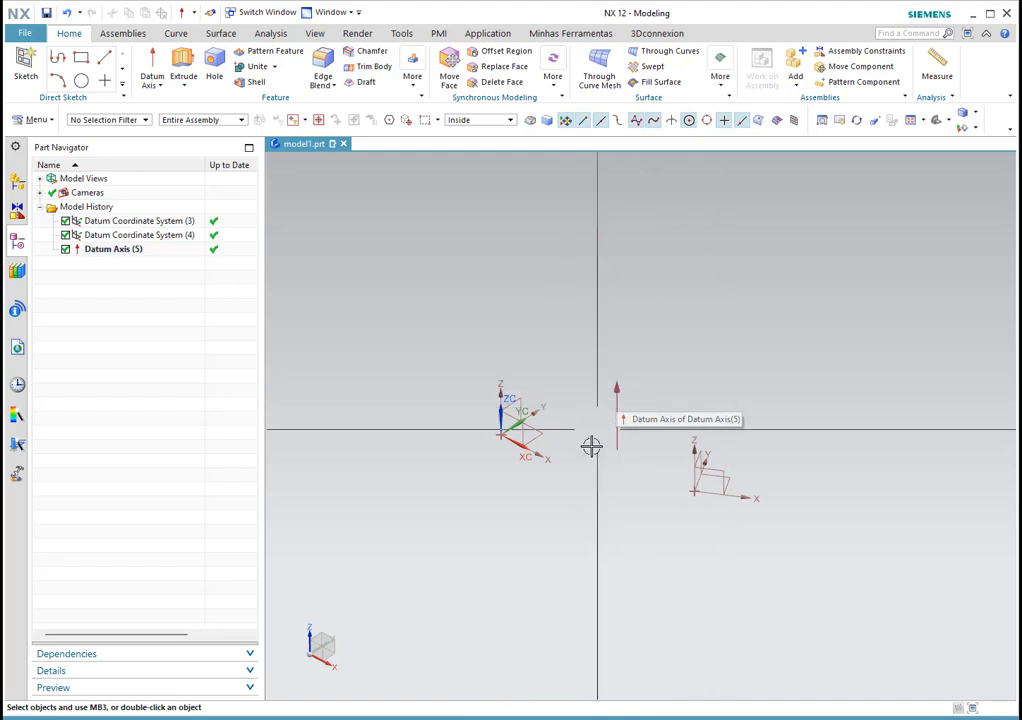
Step: Delete Datum Axis (5) from the model and Datum Coordinate System (4) from the Part Navigator
{"action": "left_click", "coordinate": [617, 436]}
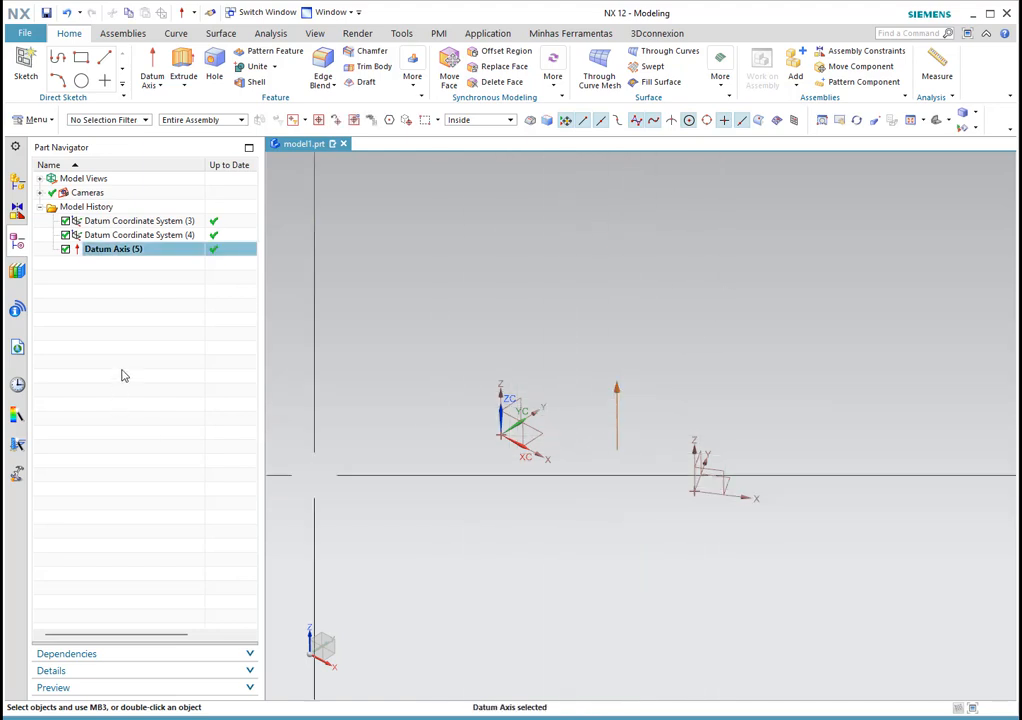
{"action": "key", "text": "Delete"}
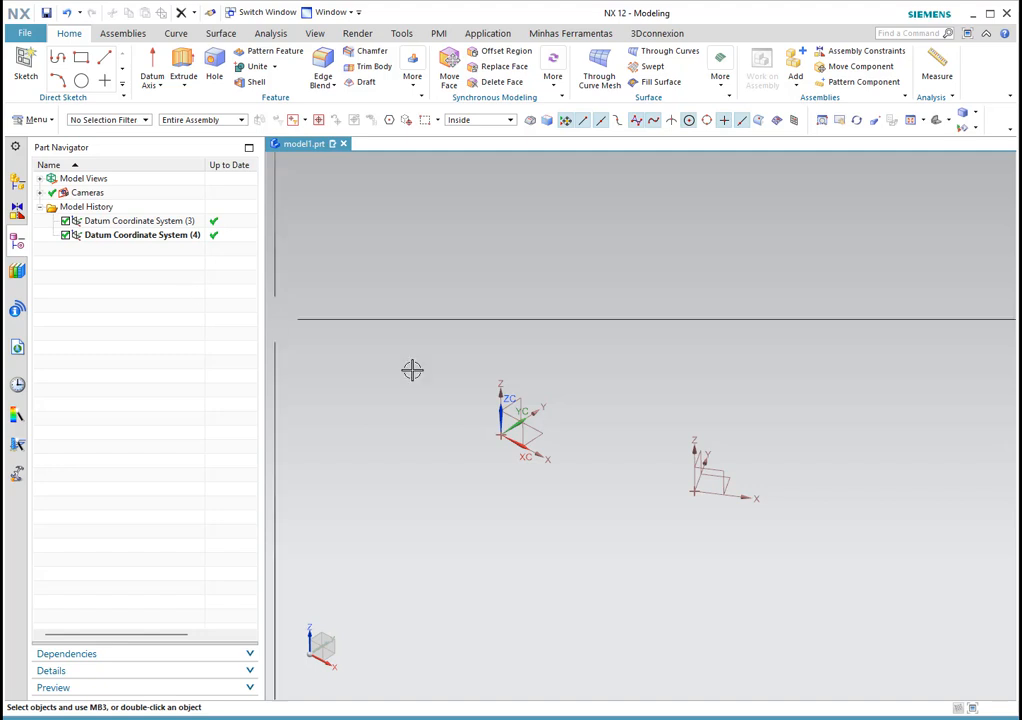
{"action": "left_click", "coordinate": [137, 235]}
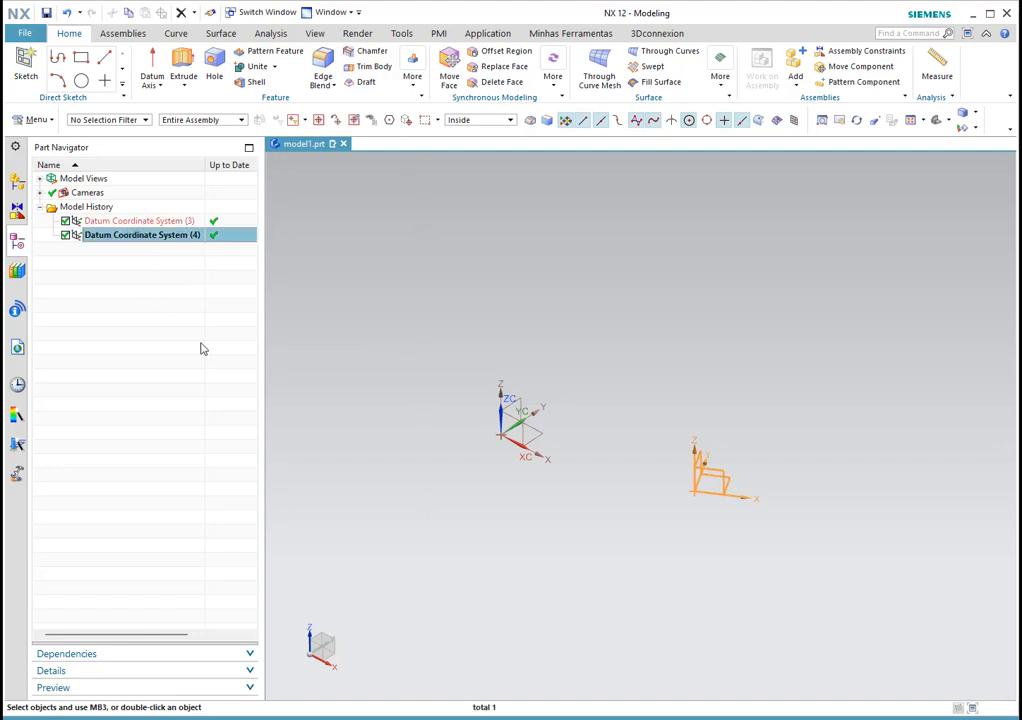
{"action": "key", "text": "Delete"}
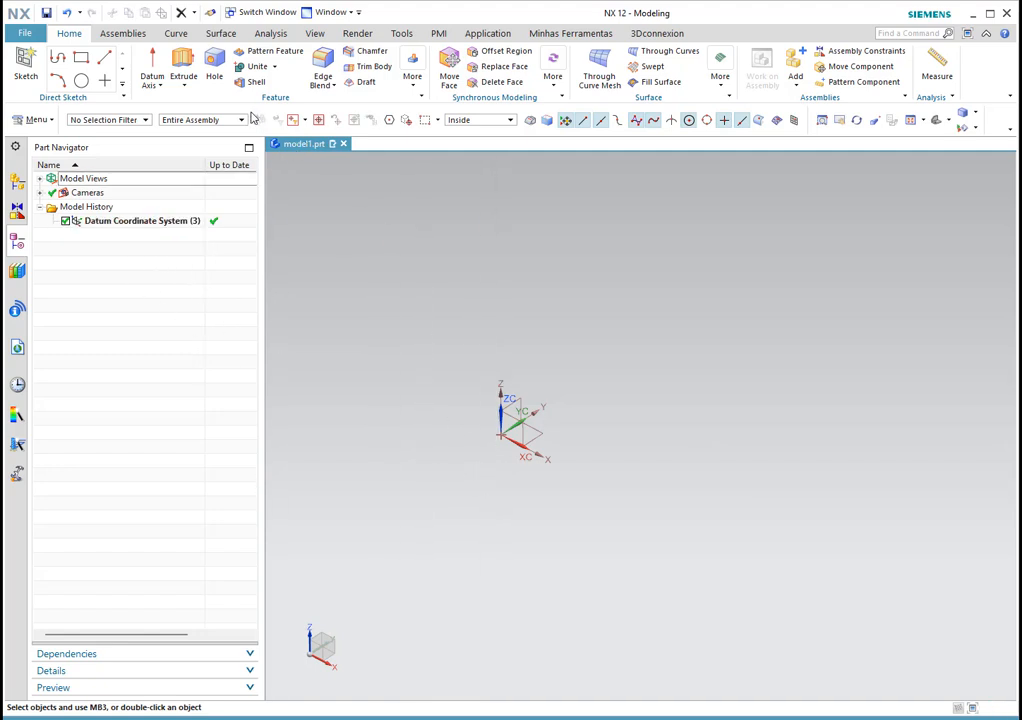
Step: From Extrude, sketch a rectangle around the origin on the XY plane and finish the sketch
{"action": "left_click", "coordinate": [184, 59]}
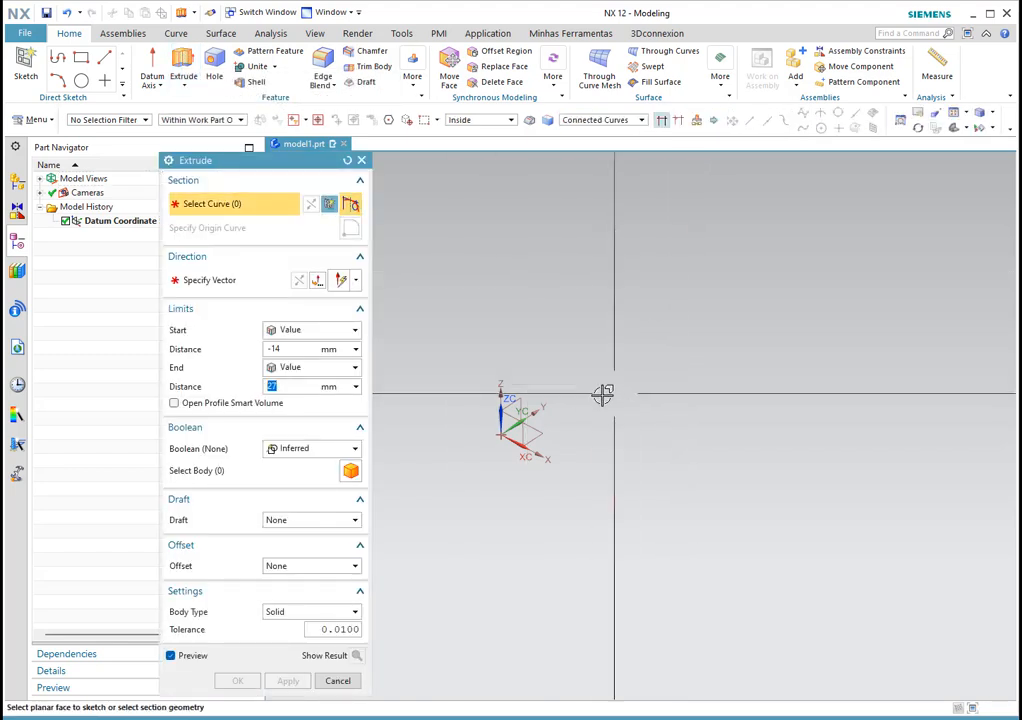
{"action": "left_click", "coordinate": [548, 431]}
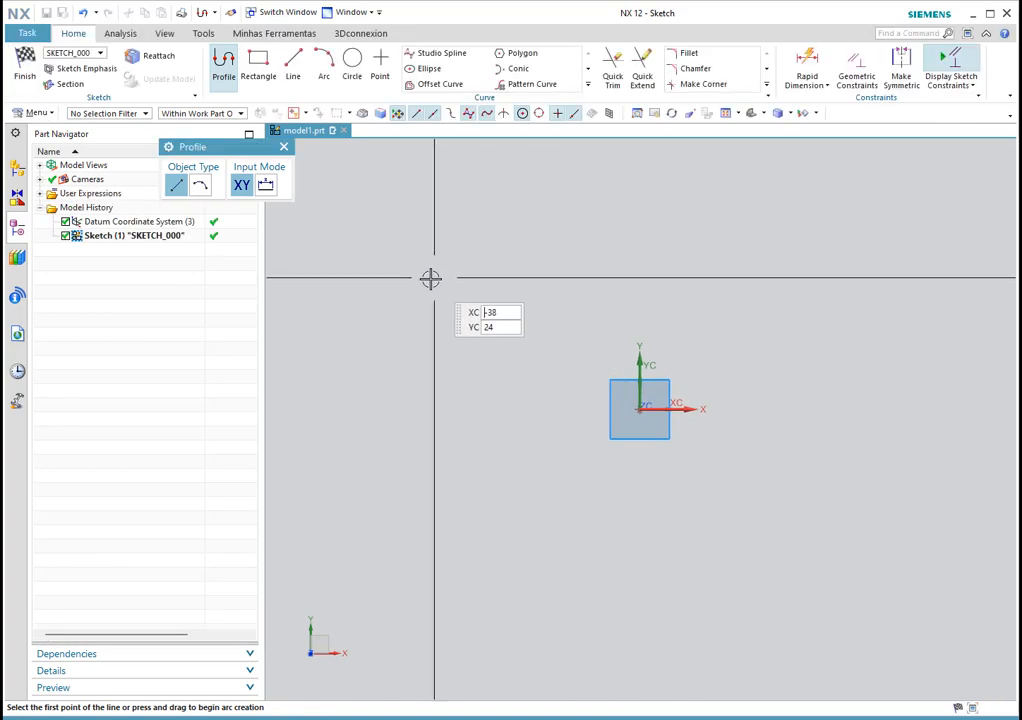
{"action": "left_click", "coordinate": [258, 62]}
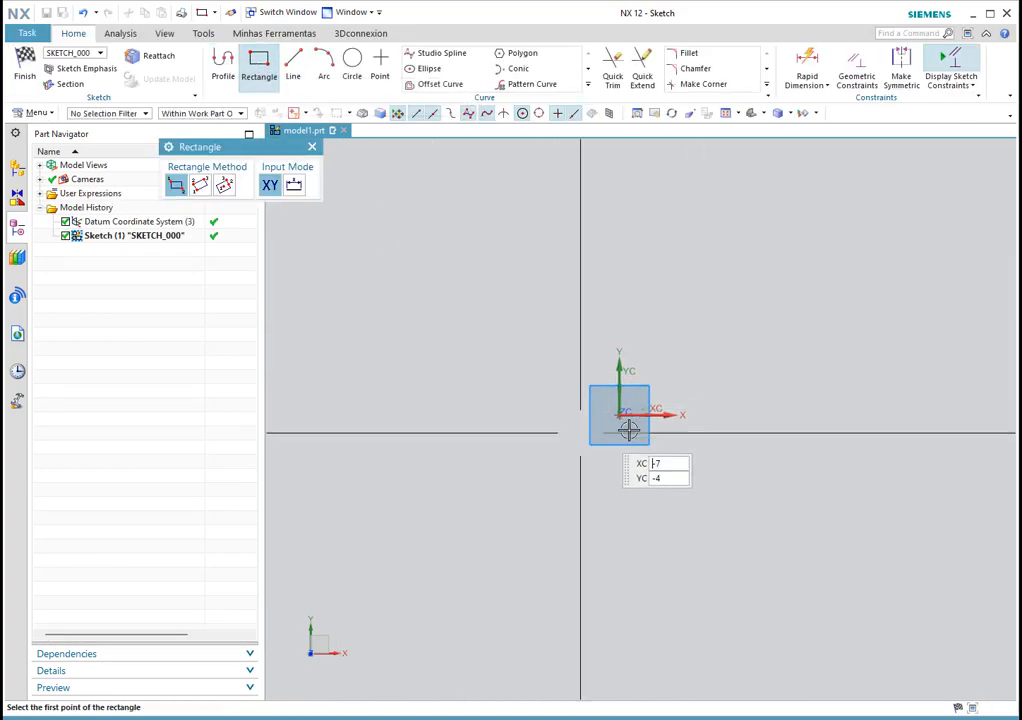
{"action": "left_click", "coordinate": [480, 285]}
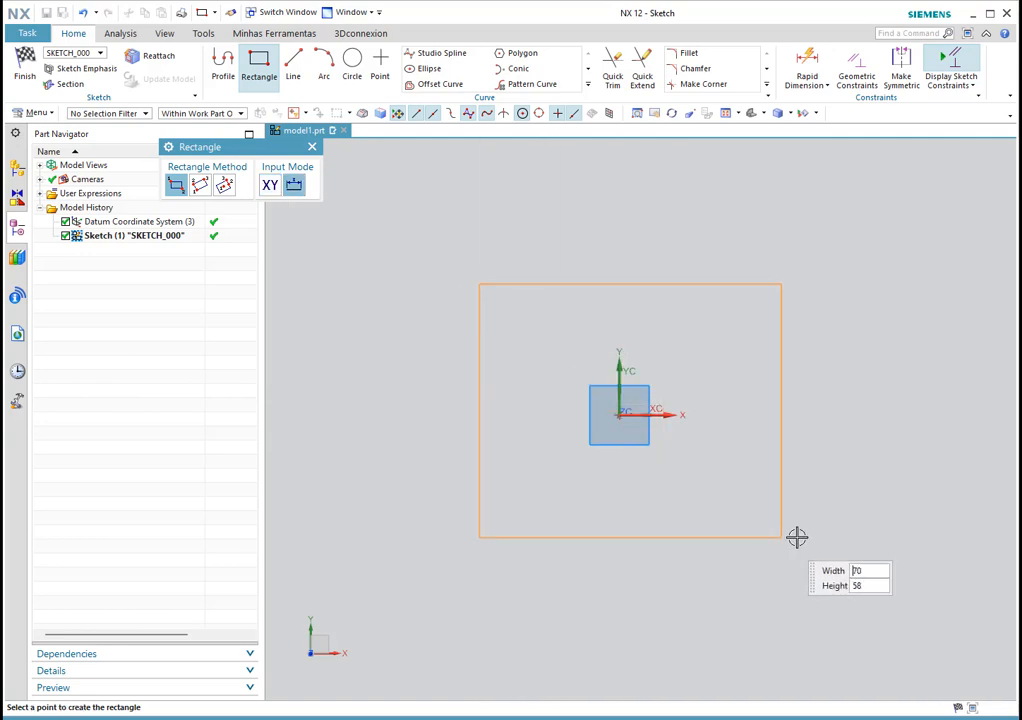
{"action": "left_click", "coordinate": [777, 545]}
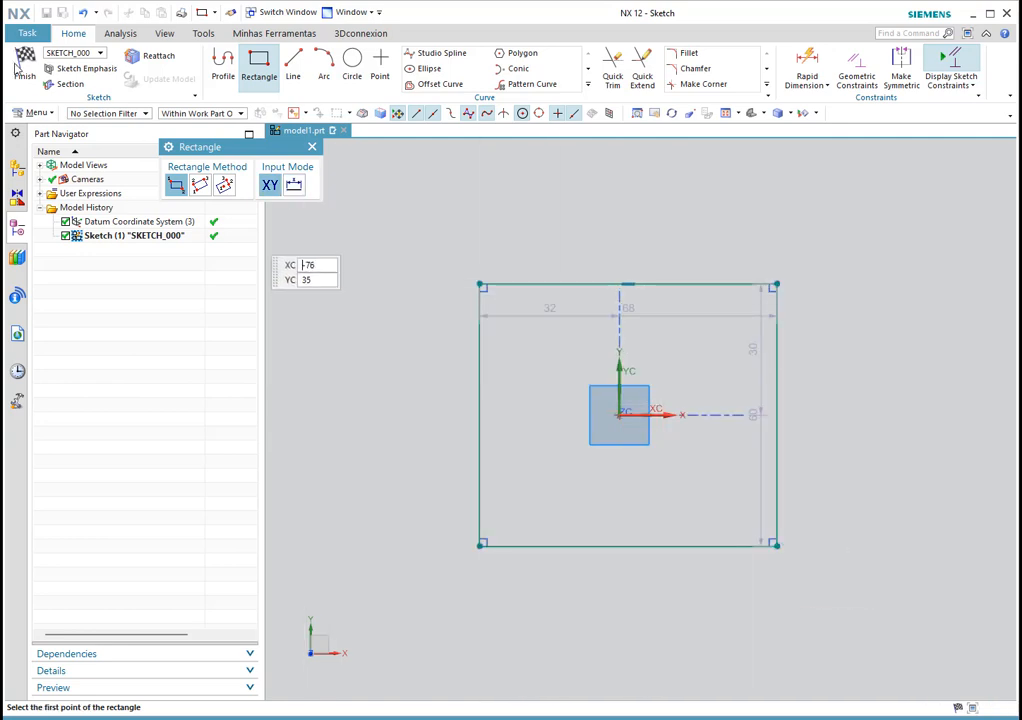
{"action": "left_click", "coordinate": [22, 66]}
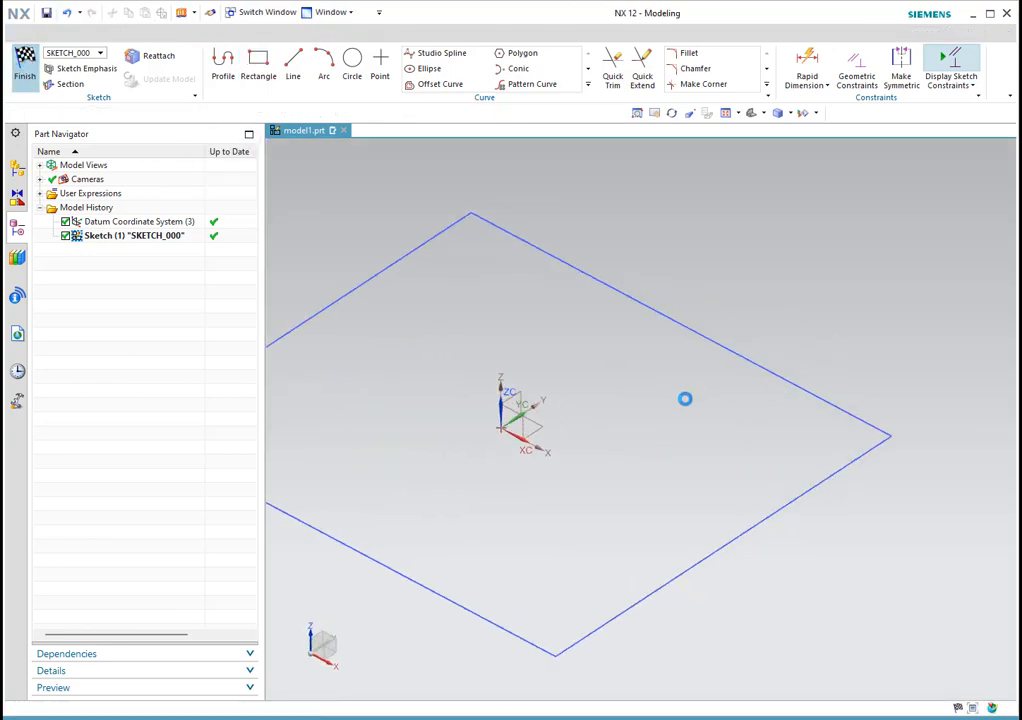
Step: Extrude the rectangle with Boolean None from start distance 0 to end distance 40 mm
{"action": "left_click", "coordinate": [306, 450]}
{"action": "left_click", "coordinate": [287, 465]}
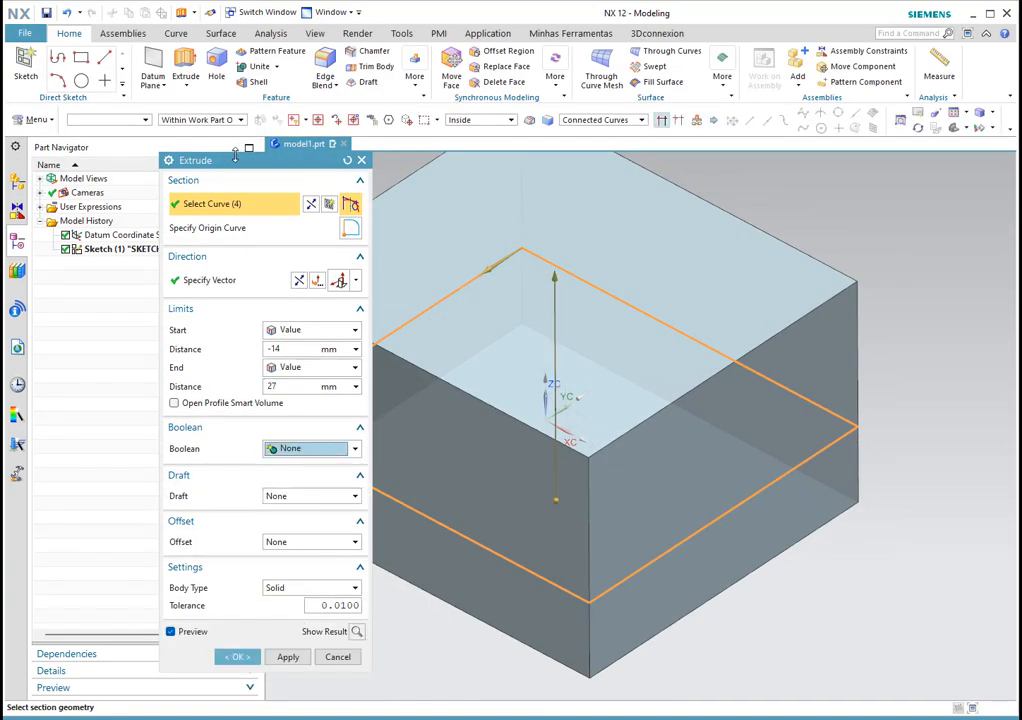
{"action": "left_click_drag", "start_coordinate": [236, 165], "coordinate": [146, 97]}
{"action": "key", "text": "ctrl+f"}
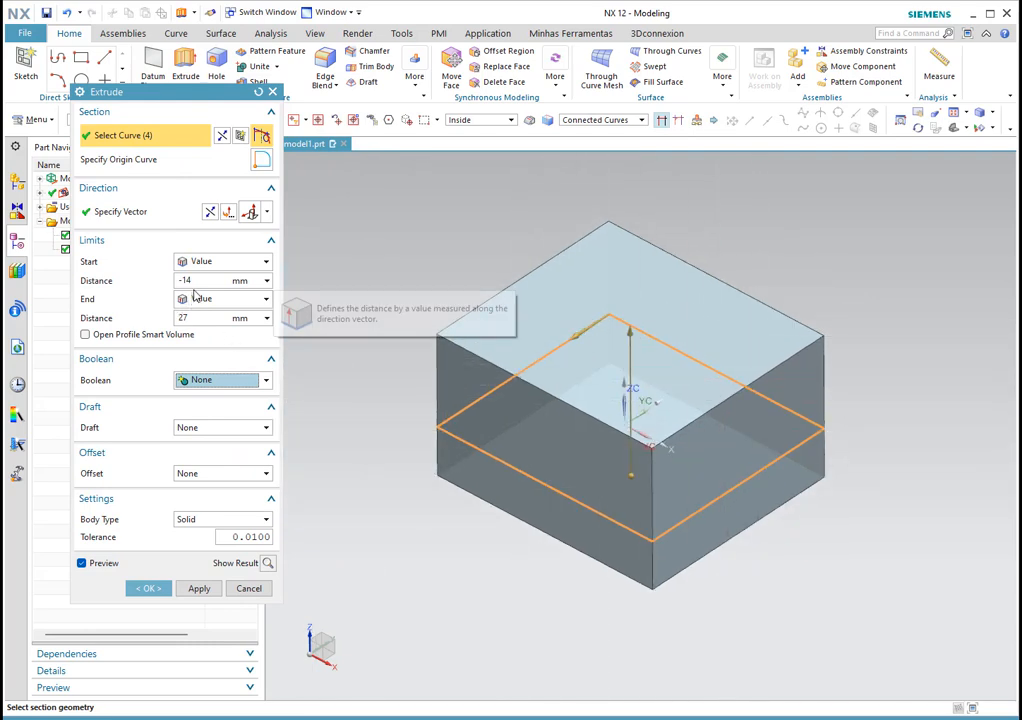
{"action": "left_click", "coordinate": [90, 285]}
{"action": "type", "text": "0"}
{"action": "key", "text": "Return"}
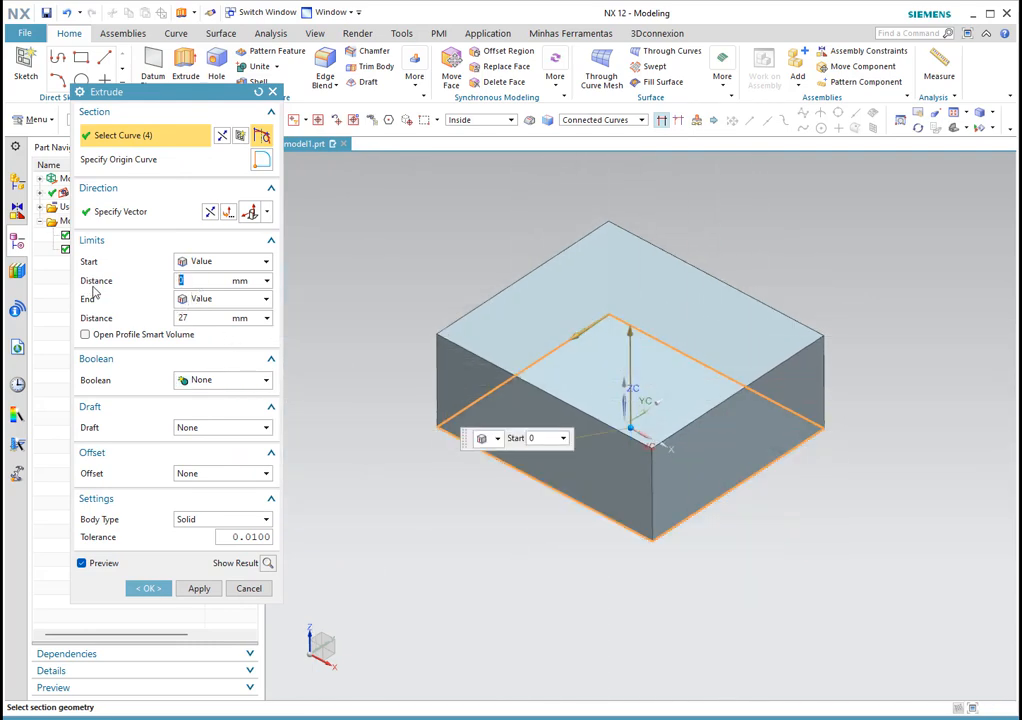
{"action": "left_click", "coordinate": [186, 320]}
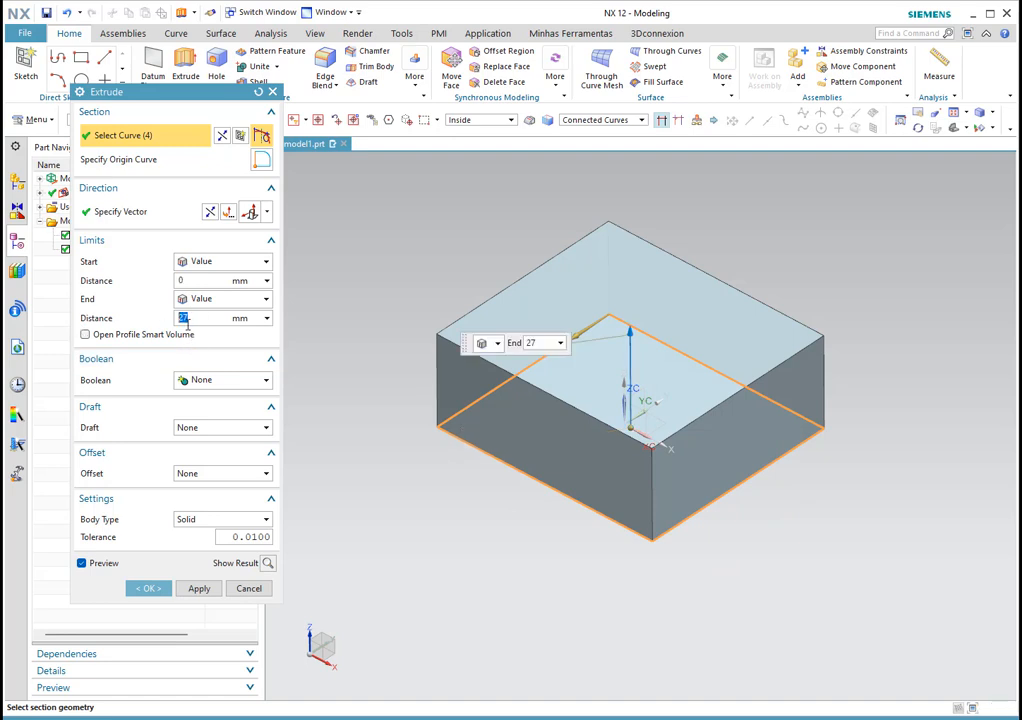
{"action": "type", "text": "40"}
{"action": "key", "text": "Return"}
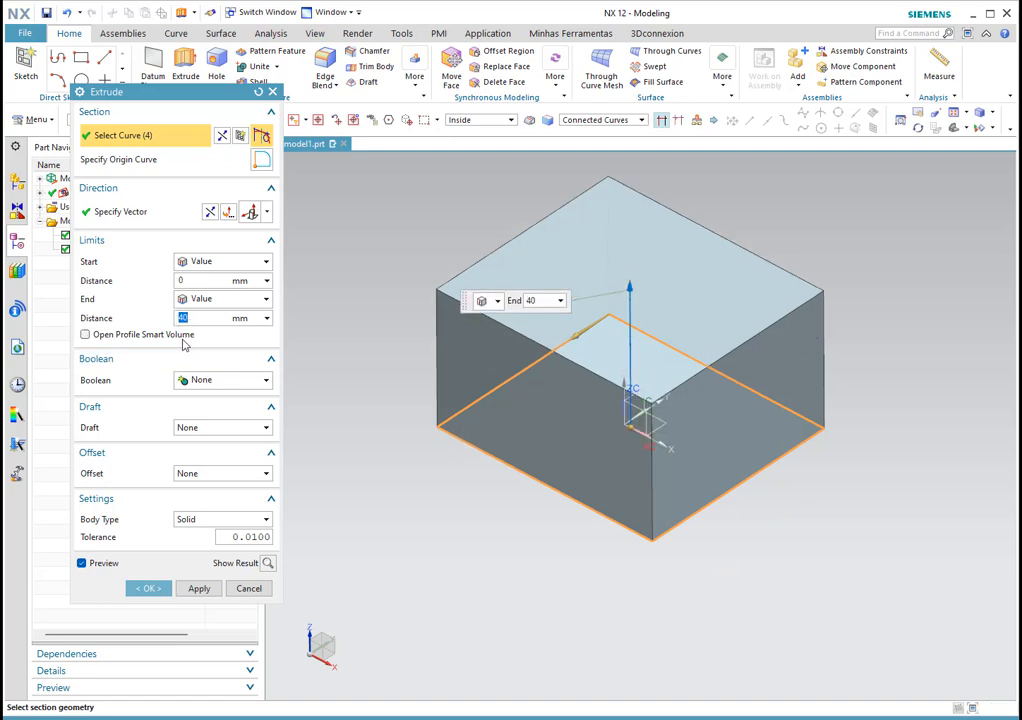
{"action": "left_click", "coordinate": [150, 586]}
{"action": "scroll", "coordinate": [571, 562], "scroll_direction": "down", "scroll_amount": 1}
{"action": "scroll", "coordinate": [698, 406], "scroll_direction": "up", "scroll_amount": 2}
{"action": "middle_click_drag", "start_coordinate": [755, 398], "coordinate": [756, 415]}
{"action": "scroll", "coordinate": [700, 420], "scroll_direction": "down", "scroll_amount": 1}
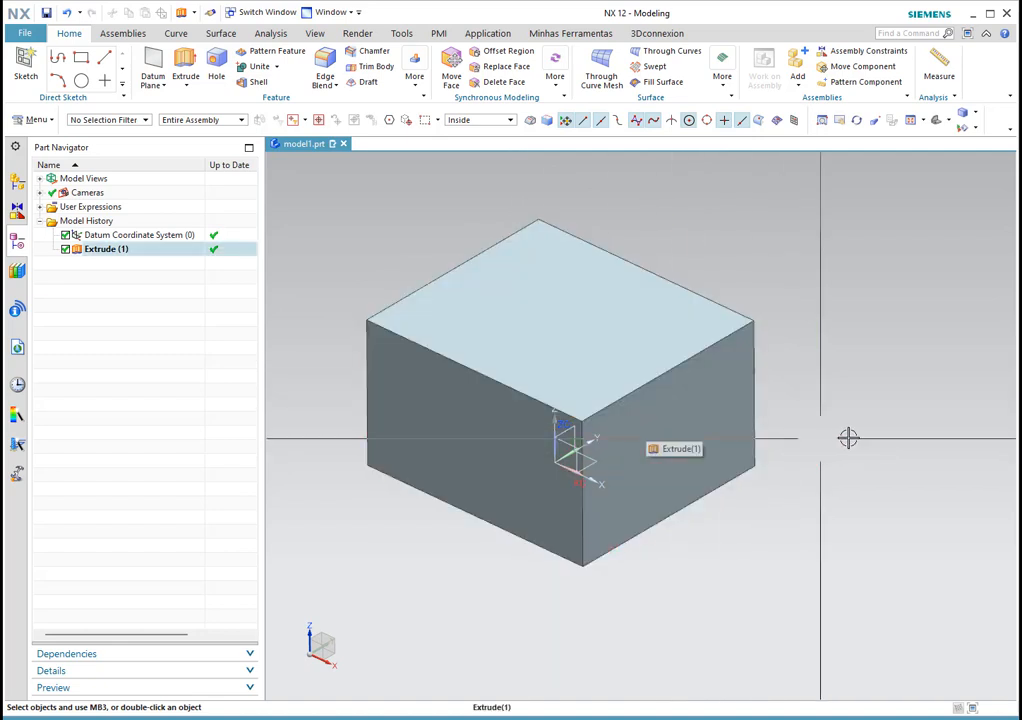
{"action": "middle_click_drag", "start_coordinate": [709, 422], "coordinate": [697, 386]}
{"action": "middle_click_drag", "start_coordinate": [694, 386], "coordinate": [737, 399]}
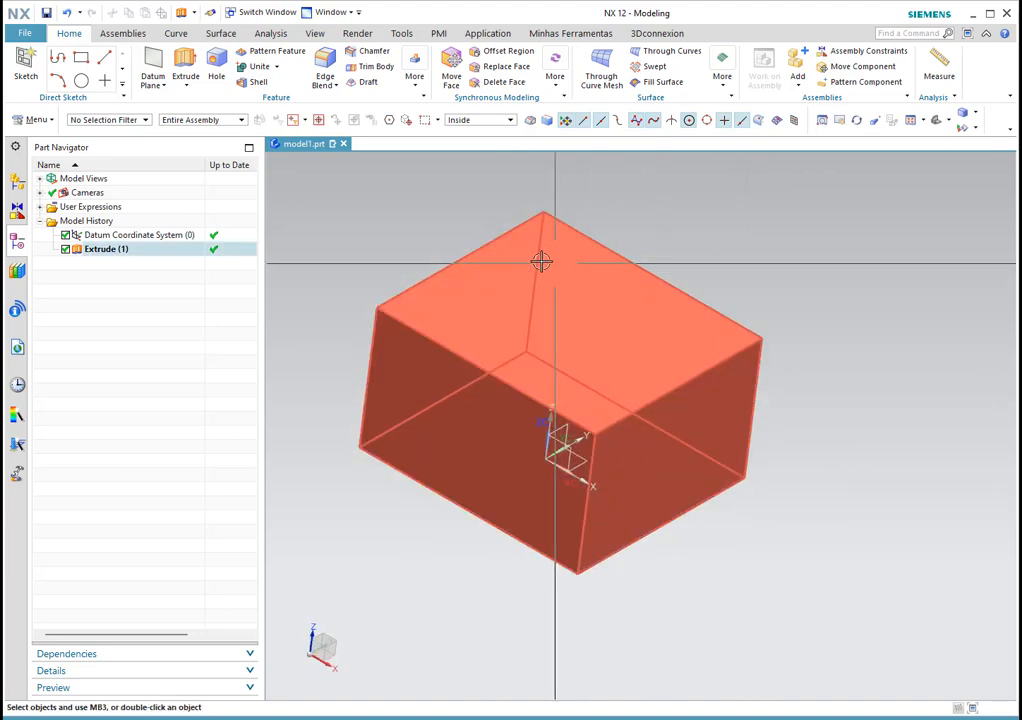
{"action": "middle_click_drag", "start_coordinate": [870, 474], "coordinate": [896, 479]}
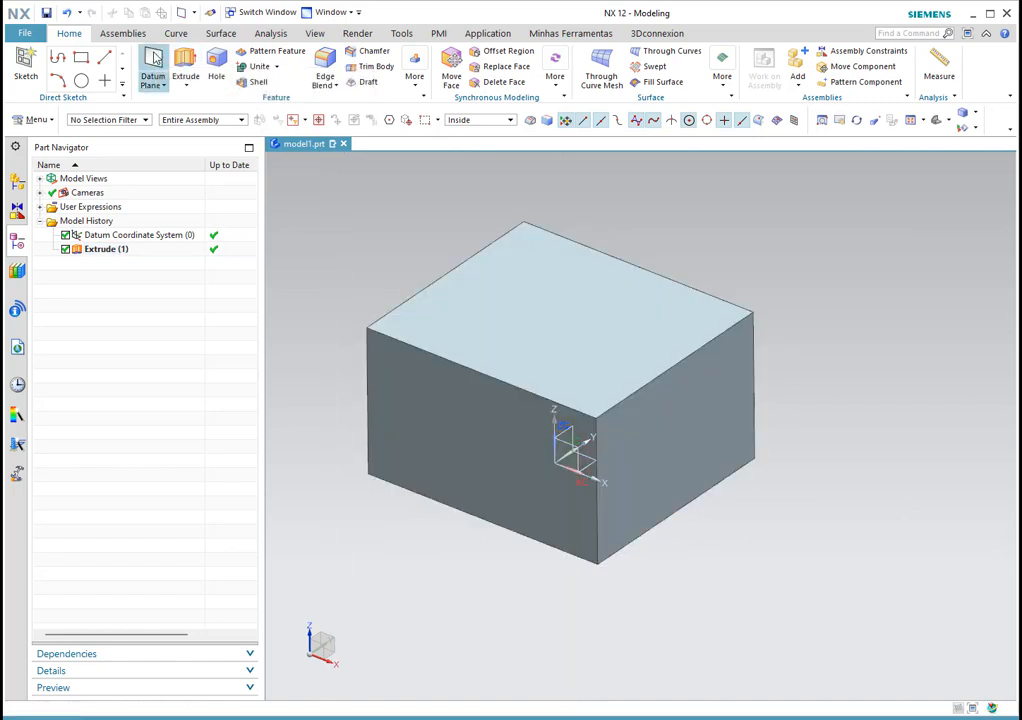
Step: Create a Bisector datum plane between the block's front face and right face
{"action": "left_click", "coordinate": [152, 66]}
{"action": "left_click", "coordinate": [135, 118]}
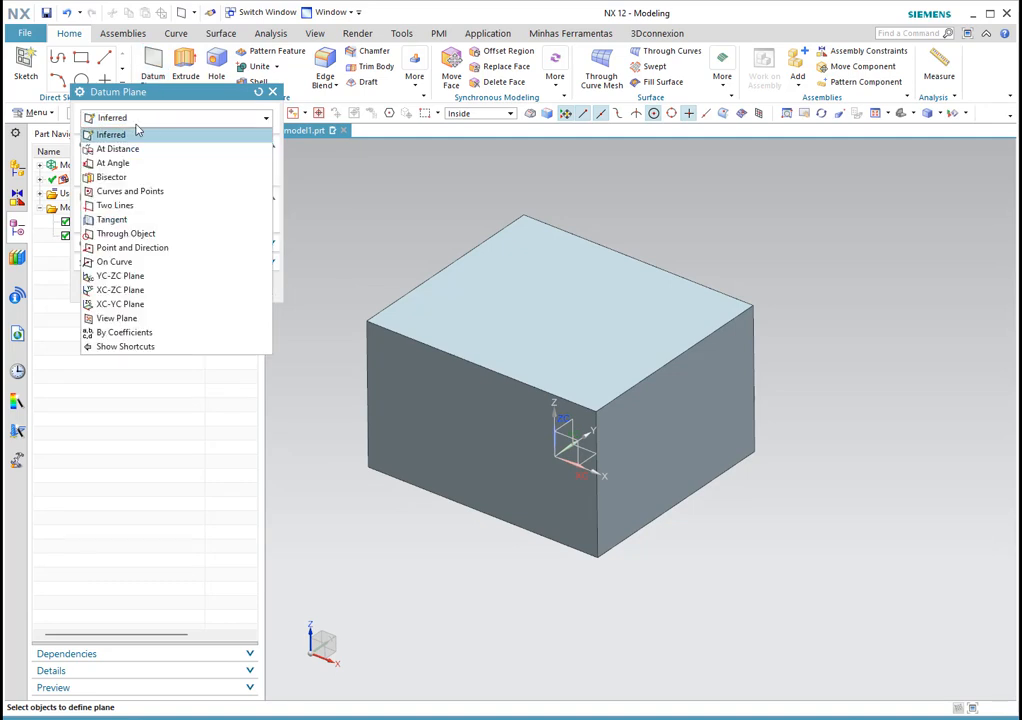
{"action": "left_click", "coordinate": [125, 178]}
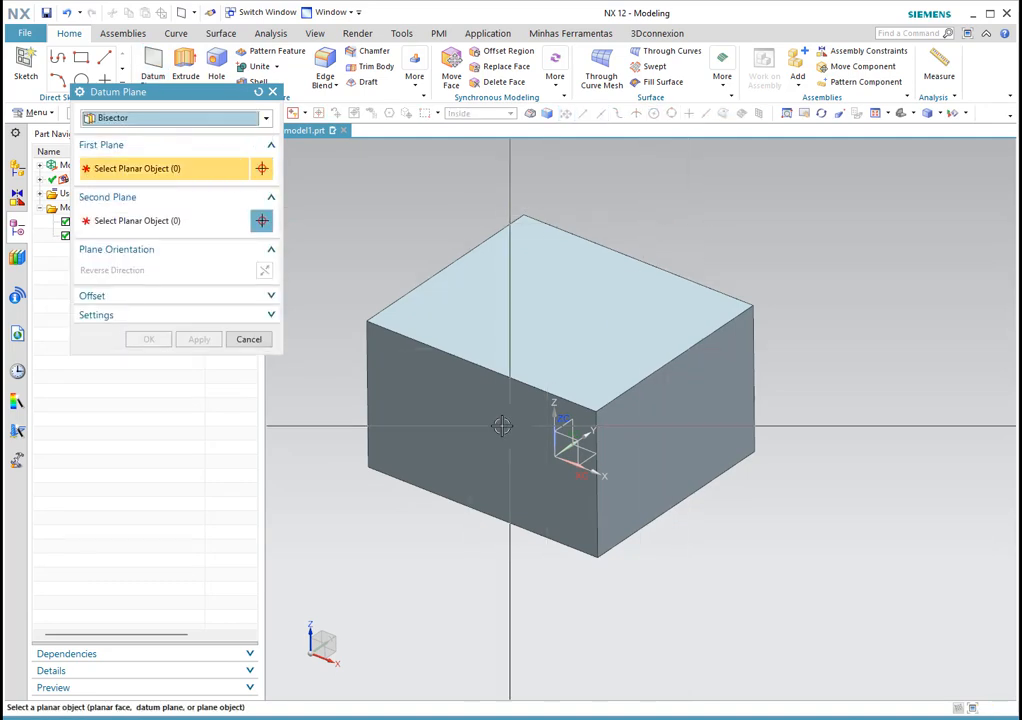
{"action": "left_click", "coordinate": [516, 389]}
{"action": "middle_click_drag", "start_coordinate": [787, 262], "coordinate": [707, 249]}
{"action": "left_click", "coordinate": [698, 308]}
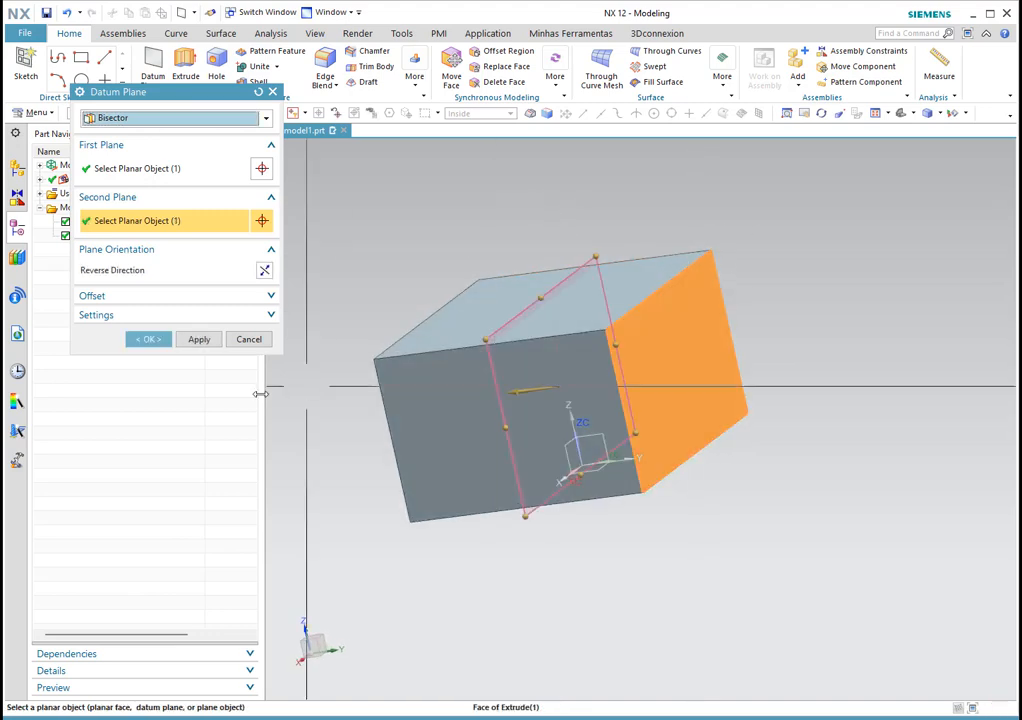
{"action": "left_click", "coordinate": [149, 340]}
{"action": "middle_click_drag", "start_coordinate": [453, 231], "coordinate": [502, 235]}
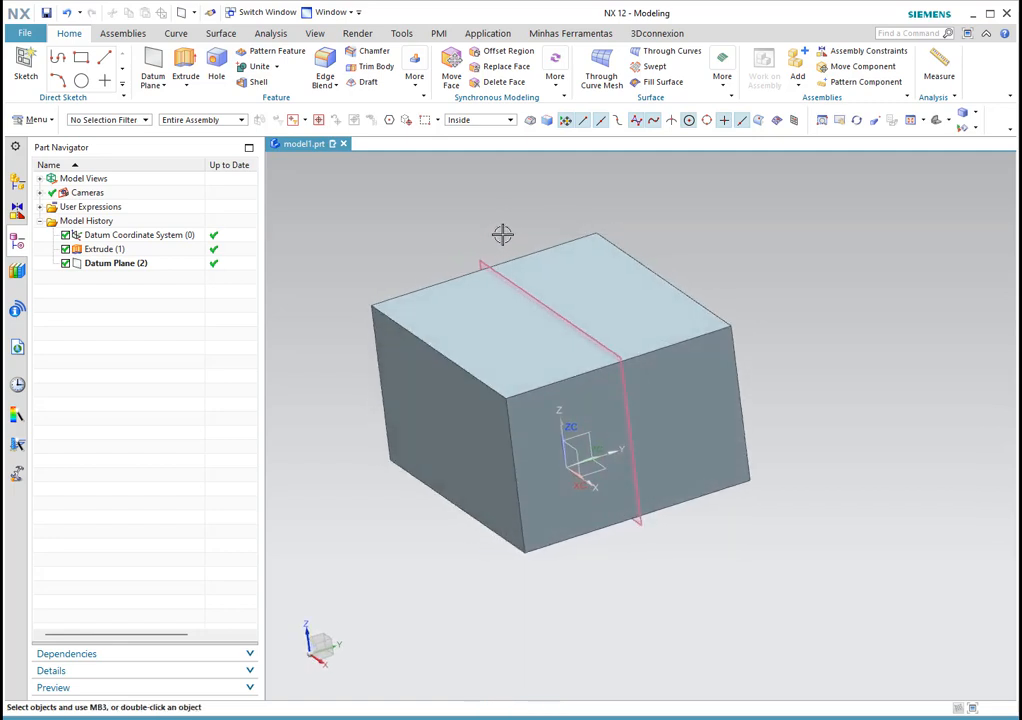
Step: Show the datum feature type options from the Datum Plane dropdown on the Home tab
{"action": "middle_click_drag", "start_coordinate": [627, 296], "coordinate": [664, 310]}
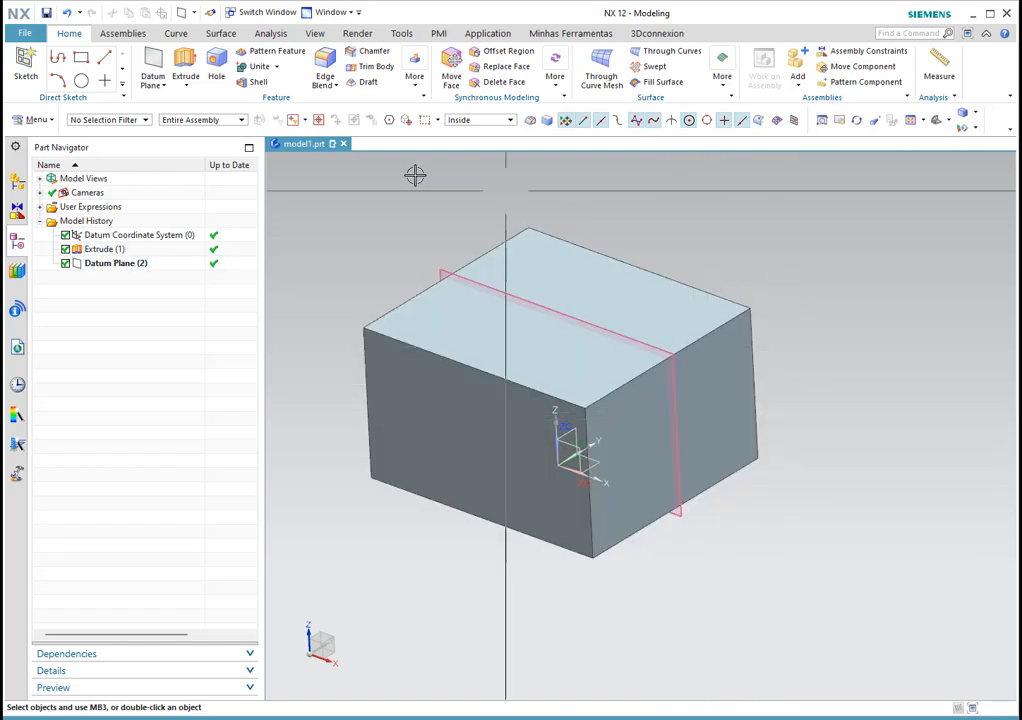
{"action": "left_click", "coordinate": [163, 86]}
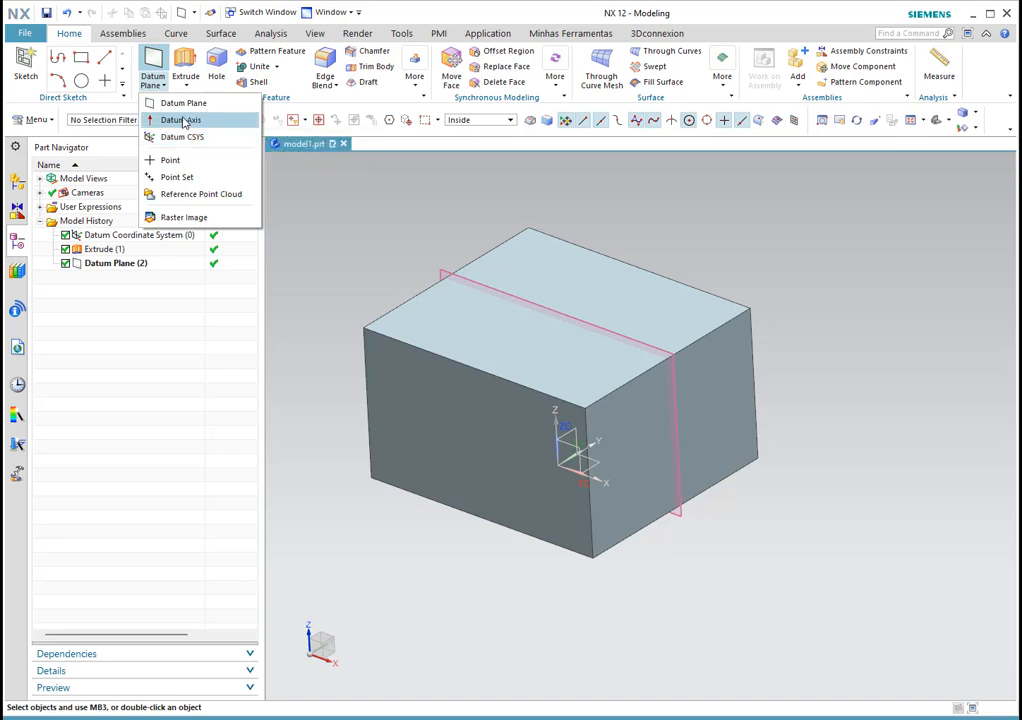
Step: Start a reset Point and Direction datum axis with its point on the block's right face
{"action": "left_click", "coordinate": [182, 120]}
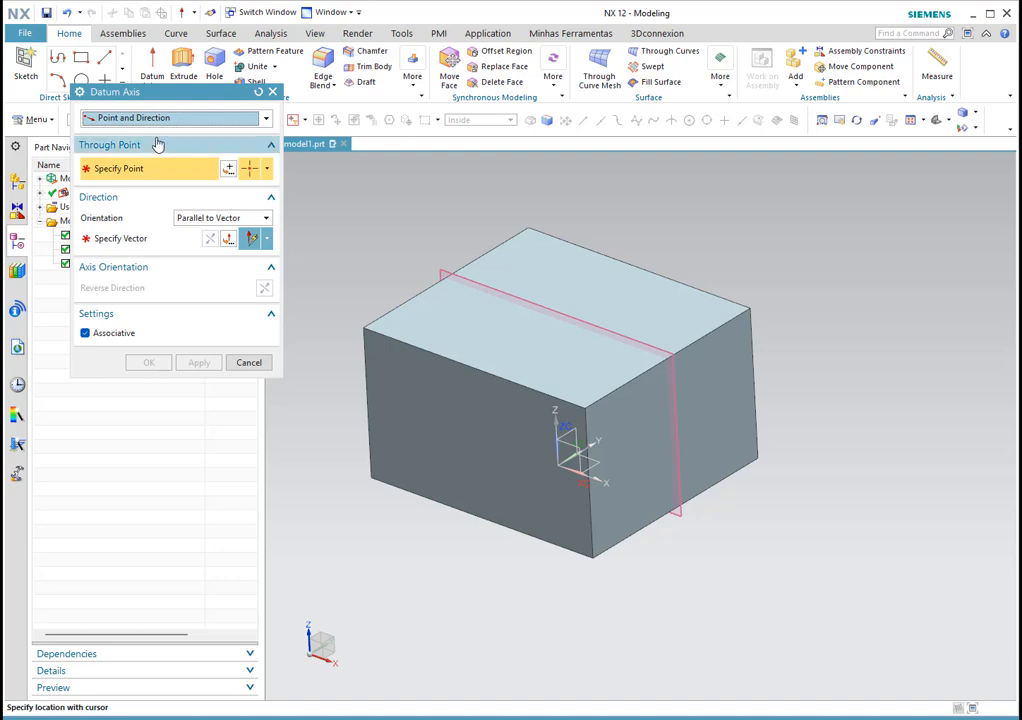
{"action": "left_click", "coordinate": [258, 92]}
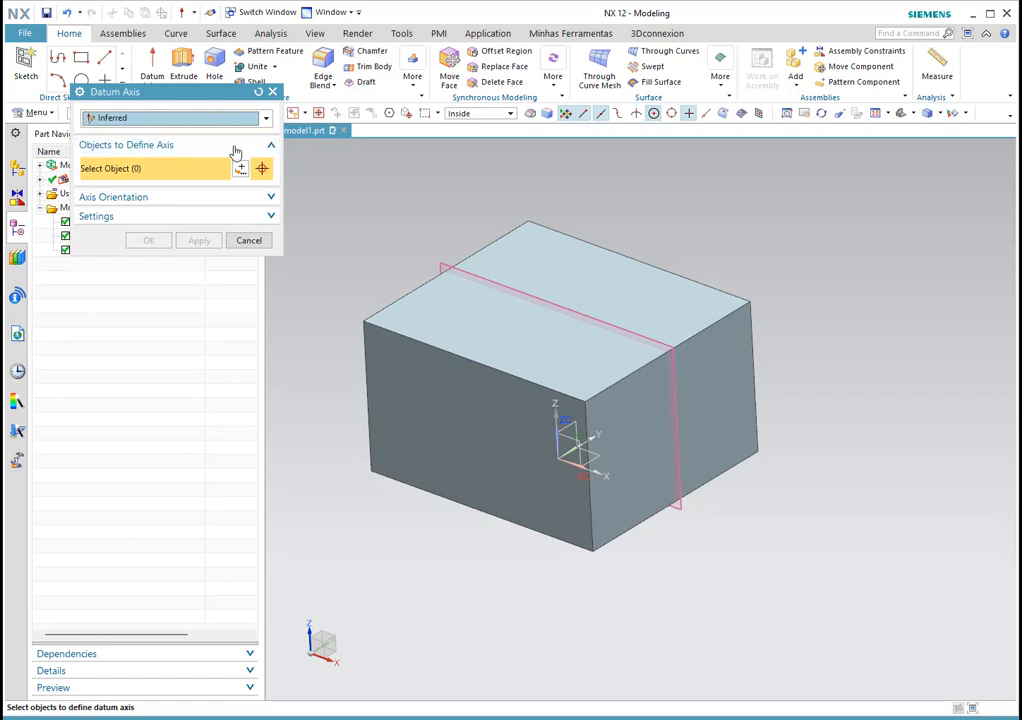
{"action": "left_click", "coordinate": [168, 119]}
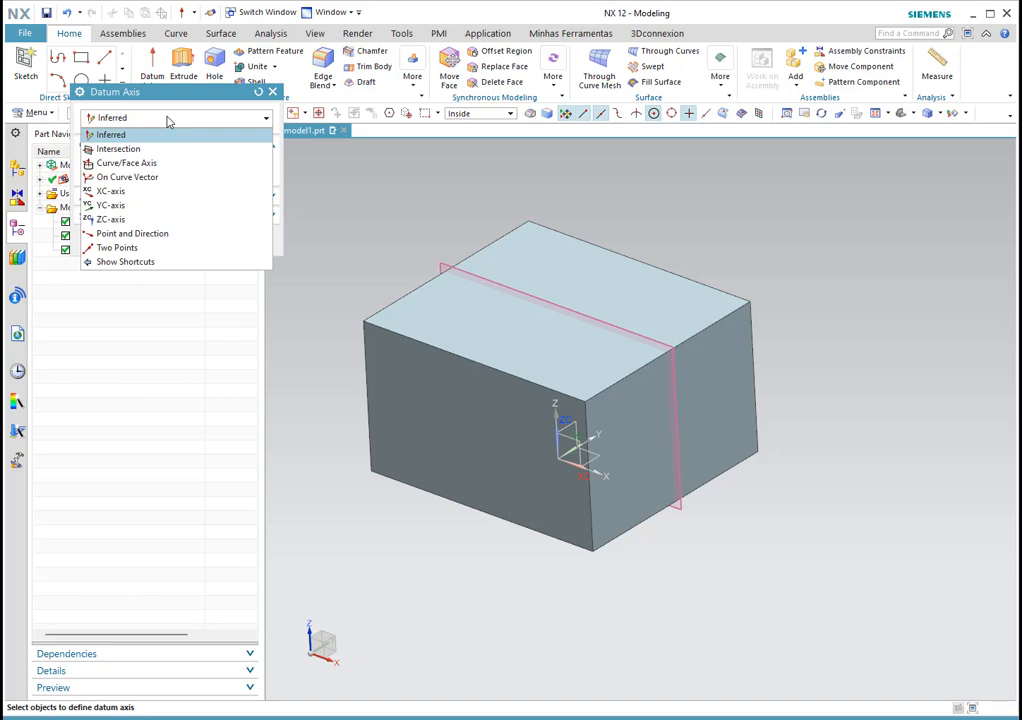
{"action": "left_click", "coordinate": [132, 233]}
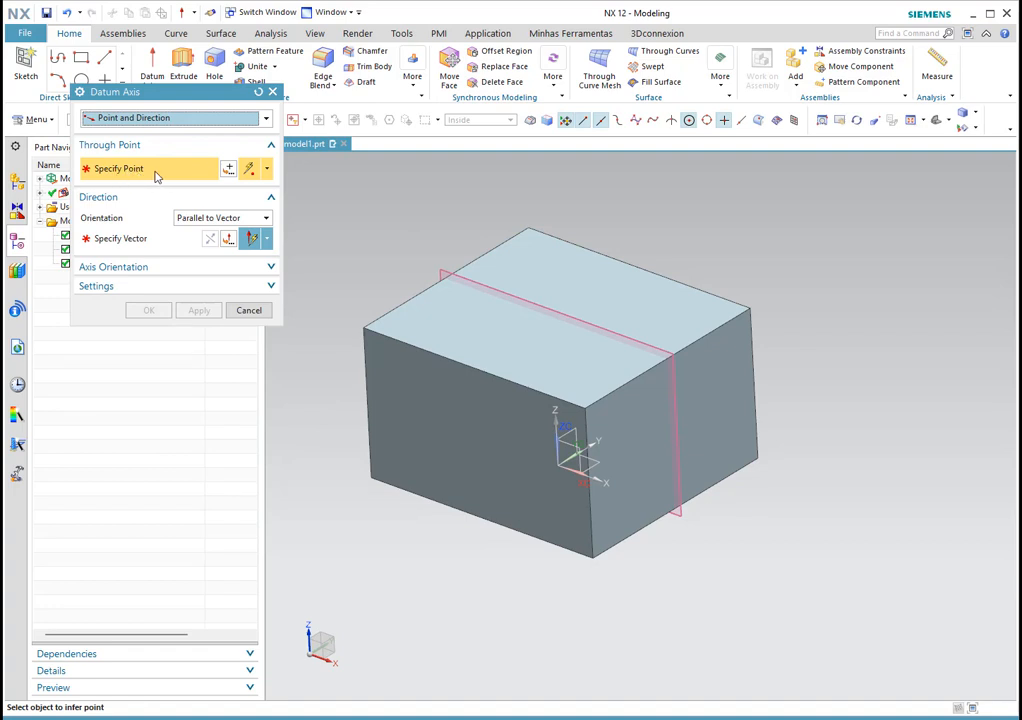
{"action": "left_click", "coordinate": [758, 121]}
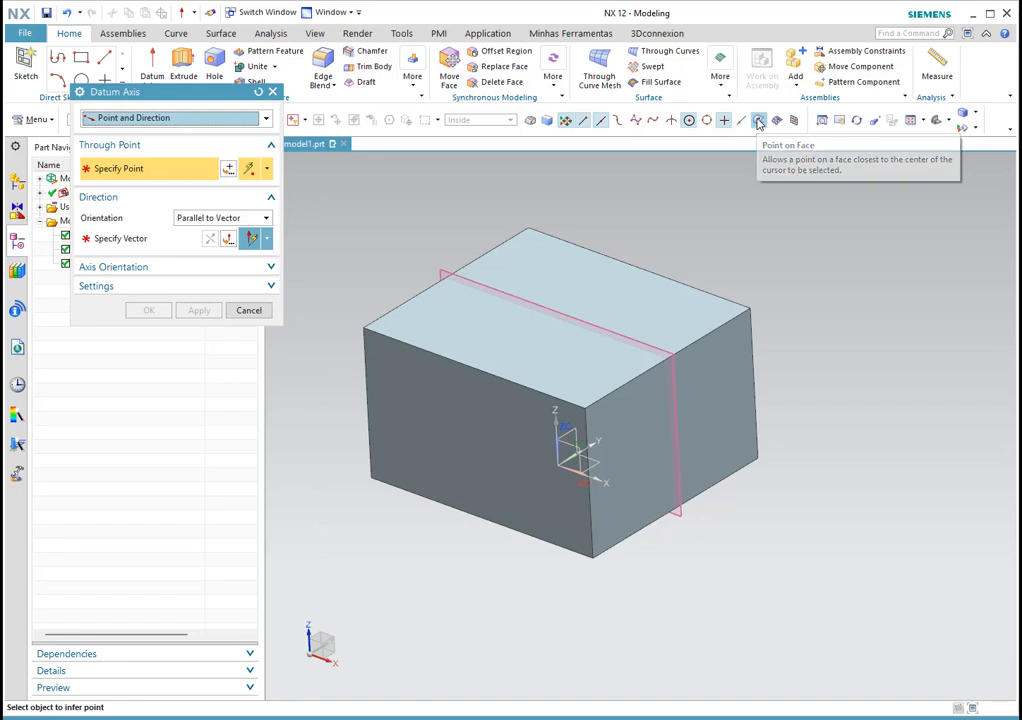
{"action": "left_click", "coordinate": [681, 421]}
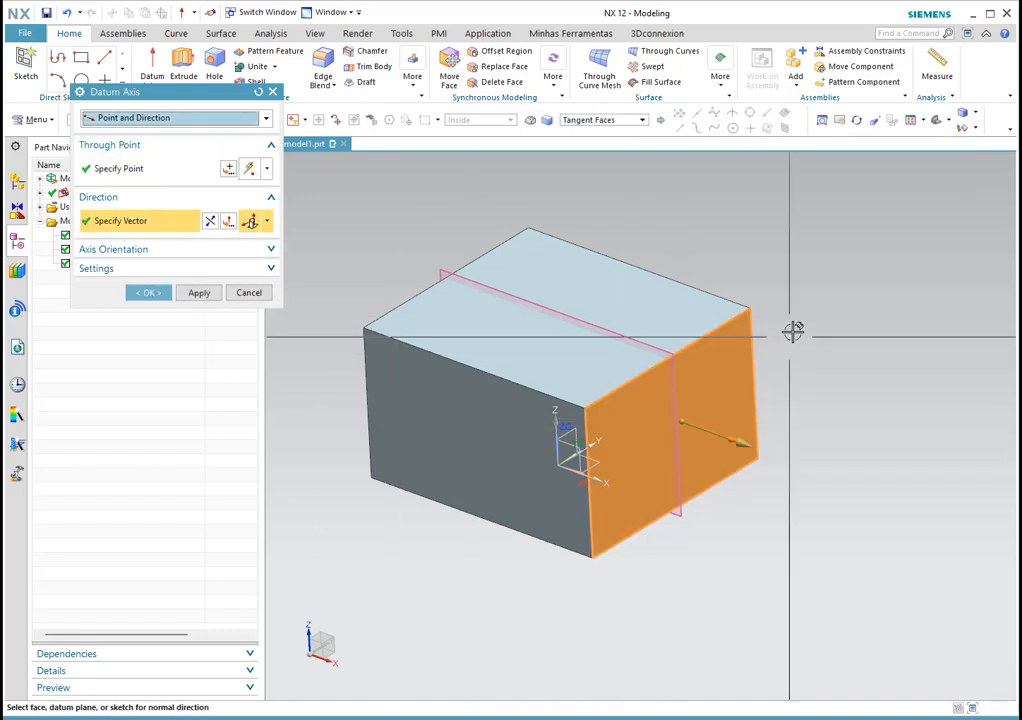
{"action": "middle_click_drag", "start_coordinate": [792, 474], "coordinate": [801, 501]}
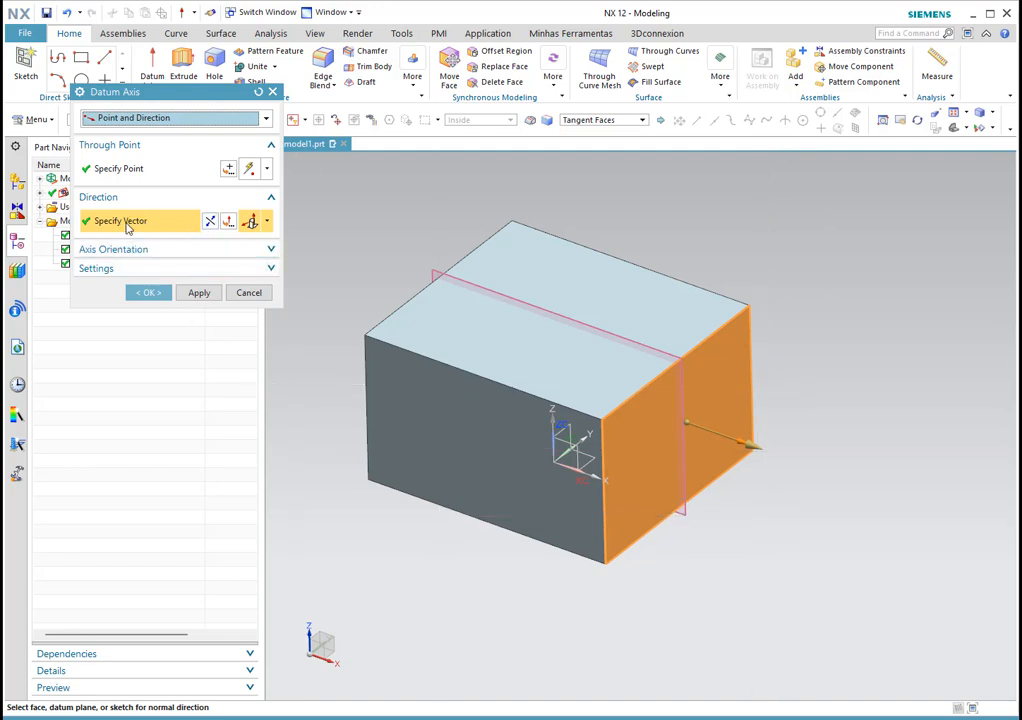
Step: Set the axis vector to At Angle to XC and create Datum Axis (3)
{"action": "left_click", "coordinate": [266, 221]}
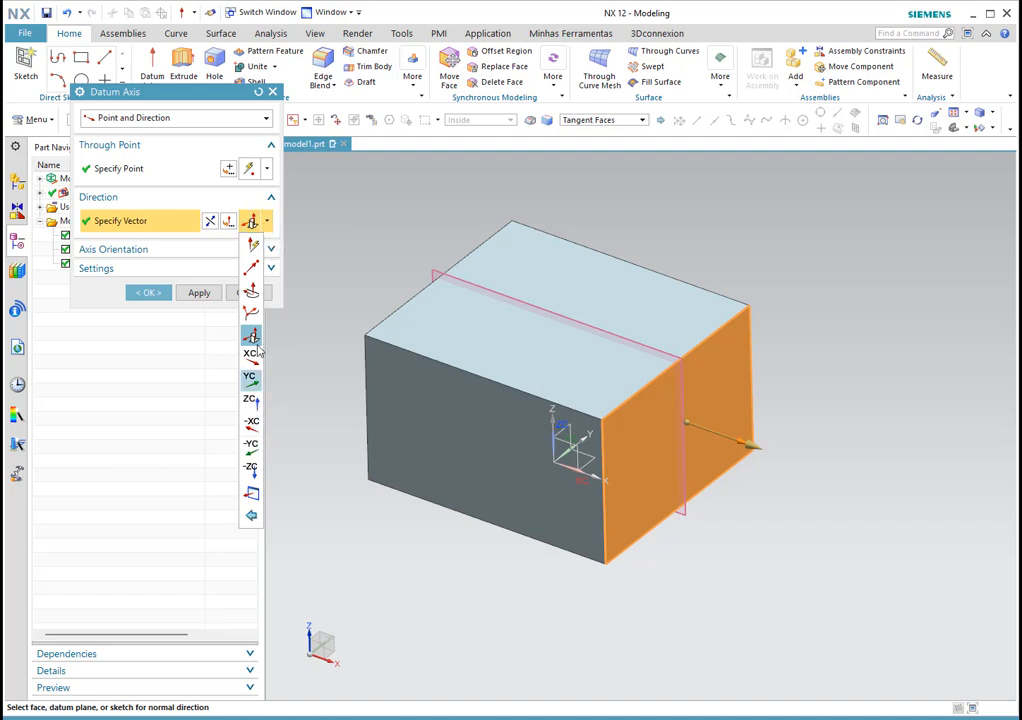
{"action": "left_click", "coordinate": [137, 221]}
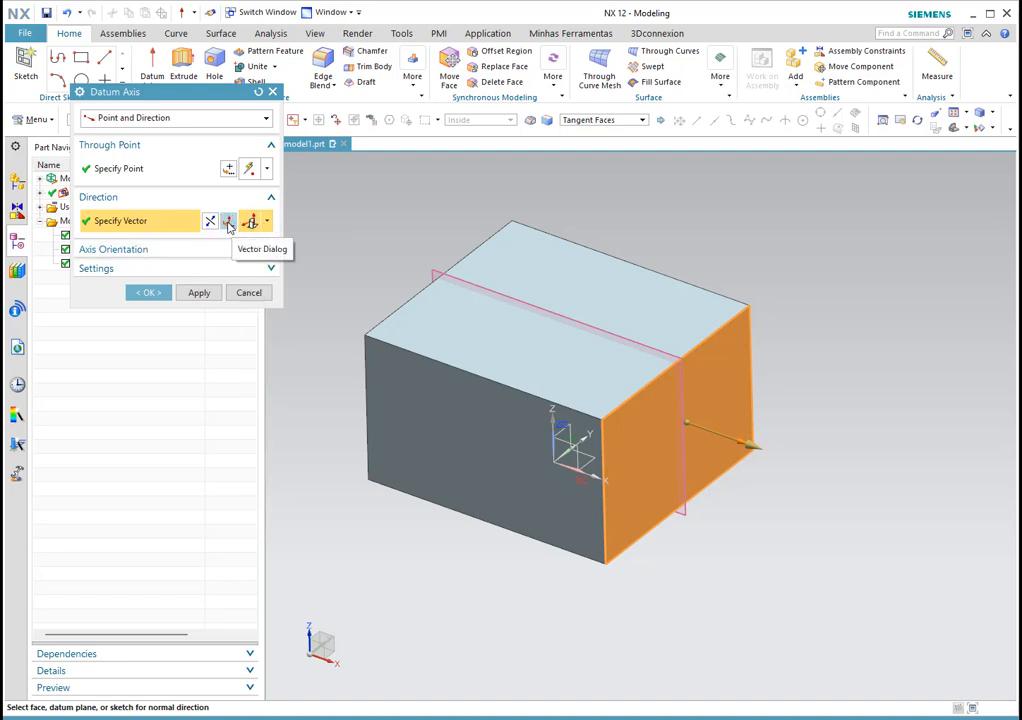
{"action": "key", "text": "Escape"}
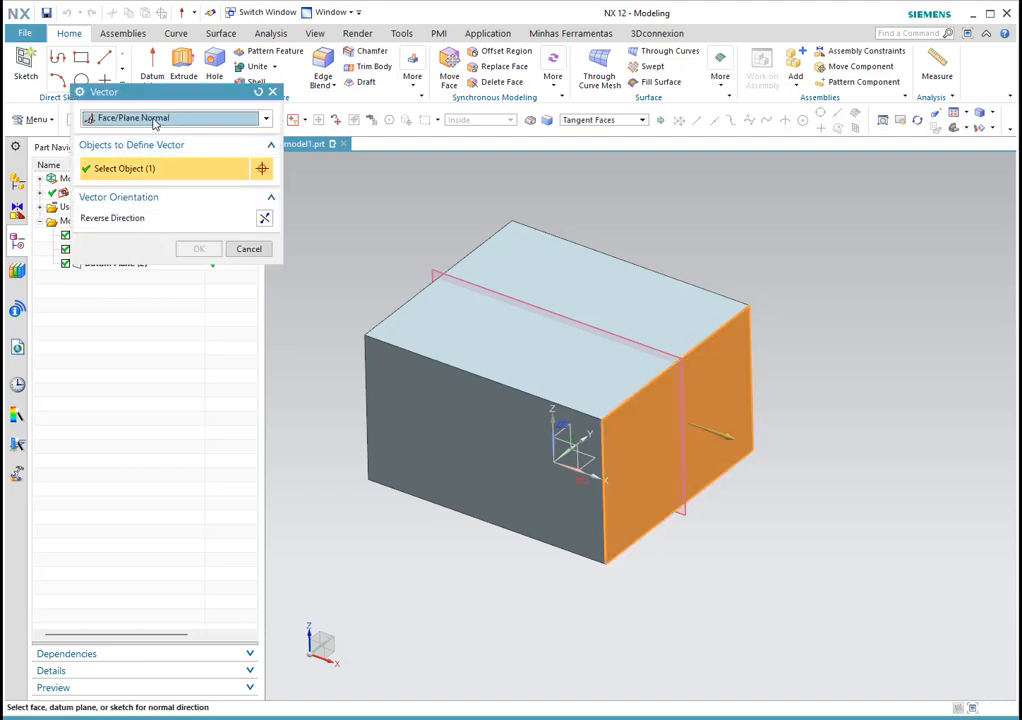
{"action": "left_click", "coordinate": [155, 118]}
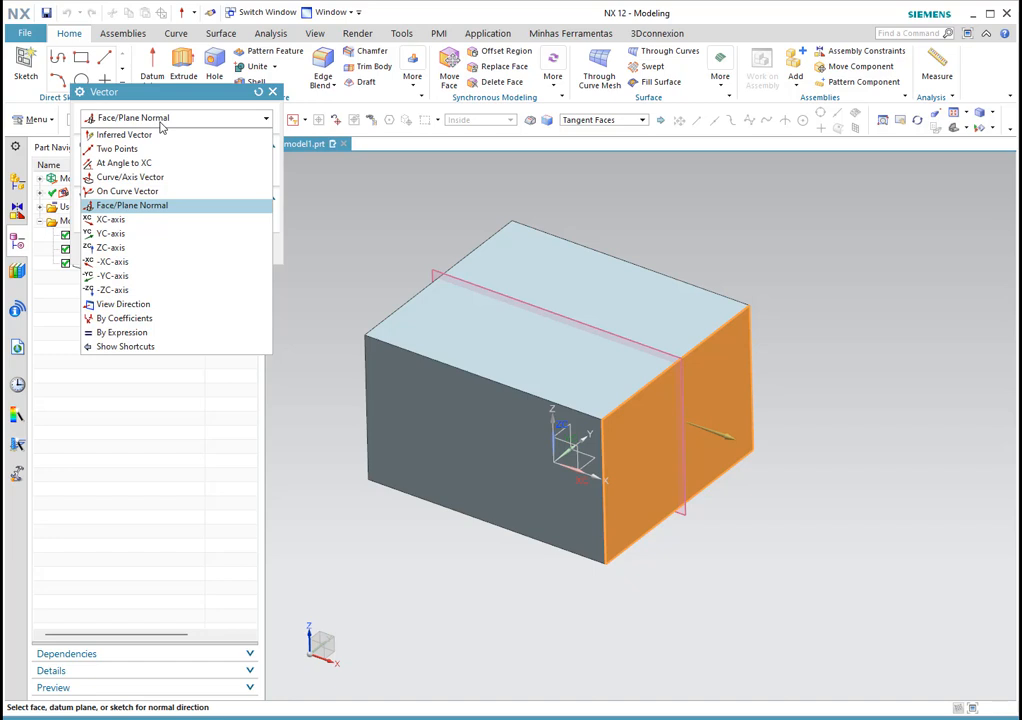
{"action": "left_click", "coordinate": [150, 164]}
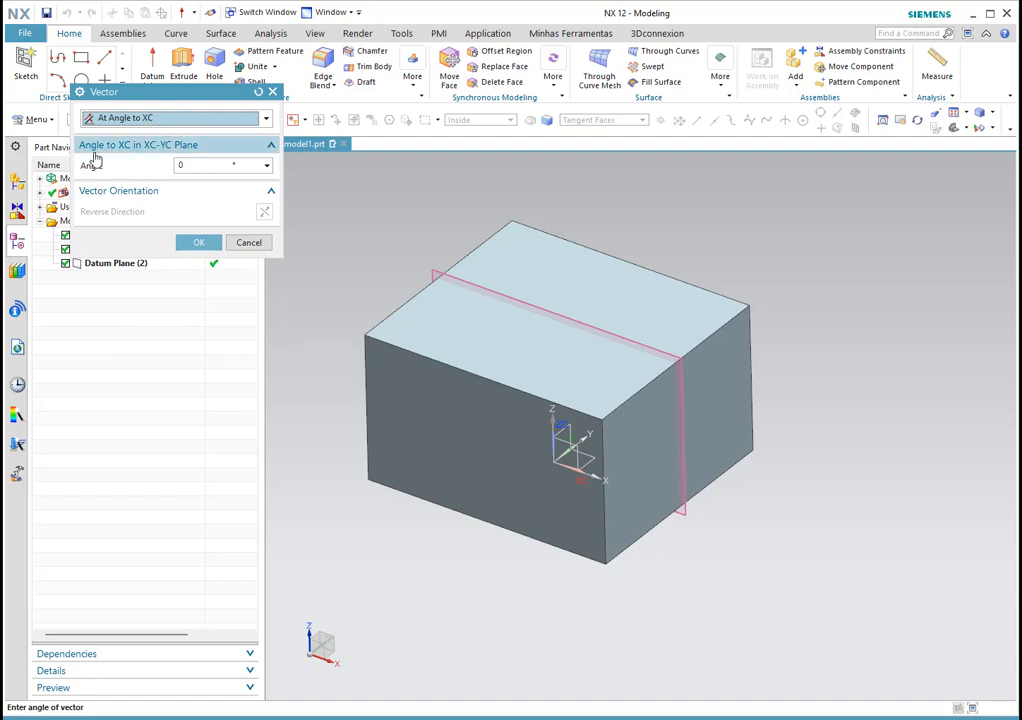
{"action": "left_click", "coordinate": [199, 165]}
{"action": "left_click_drag", "start_coordinate": [143, 163], "coordinate": [141, 164]}
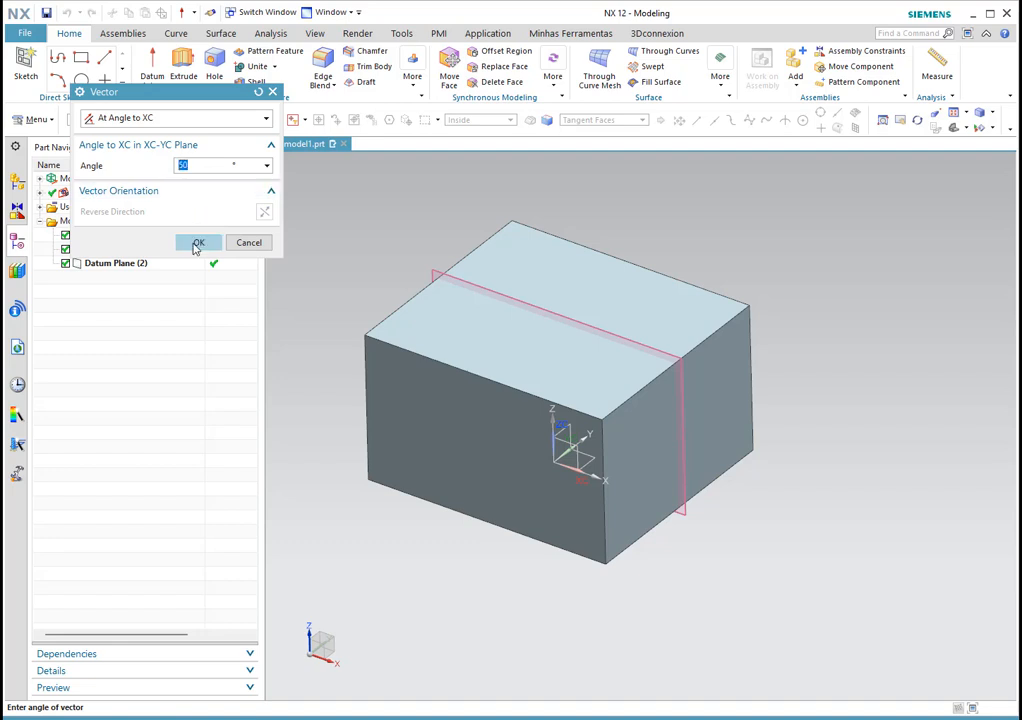
{"action": "left_click", "coordinate": [195, 244]}
{"action": "middle_click_drag", "start_coordinate": [743, 383], "coordinate": [743, 445]}
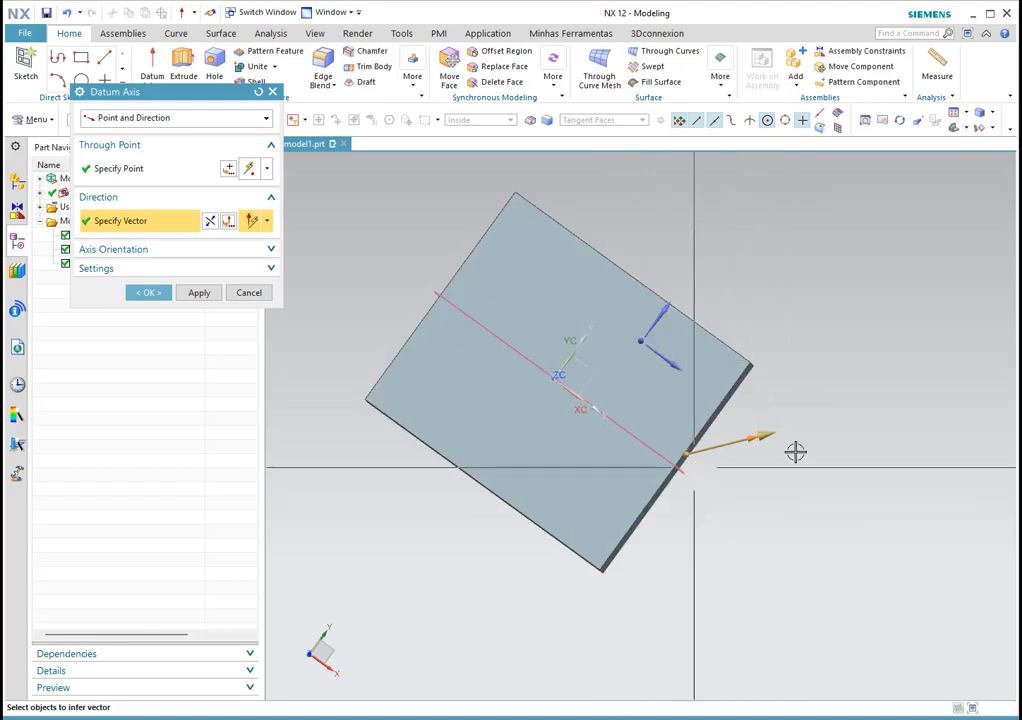
{"action": "middle_click_drag", "start_coordinate": [741, 518], "coordinate": [747, 484]}
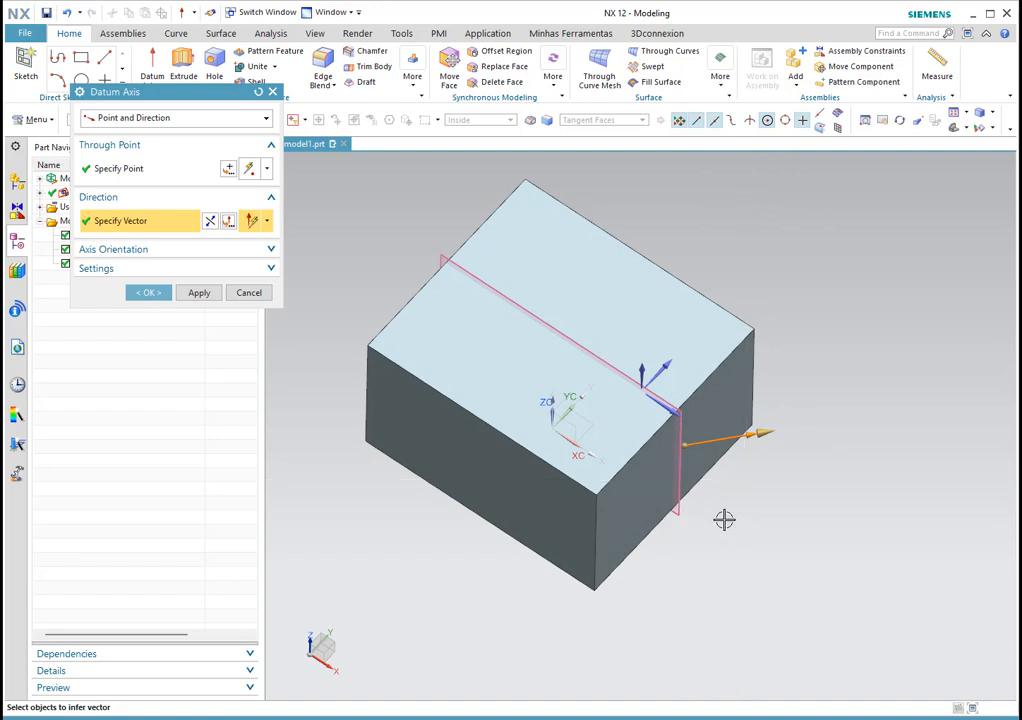
{"action": "left_click", "coordinate": [146, 293]}
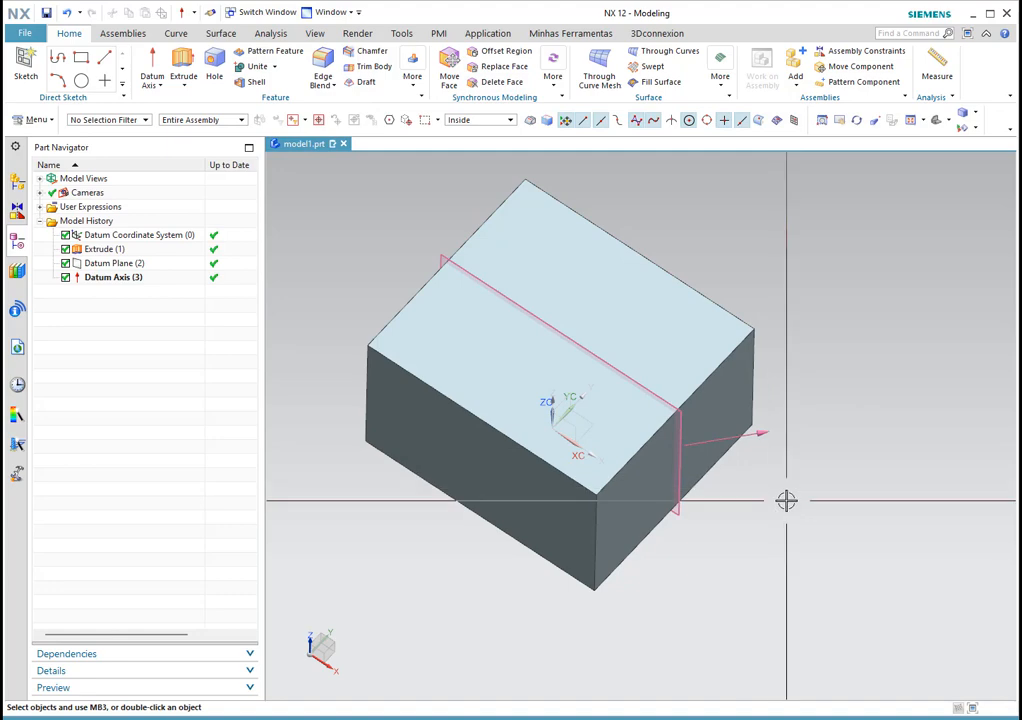
Step: Start a new Extrude feature from the Home tab after orbiting the block
{"action": "mouse_move", "coordinate": [782, 503]}
{"action": "middle_mouse_down"}
{"action": "mouse_move", "coordinate": [776, 486]}
{"action": "mouse_move", "coordinate": [782, 500]}
{"action": "middle_mouse_up"}
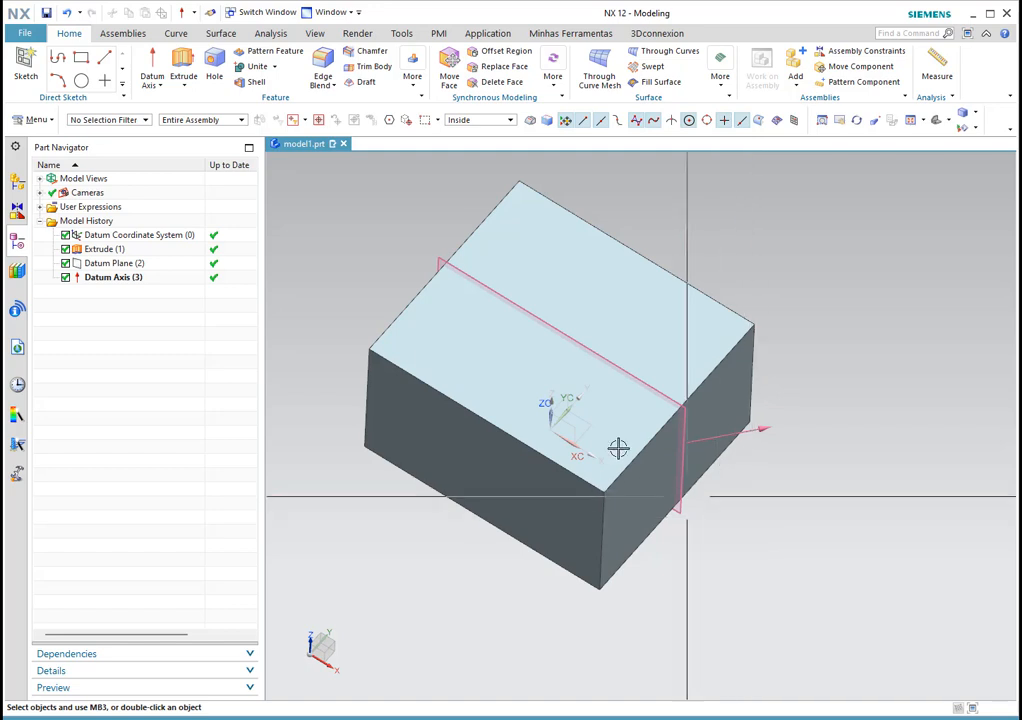
{"action": "left_click", "coordinate": [182, 62]}
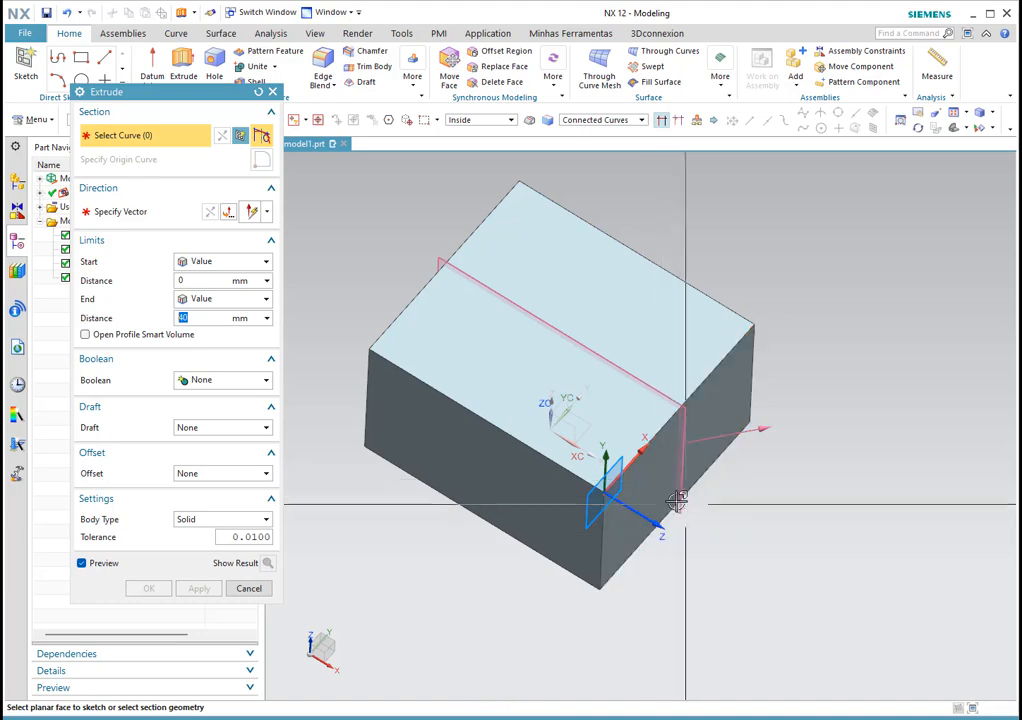
Step: Sketch a rectangle plus a circle overlapping its top-left corner on the block's side face
{"action": "left_click", "coordinate": [671, 484]}
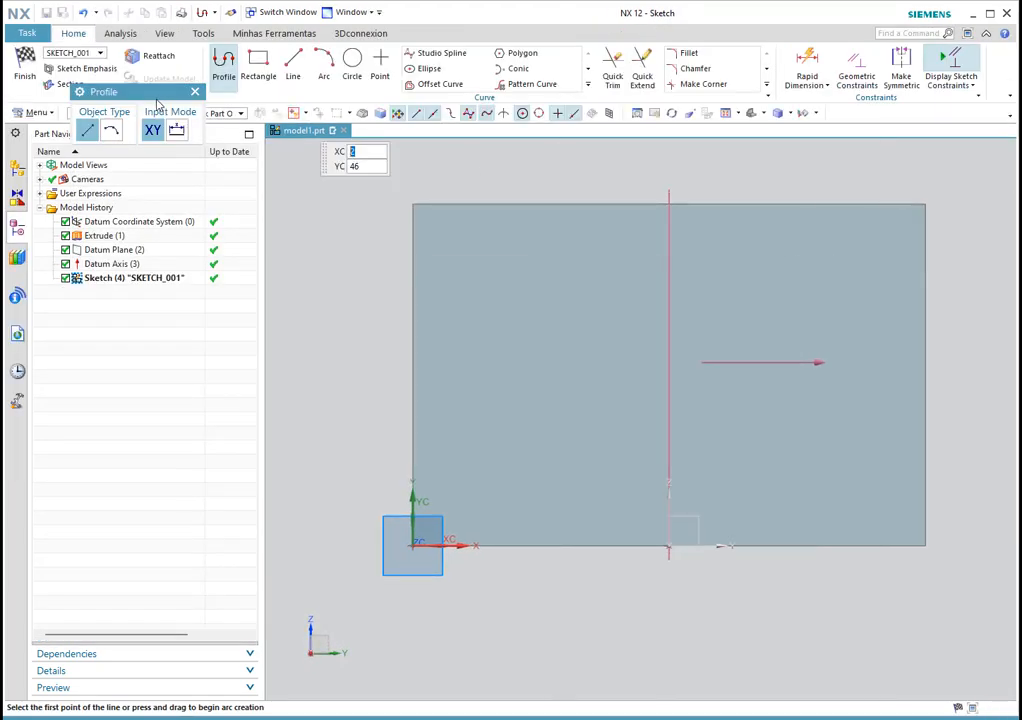
{"action": "left_click", "coordinate": [258, 68]}
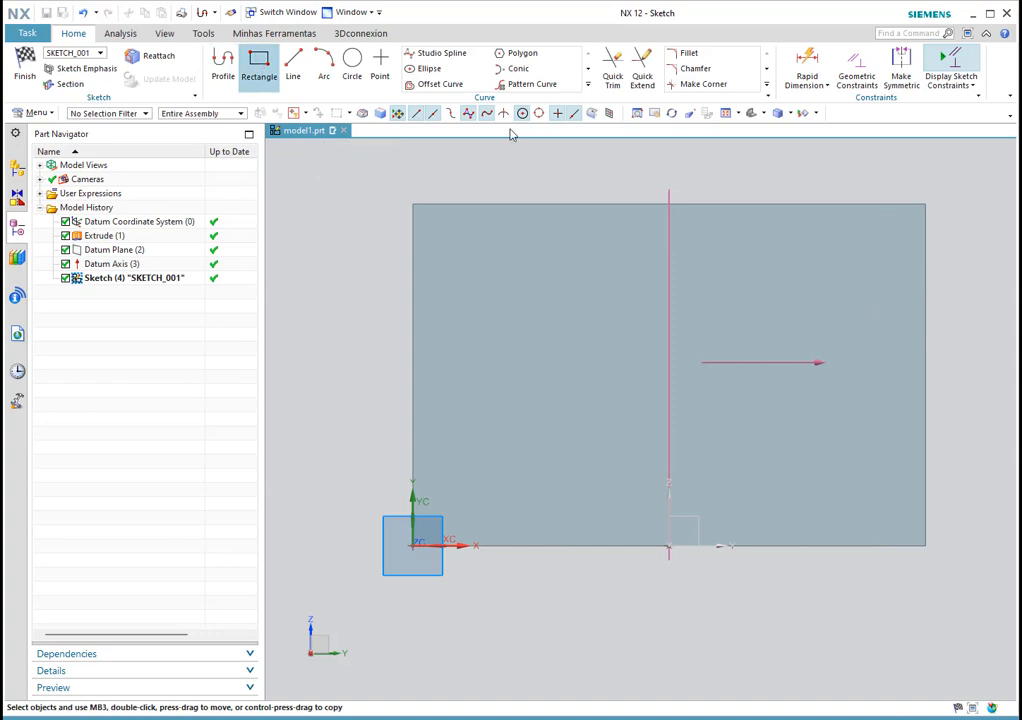
{"action": "left_click", "coordinate": [591, 311]}
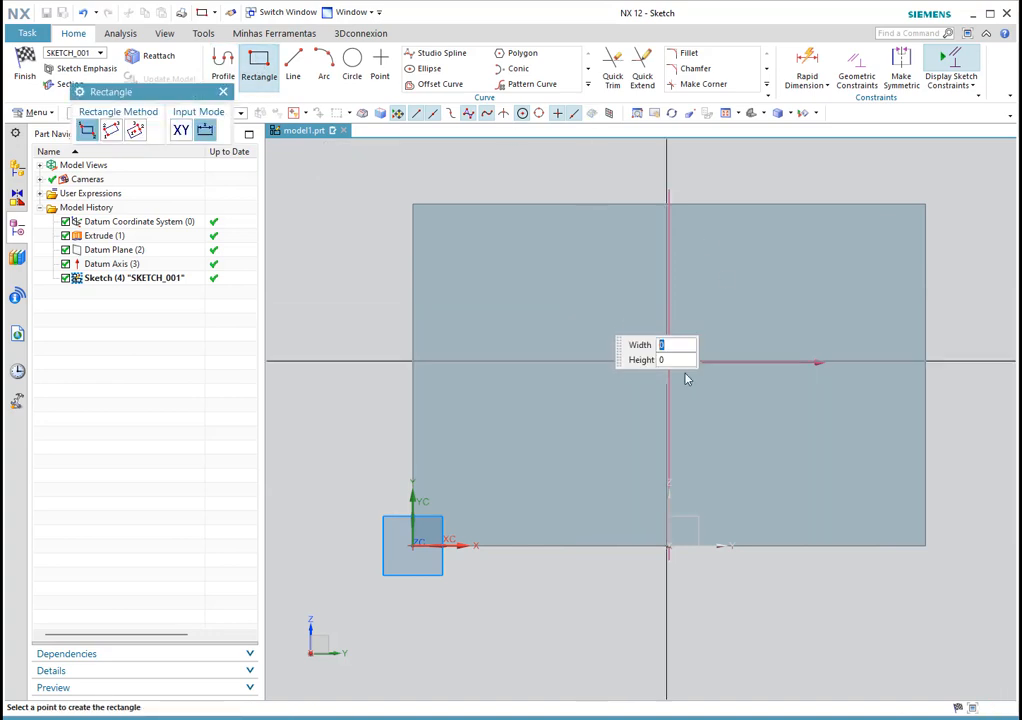
{"action": "left_click", "coordinate": [762, 420]}
{"action": "left_click", "coordinate": [352, 62]}
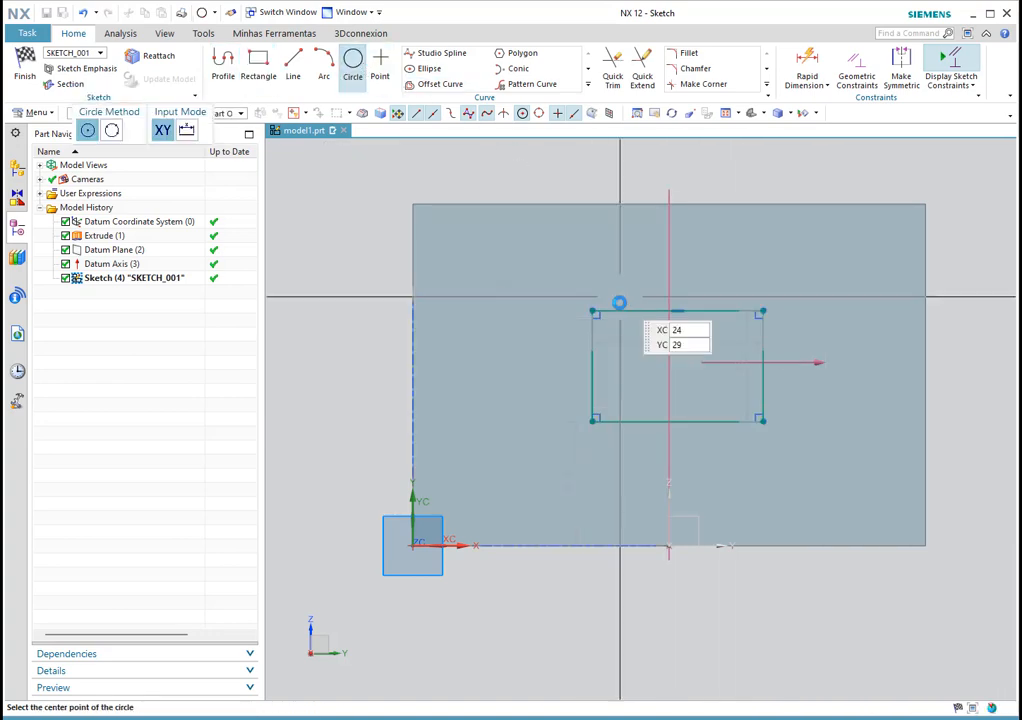
{"action": "left_click", "coordinate": [639, 355]}
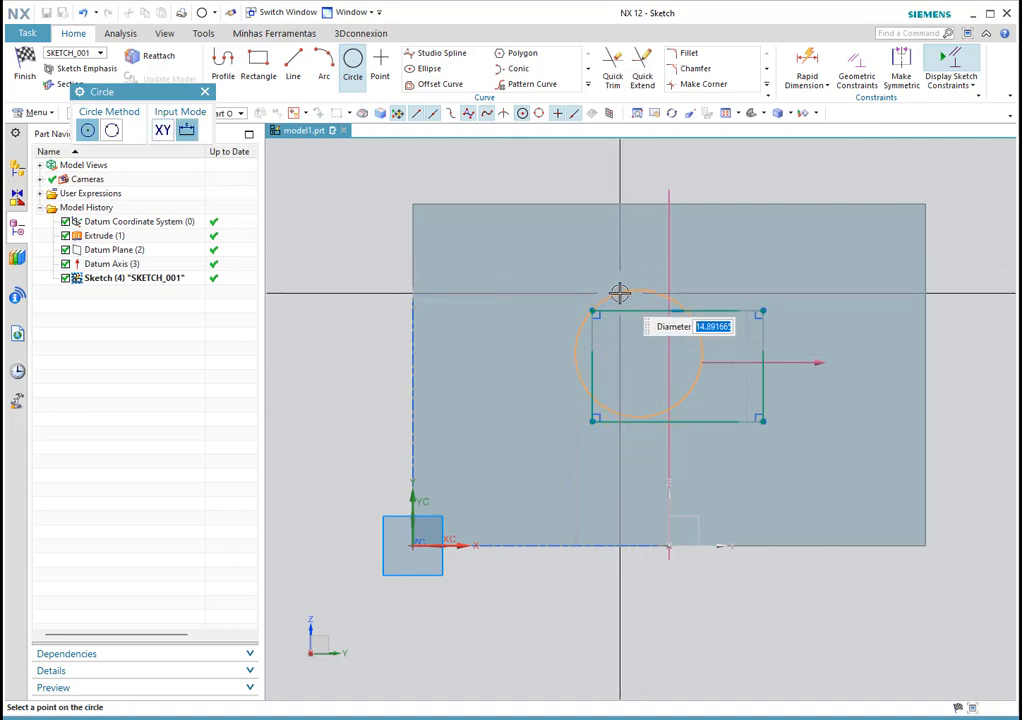
{"action": "key", "text": "Escape"}
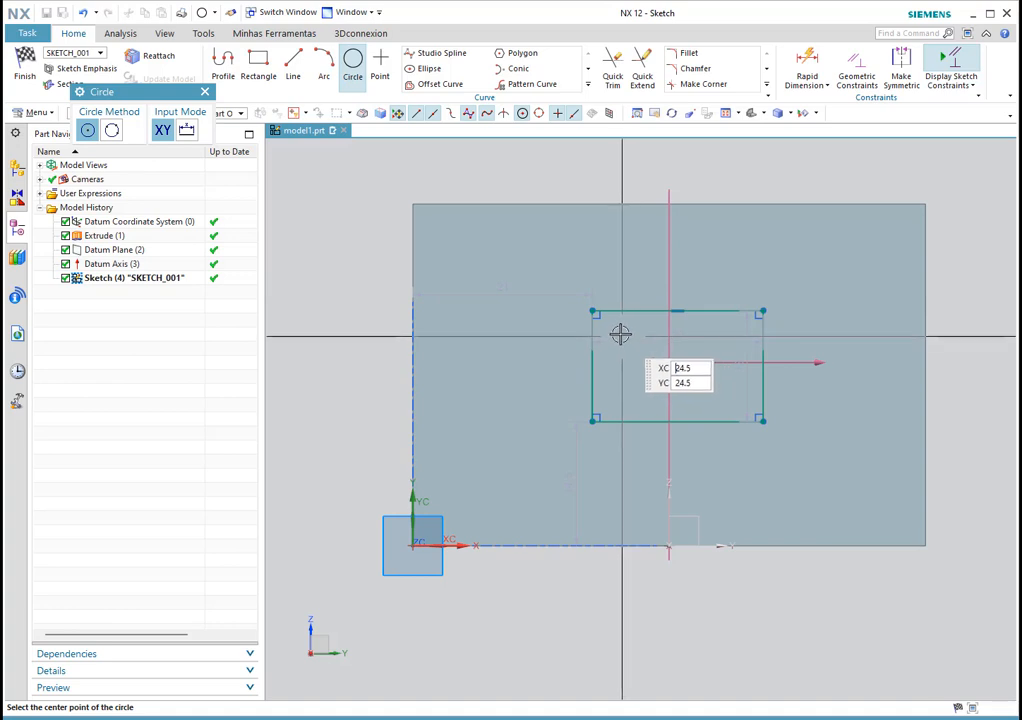
{"action": "left_click", "coordinate": [620, 334]}
{"action": "left_click", "coordinate": [601, 276]}
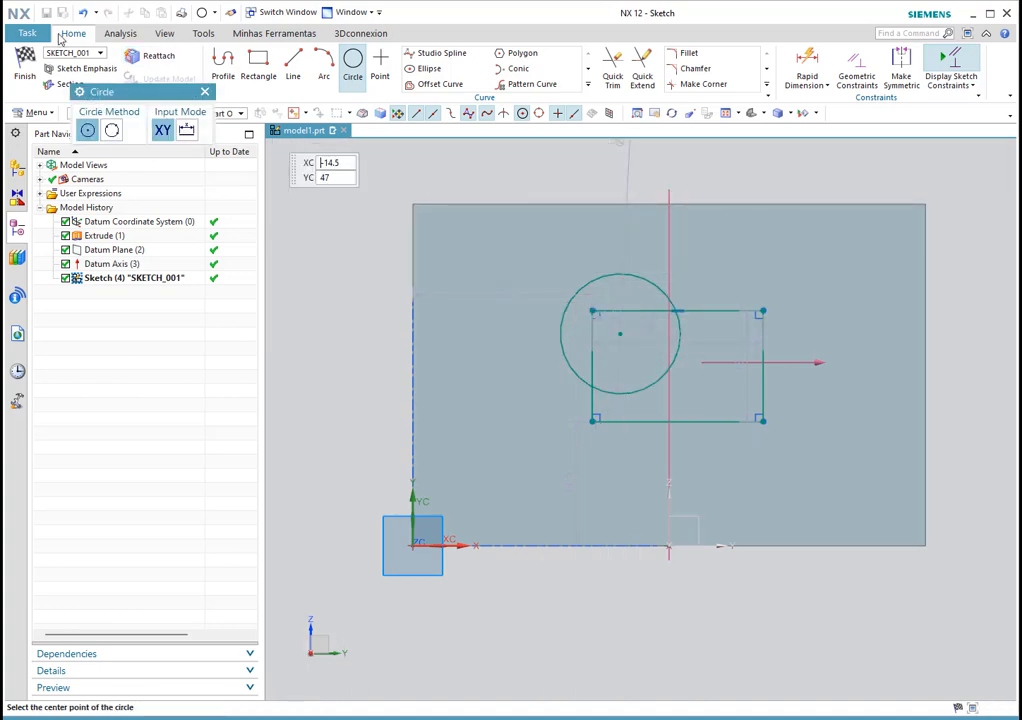
{"action": "left_click", "coordinate": [30, 64]}
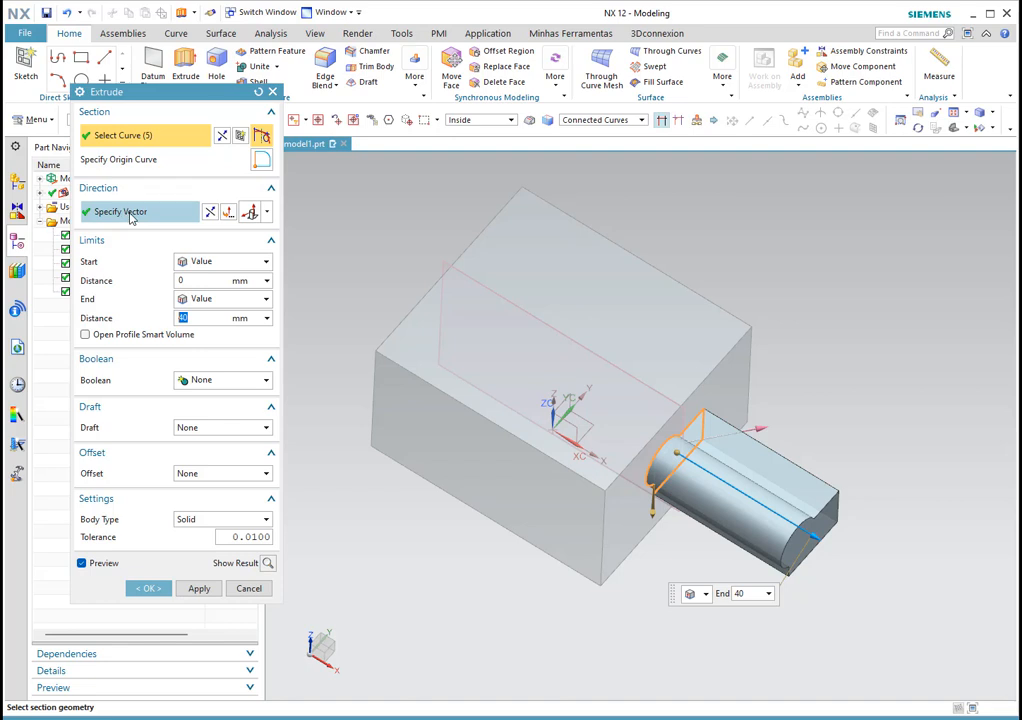
Step: Extrude the profile 21 mm along the datum axis and unite it with the block
{"action": "left_click", "coordinate": [267, 213]}
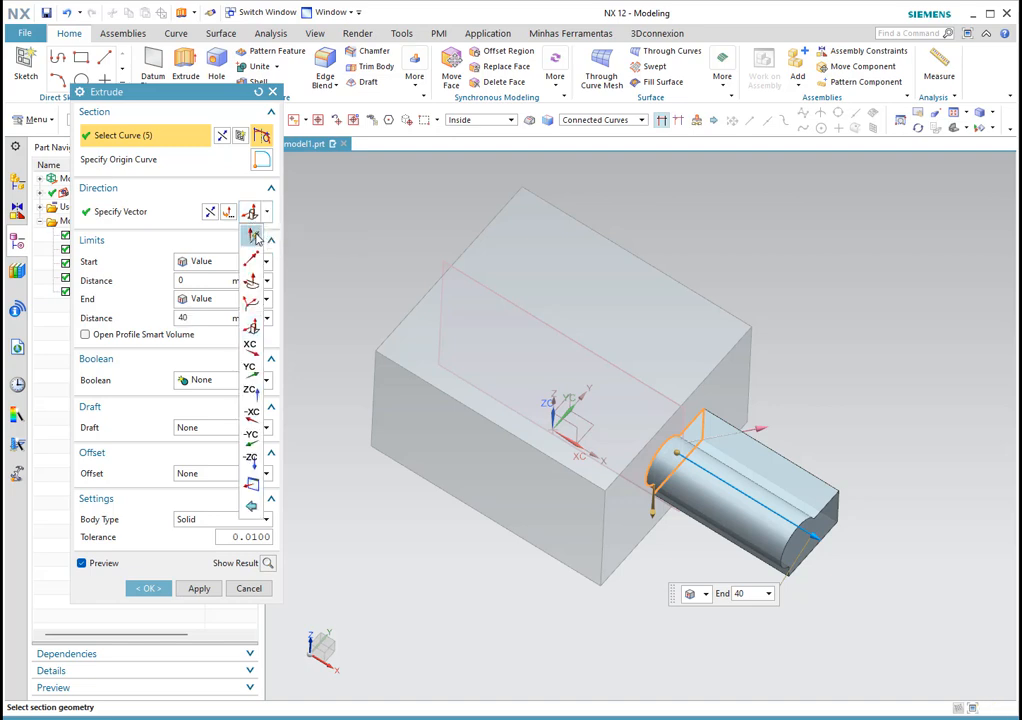
{"action": "left_click", "coordinate": [254, 235]}
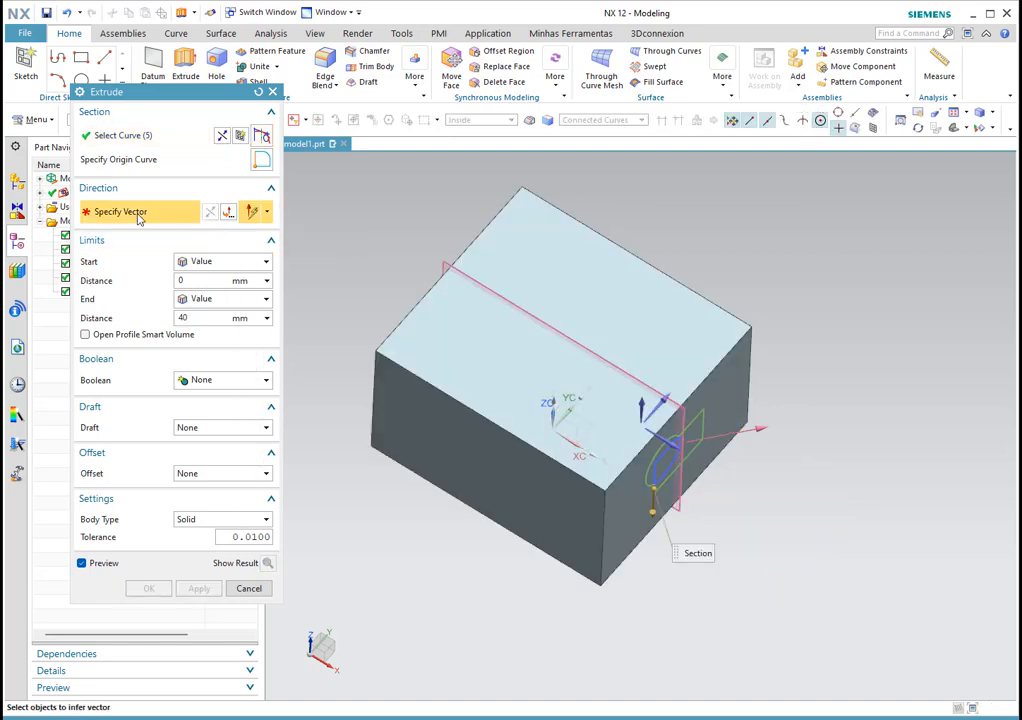
{"action": "left_click", "coordinate": [762, 429]}
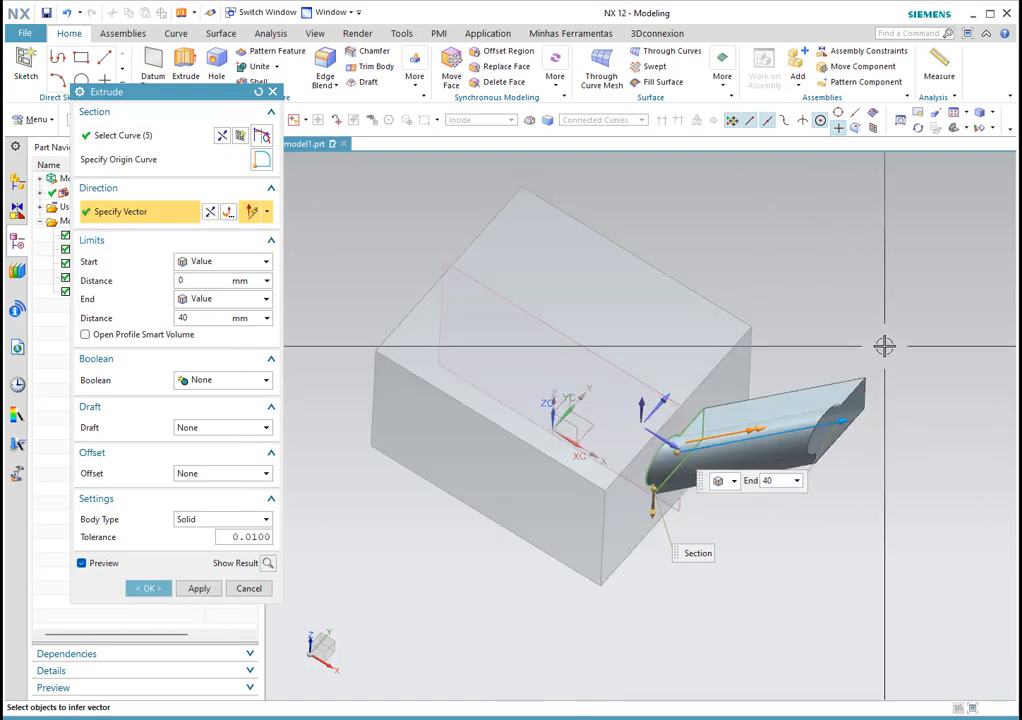
{"action": "left_click_drag", "start_coordinate": [874, 398], "coordinate": [764, 433]}
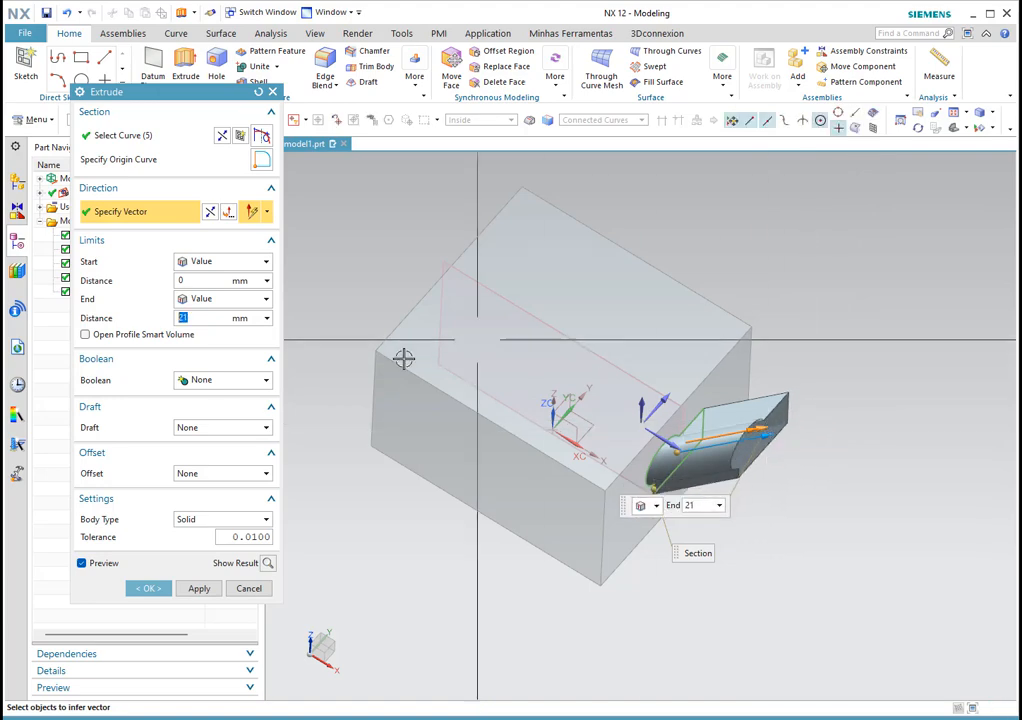
{"action": "middle_click_drag", "start_coordinate": [582, 372], "coordinate": [486, 315]}
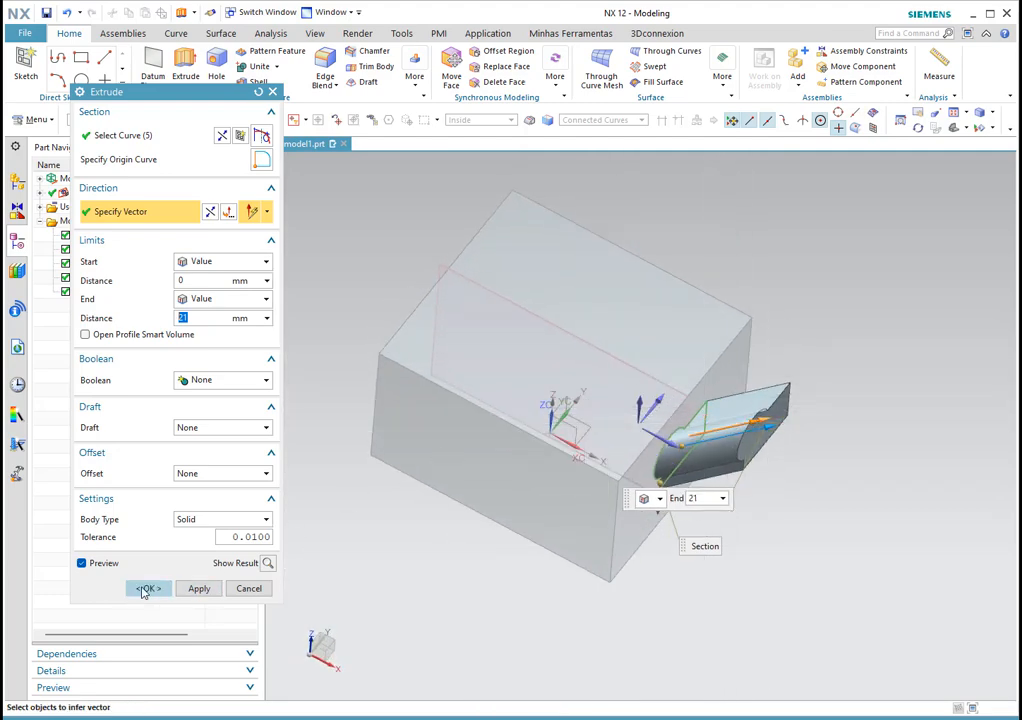
{"action": "left_click", "coordinate": [260, 379]}
{"action": "left_click", "coordinate": [228, 412]}
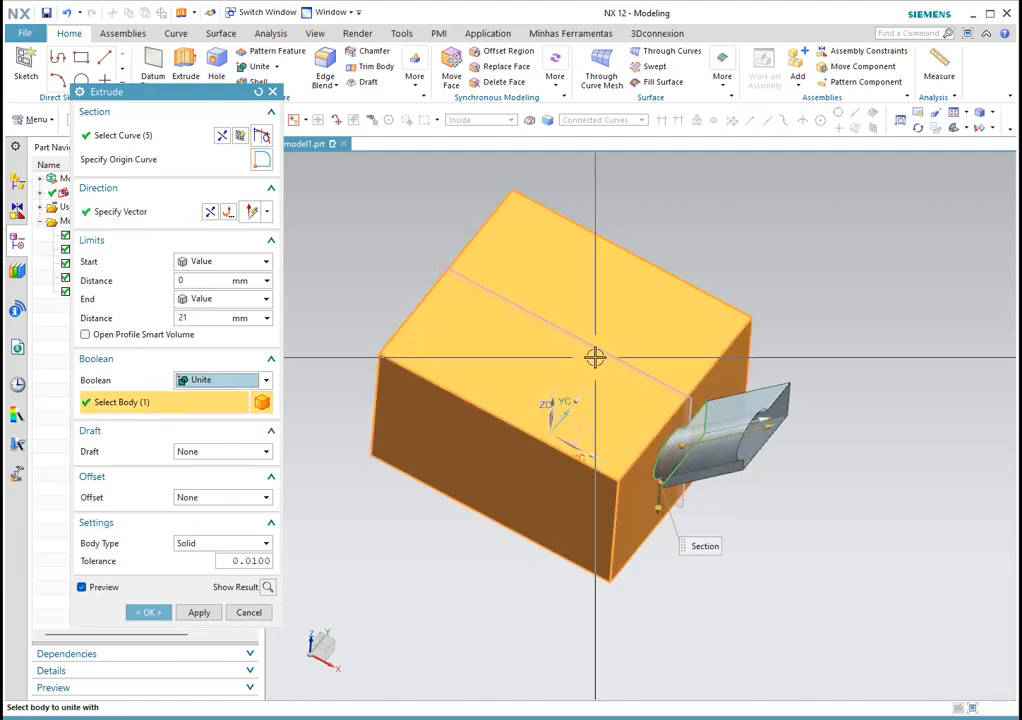
{"action": "left_click", "coordinate": [147, 612]}
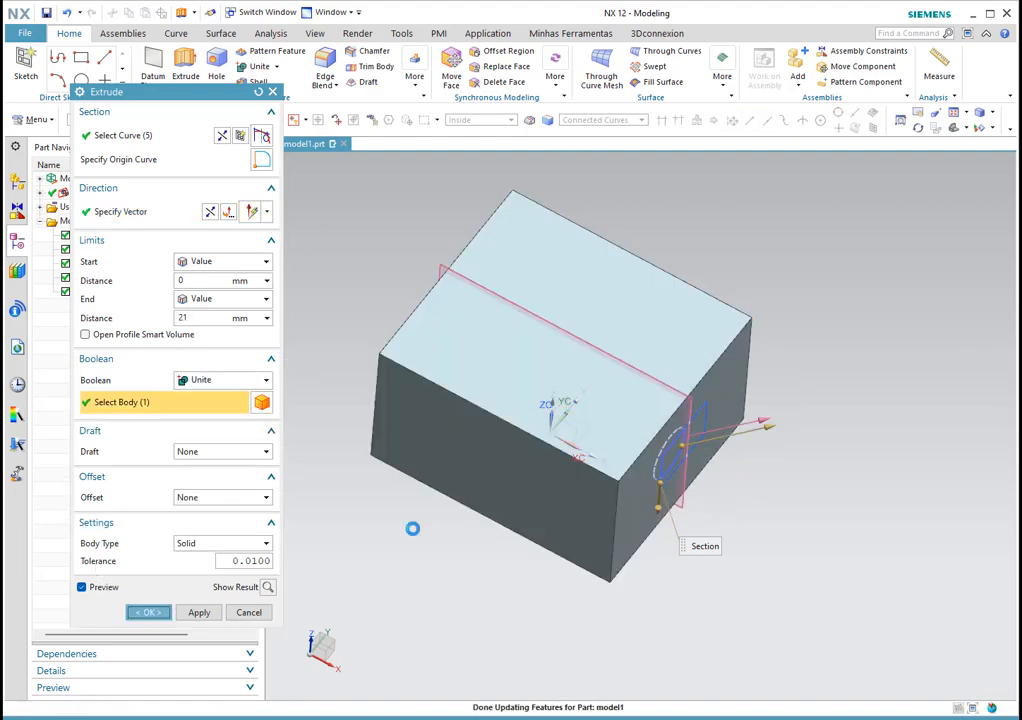
{"action": "scroll", "coordinate": [757, 436], "scroll_direction": "up", "scroll_amount": 5}
{"action": "middle_click_drag", "start_coordinate": [700, 394], "coordinate": [682, 346]}
{"action": "scroll", "coordinate": [684, 349], "scroll_direction": "down", "scroll_amount": 4}
{"action": "middle_click_drag", "start_coordinate": [606, 362], "coordinate": [580, 406]}
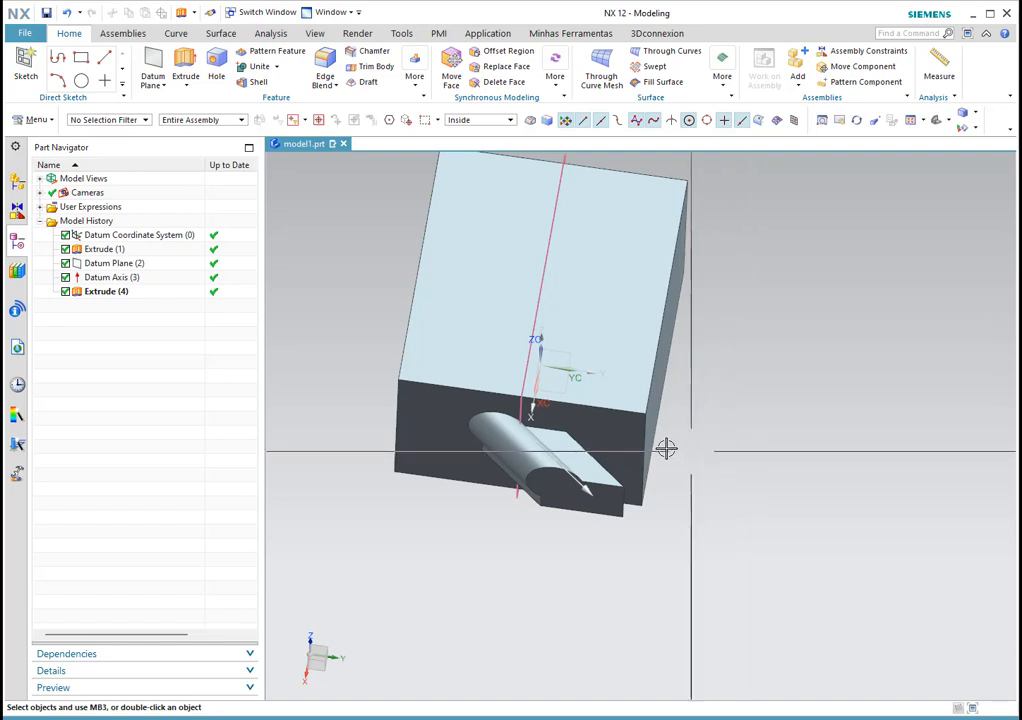
Step: Make Datum Plane (2) the current feature, rolling back the later axis and extrusion, and start a Datum CSYS
{"action": "left_click", "coordinate": [111, 279]}
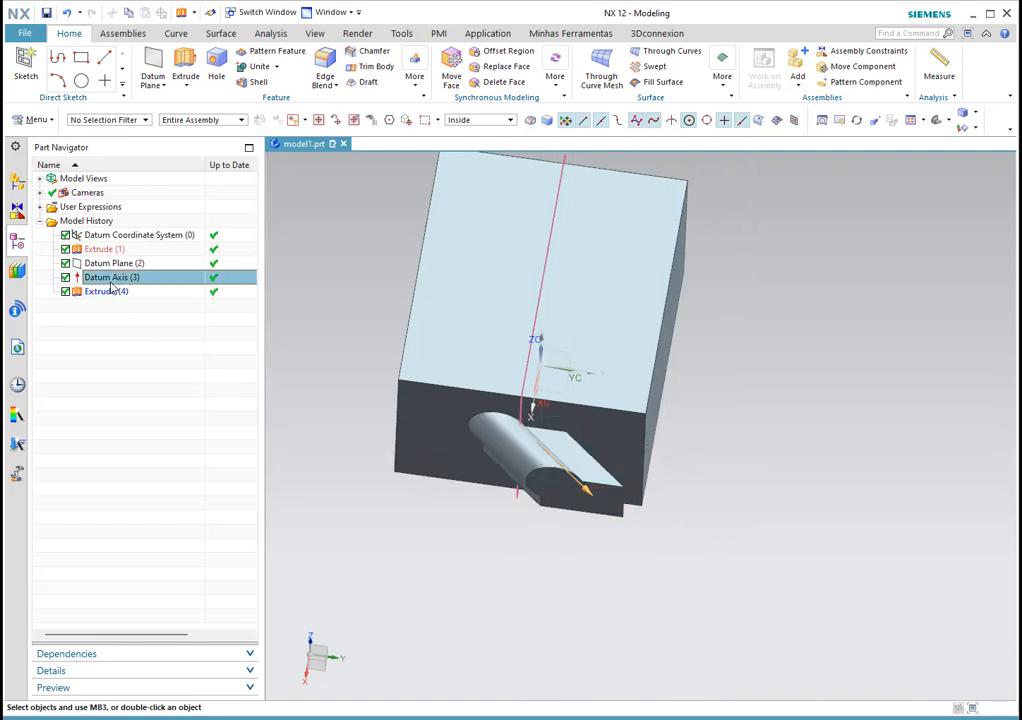
{"action": "left_click", "coordinate": [112, 264]}
{"action": "right_click", "coordinate": [105, 268]}
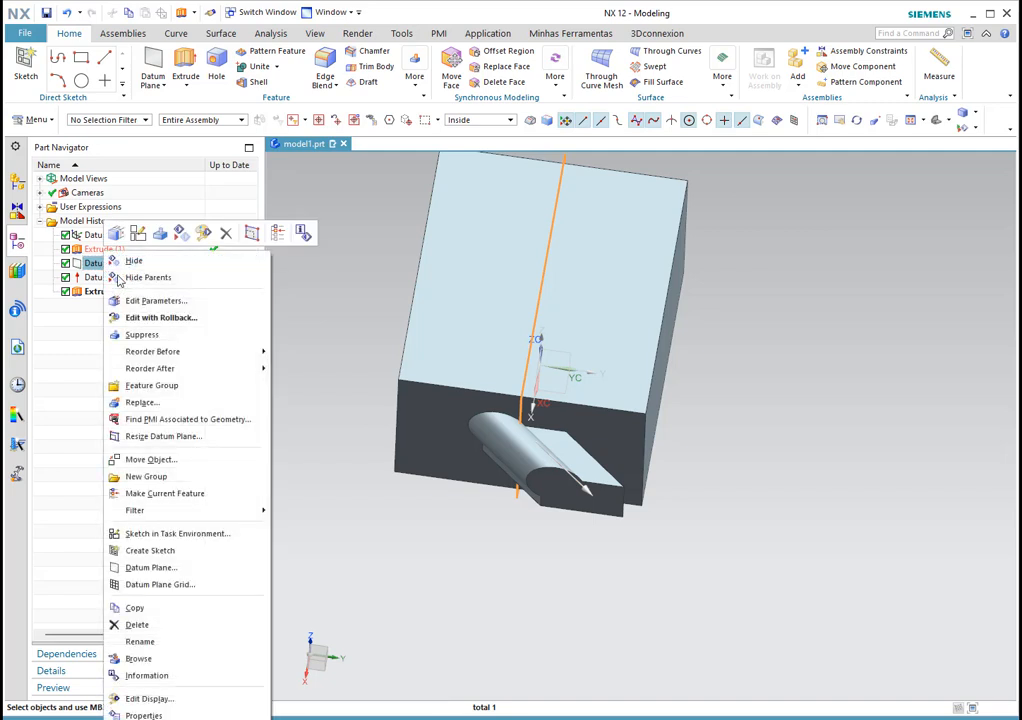
{"action": "left_click", "coordinate": [165, 493]}
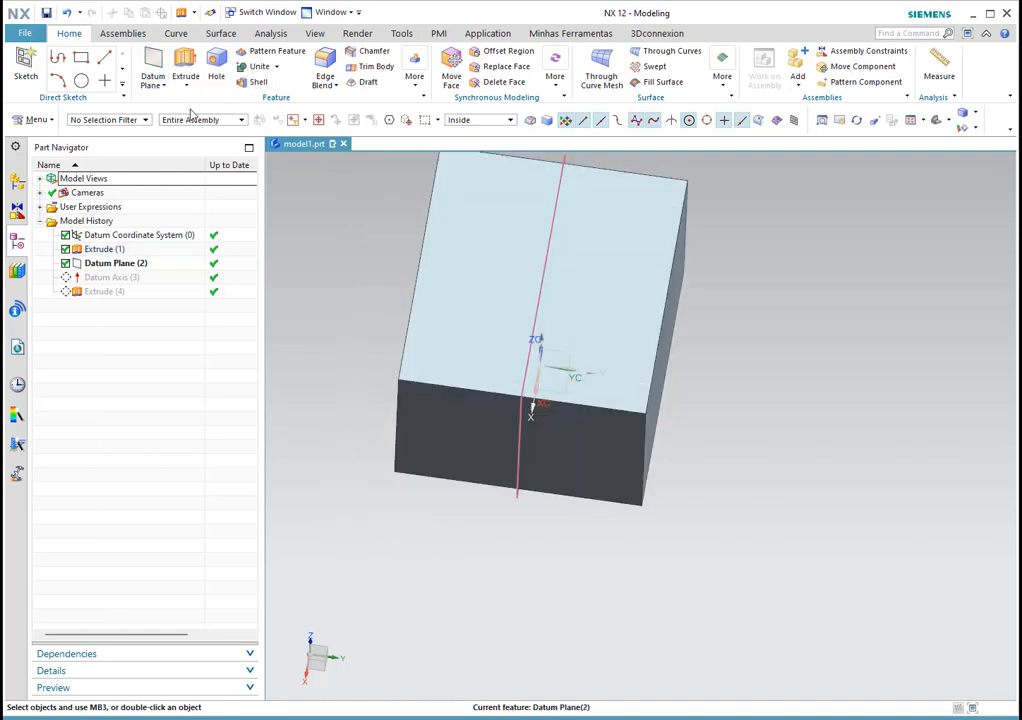
{"action": "left_click", "coordinate": [163, 87]}
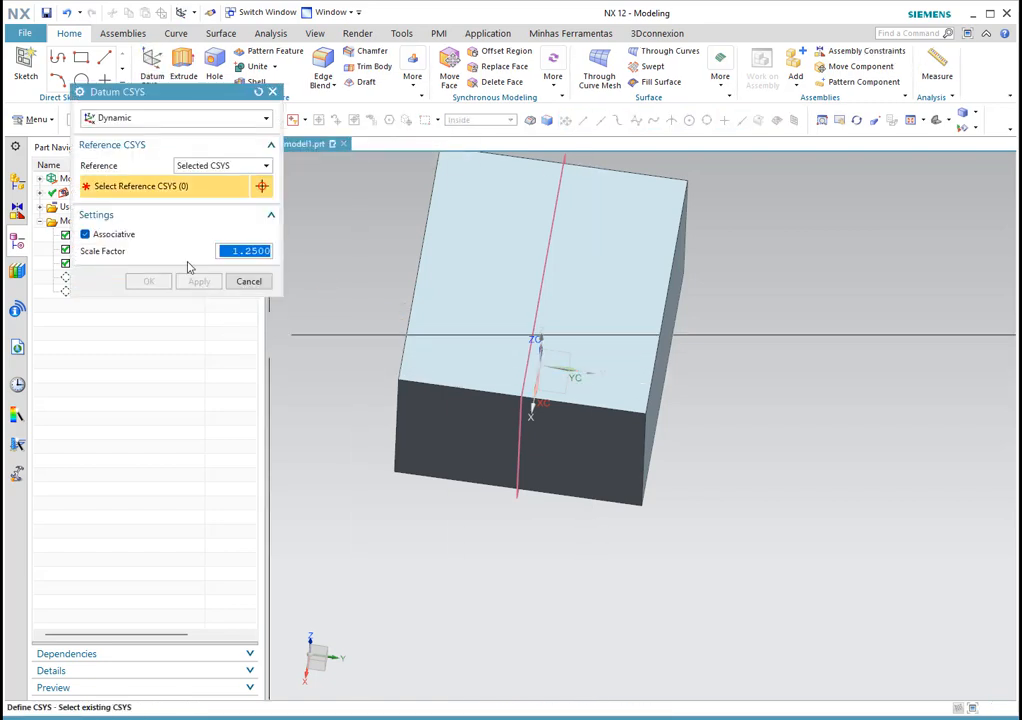
Step: Set the Datum CSYS reference to WCS after trying Absolute and Selected CSYS
{"action": "left_click", "coordinate": [190, 166]}
{"action": "left_click", "coordinate": [187, 180]}
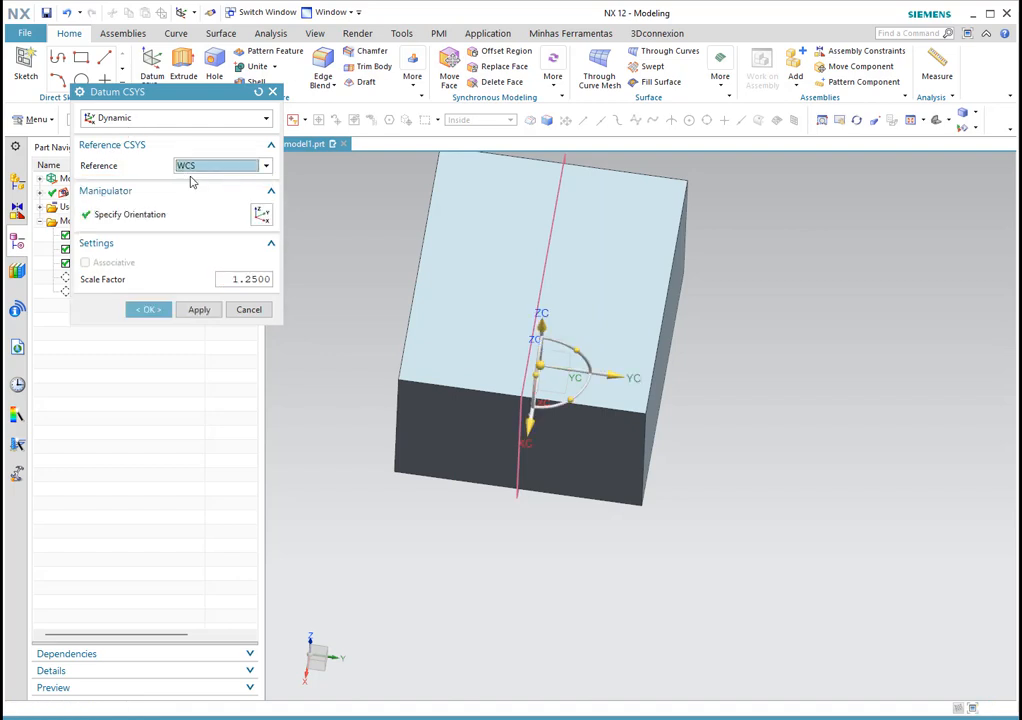
{"action": "middle_click_drag", "start_coordinate": [630, 405], "coordinate": [627, 372]}
{"action": "left_click", "coordinate": [189, 167]}
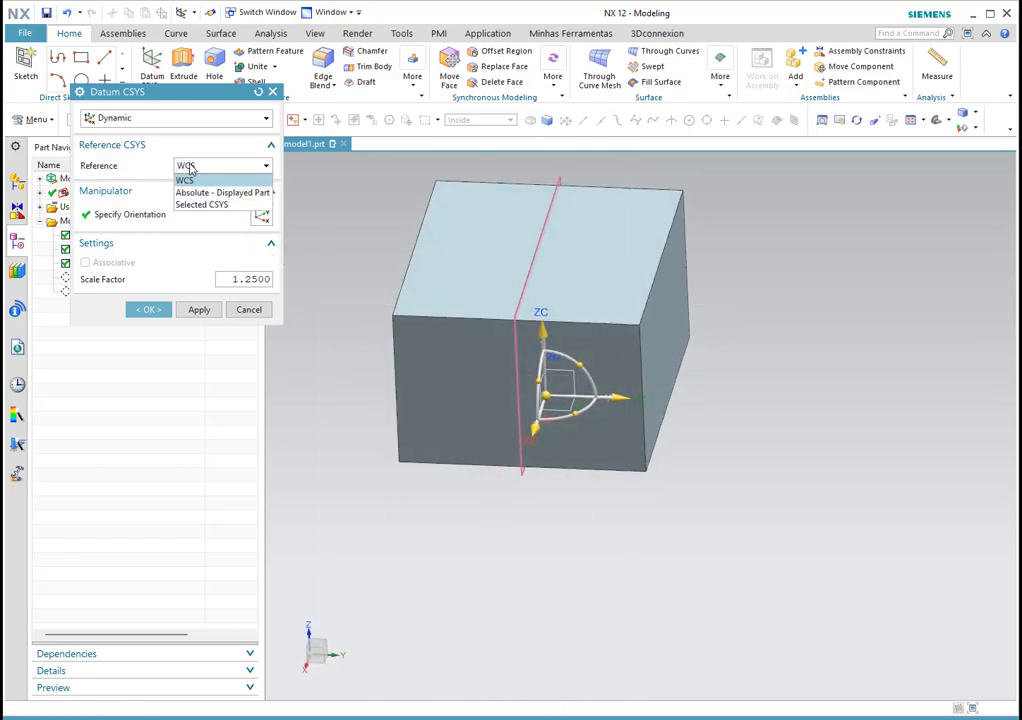
{"action": "left_click", "coordinate": [211, 193]}
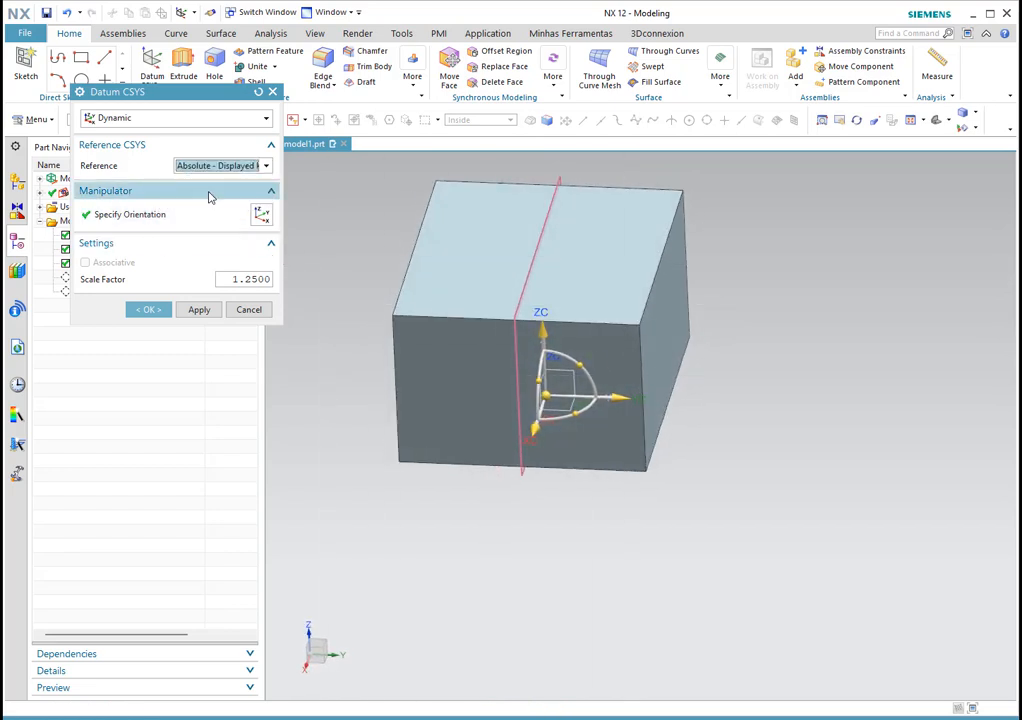
{"action": "left_click", "coordinate": [212, 167]}
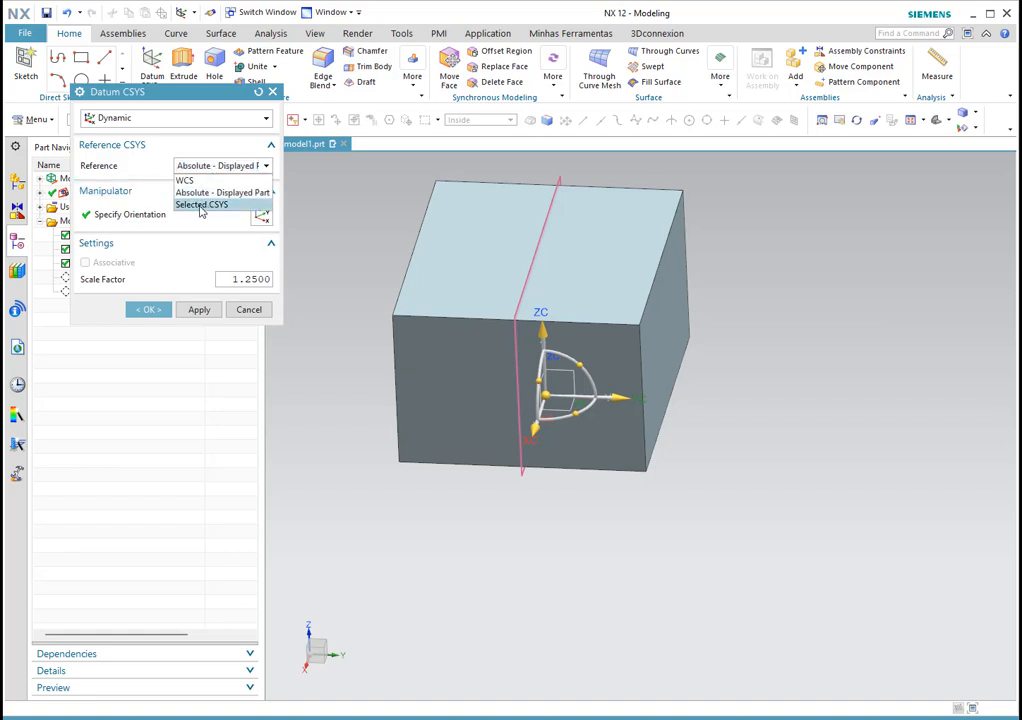
{"action": "left_click", "coordinate": [200, 204]}
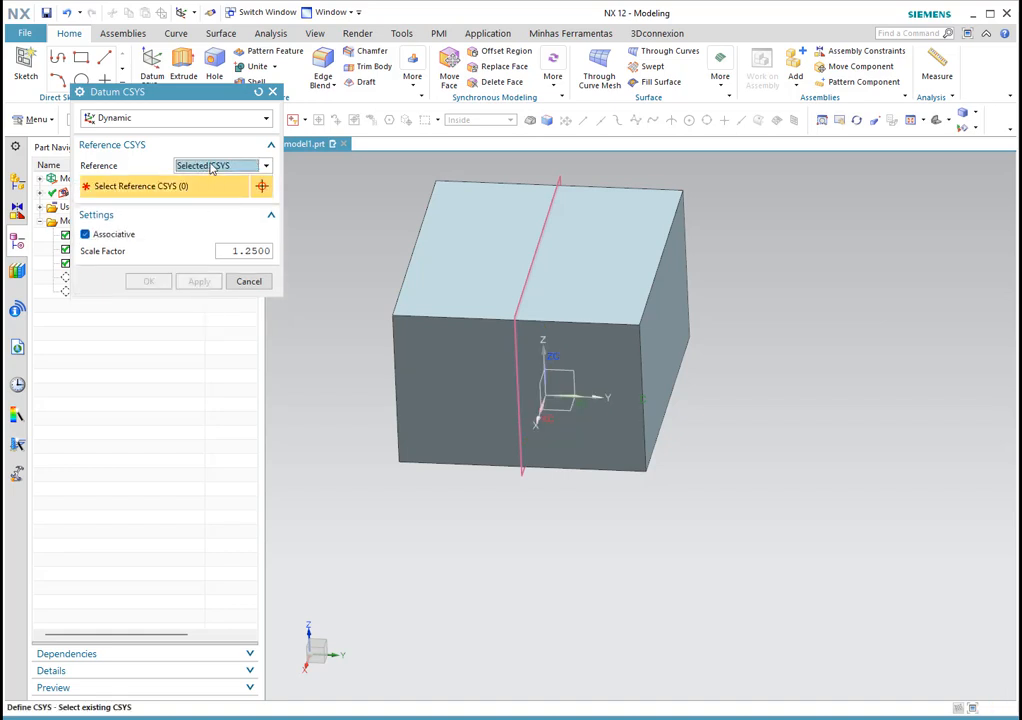
{"action": "left_click", "coordinate": [210, 167]}
{"action": "left_click", "coordinate": [211, 179]}
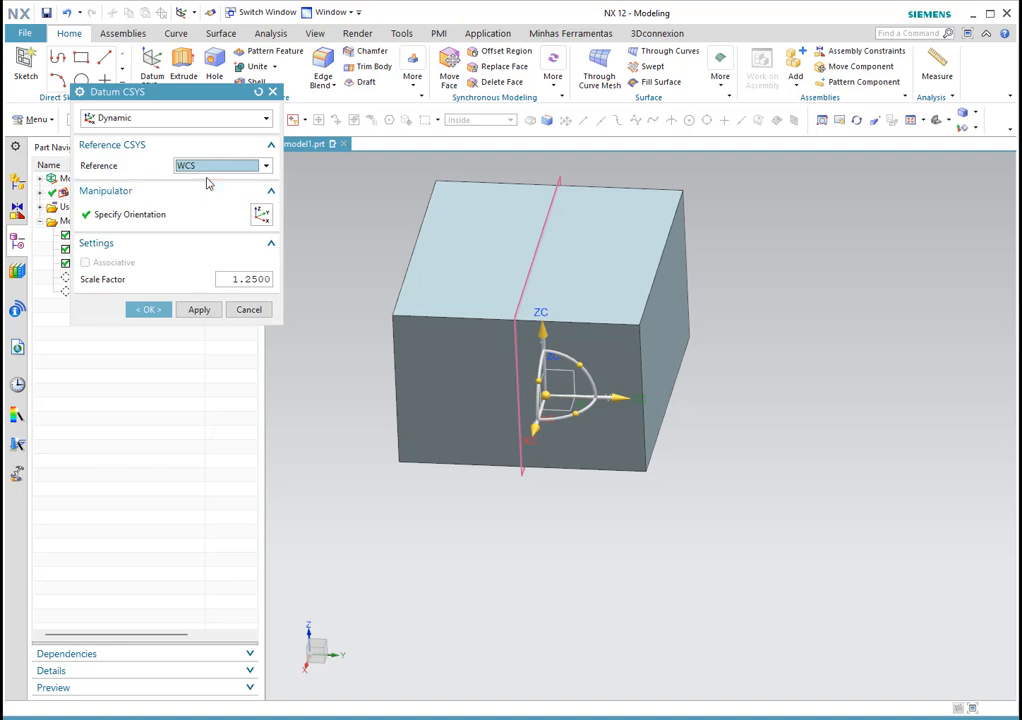
Step: Activate the CSYS manipulator and bring up the Point dialog for its origin
{"action": "left_click", "coordinate": [121, 216]}
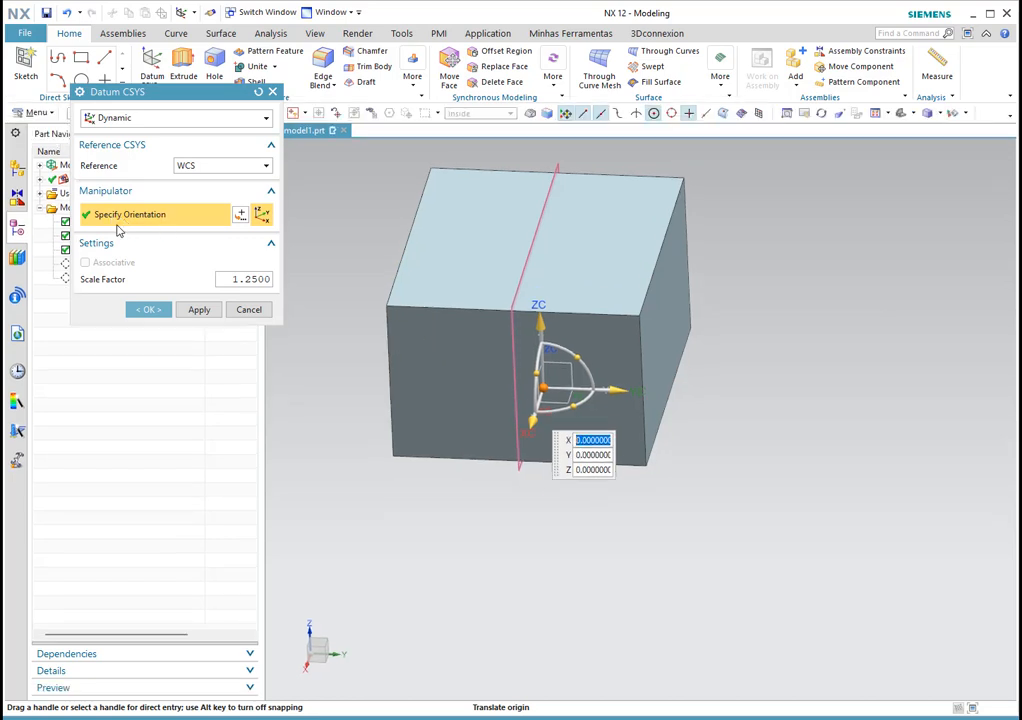
{"action": "mouse_move", "coordinate": [739, 401]}
{"action": "middle_mouse_down"}
{"action": "mouse_move", "coordinate": [714, 390]}
{"action": "mouse_move", "coordinate": [720, 400]}
{"action": "middle_mouse_up"}
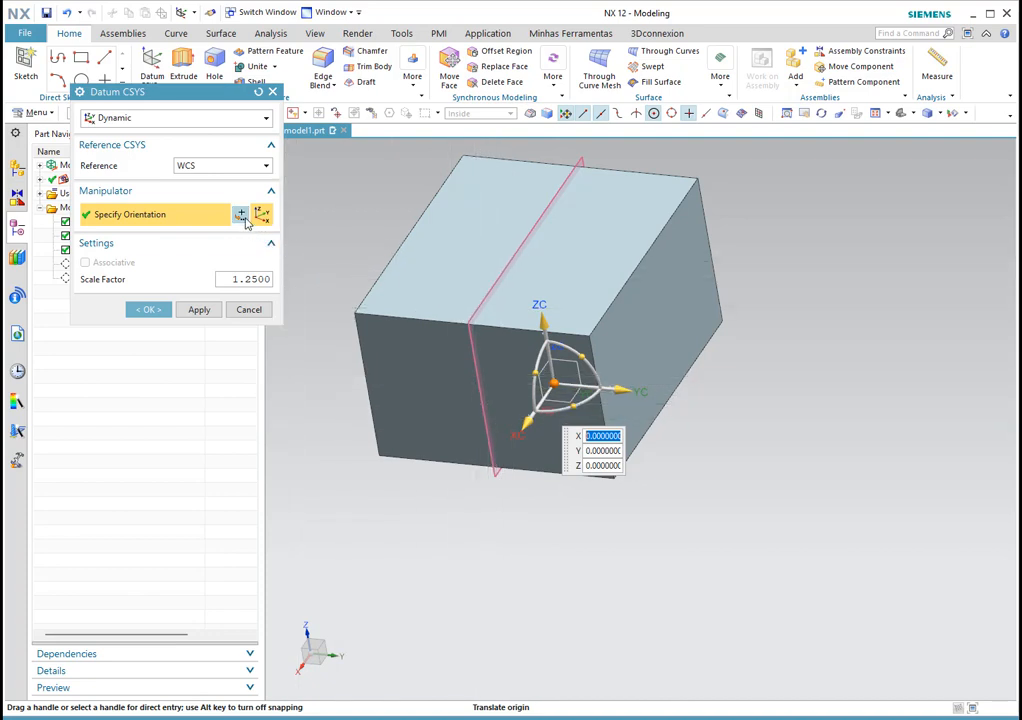
{"action": "key", "text": "Escape"}
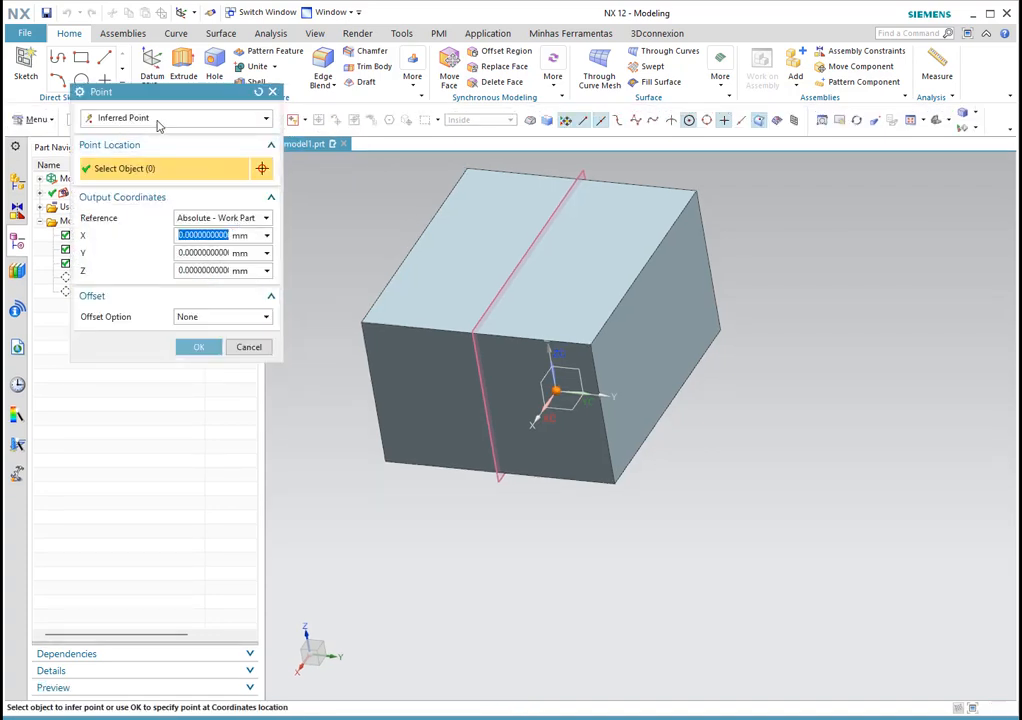
Step: Place the origin with Point on Face on the block's front face at U 0.5, V 0.5
{"action": "left_click", "coordinate": [128, 120]}
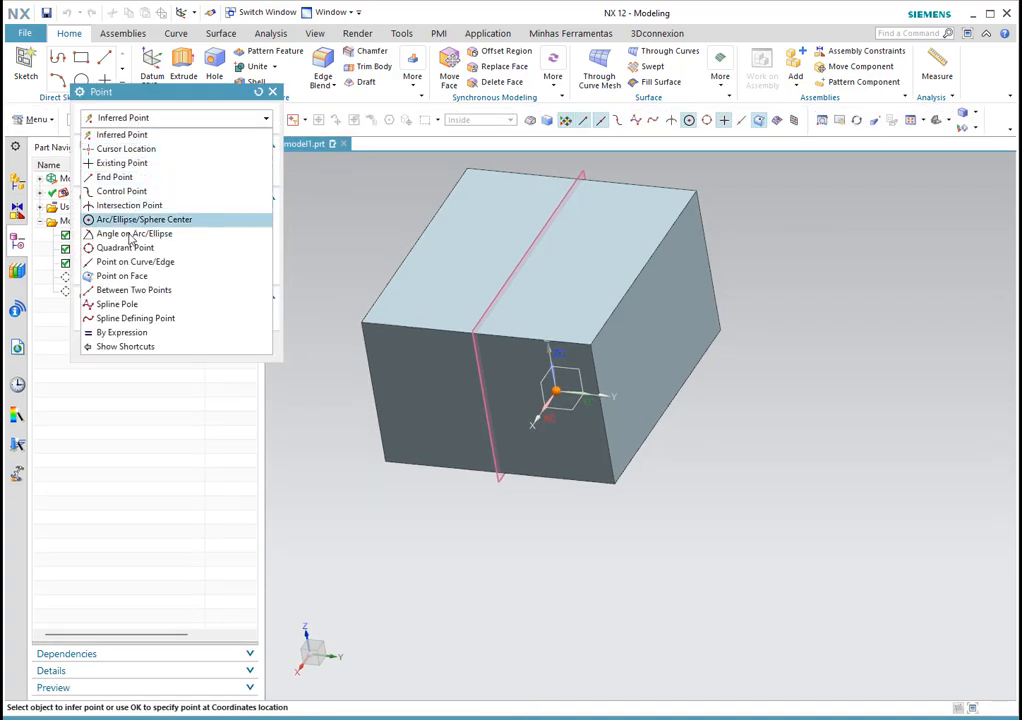
{"action": "left_click", "coordinate": [128, 277]}
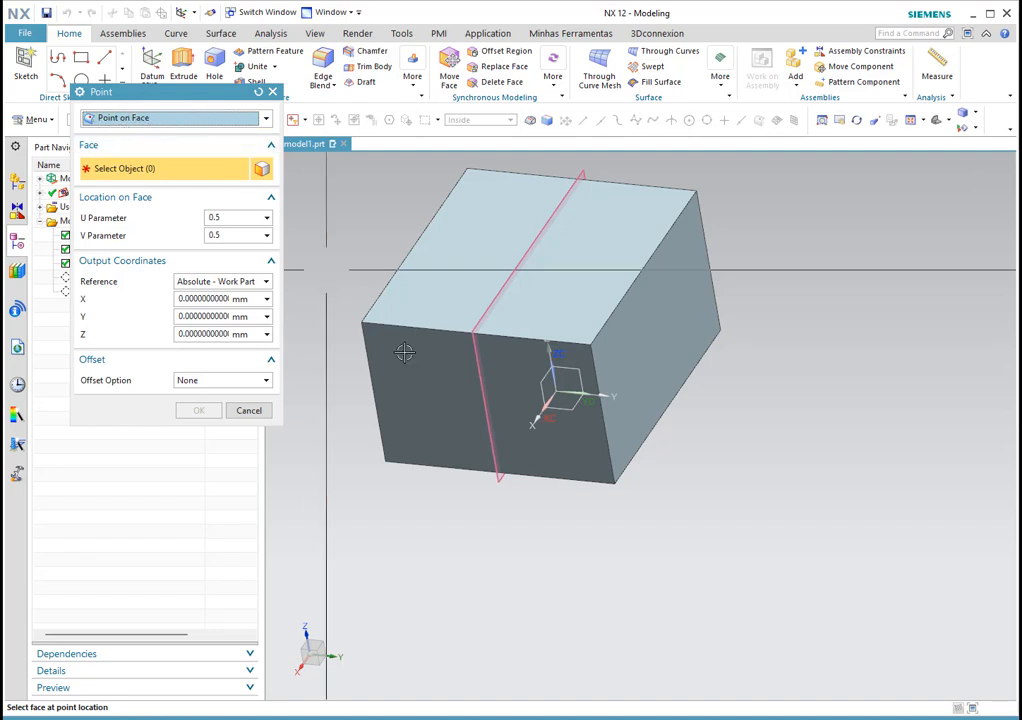
{"action": "left_click", "coordinate": [441, 381]}
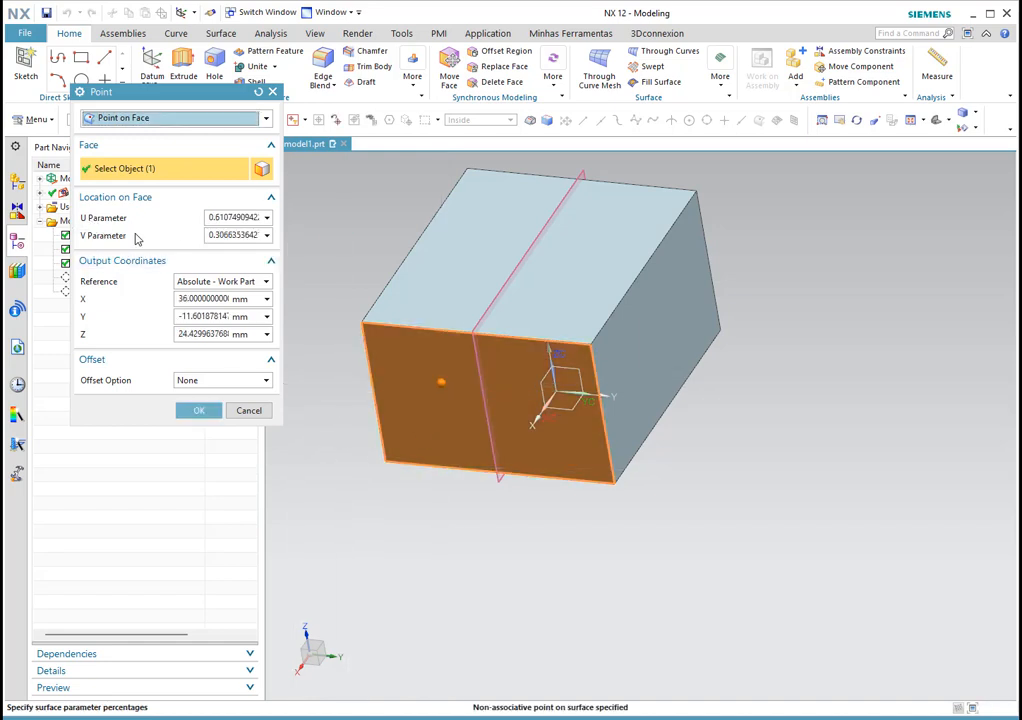
{"action": "left_click_drag", "start_coordinate": [210, 217], "coordinate": [295, 225]}
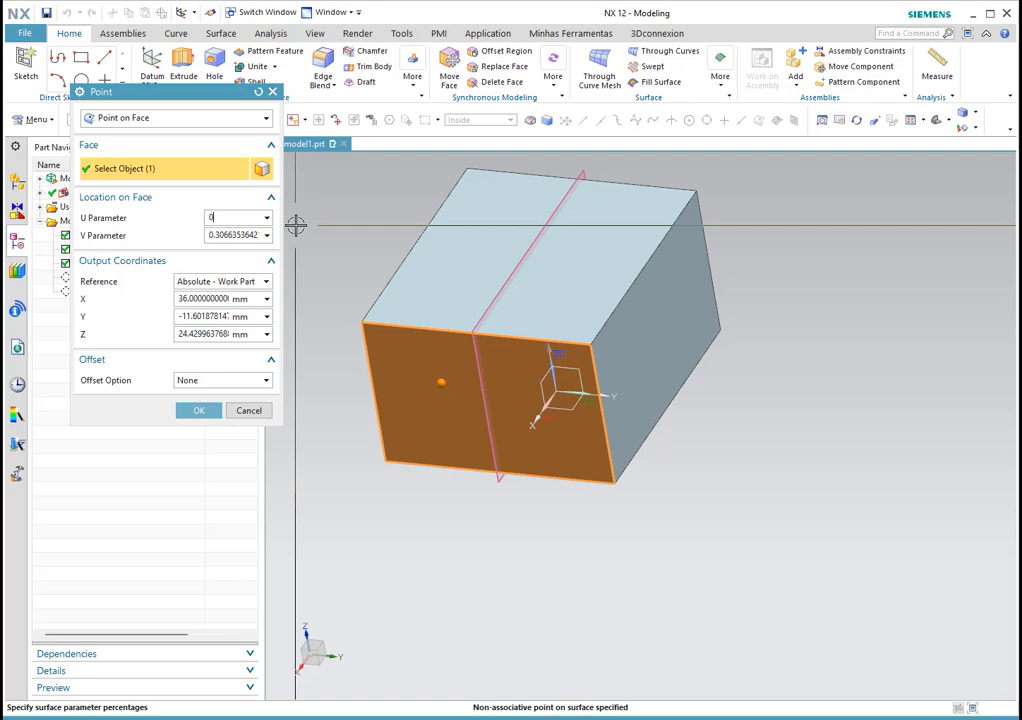
{"action": "type", "text": "0.5"}
{"action": "key", "text": "Tab"}
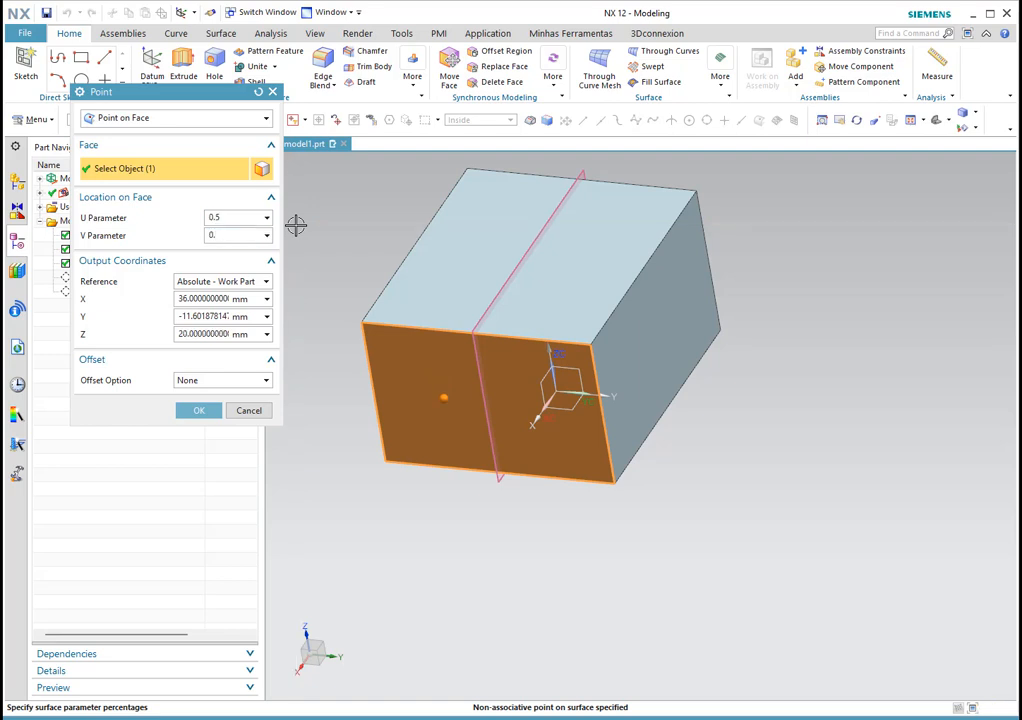
{"action": "left_click", "coordinate": [225, 216]}
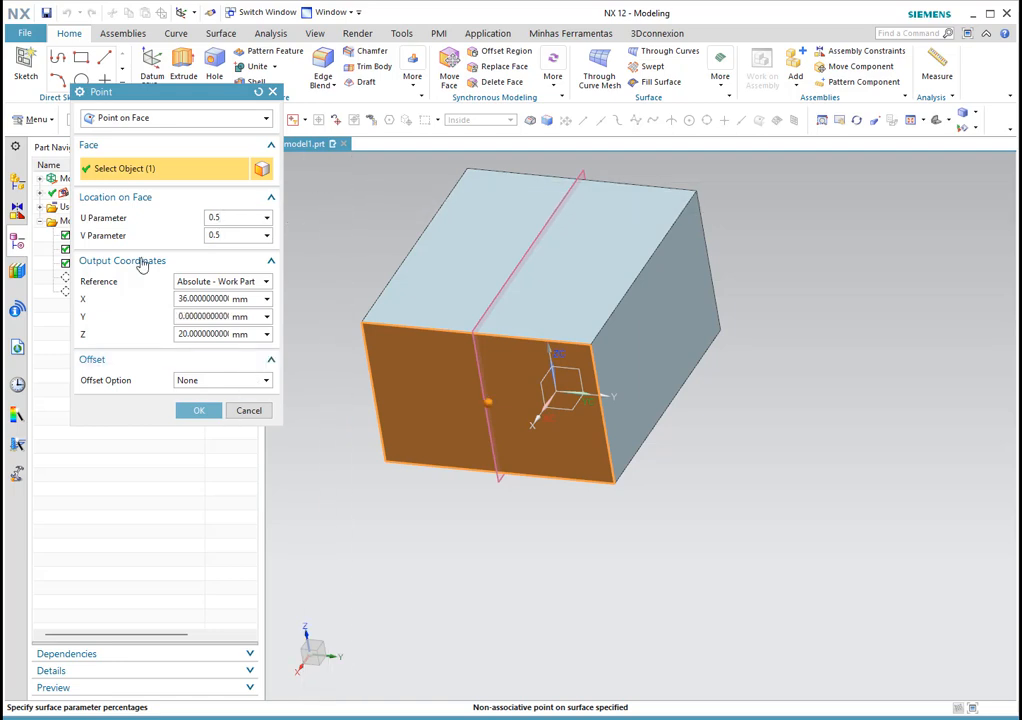
Step: Accept the face-centre origin, rotate the CSYS 45° about Z, and create Datum Coordinate System (3)
{"action": "left_click", "coordinate": [199, 411]}
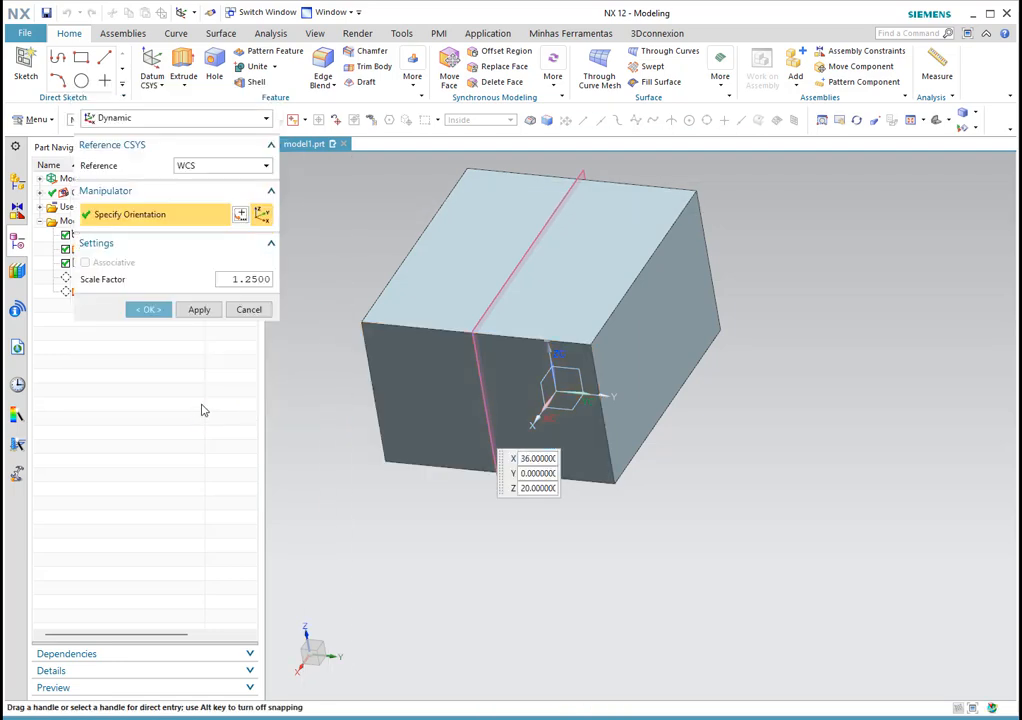
{"action": "middle_click_drag", "start_coordinate": [504, 303], "coordinate": [579, 322]}
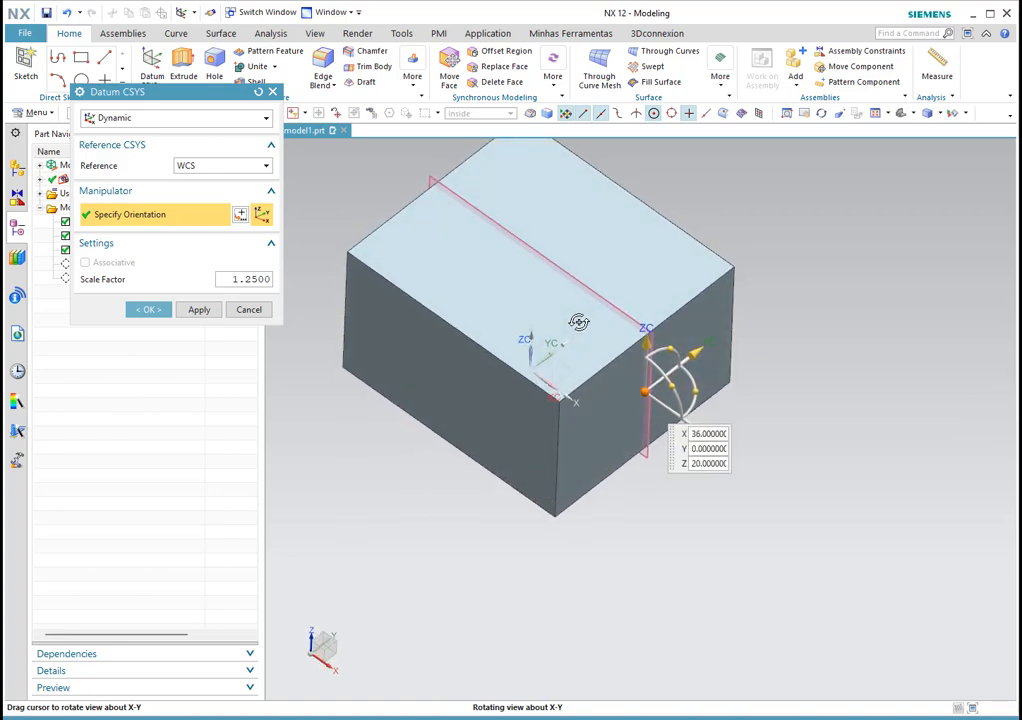
{"action": "left_click", "coordinate": [703, 388]}
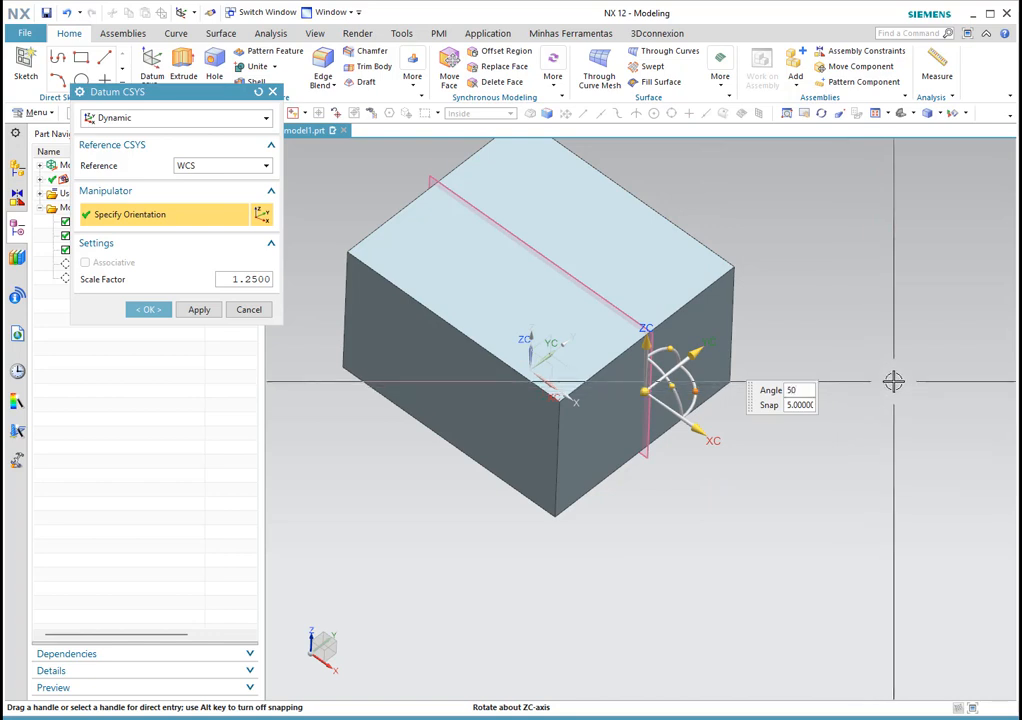
{"action": "key", "text": "Return"}
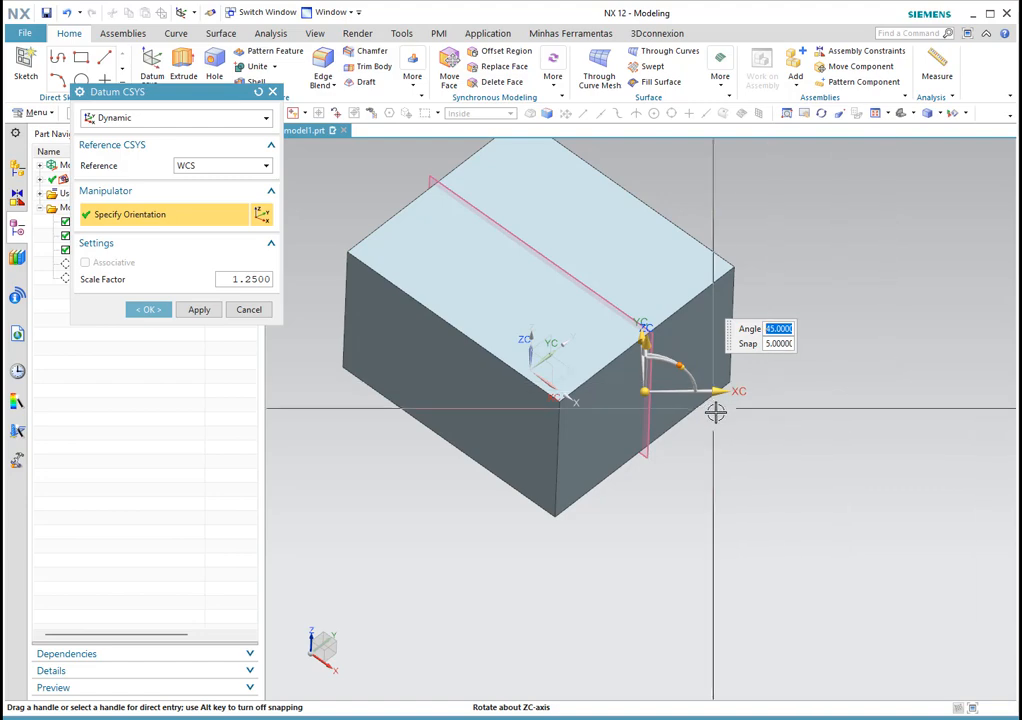
{"action": "middle_click_drag", "start_coordinate": [657, 497], "coordinate": [689, 522]}
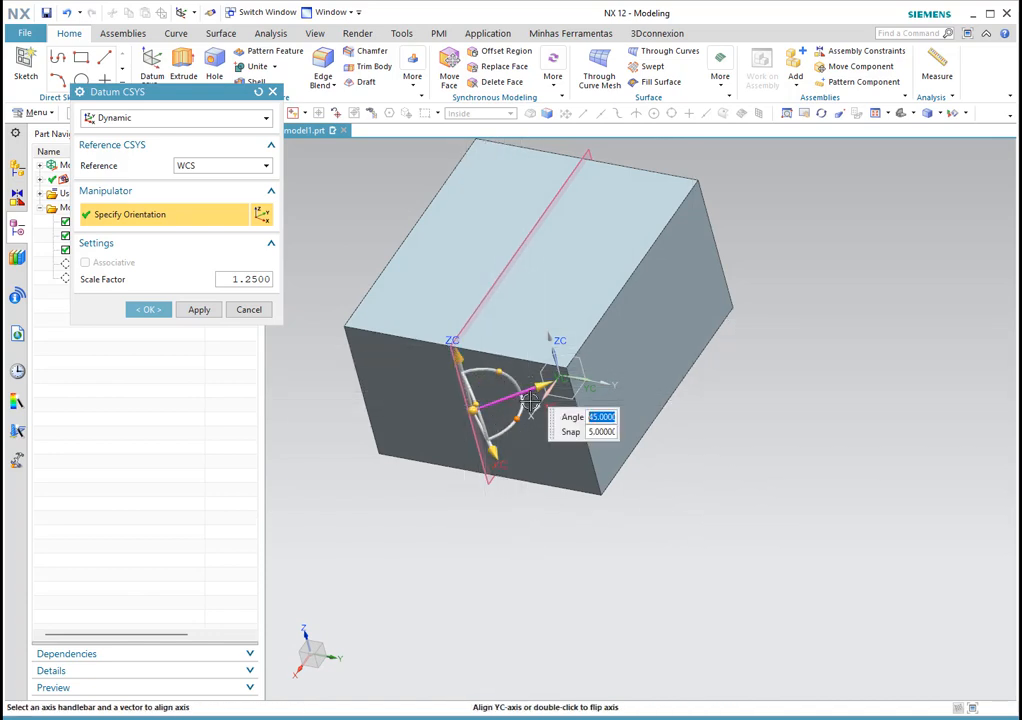
{"action": "mouse_move", "coordinate": [657, 530]}
{"action": "middle_mouse_down"}
{"action": "mouse_move", "coordinate": [682, 506]}
{"action": "mouse_move", "coordinate": [657, 488]}
{"action": "mouse_move", "coordinate": [650, 516]}
{"action": "mouse_move", "coordinate": [675, 518]}
{"action": "middle_mouse_up"}
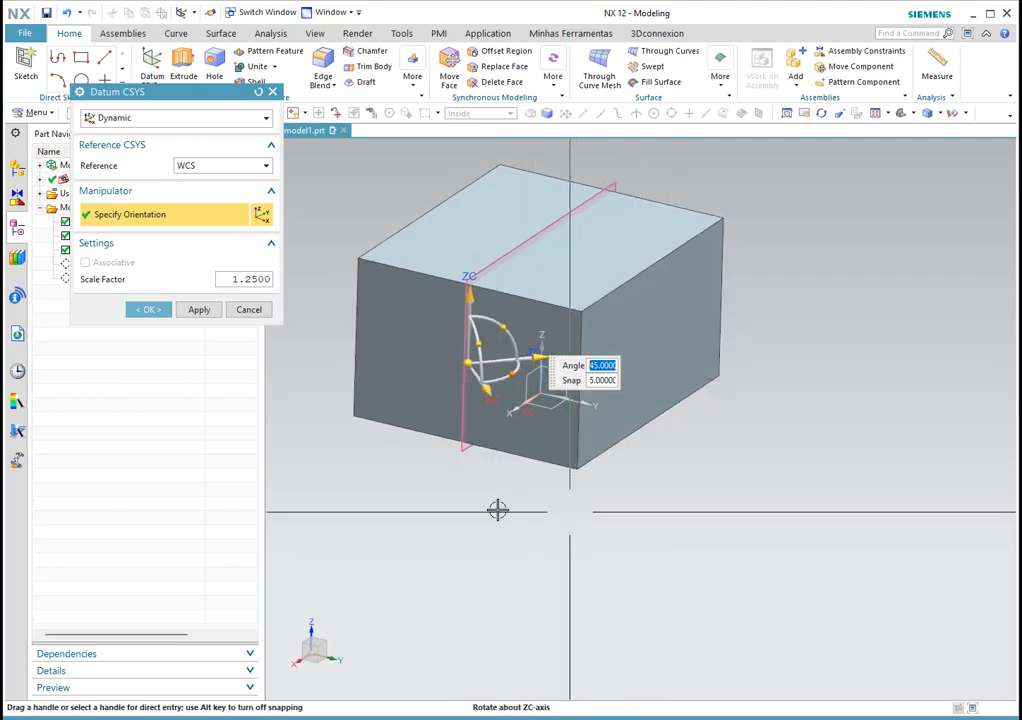
{"action": "left_click", "coordinate": [148, 310]}
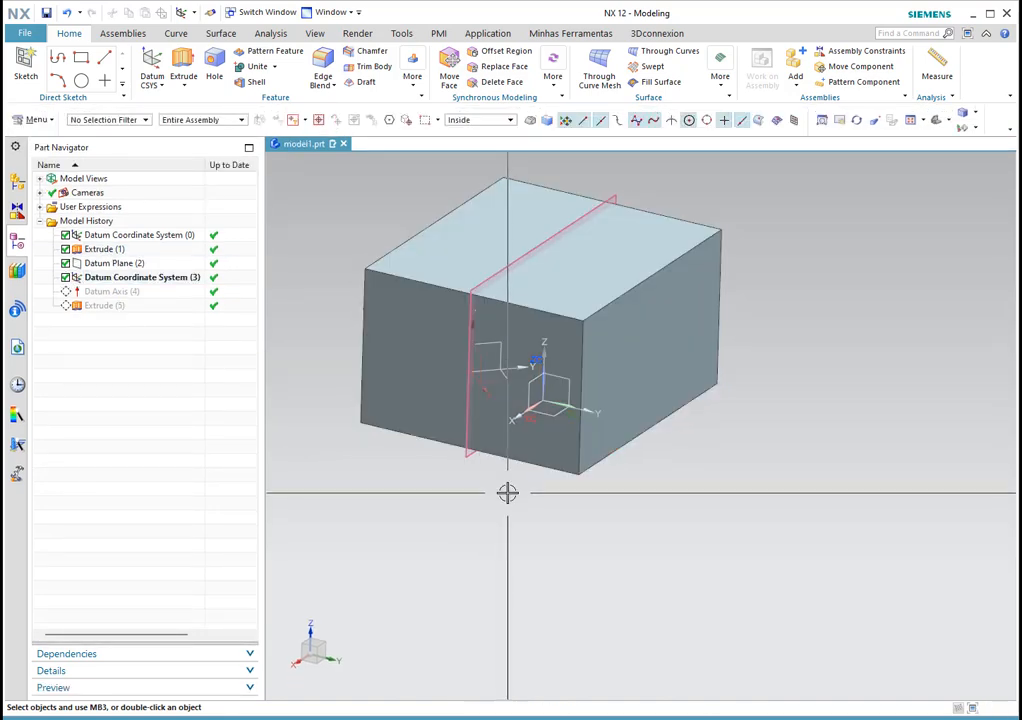
Step: Start a new extrusion with its sketch placed on the datum plane
{"action": "middle_click_drag", "start_coordinate": [500, 509], "coordinate": [558, 522]}
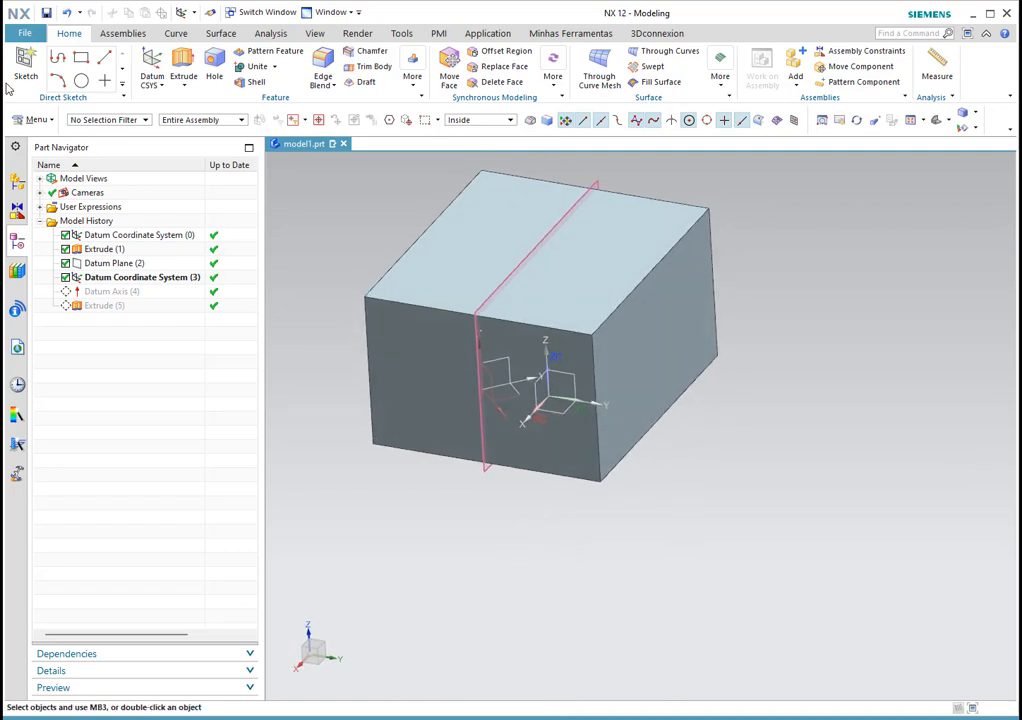
{"action": "left_click", "coordinate": [180, 62]}
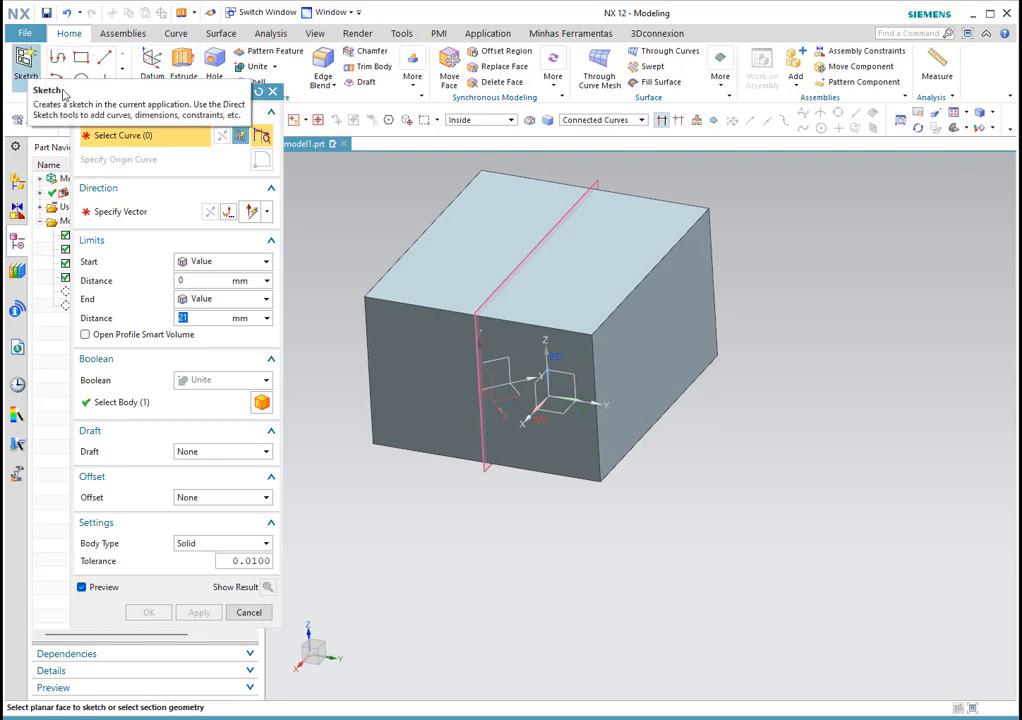
{"action": "left_click", "coordinate": [507, 357]}
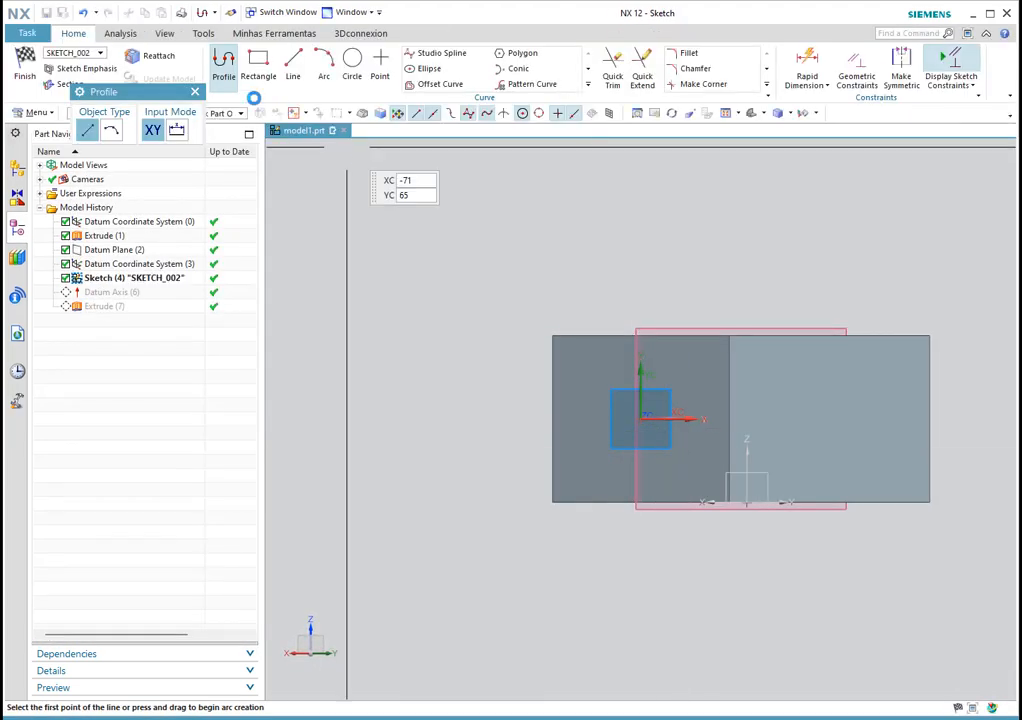
Step: Sketch a 26 × 18 rectangle and an overlapping circle, then finish the sketch
{"action": "left_click", "coordinate": [259, 68]}
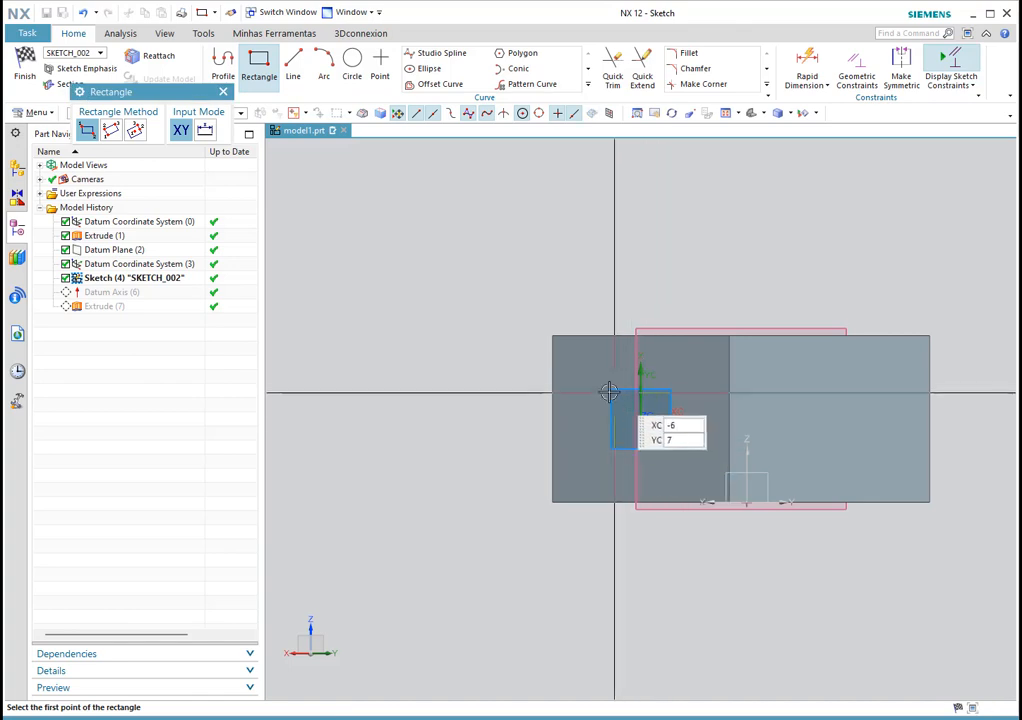
{"action": "left_click", "coordinate": [594, 382]}
{"action": "left_click", "coordinate": [703, 455]}
{"action": "scroll", "coordinate": [692, 420], "scroll_direction": "up", "scroll_amount": 4}
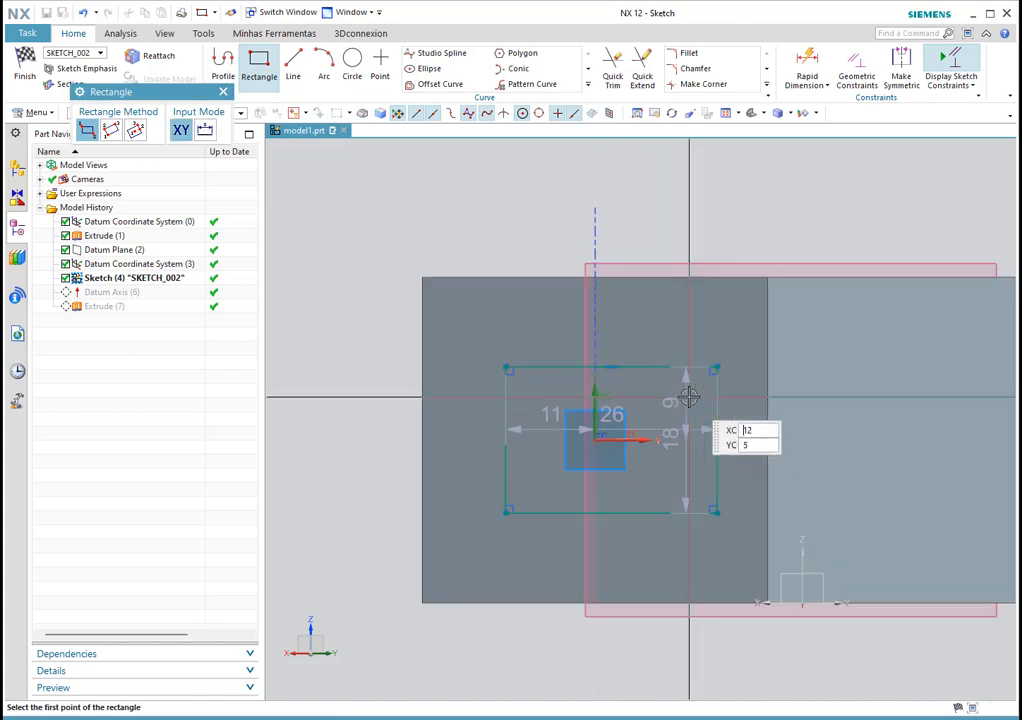
{"action": "left_click", "coordinate": [352, 62]}
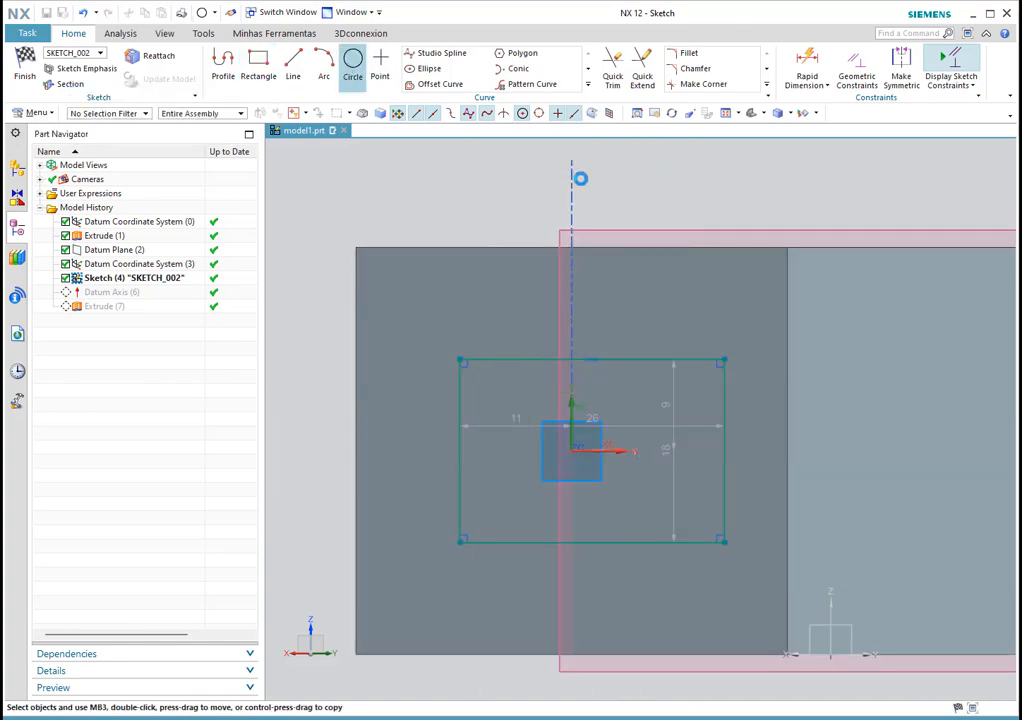
{"action": "left_click", "coordinate": [652, 381]}
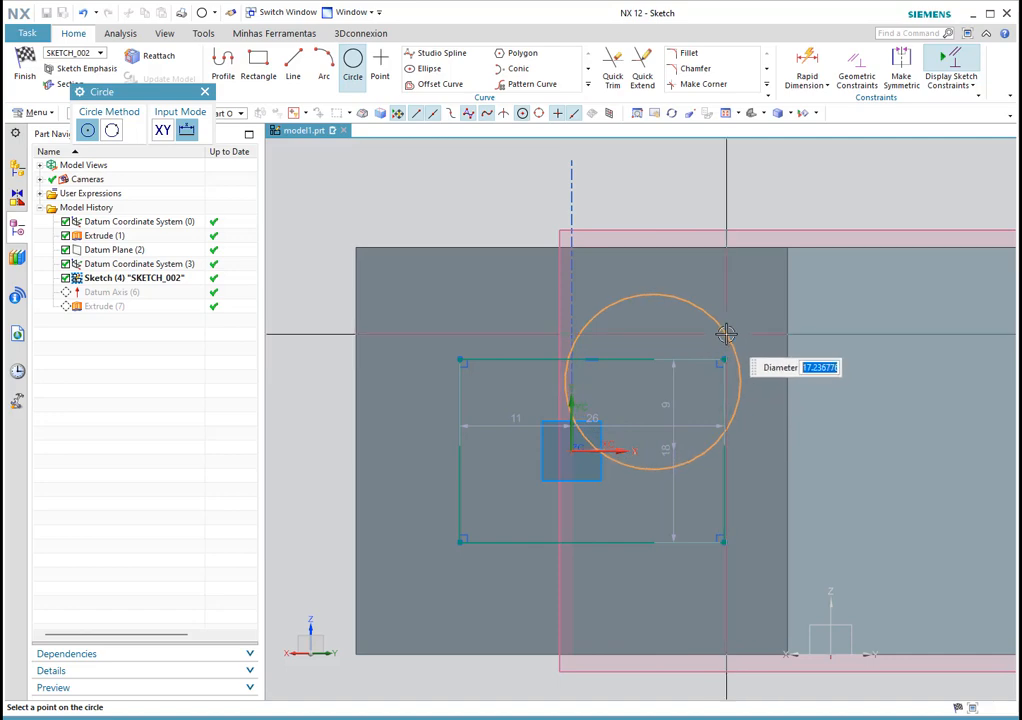
{"action": "left_click", "coordinate": [726, 333]}
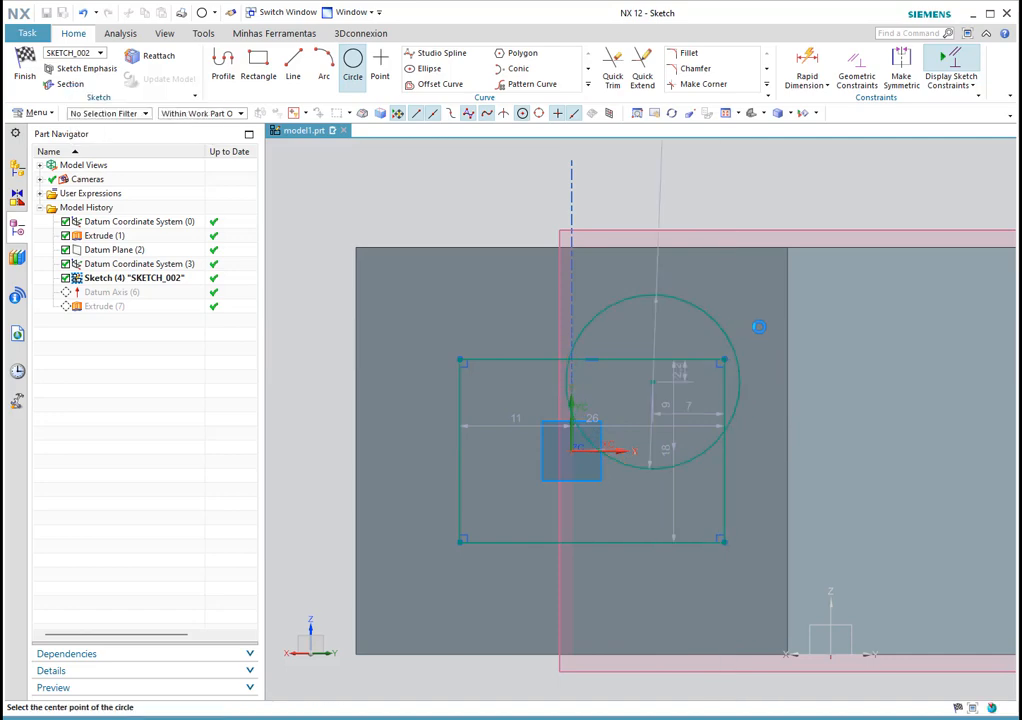
{"action": "left_click", "coordinate": [16, 58]}
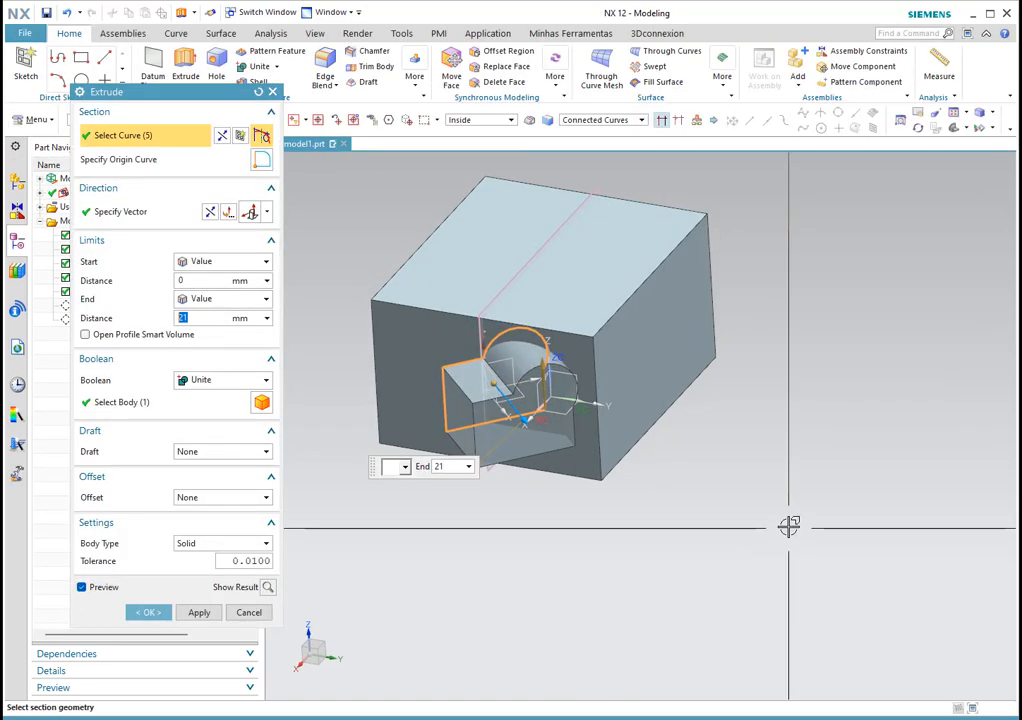
Step: Extrude the rectangle-and-circle profile to 26 mm, united with the block, then inspect the boss
{"action": "middle_click_drag", "start_coordinate": [760, 515], "coordinate": [741, 526]}
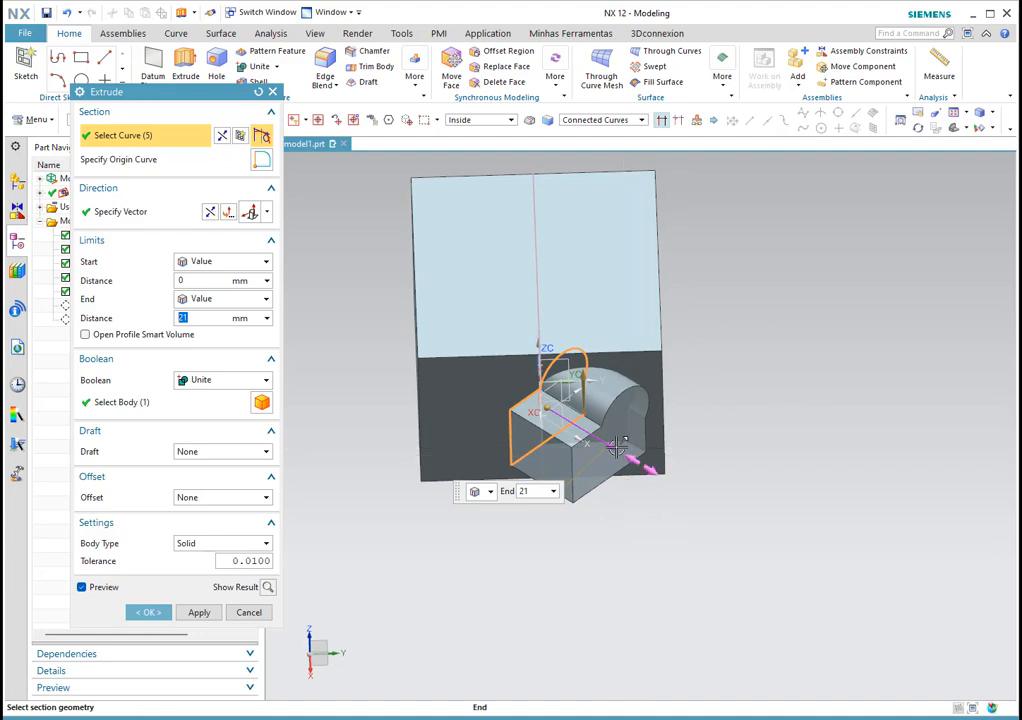
{"action": "left_click_drag", "start_coordinate": [617, 447], "coordinate": [626, 455]}
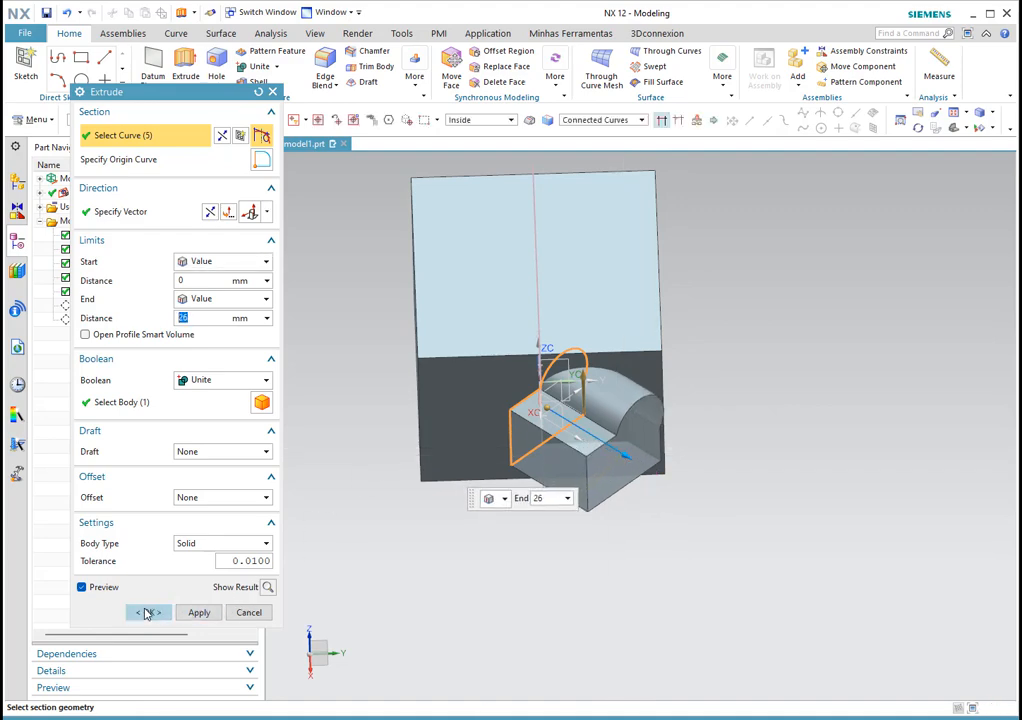
{"action": "left_click", "coordinate": [148, 612]}
{"action": "middle_click_drag", "start_coordinate": [808, 360], "coordinate": [606, 346]}
{"action": "scroll", "coordinate": [490, 386], "scroll_direction": "up", "scroll_amount": 2}
{"action": "scroll", "coordinate": [502, 376], "scroll_direction": "down", "scroll_amount": 1}
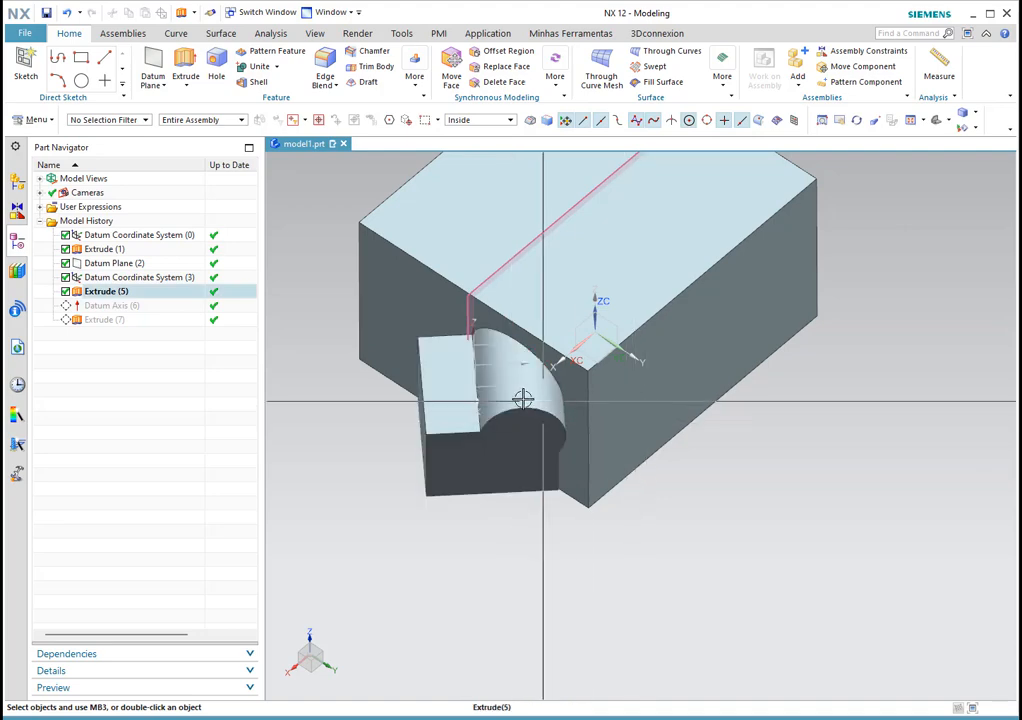
{"action": "middle_click_drag", "start_coordinate": [538, 398], "coordinate": [582, 440]}
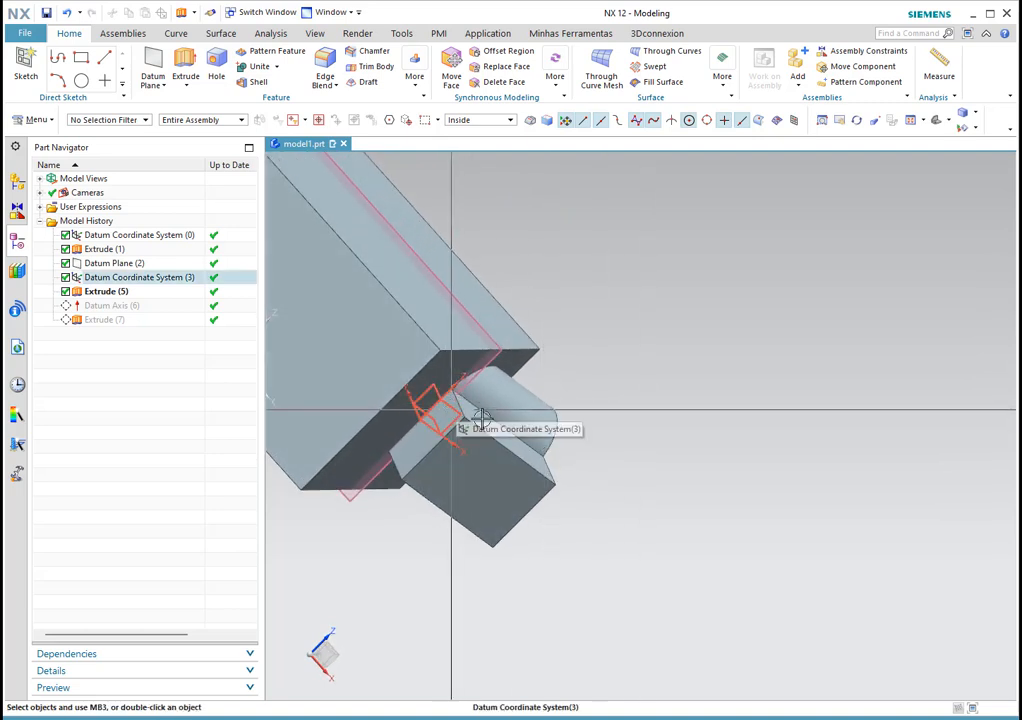
Step: Edit Extrude (5) so its start is -17 mm, reaching back into the block, end 26 mm
{"action": "double_click", "coordinate": [106, 291]}
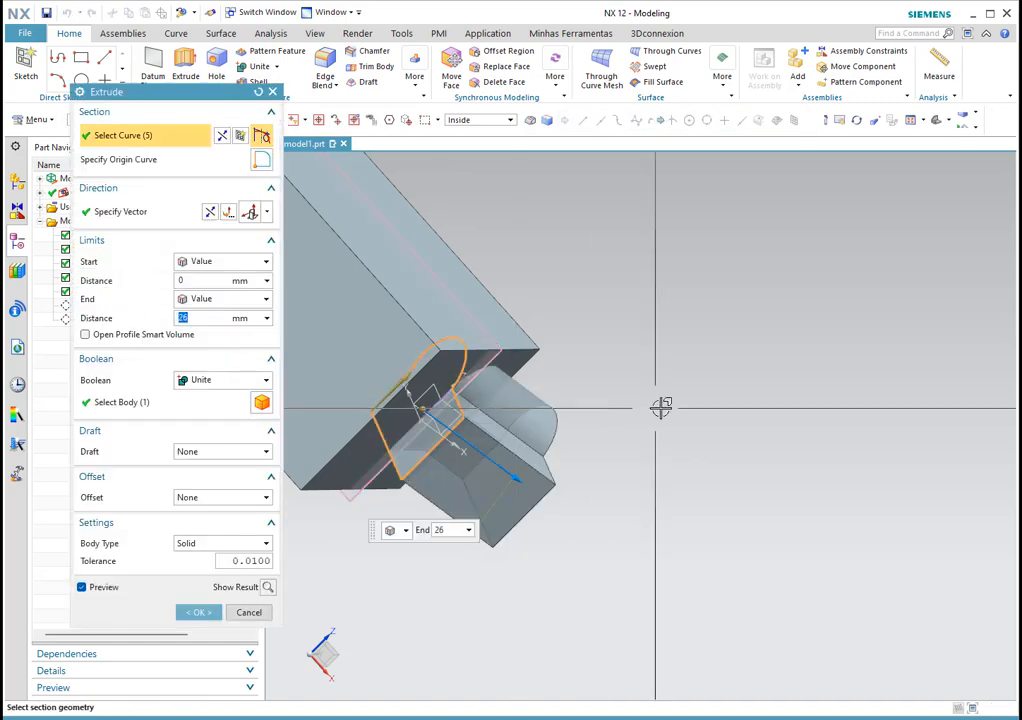
{"action": "left_click_drag", "start_coordinate": [415, 400], "coordinate": [355, 378]}
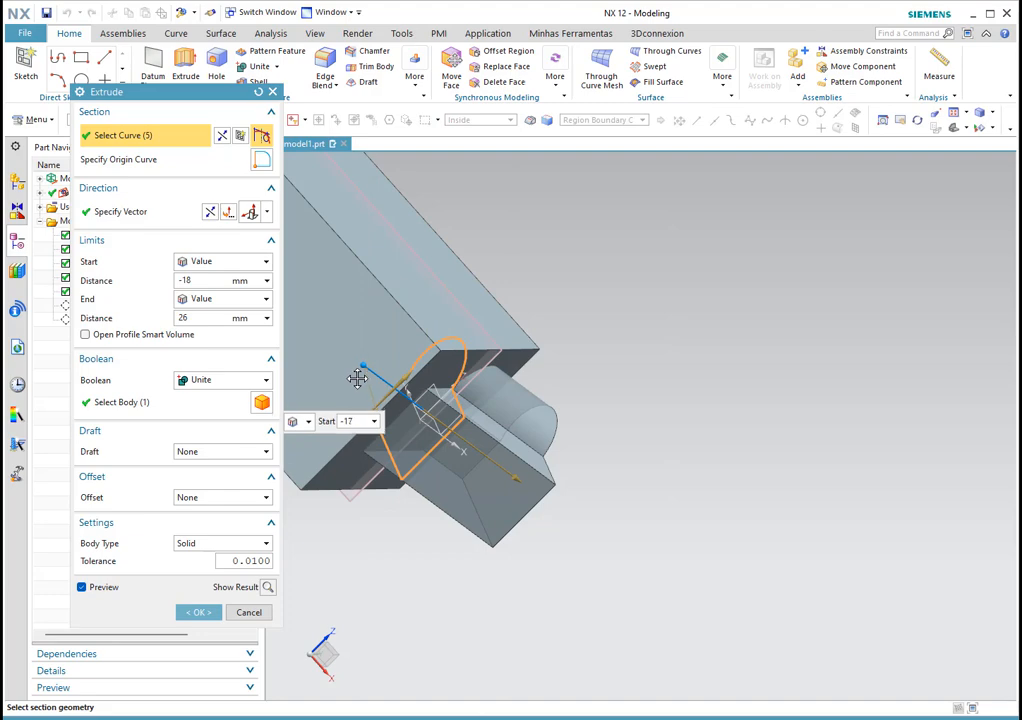
{"action": "scroll", "coordinate": [642, 358], "scroll_direction": "down", "scroll_amount": 4}
{"action": "middle_click_drag", "start_coordinate": [645, 360], "coordinate": [602, 339]}
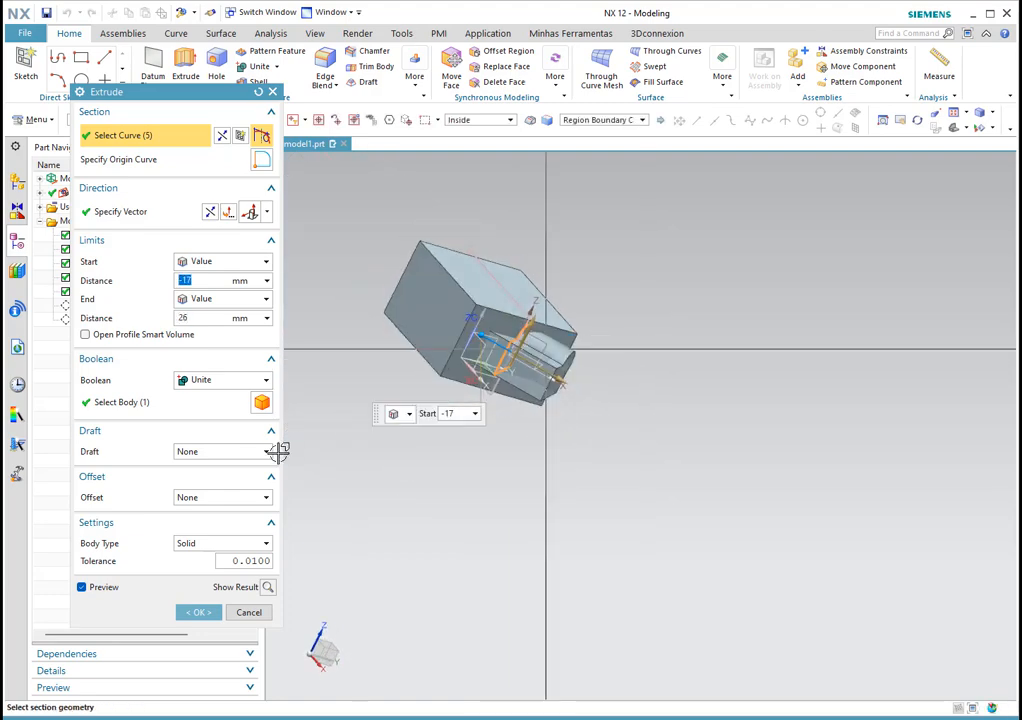
{"action": "left_click", "coordinate": [197, 612]}
{"action": "scroll", "coordinate": [513, 349], "scroll_direction": "up", "scroll_amount": 3}
{"action": "middle_click_drag", "start_coordinate": [513, 349], "coordinate": [545, 376]}
{"action": "scroll", "coordinate": [547, 377], "scroll_direction": "up", "scroll_amount": 1}
{"action": "scroll", "coordinate": [775, 476], "scroll_direction": "down", "scroll_amount": 2}
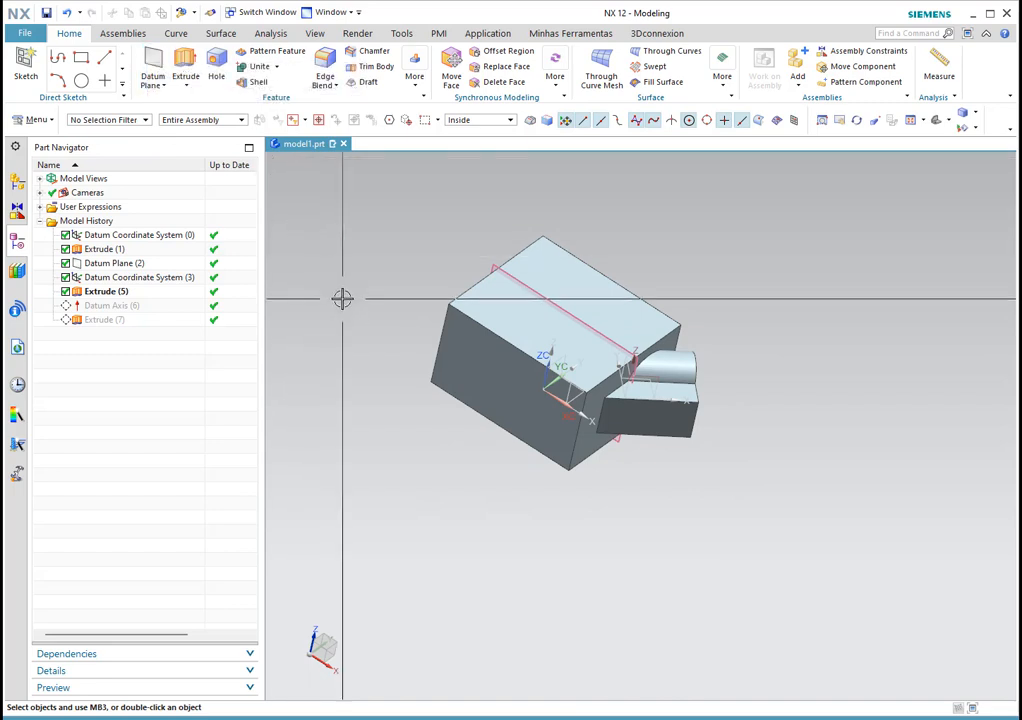
{"action": "right_click", "coordinate": [106, 322]}
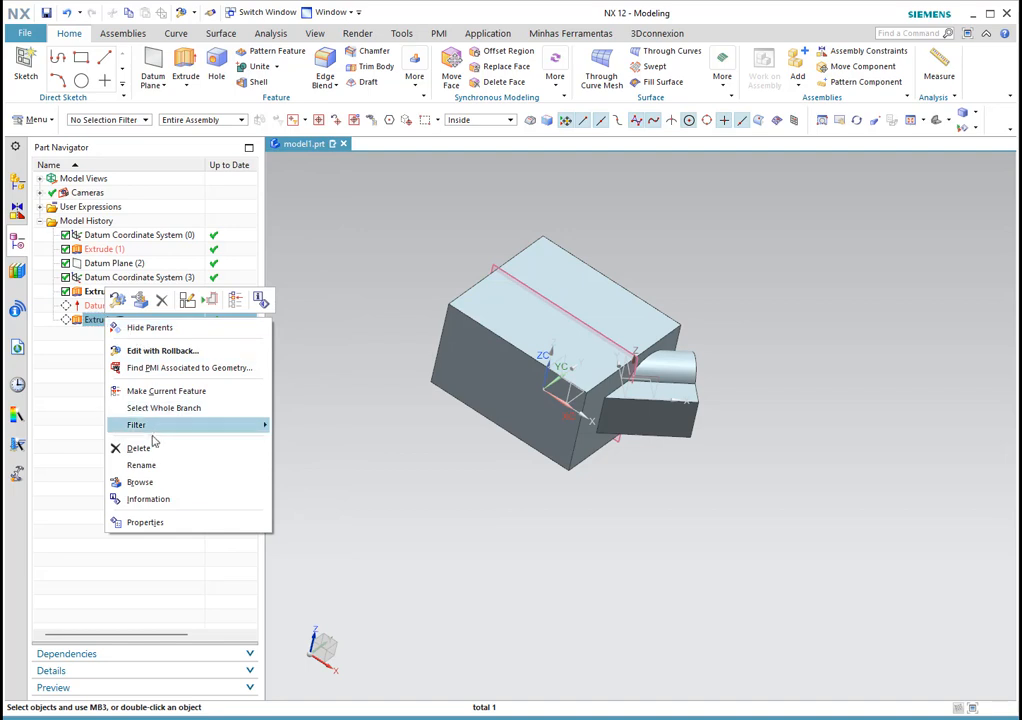
{"action": "left_click", "coordinate": [165, 391]}
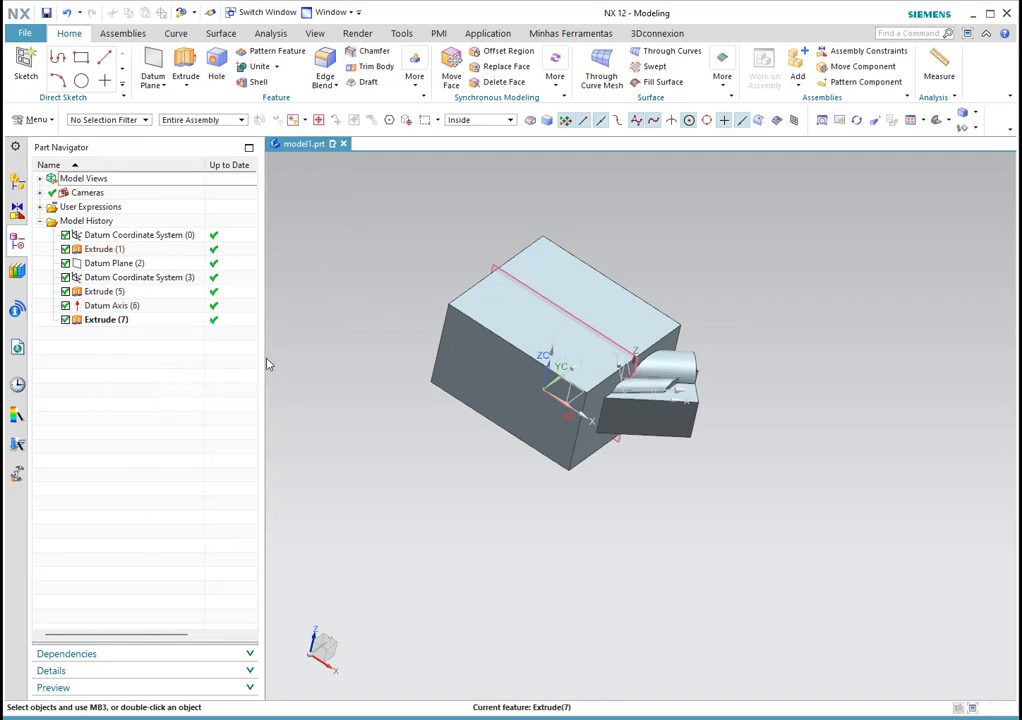
{"action": "left_click", "coordinate": [110, 320]}
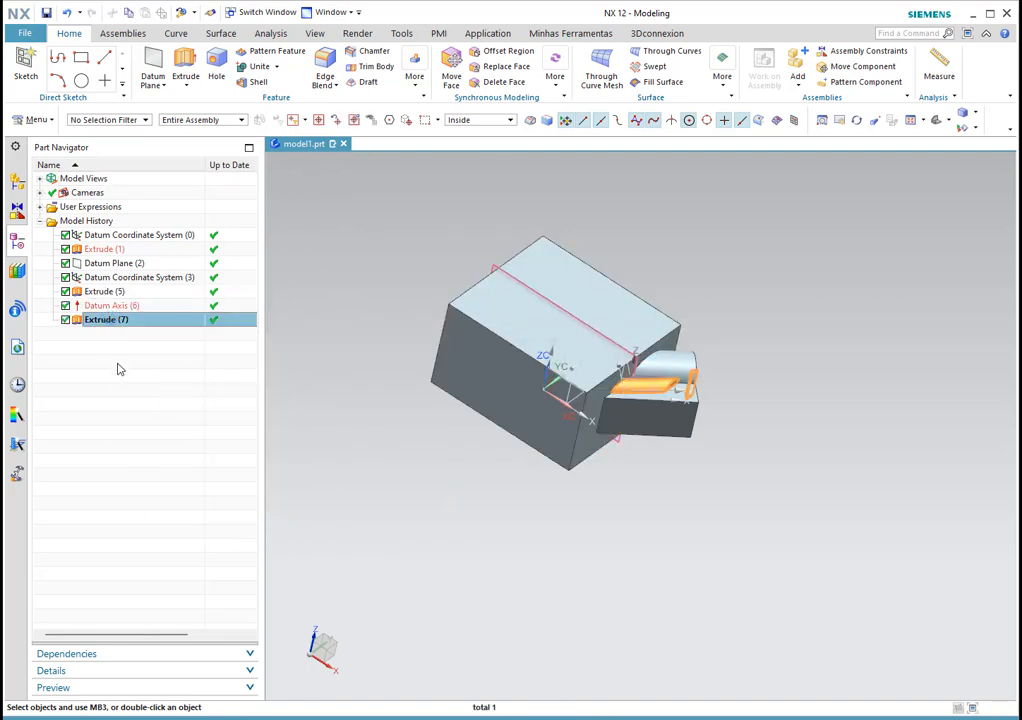
{"action": "scroll", "coordinate": [640, 405], "scroll_direction": "up", "scroll_amount": 2}
{"action": "mouse_move", "coordinate": [666, 408]}
{"action": "middle_mouse_down"}
{"action": "mouse_move", "coordinate": [619, 378]}
{"action": "mouse_move", "coordinate": [631, 417]}
{"action": "mouse_move", "coordinate": [660, 425]}
{"action": "middle_mouse_up"}
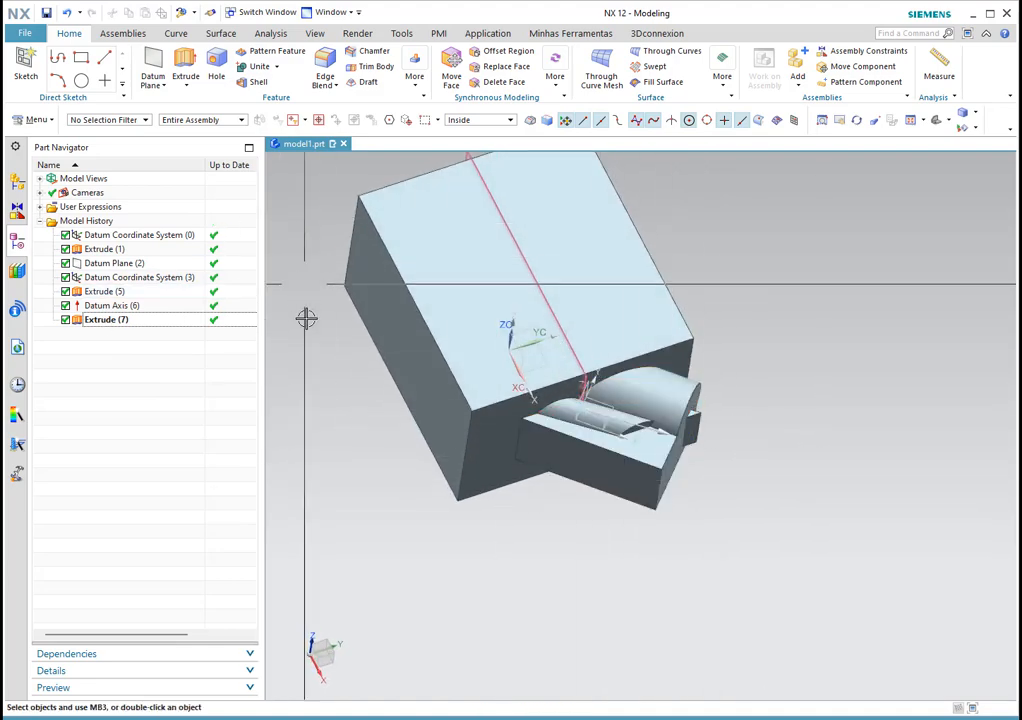
{"action": "scroll", "coordinate": [655, 415], "scroll_direction": "down", "scroll_amount": 1}
{"action": "scroll", "coordinate": [655, 415], "scroll_direction": "up", "scroll_amount": 1}
{"action": "mouse_move", "coordinate": [643, 424]}
{"action": "middle_mouse_down"}
{"action": "mouse_move", "coordinate": [638, 415]}
{"action": "mouse_move", "coordinate": [652, 413]}
{"action": "middle_mouse_up"}
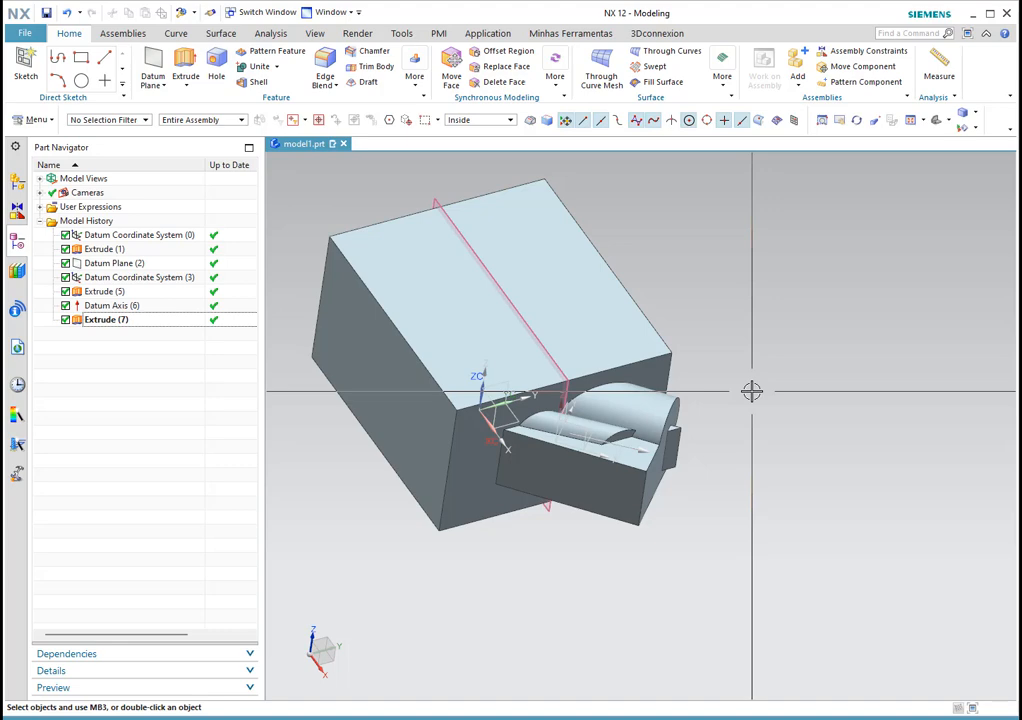
{"action": "middle_click_drag", "start_coordinate": [773, 289], "coordinate": [802, 342]}
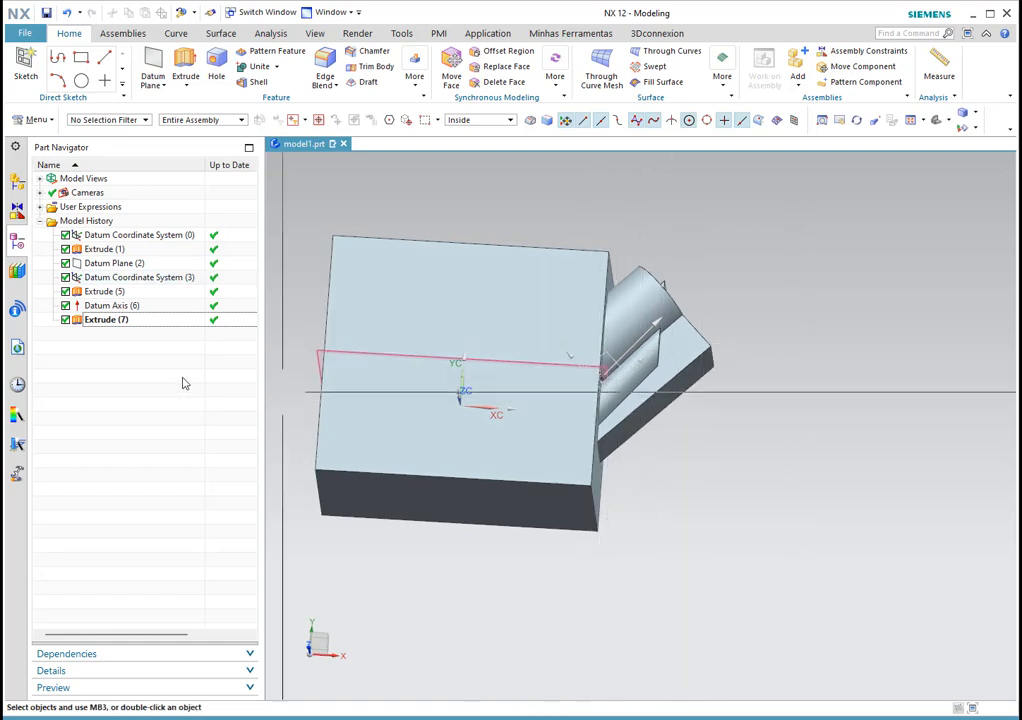
{"action": "left_click", "coordinate": [565, 304]}
{"action": "key", "text": "Escape"}
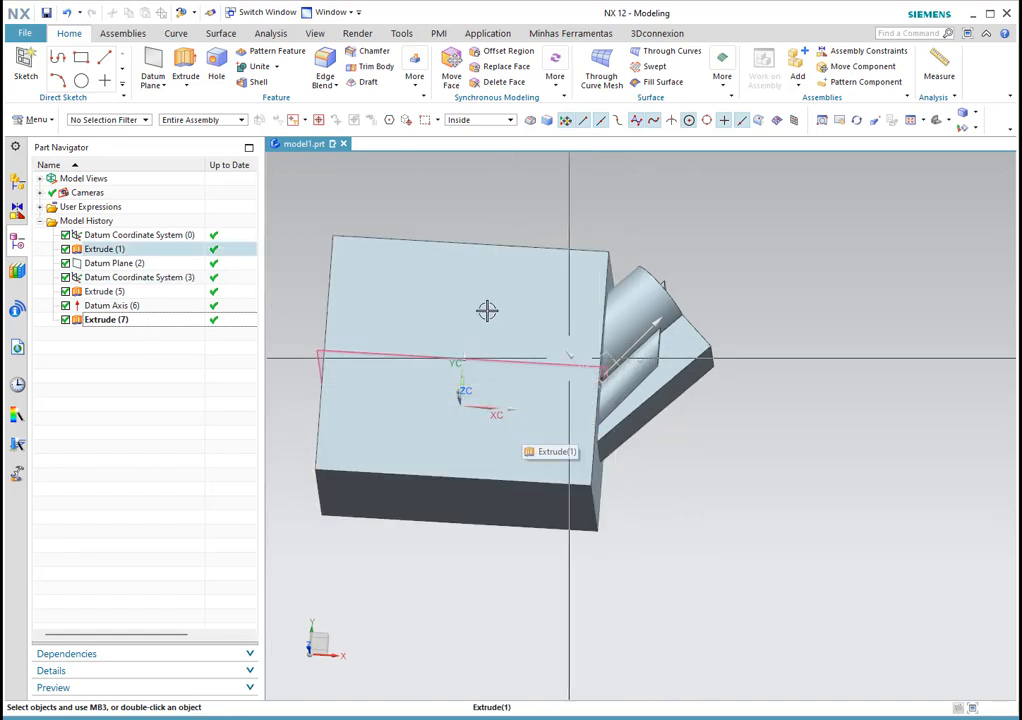
{"action": "middle_click_drag", "start_coordinate": [753, 472], "coordinate": [755, 440]}
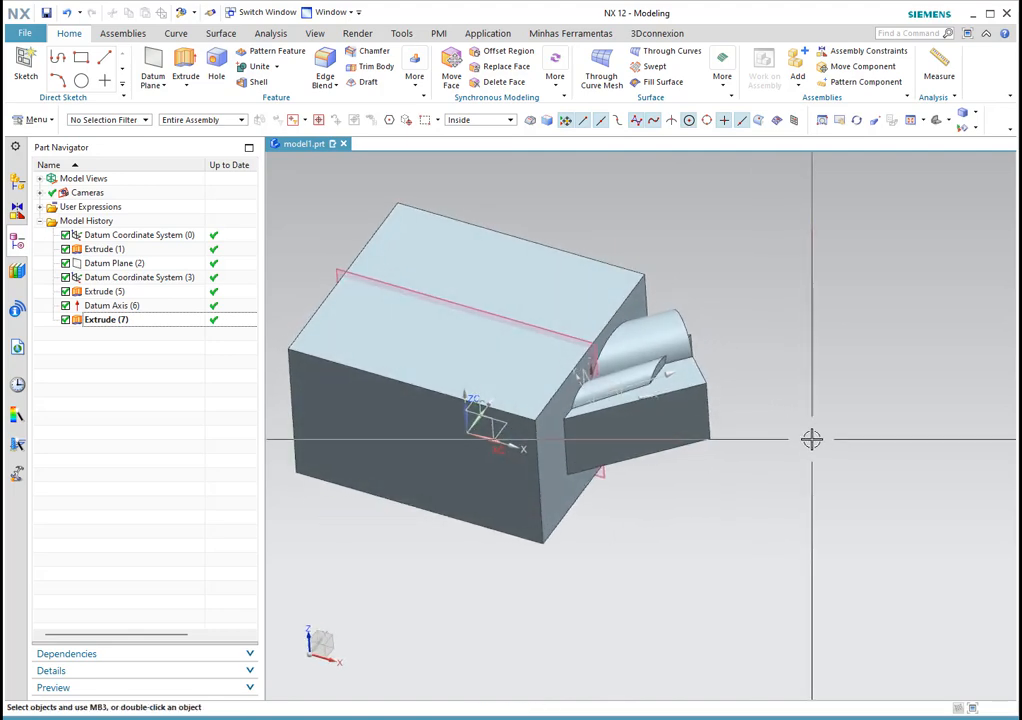
{"action": "key", "text": "ctrl+j"}
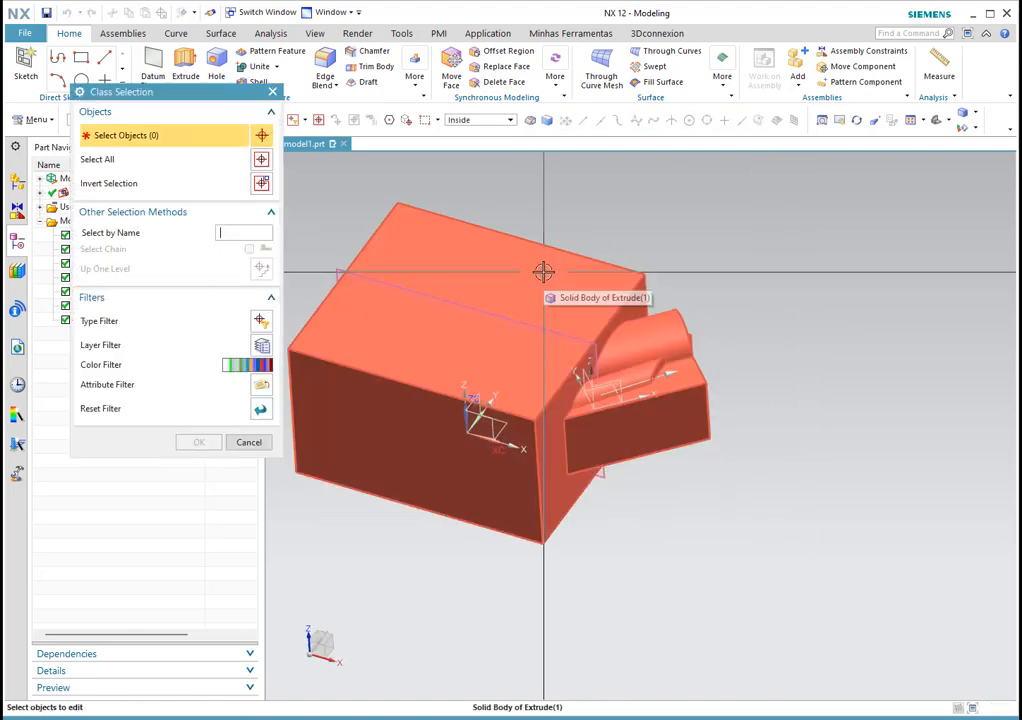
{"action": "left_click", "coordinate": [249, 442]}
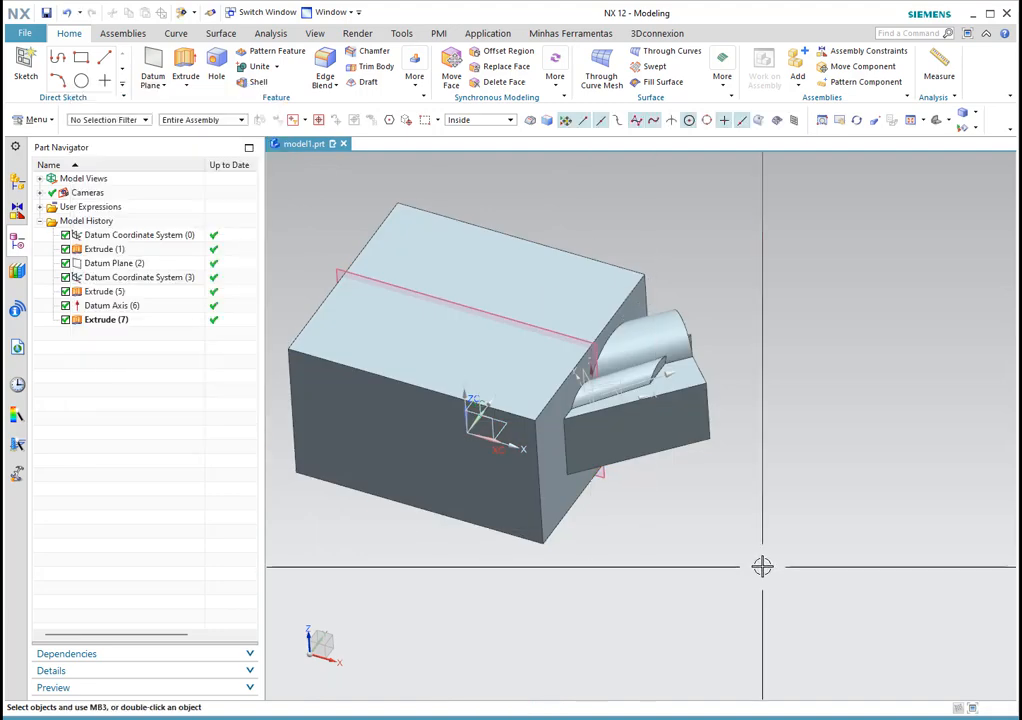
{"action": "middle_click_drag", "start_coordinate": [600, 369], "coordinate": [484, 326]}
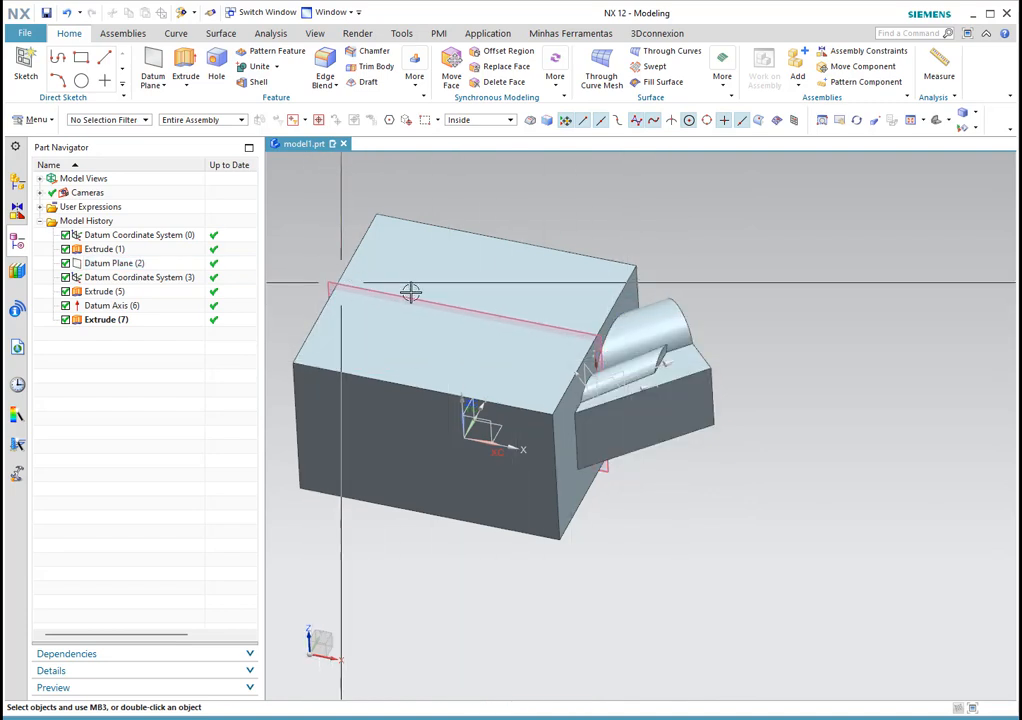
{"action": "mouse_move", "coordinate": [826, 404]}
{"action": "middle_mouse_down"}
{"action": "mouse_move", "coordinate": [826, 379]}
{"action": "mouse_move", "coordinate": [817, 398]}
{"action": "middle_mouse_up"}
{"action": "scroll", "coordinate": [853, 397], "scroll_direction": "down", "scroll_amount": 1}
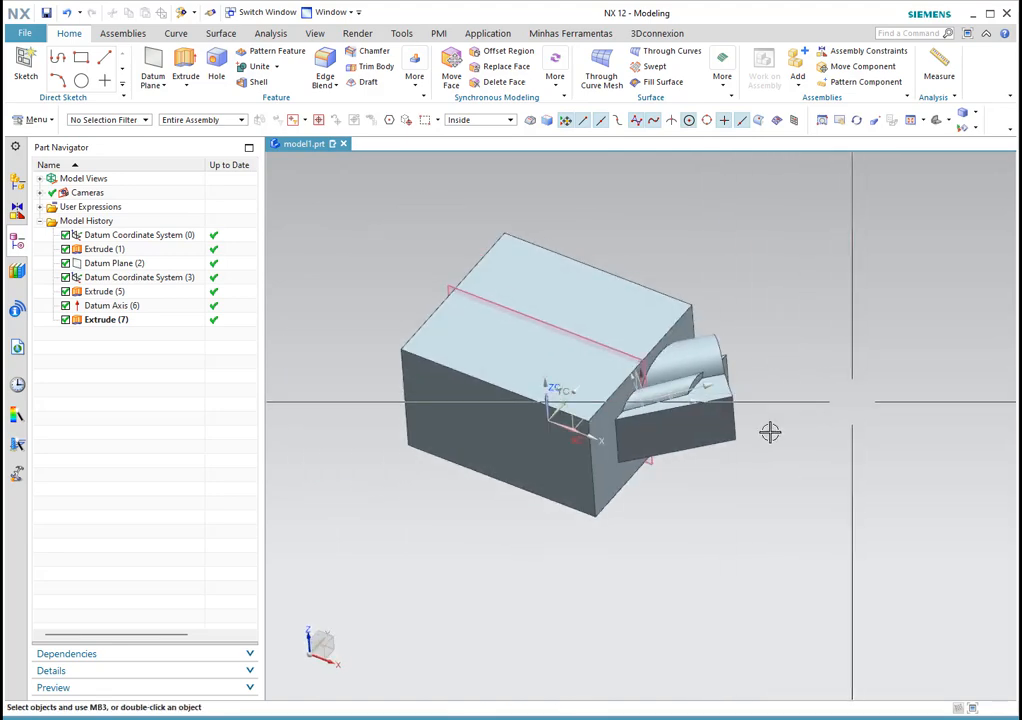
{"action": "scroll", "coordinate": [569, 406], "scroll_direction": "up", "scroll_amount": 2}
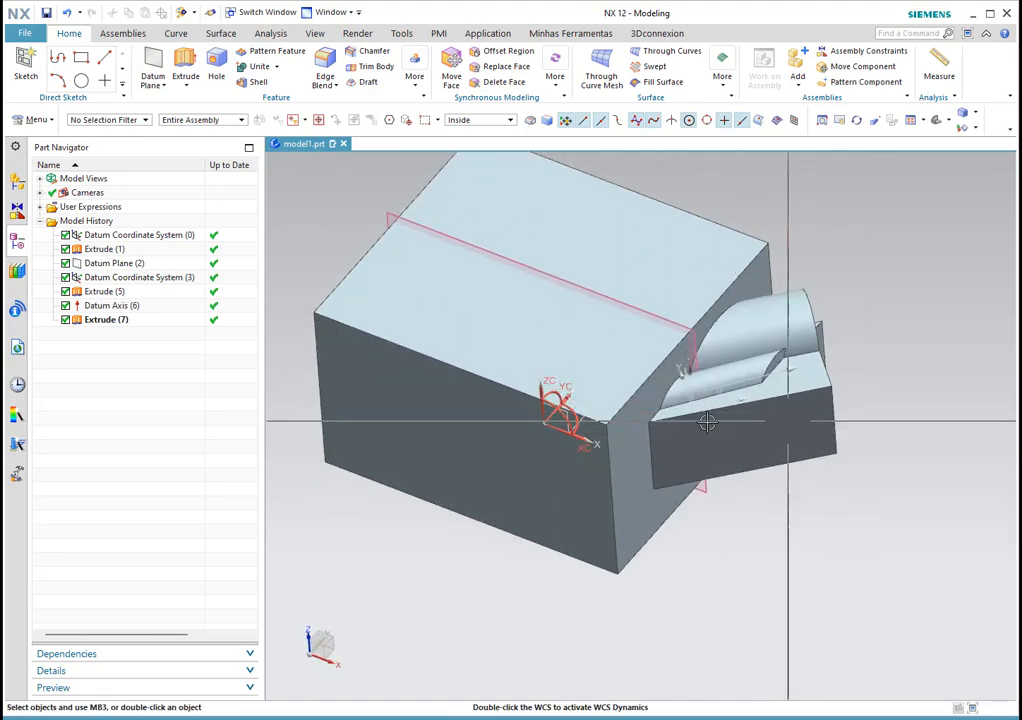
{"action": "scroll", "coordinate": [842, 402], "scroll_direction": "down", "scroll_amount": 1}
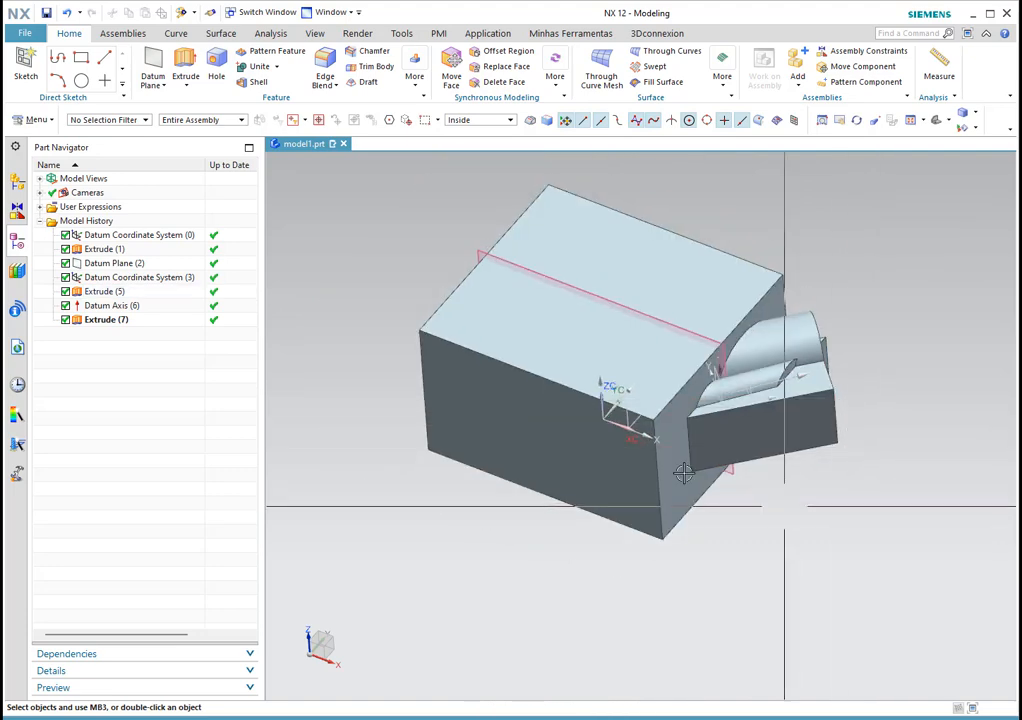
{"action": "scroll", "coordinate": [469, 312], "scroll_direction": "down", "scroll_amount": 1}
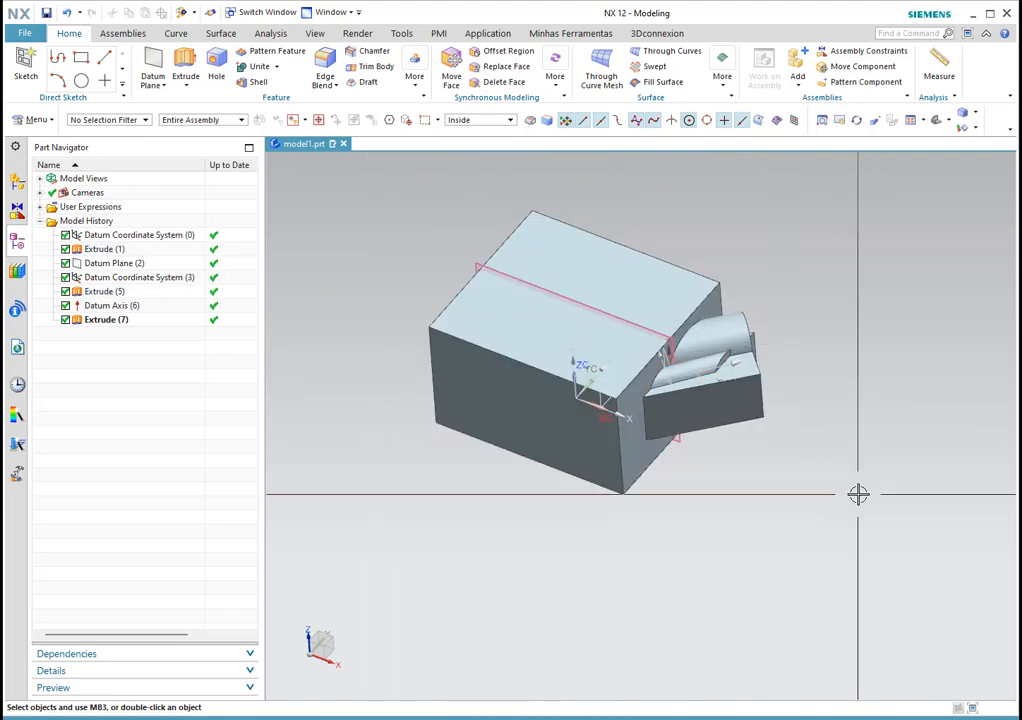
Step: Trim the block body with the datum plane as the tool, creating Trim Body (9)
{"action": "left_click", "coordinate": [373, 67]}
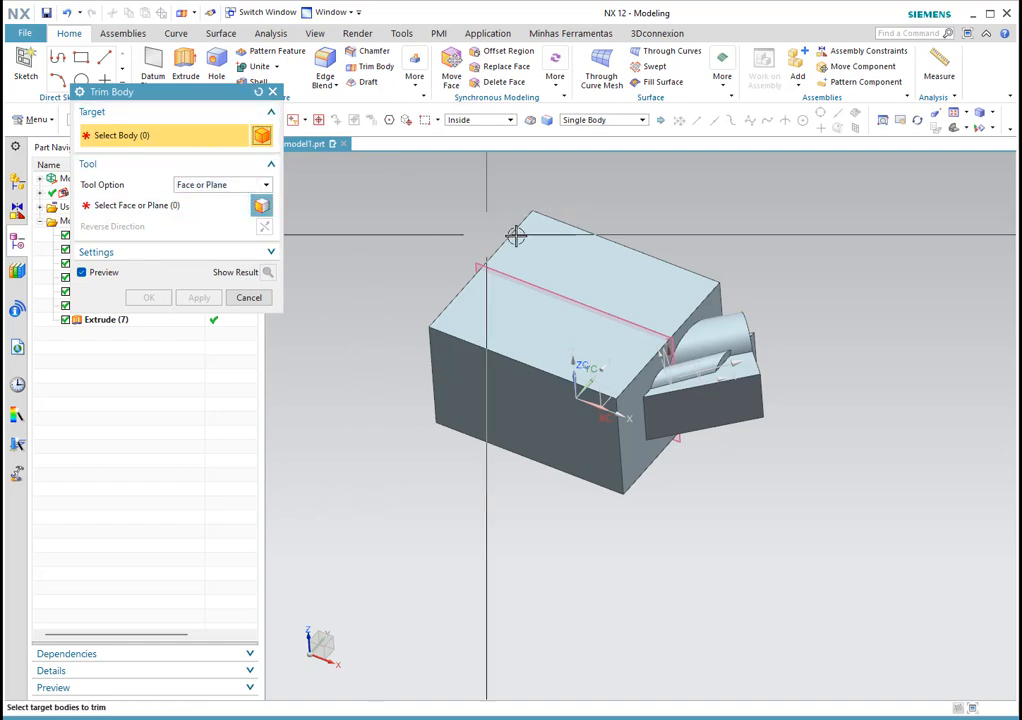
{"action": "left_click", "coordinate": [588, 251]}
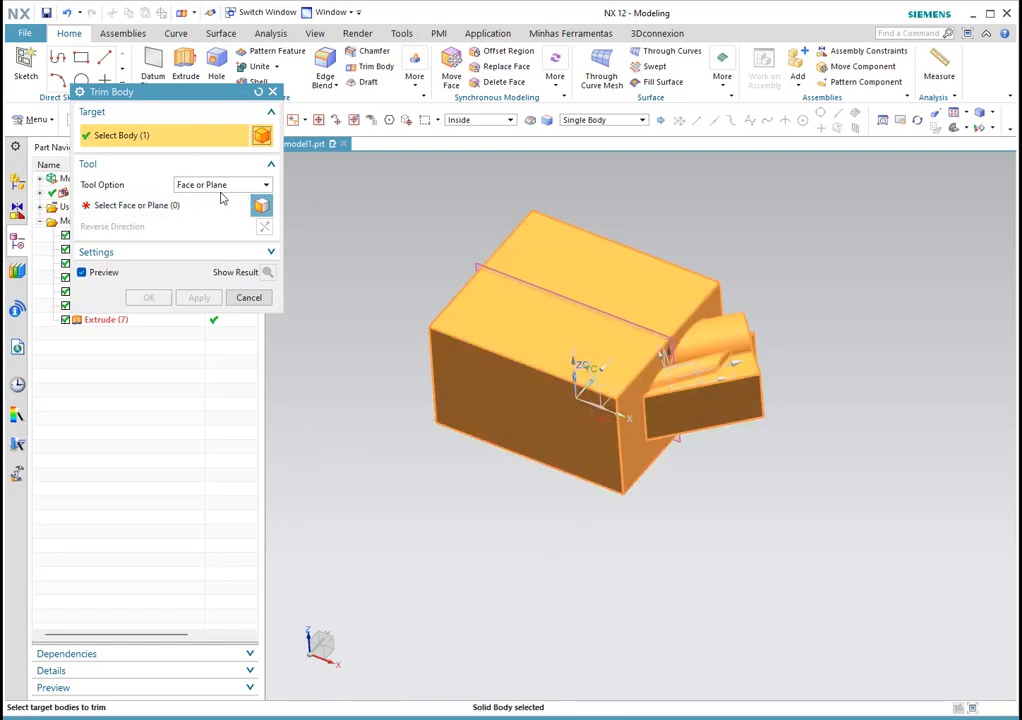
{"action": "left_click", "coordinate": [126, 206]}
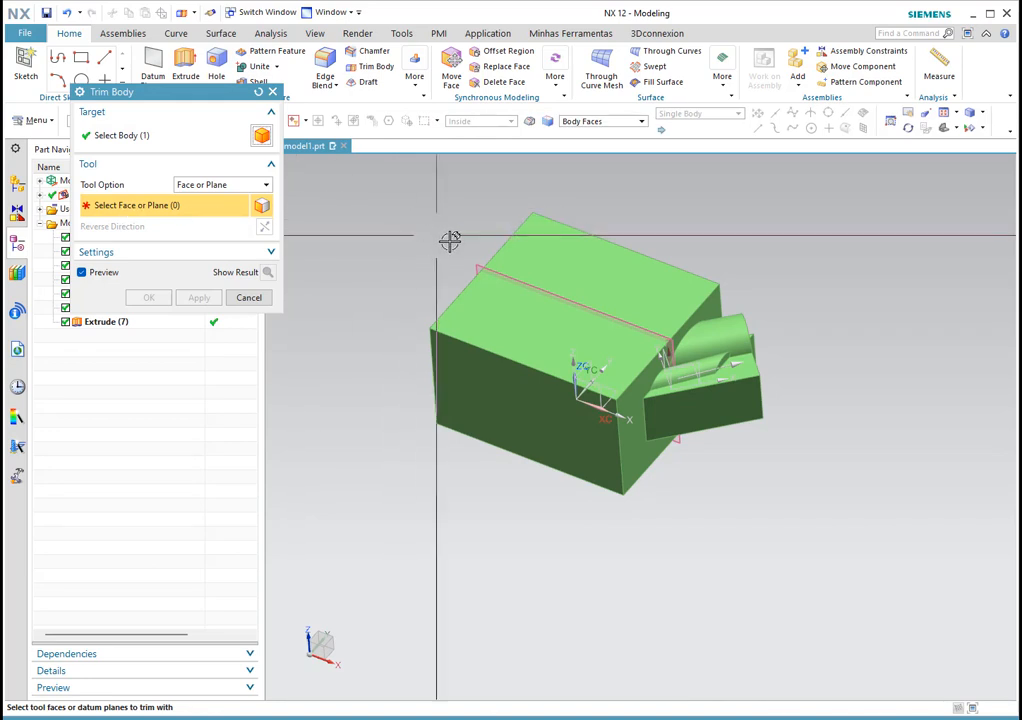
{"action": "left_click", "coordinate": [387, 236]}
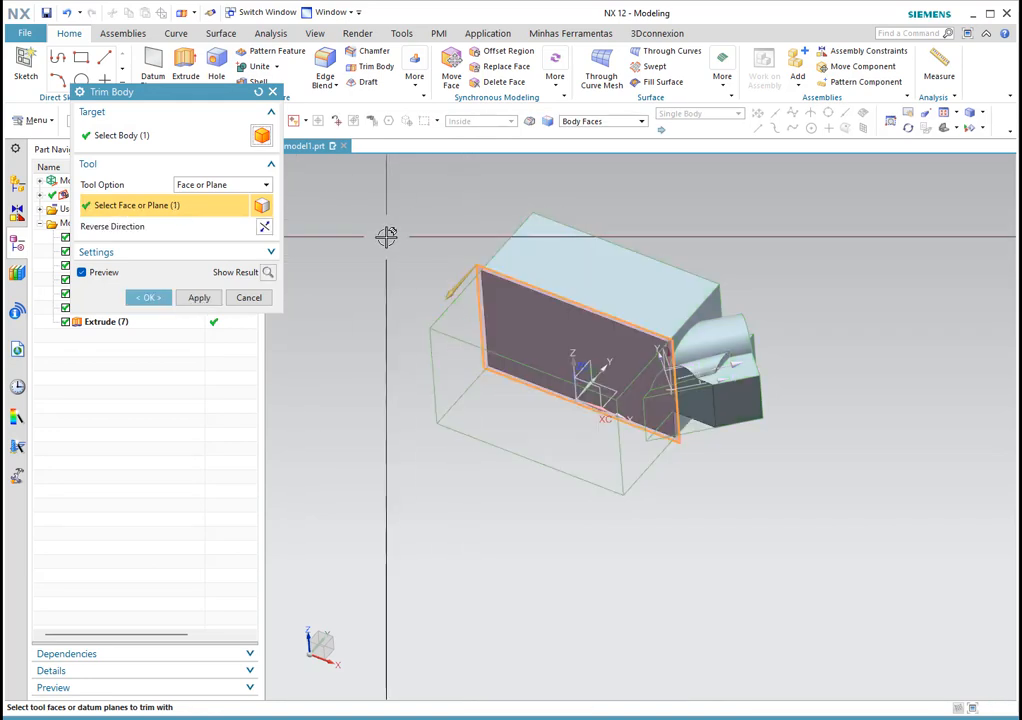
{"action": "scroll", "coordinate": [649, 301], "scroll_direction": "up", "scroll_amount": 4}
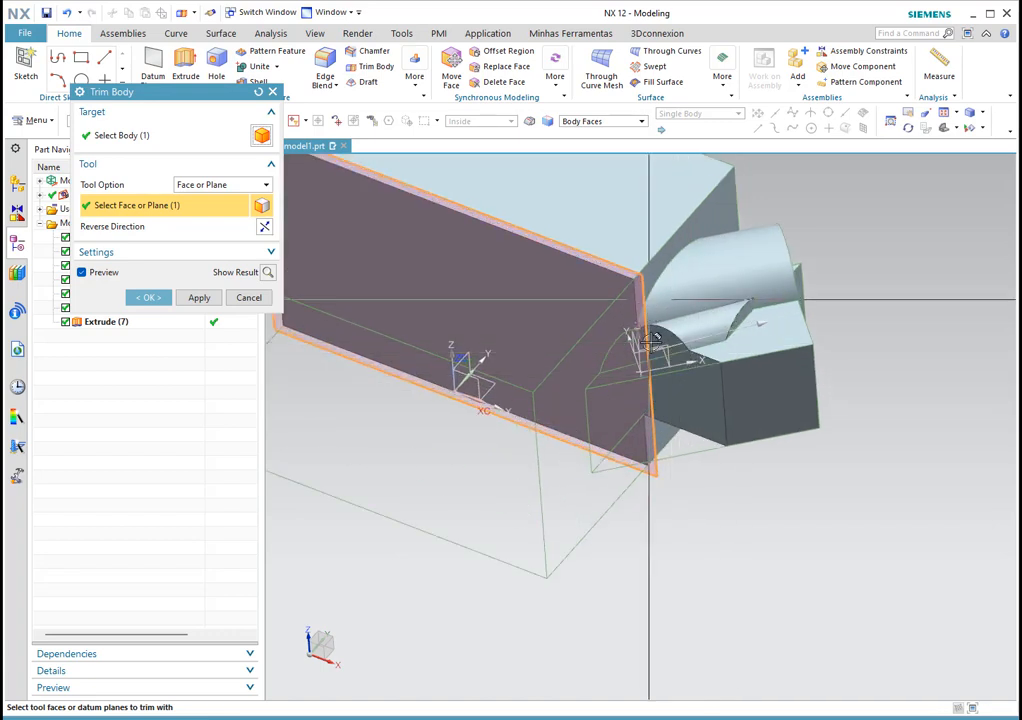
{"action": "scroll", "coordinate": [759, 397], "scroll_direction": "down", "scroll_amount": 2}
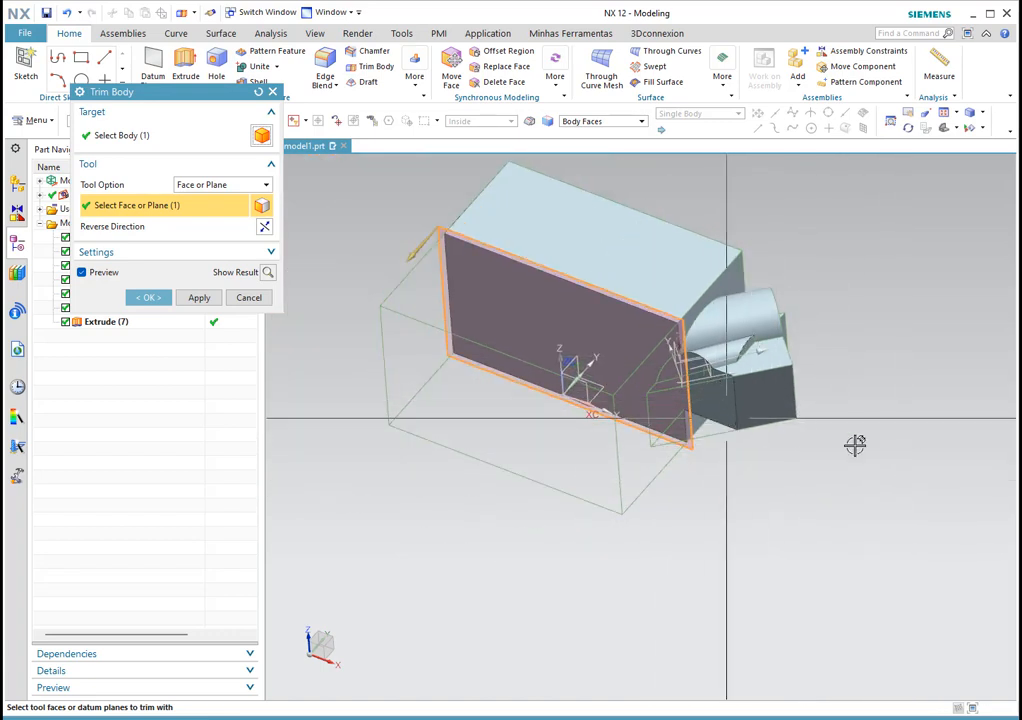
{"action": "scroll", "coordinate": [797, 432], "scroll_direction": "down", "scroll_amount": 2}
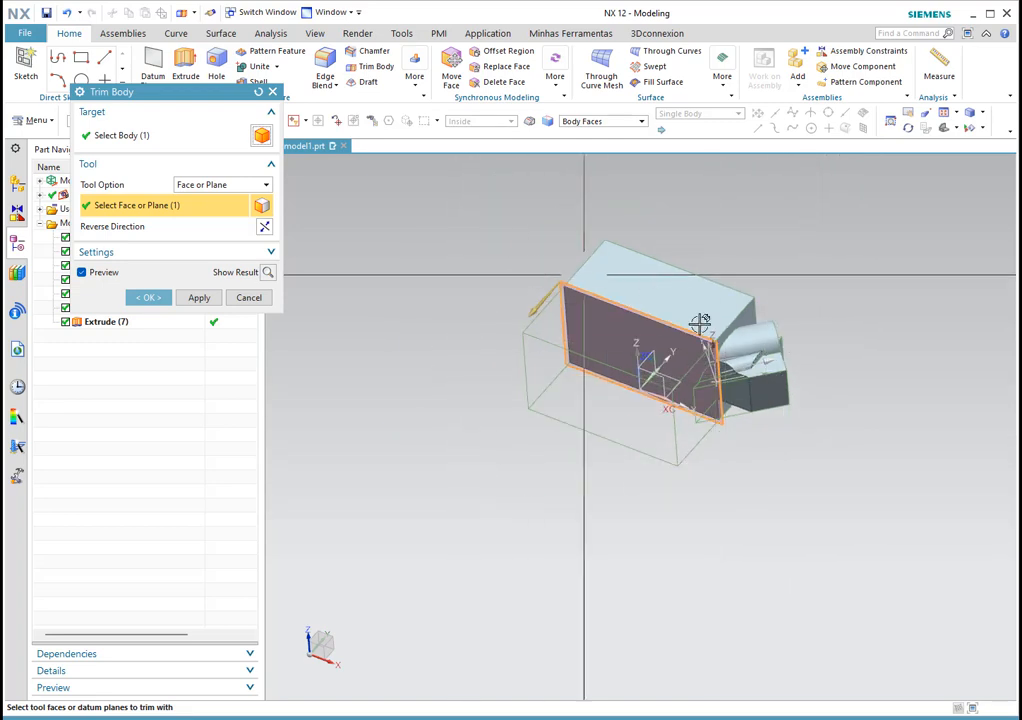
{"action": "left_click", "coordinate": [147, 298]}
{"action": "scroll", "coordinate": [780, 338], "scroll_direction": "up", "scroll_amount": 3}
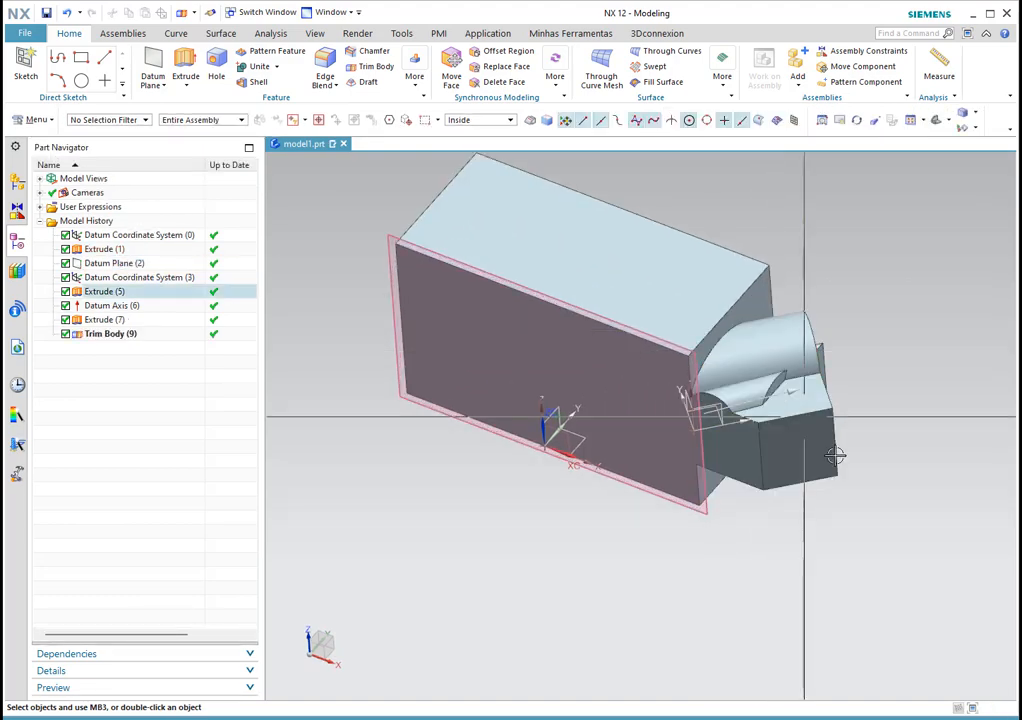
{"action": "mouse_move", "coordinate": [843, 410]}
{"action": "middle_mouse_down"}
{"action": "mouse_move", "coordinate": [846, 440]}
{"action": "mouse_move", "coordinate": [849, 289]}
{"action": "mouse_move", "coordinate": [842, 392]}
{"action": "middle_mouse_up"}
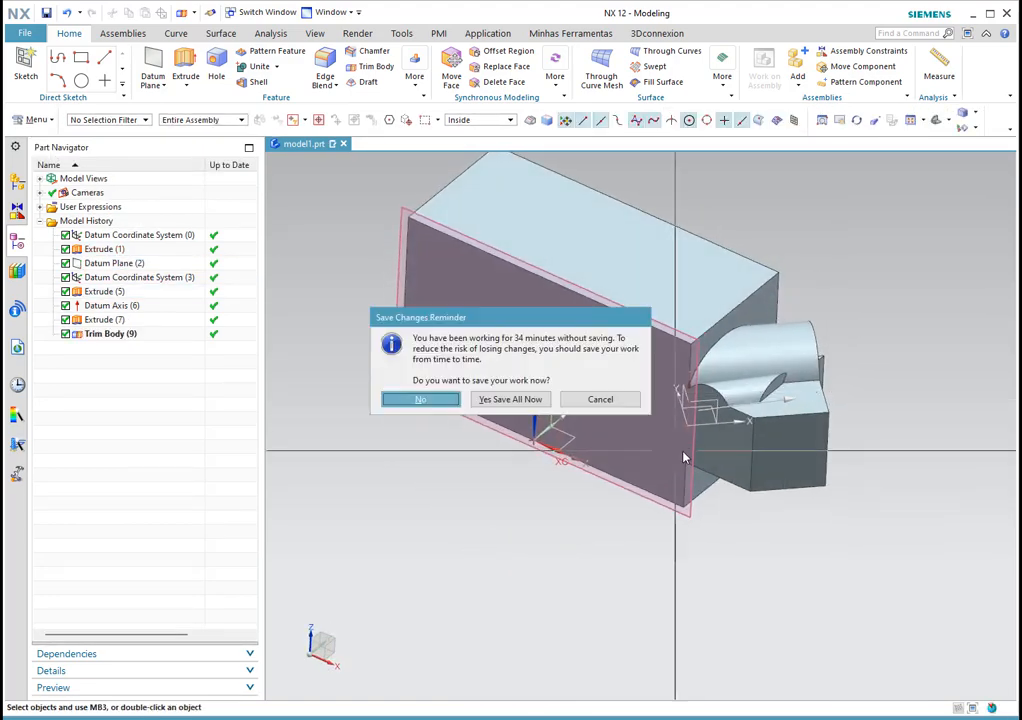
{"action": "left_click", "coordinate": [600, 399]}
{"action": "mouse_move", "coordinate": [720, 470]}
{"action": "middle_mouse_down"}
{"action": "mouse_move", "coordinate": [730, 487]}
{"action": "mouse_move", "coordinate": [705, 417]}
{"action": "mouse_move", "coordinate": [737, 472]}
{"action": "middle_mouse_up"}
{"action": "scroll", "coordinate": [785, 443], "scroll_direction": "up", "scroll_amount": 2}
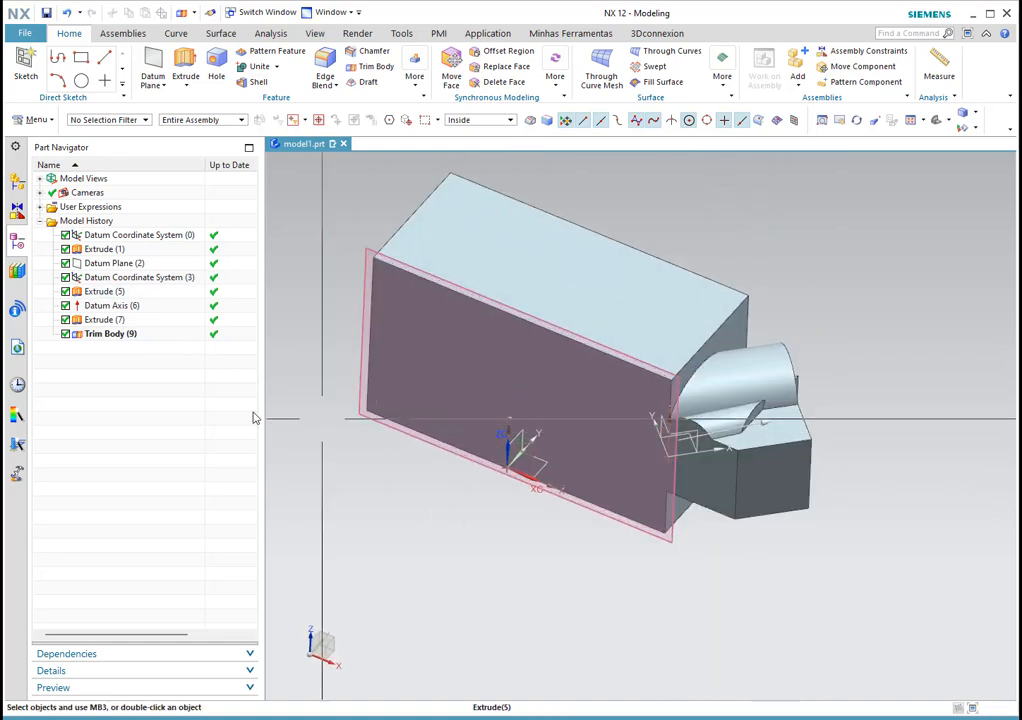
{"action": "scroll", "coordinate": [392, 322], "scroll_direction": "down", "scroll_amount": 1}
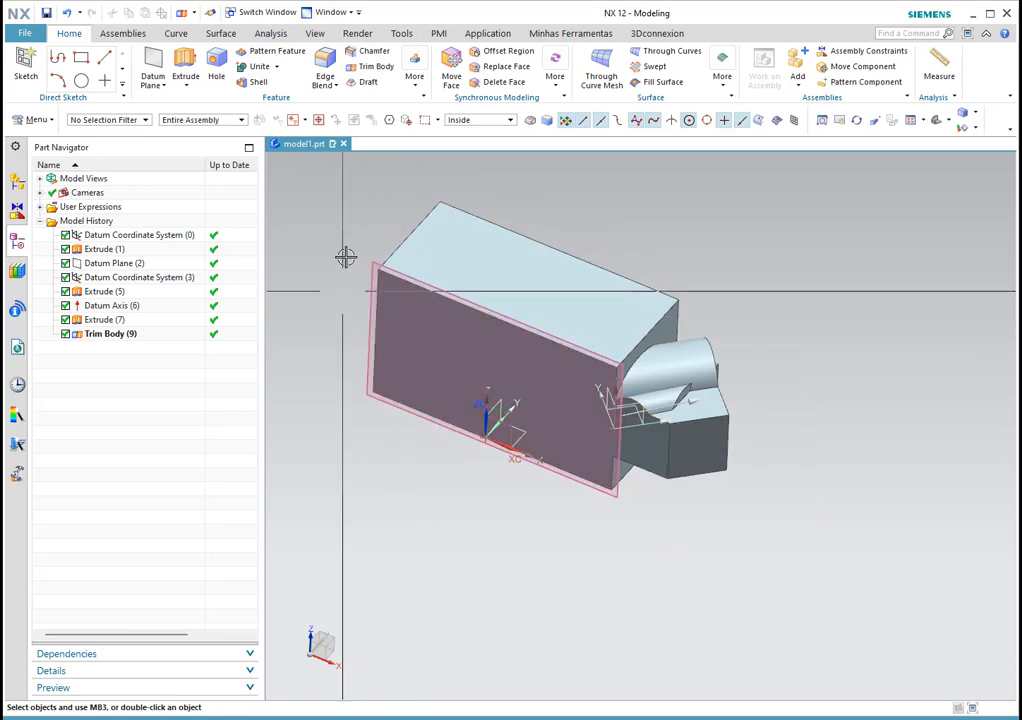
Step: Give Datum Plane (2) a 15 mm offset, toggling Reverse Direction twice before confirming
{"action": "double_click", "coordinate": [115, 263]}
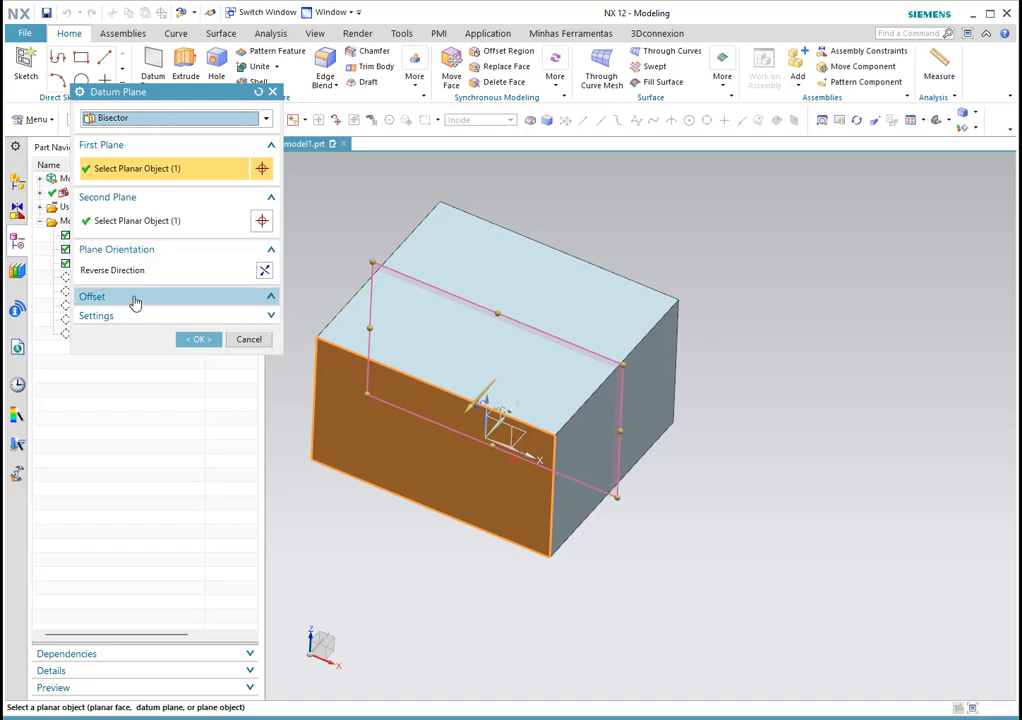
{"action": "left_click", "coordinate": [135, 300]}
{"action": "left_click", "coordinate": [86, 316]}
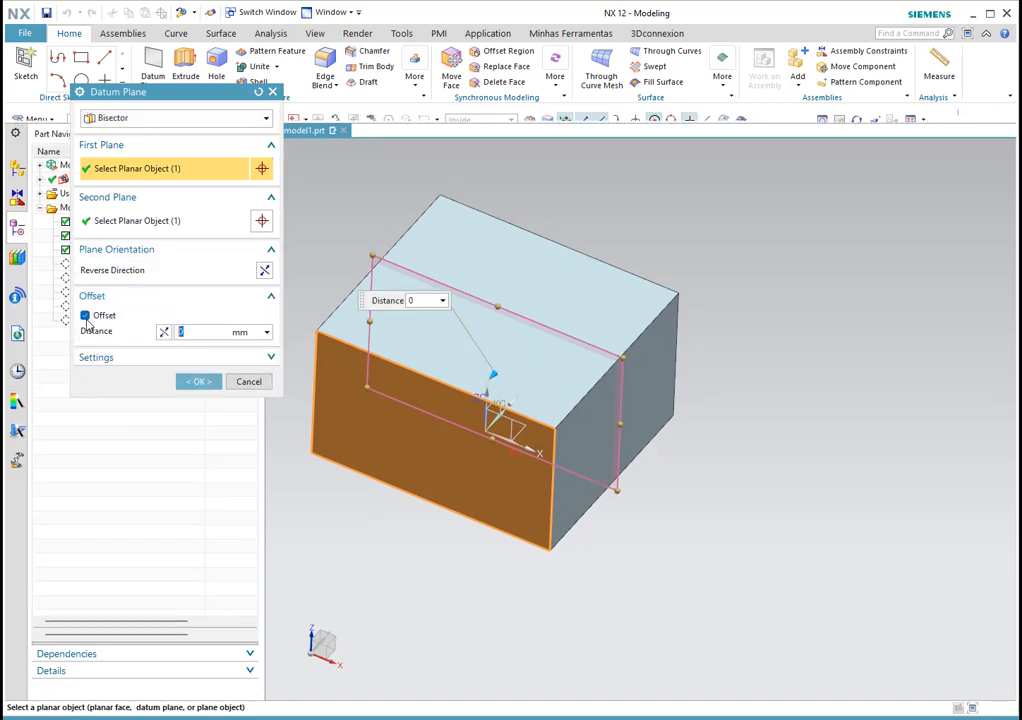
{"action": "mouse_move", "coordinate": [732, 278]}
{"action": "middle_mouse_down"}
{"action": "mouse_move", "coordinate": [734, 319]}
{"action": "mouse_move", "coordinate": [734, 297]}
{"action": "middle_mouse_up"}
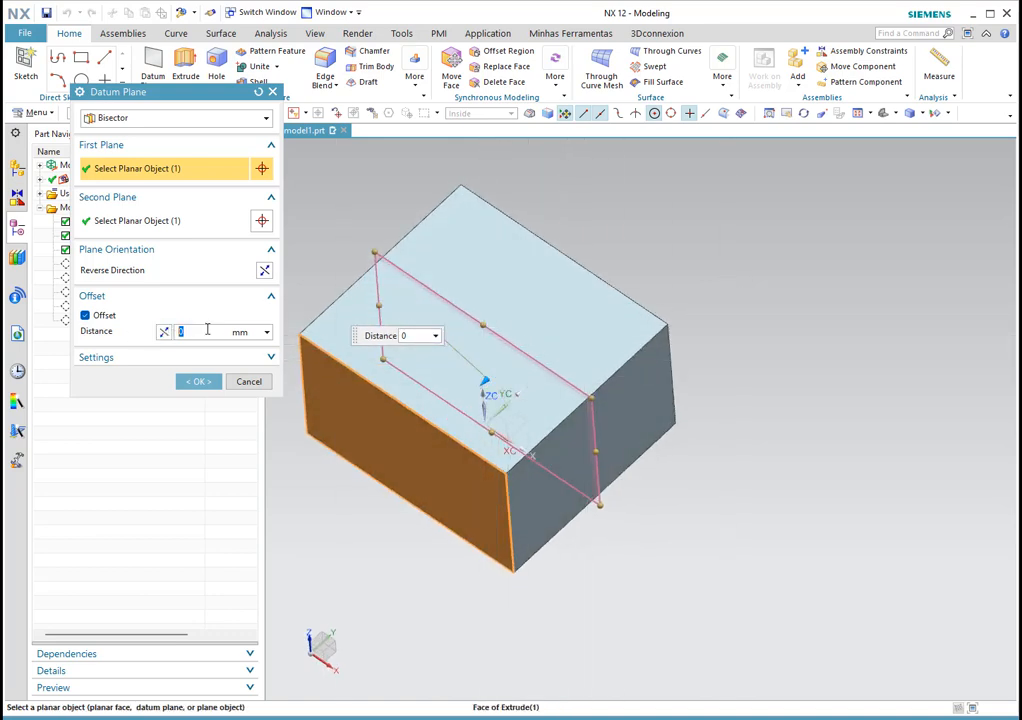
{"action": "key", "text": "Return"}
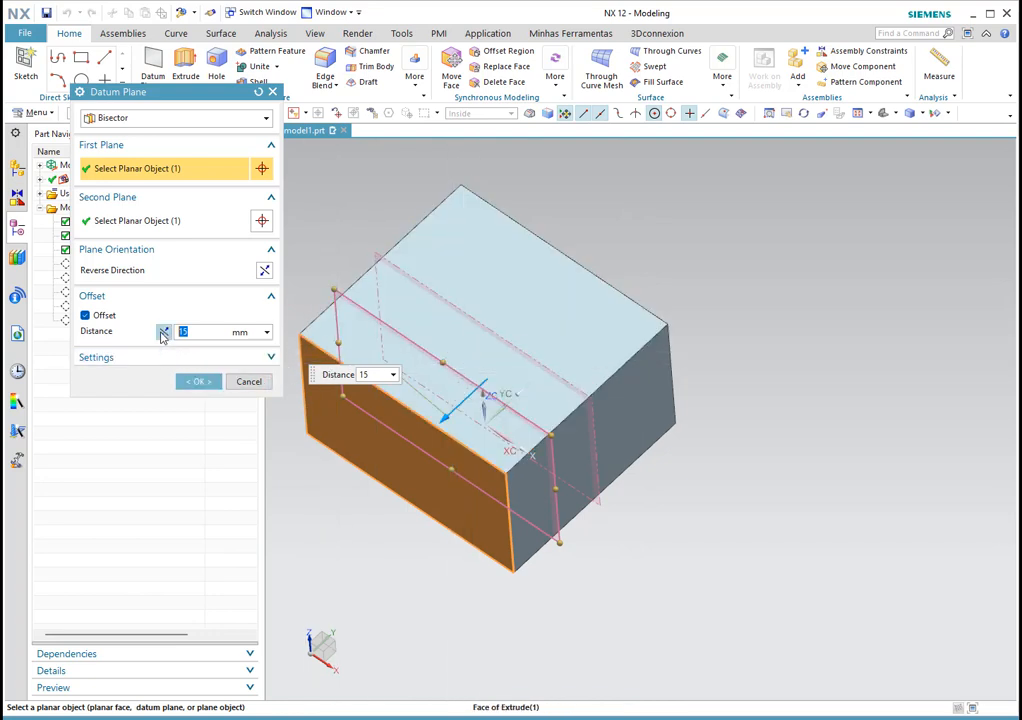
{"action": "left_click", "coordinate": [163, 333]}
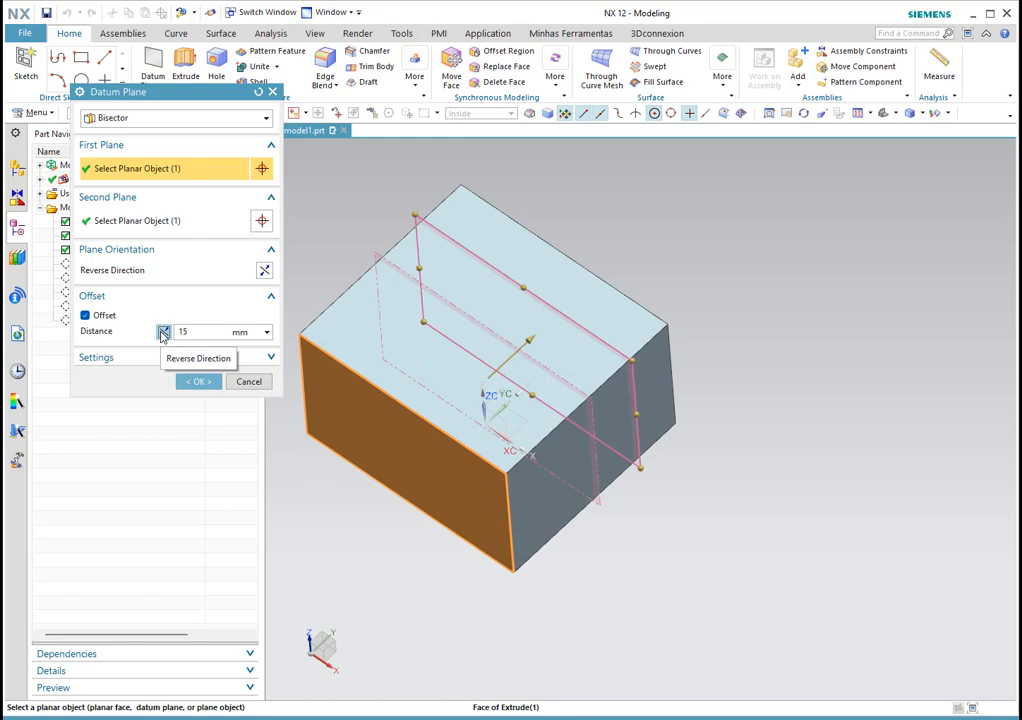
{"action": "left_click", "coordinate": [163, 333]}
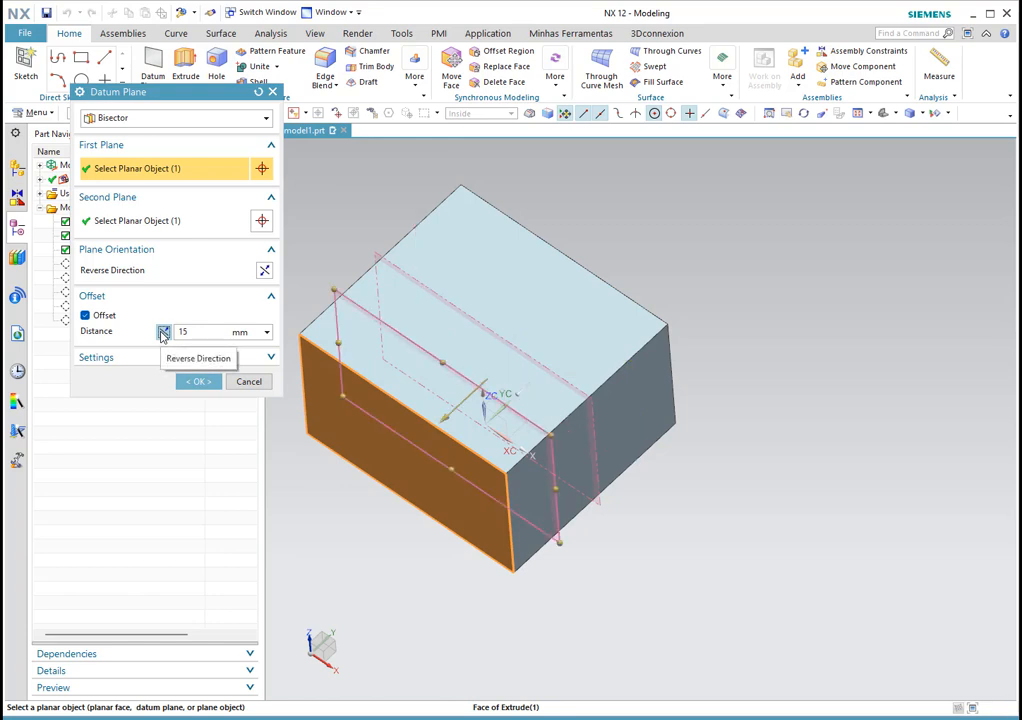
{"action": "left_click", "coordinate": [196, 381]}
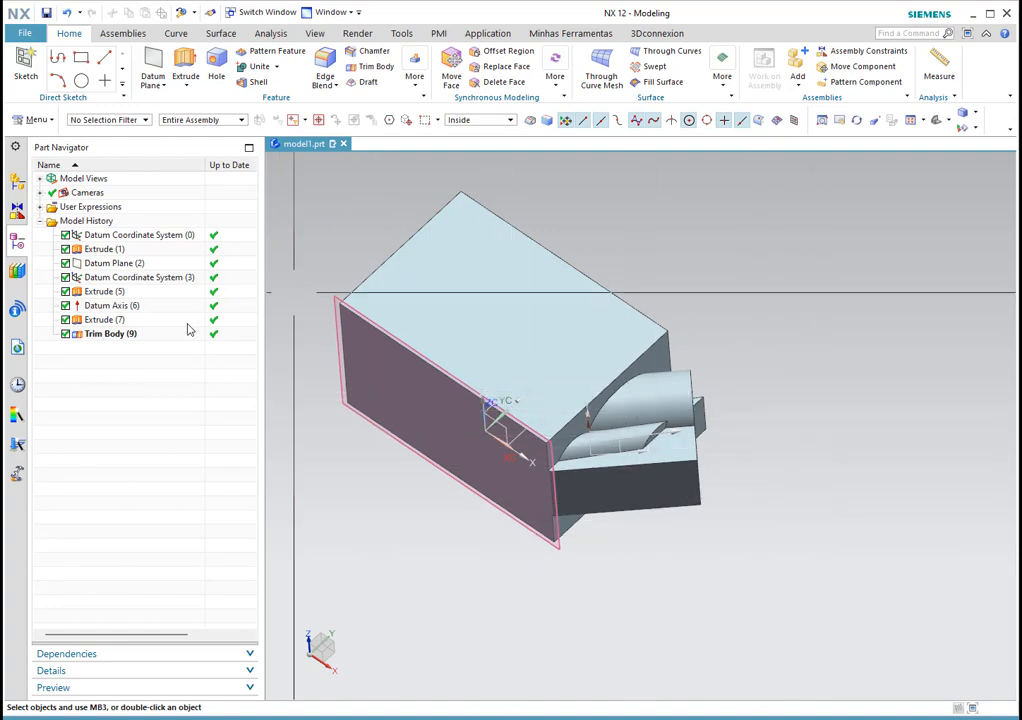
Step: Reverse the offset direction of Datum Plane (2)
{"action": "double_click", "coordinate": [104, 263]}
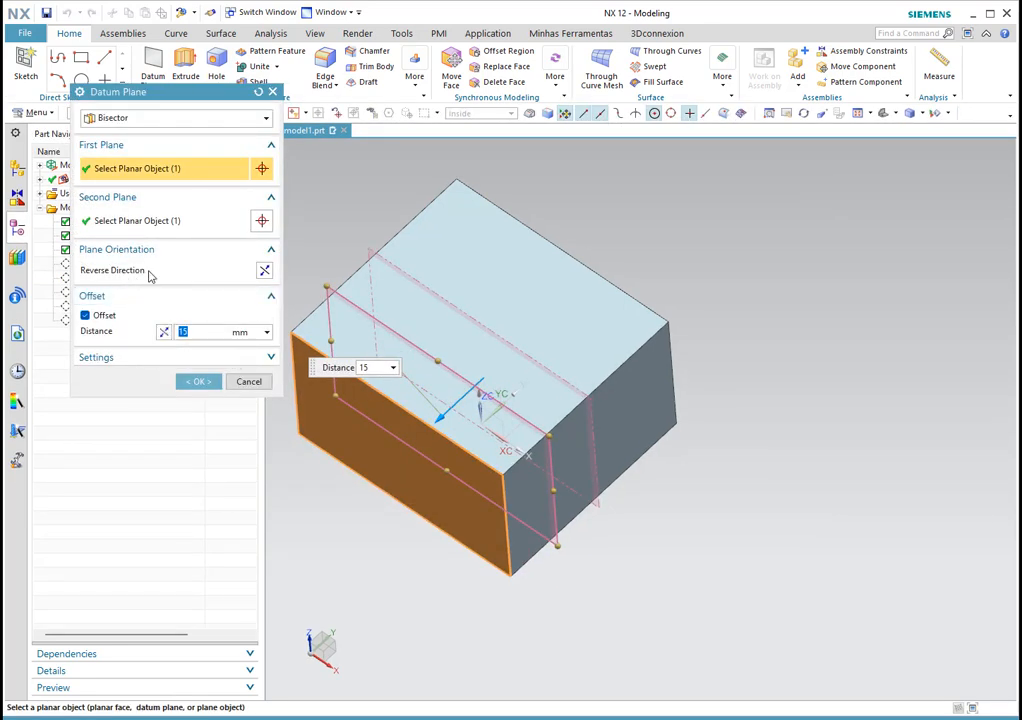
{"action": "left_click", "coordinate": [264, 273]}
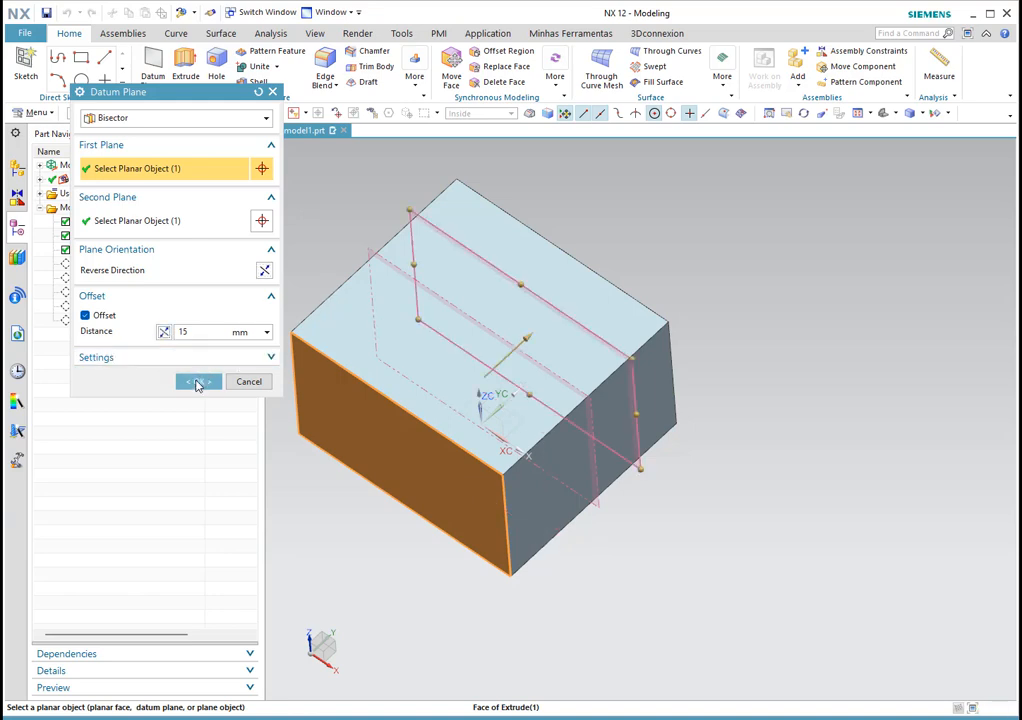
{"action": "left_click", "coordinate": [197, 381]}
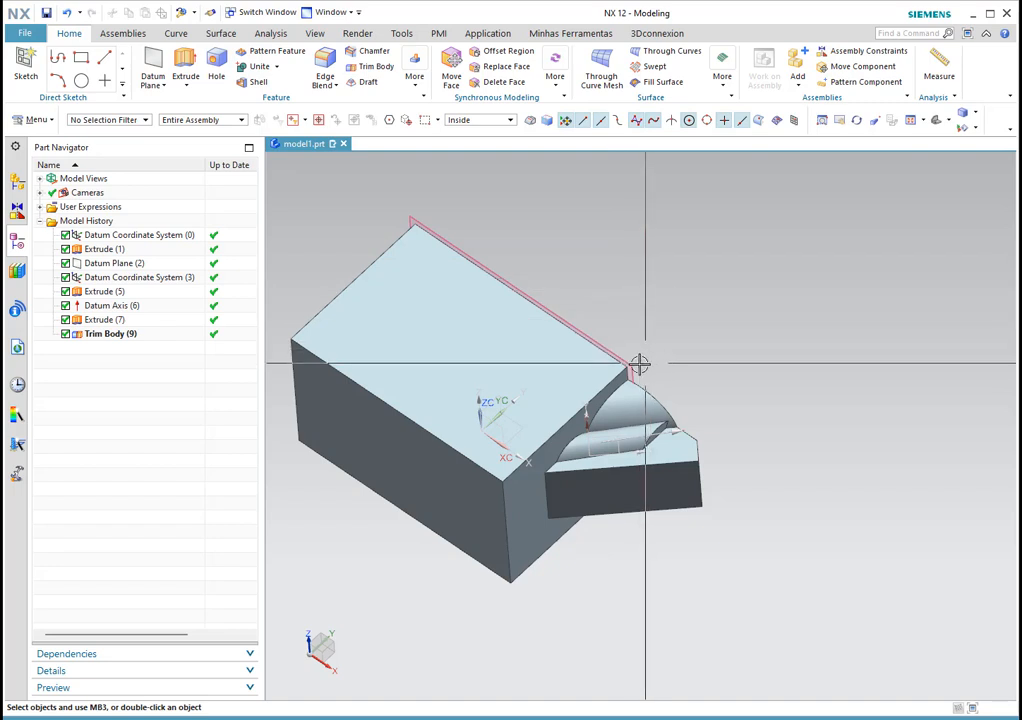
Step: Flip the 15 mm offset bisector plane again so the trim leaves only a thin slab
{"action": "double_click", "coordinate": [413, 215]}
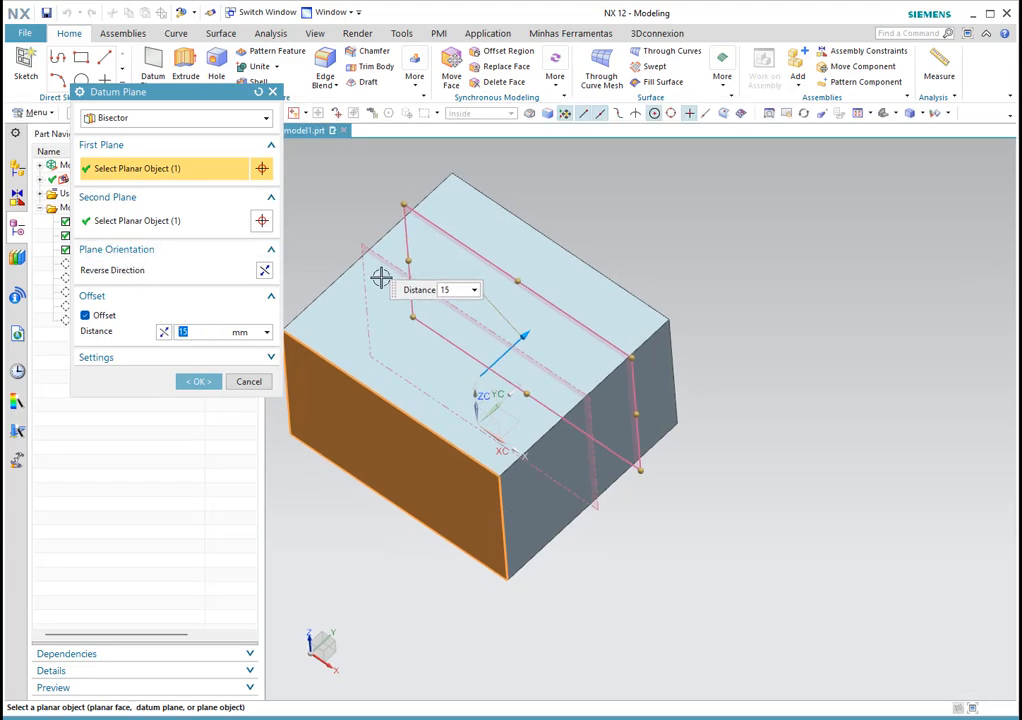
{"action": "left_click", "coordinate": [265, 271]}
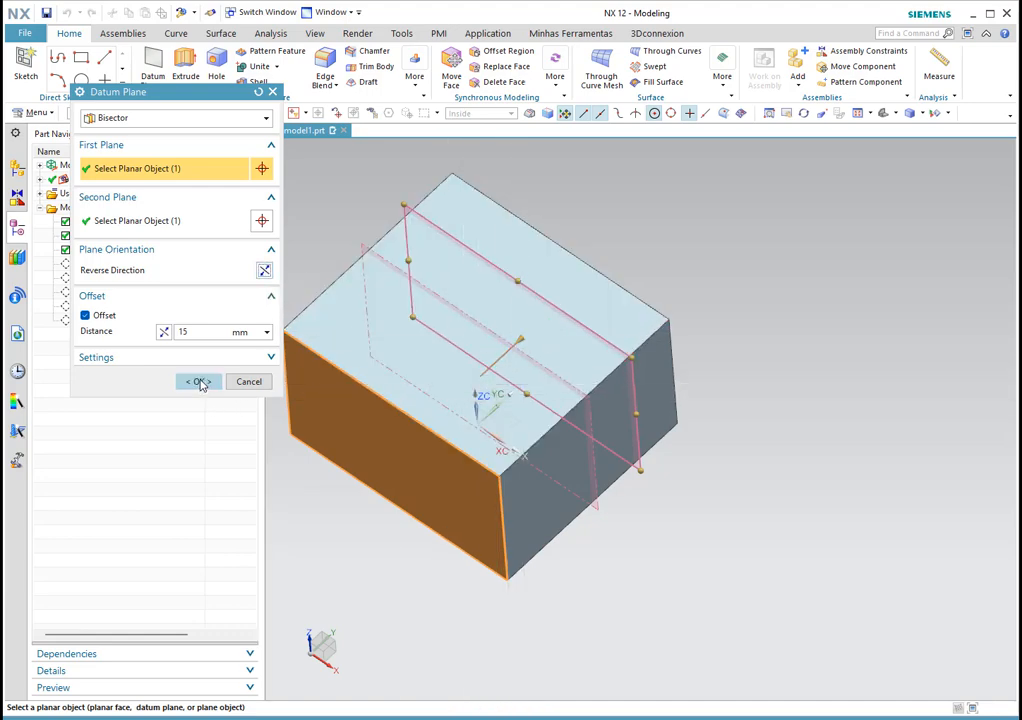
{"action": "left_click", "coordinate": [198, 381]}
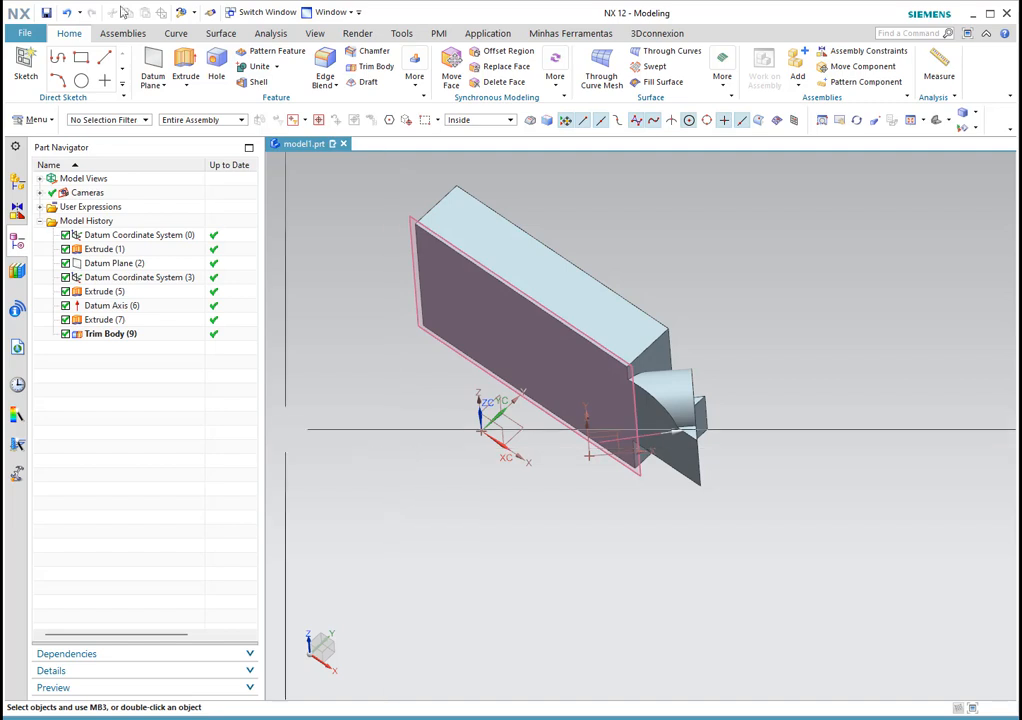
Step: Drag Datum Coordinate System (3) further along X, then suppress Trim Body (9) to show the untrimmed block
{"action": "double_click", "coordinate": [93, 278]}
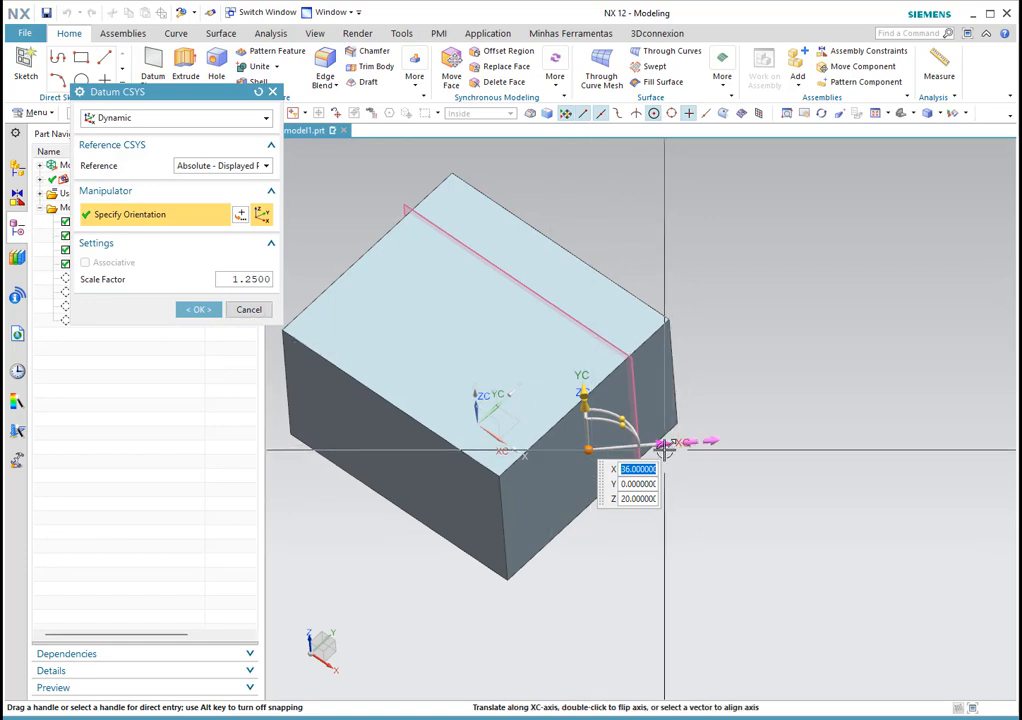
{"action": "left_click_drag", "start_coordinate": [667, 451], "coordinate": [676, 451]}
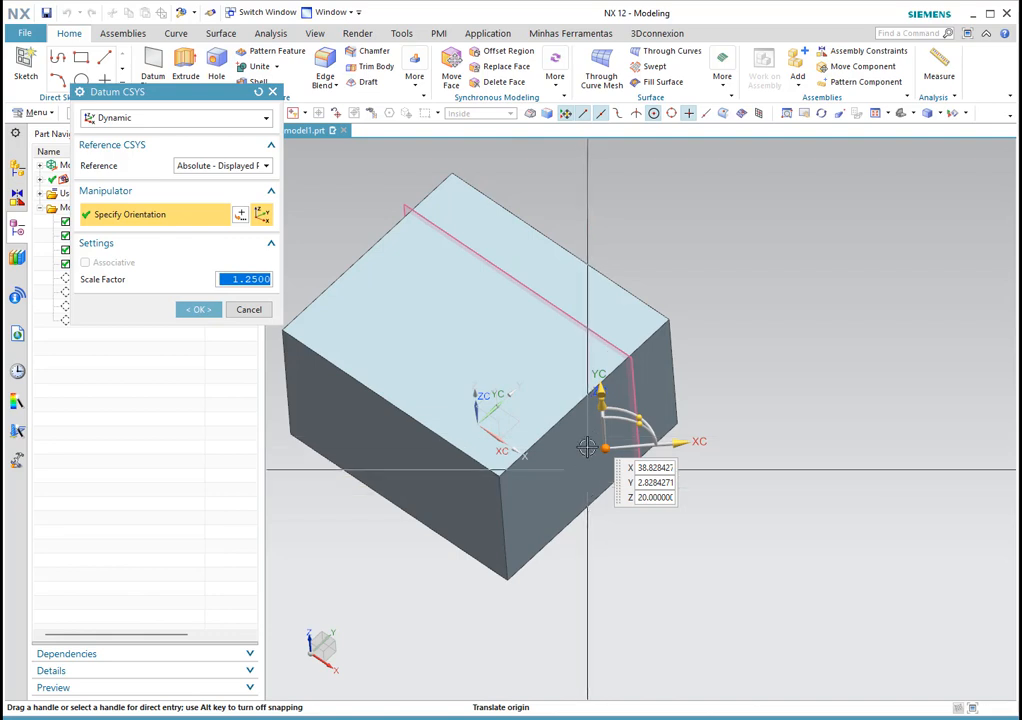
{"action": "left_click_drag", "start_coordinate": [680, 443], "coordinate": [695, 441]}
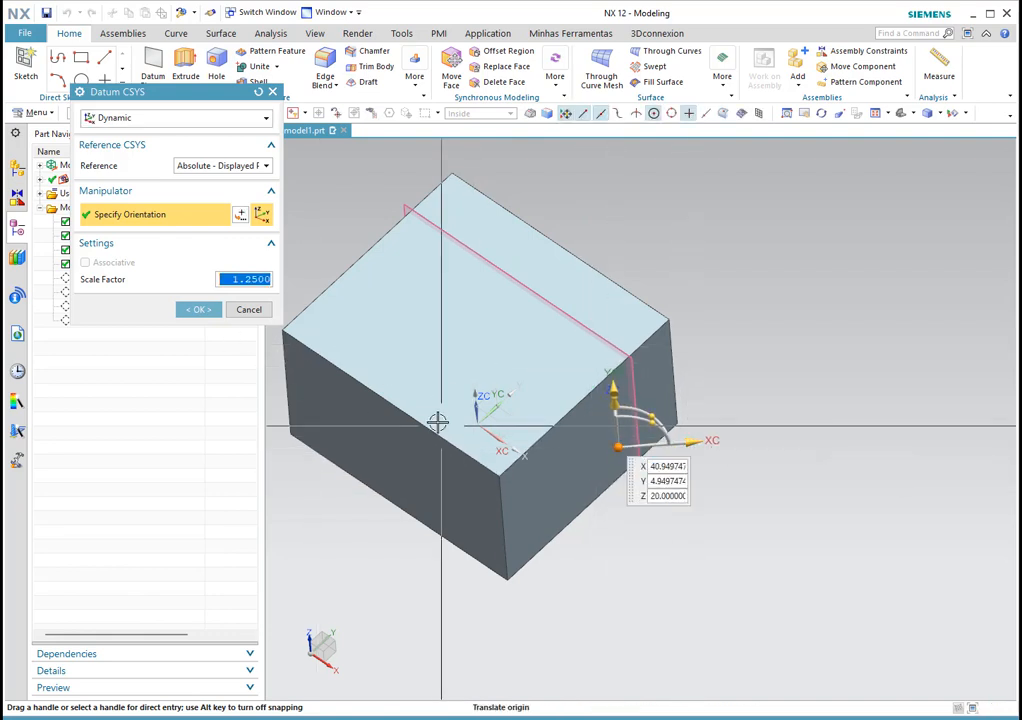
{"action": "left_click", "coordinate": [199, 310]}
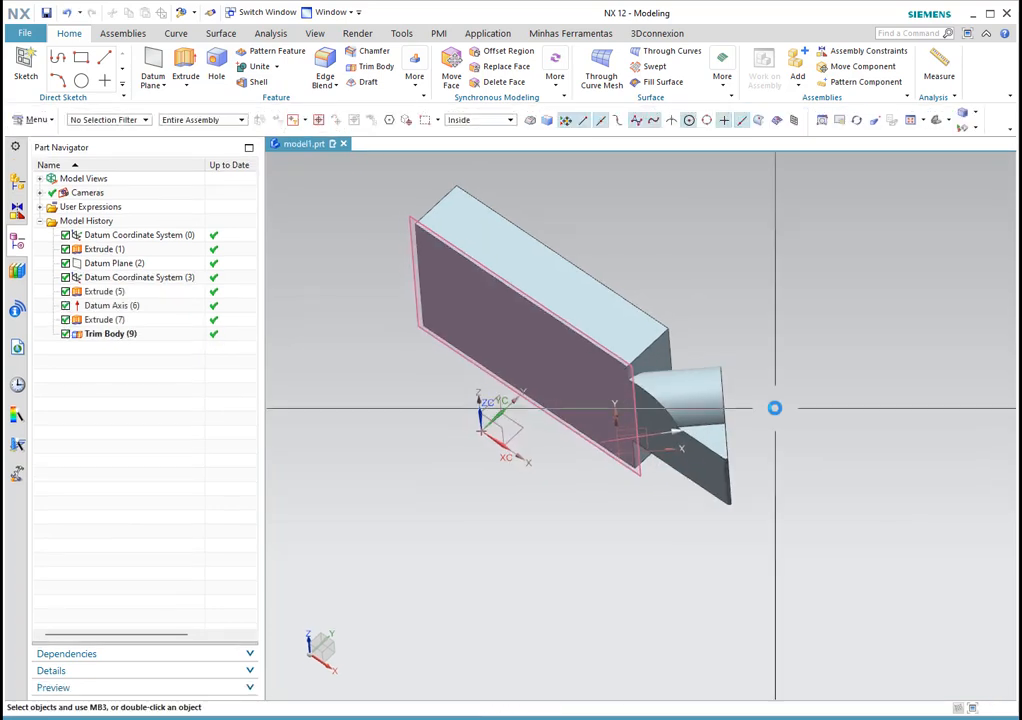
{"action": "left_click", "coordinate": [66, 334]}
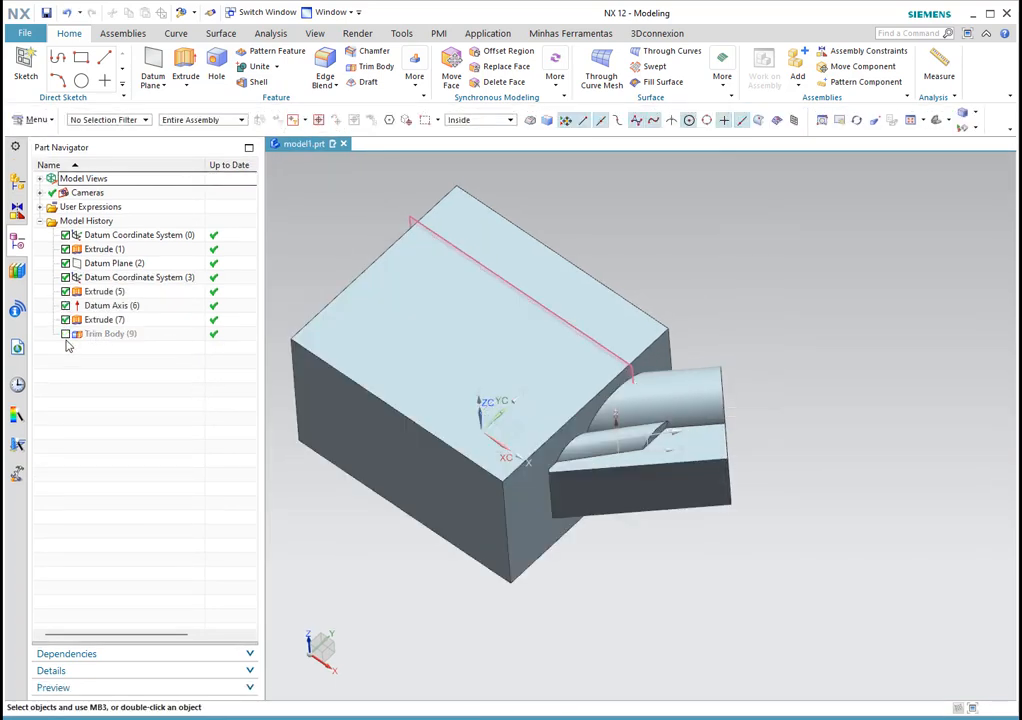
Step: Reopen and close the Datum Coordinate System (3) edit, then orbit to inspect the extrusions on the block's top face
{"action": "double_click", "coordinate": [644, 440]}
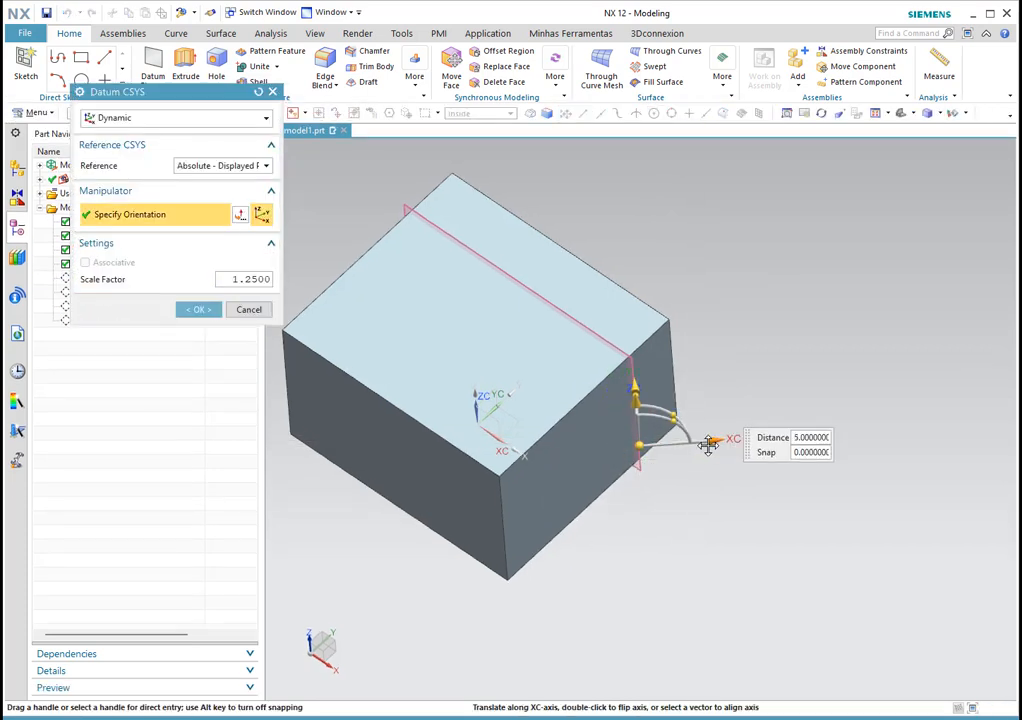
{"action": "left_click", "coordinate": [212, 311]}
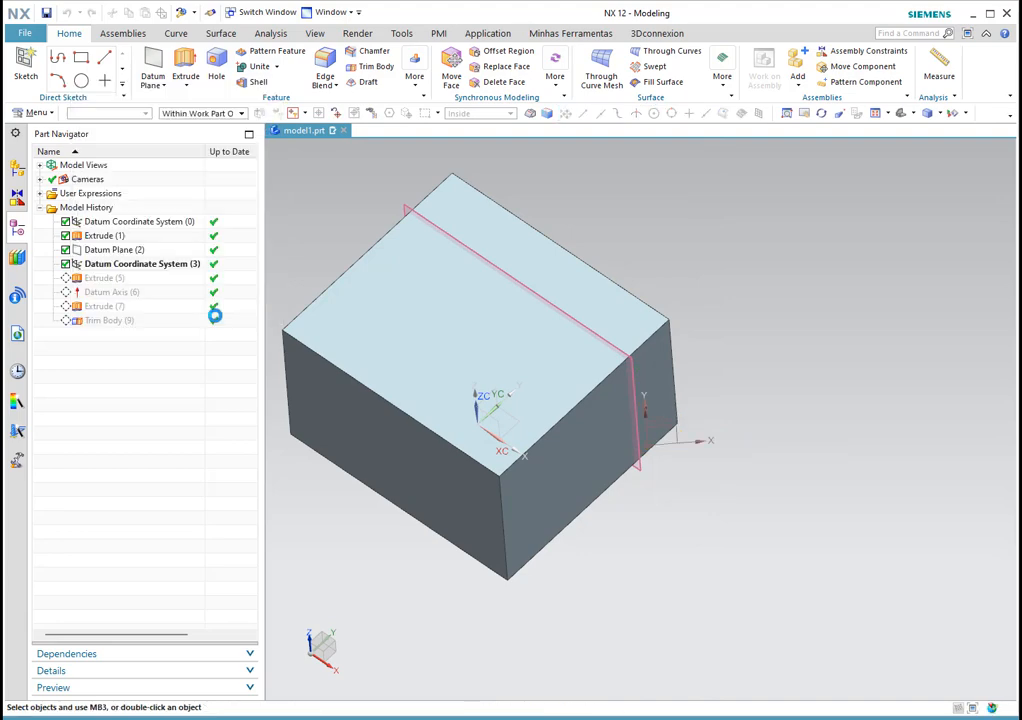
{"action": "middle_click_drag", "start_coordinate": [650, 420], "coordinate": [600, 400]}
{"action": "scroll", "coordinate": [643, 451], "scroll_direction": "up", "scroll_amount": 5}
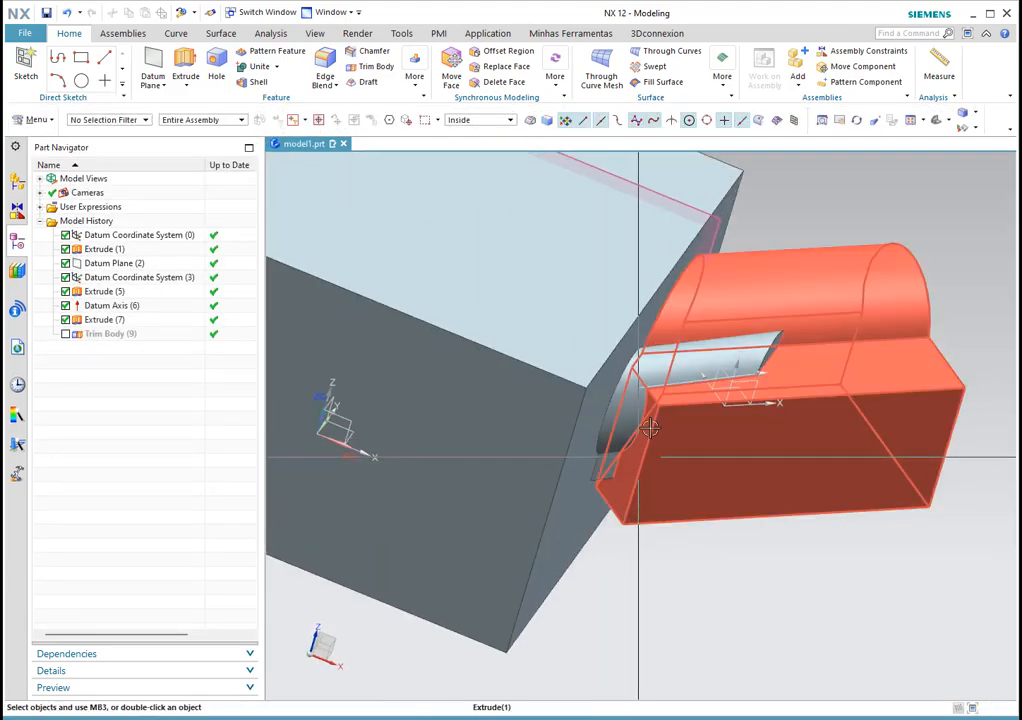
{"action": "scroll", "coordinate": [755, 434], "scroll_direction": "down", "scroll_amount": 3}
{"action": "middle_click_drag", "start_coordinate": [755, 434], "coordinate": [745, 462]}
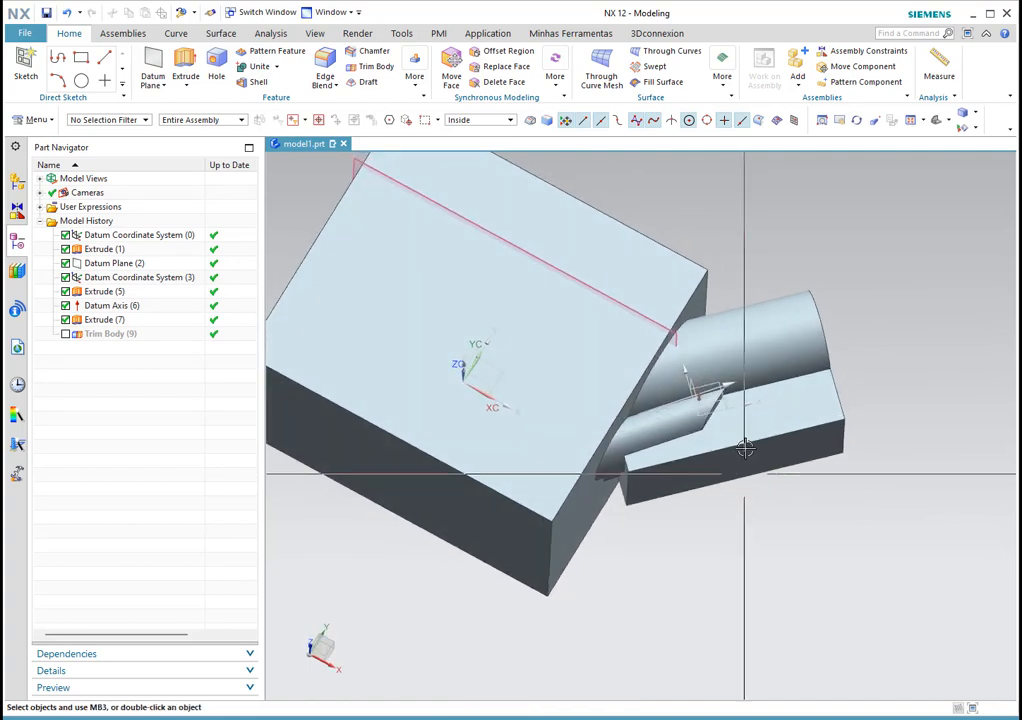
Step: Move Datum Coordinate System (3) back along X toward the block, relocating the protrusion
{"action": "double_click", "coordinate": [136, 278]}
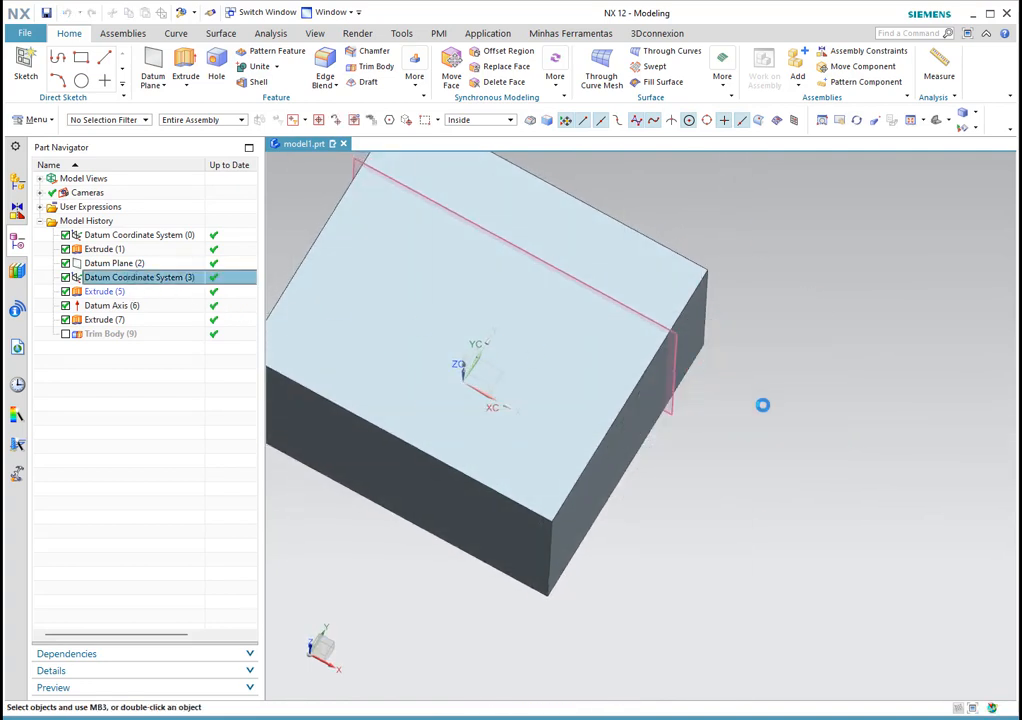
{"action": "left_click_drag", "start_coordinate": [766, 395], "coordinate": [736, 401]}
{"action": "middle_click", "coordinate": [799, 352]}
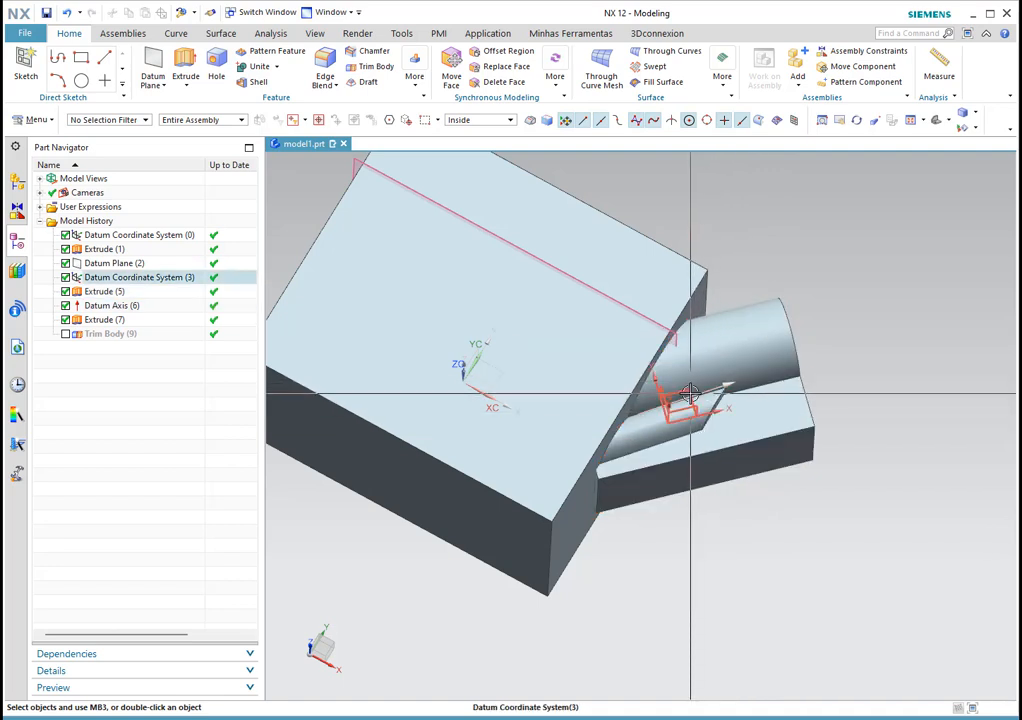
Step: Rotate Datum Coordinate System (3) by -15° about its Z axis and inspect the result
{"action": "double_click", "coordinate": [690, 393]}
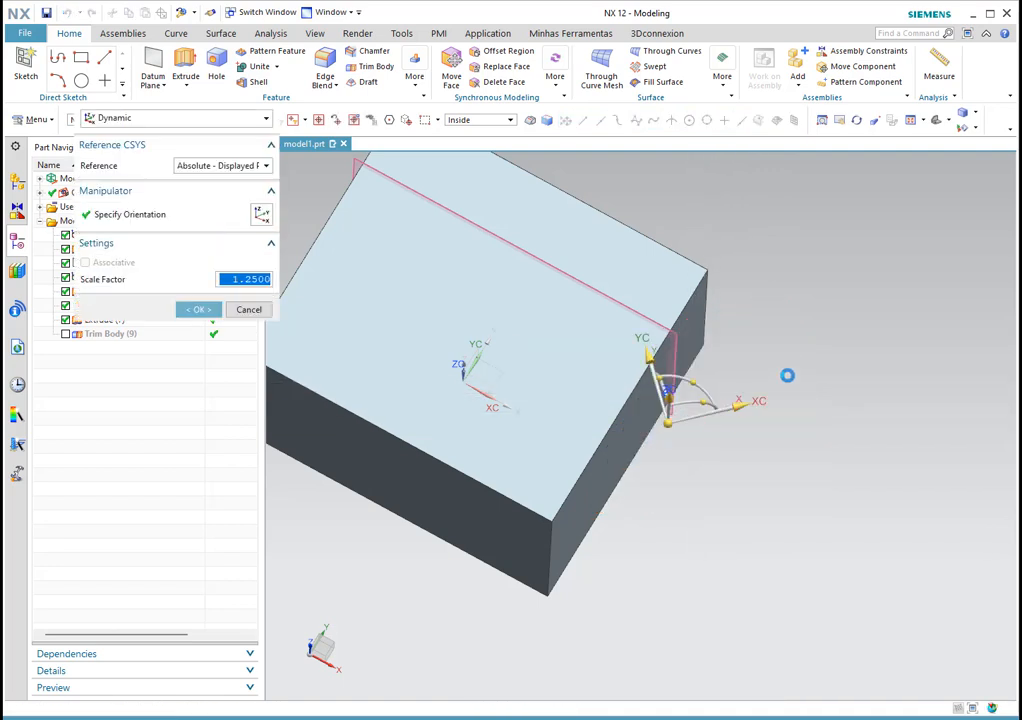
{"action": "left_click", "coordinate": [697, 375]}
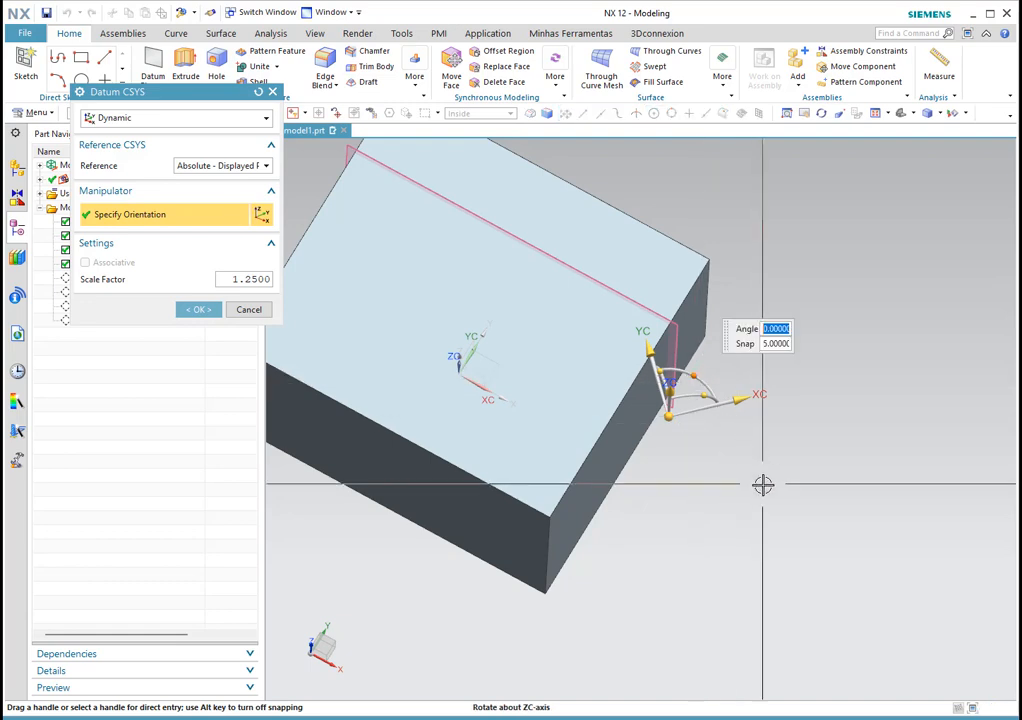
{"action": "type", "text": "-15"}
{"action": "key", "text": "Return"}
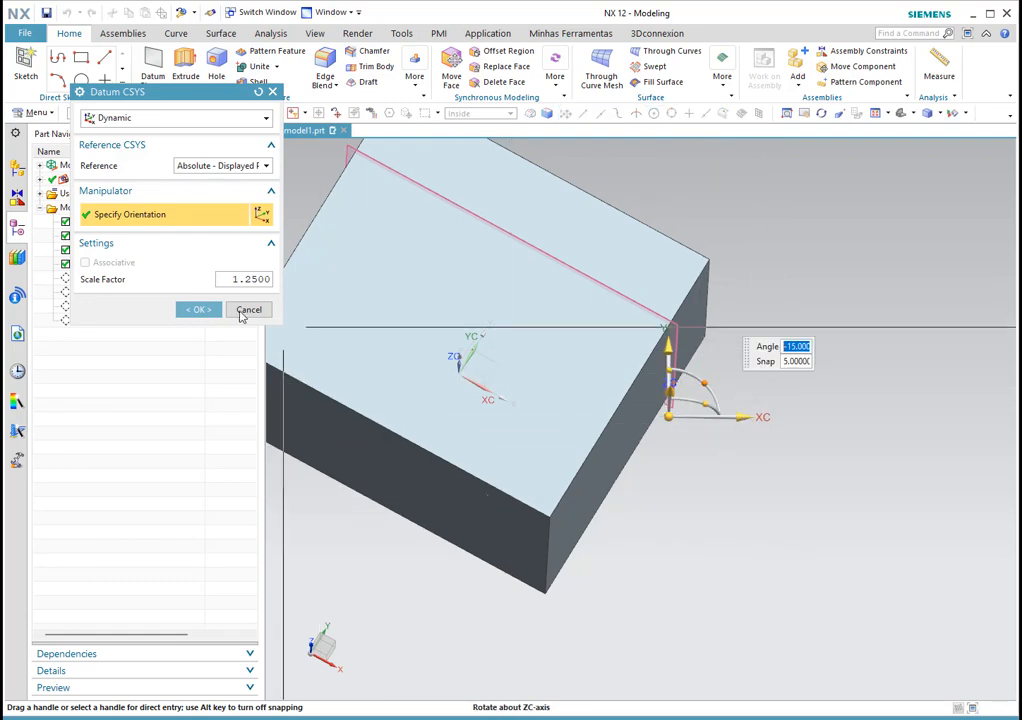
{"action": "left_click", "coordinate": [199, 311]}
{"action": "middle_click_drag", "start_coordinate": [792, 349], "coordinate": [912, 322]}
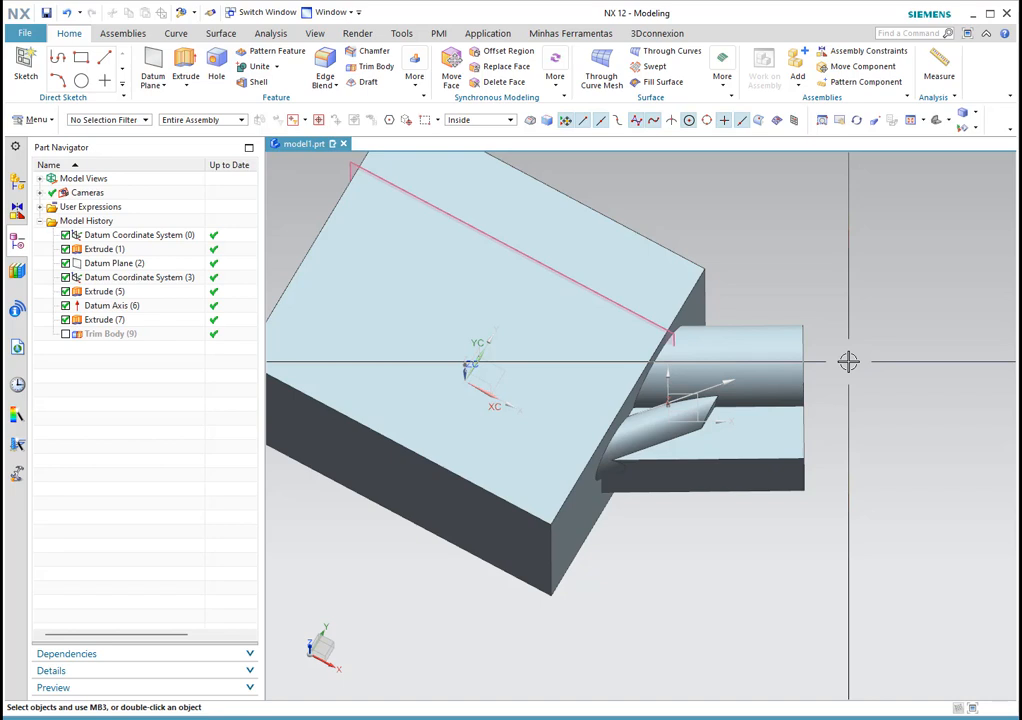
{"action": "middle_click_drag", "start_coordinate": [703, 434], "coordinate": [705, 429]}
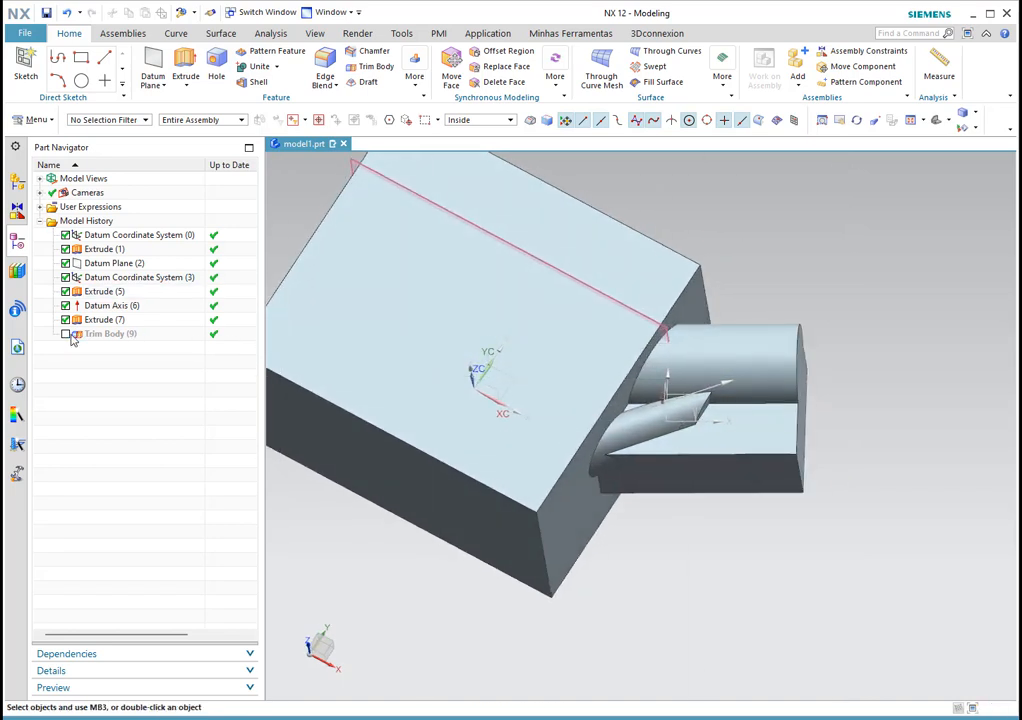
Step: Re-enable Trim Body (9) to trim the block again, and open the Datum Plane feature-type list
{"action": "left_click", "coordinate": [66, 334]}
{"action": "scroll", "coordinate": [643, 454], "scroll_direction": "down", "scroll_amount": 3}
{"action": "middle_click_drag", "start_coordinate": [643, 454], "coordinate": [658, 390]}
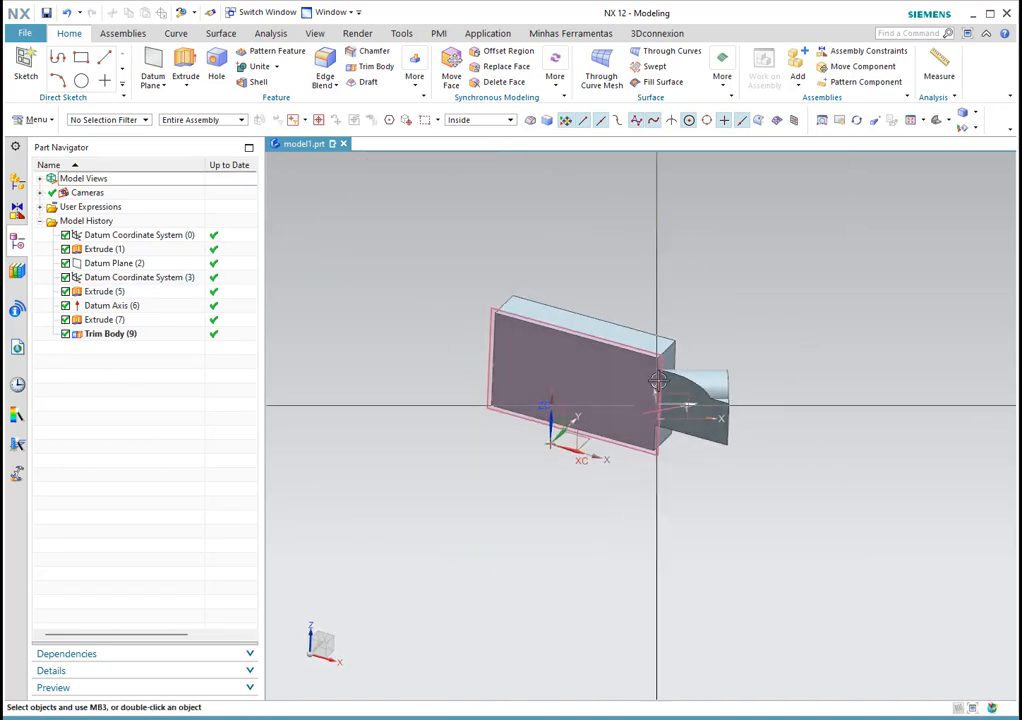
{"action": "scroll", "coordinate": [659, 369], "scroll_direction": "up", "scroll_amount": 2}
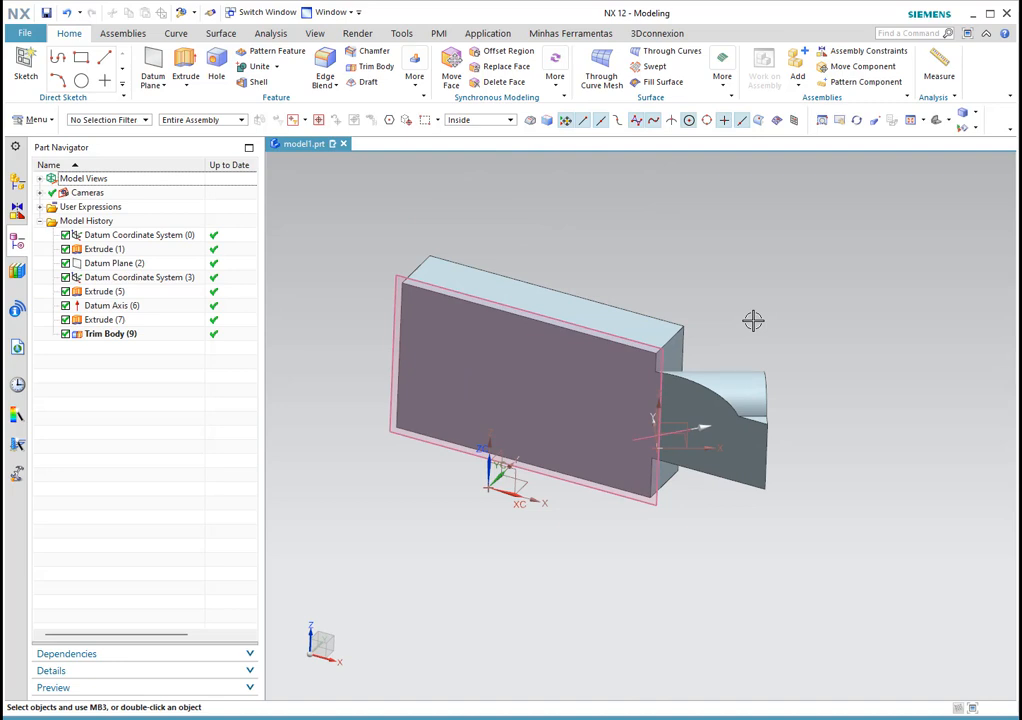
{"action": "left_click", "coordinate": [160, 85]}
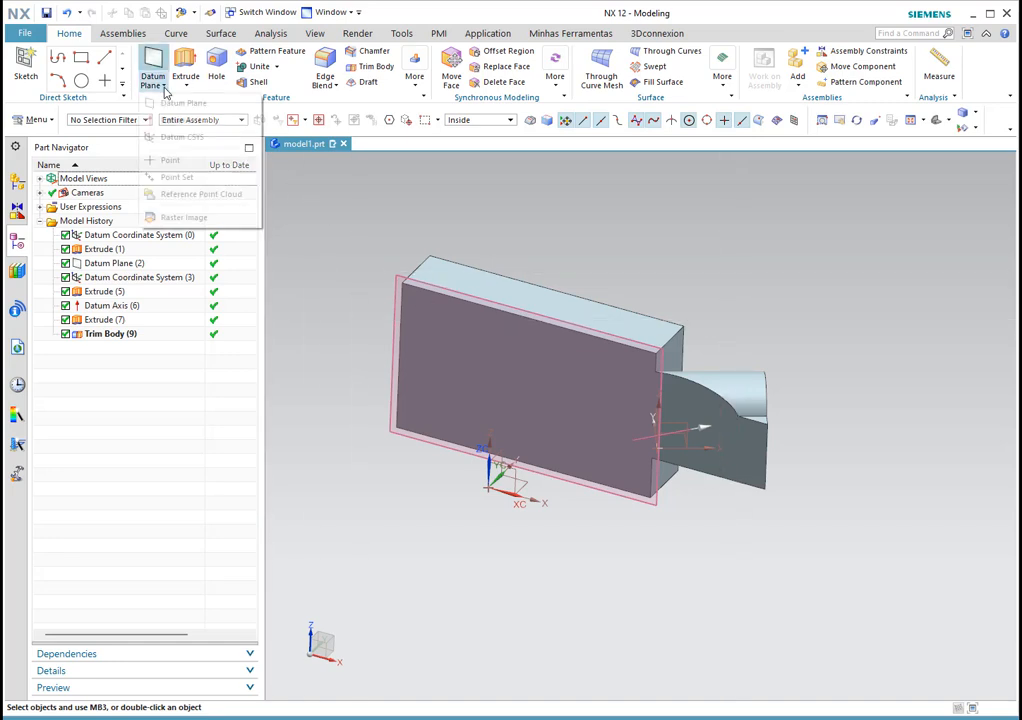
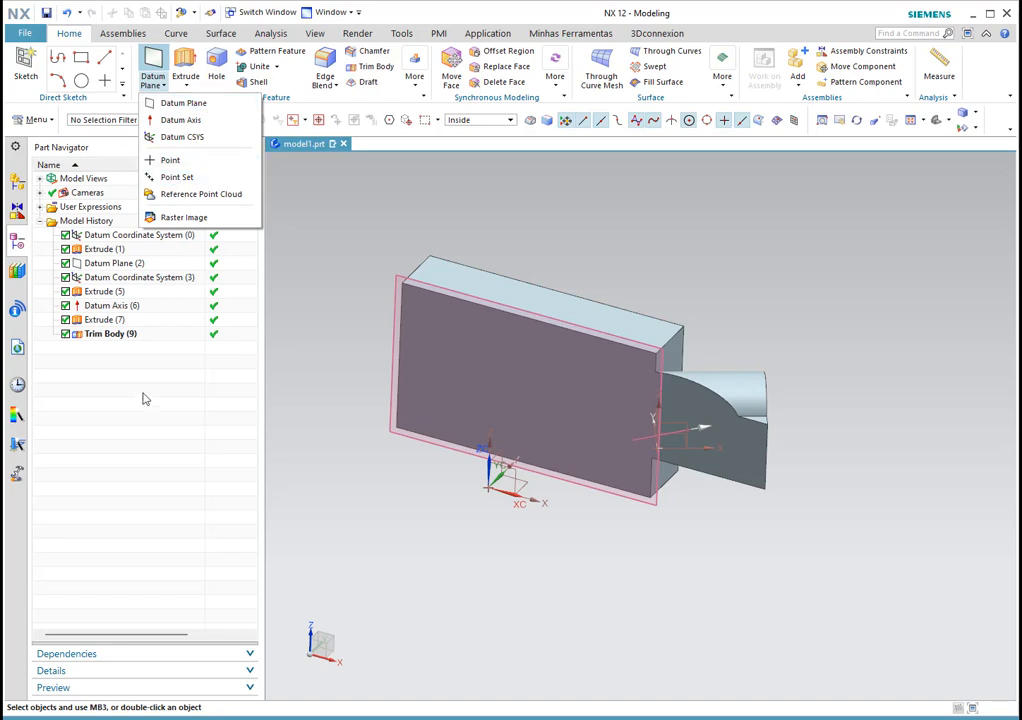
Step: Start a Datum CSYS from the Datum Plane dropdown, keep WCS as reference, and list its types
{"action": "left_click", "coordinate": [177, 138]}
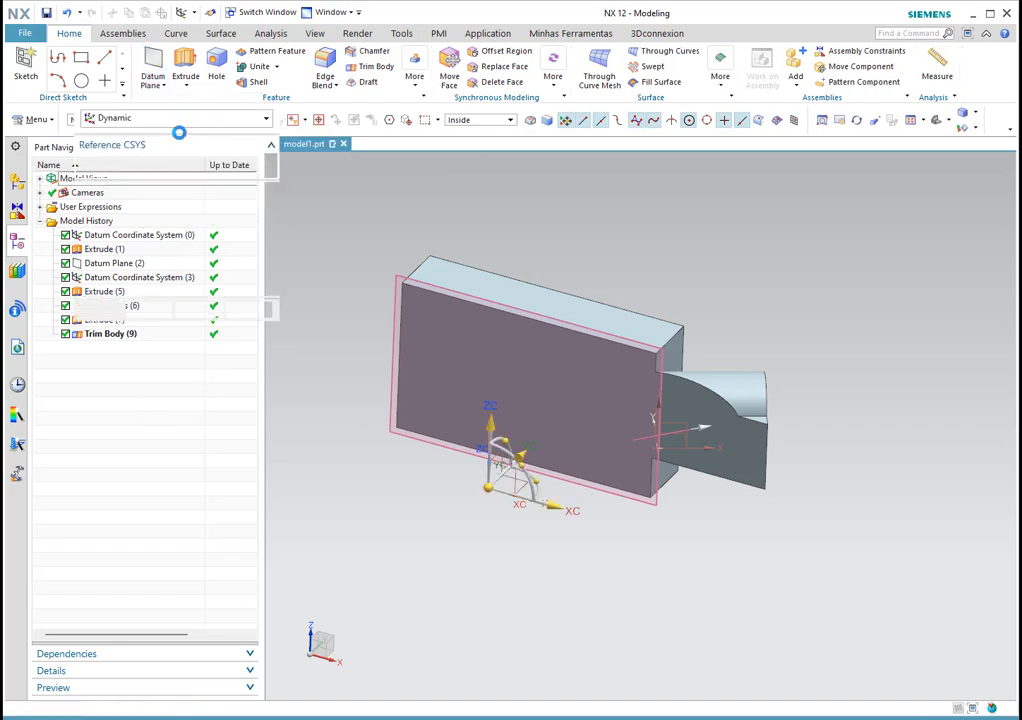
{"action": "left_click", "coordinate": [211, 167]}
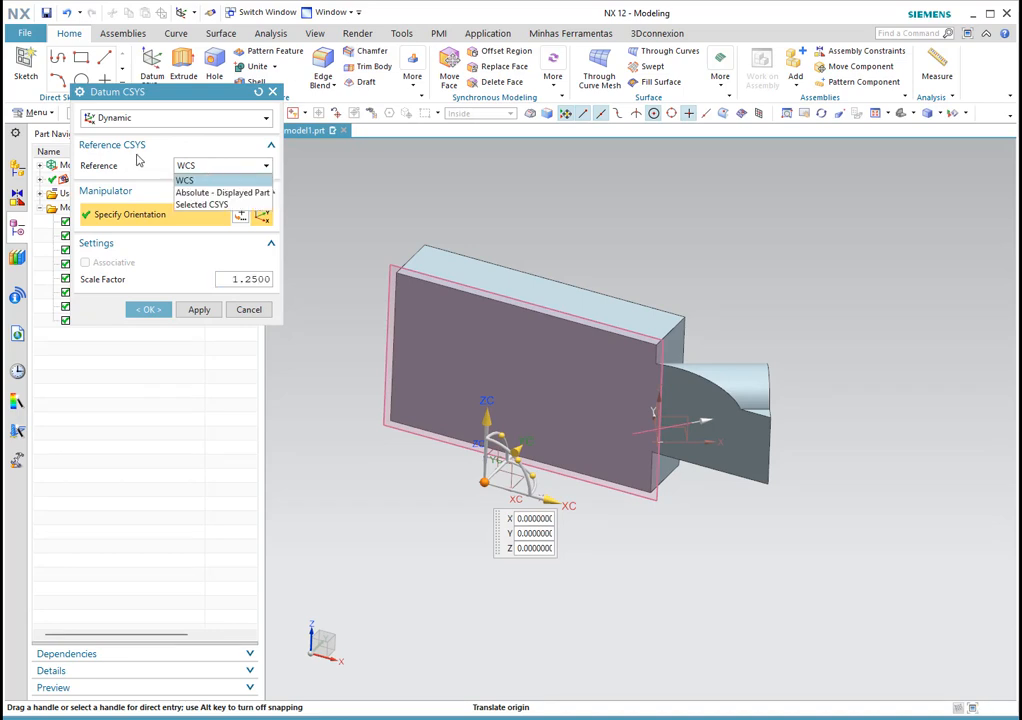
{"action": "left_click", "coordinate": [177, 171]}
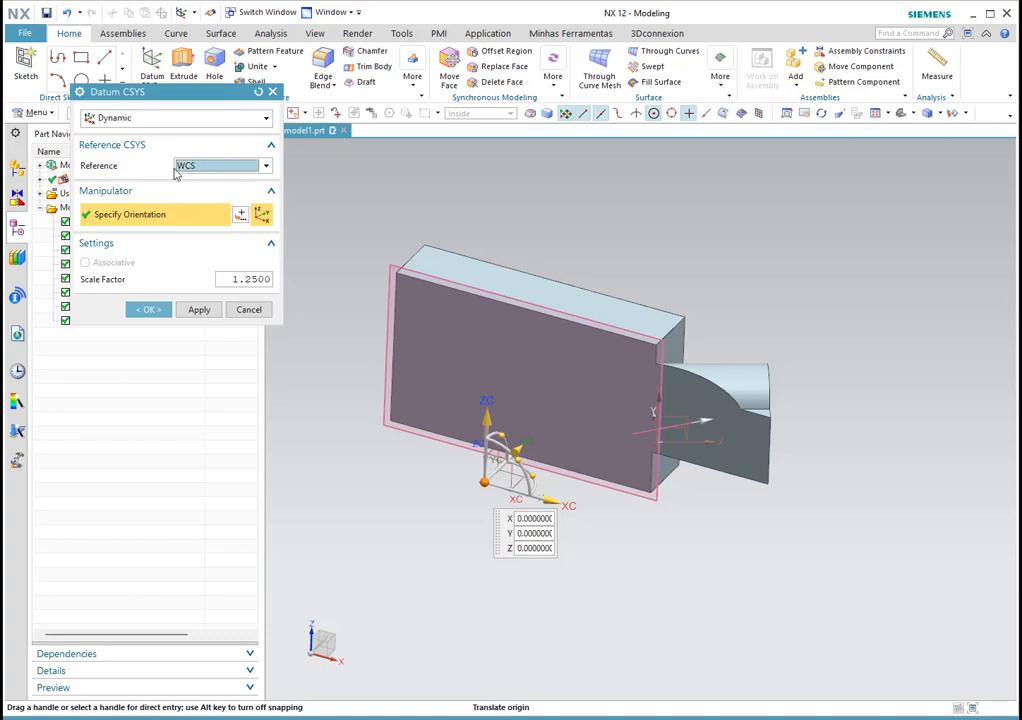
{"action": "left_click", "coordinate": [157, 117]}
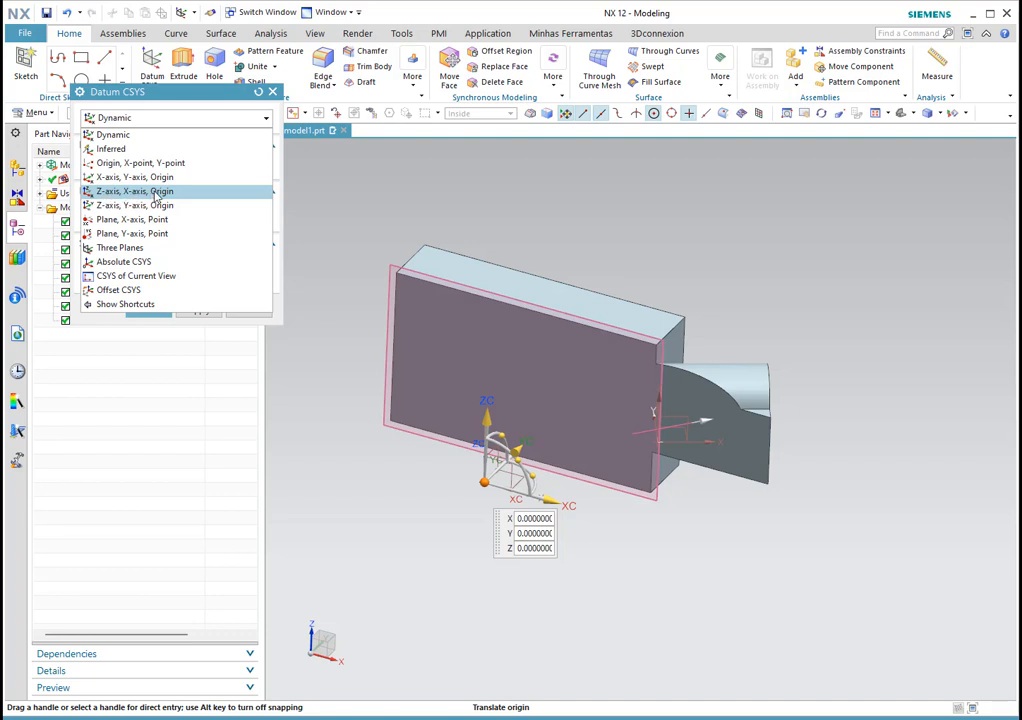
Step: Create a Z-axis, X-axis, Origin datum CSYS at the top-edge midpoint with X along that edge
{"action": "left_click", "coordinate": [140, 191]}
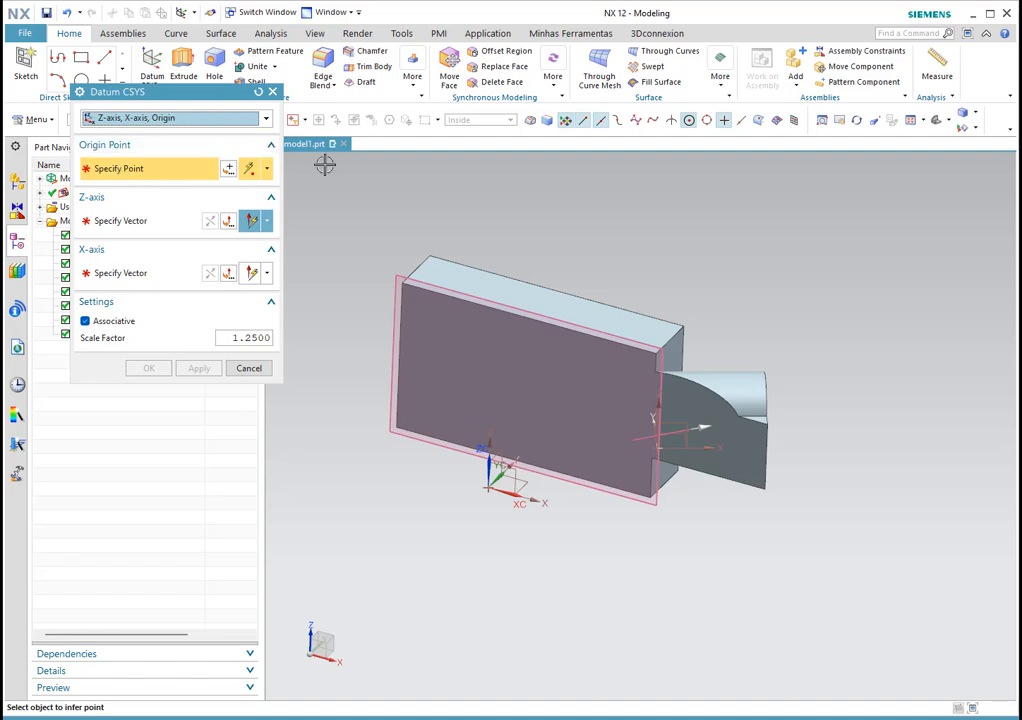
{"action": "left_click", "coordinate": [555, 291]}
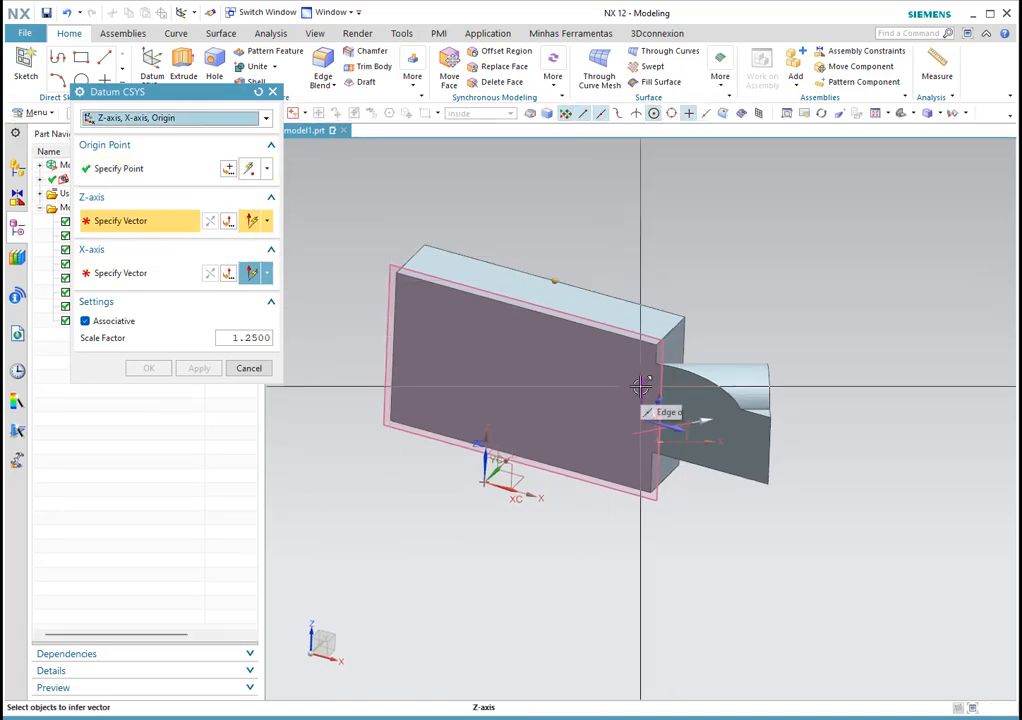
{"action": "left_click", "coordinate": [568, 417]}
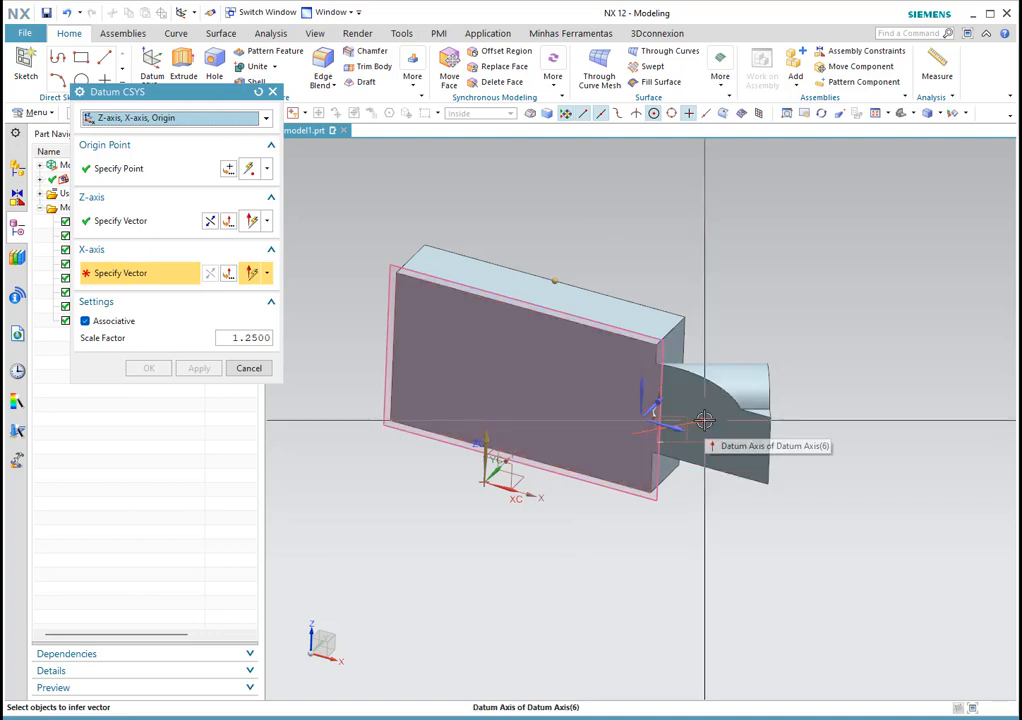
{"action": "middle_click_drag", "start_coordinate": [766, 306], "coordinate": [563, 187]}
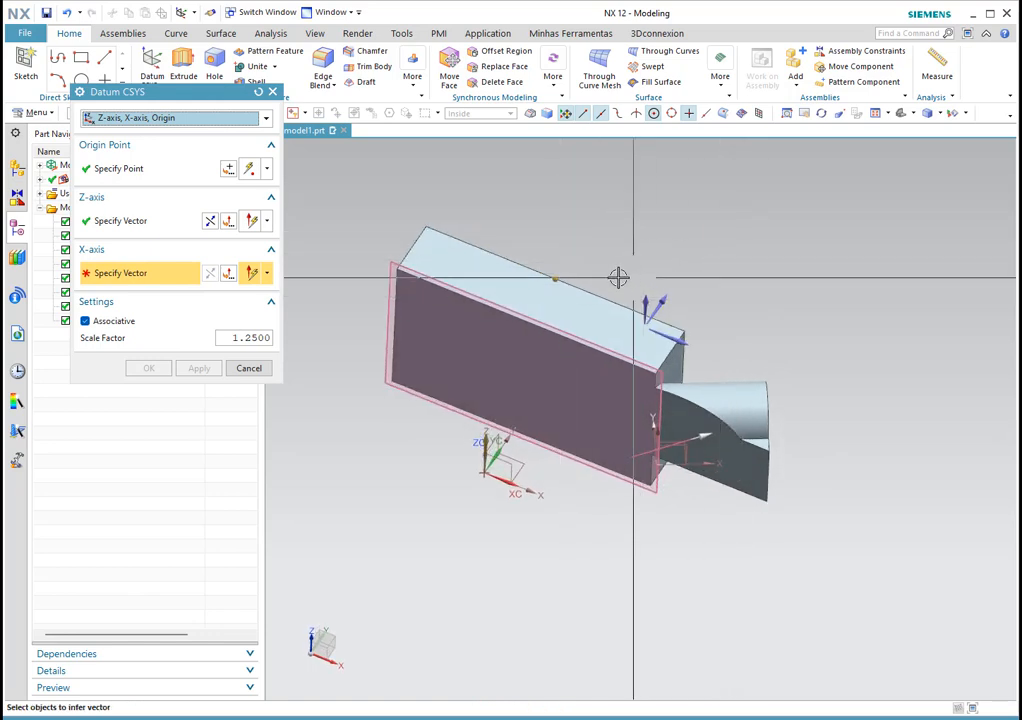
{"action": "left_click", "coordinate": [625, 244]}
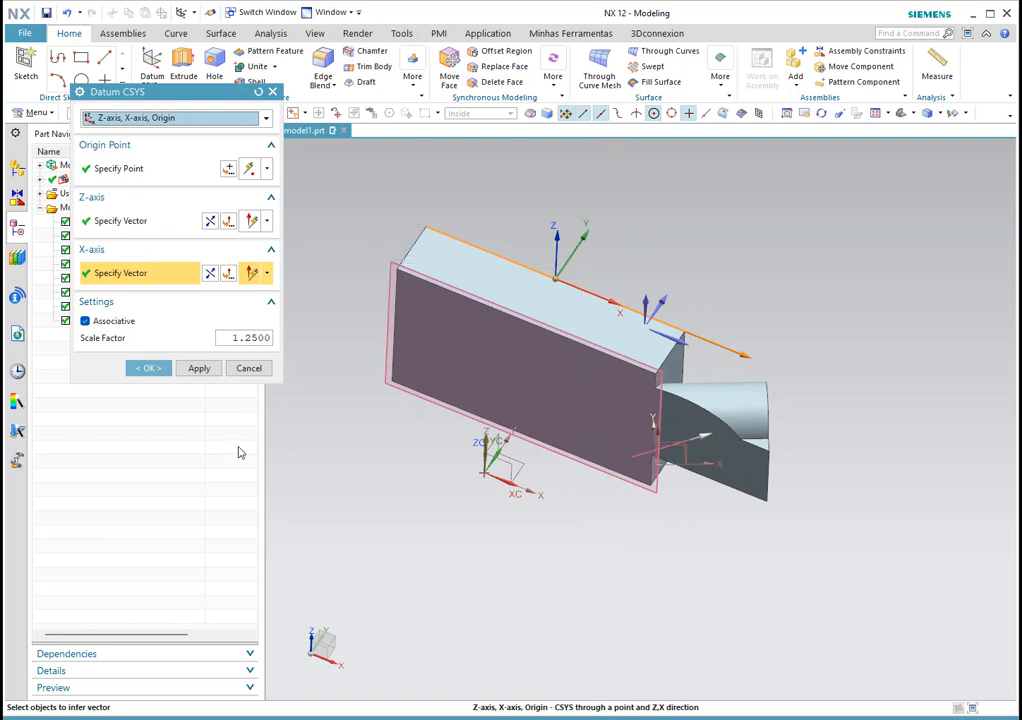
{"action": "left_click", "coordinate": [148, 368]}
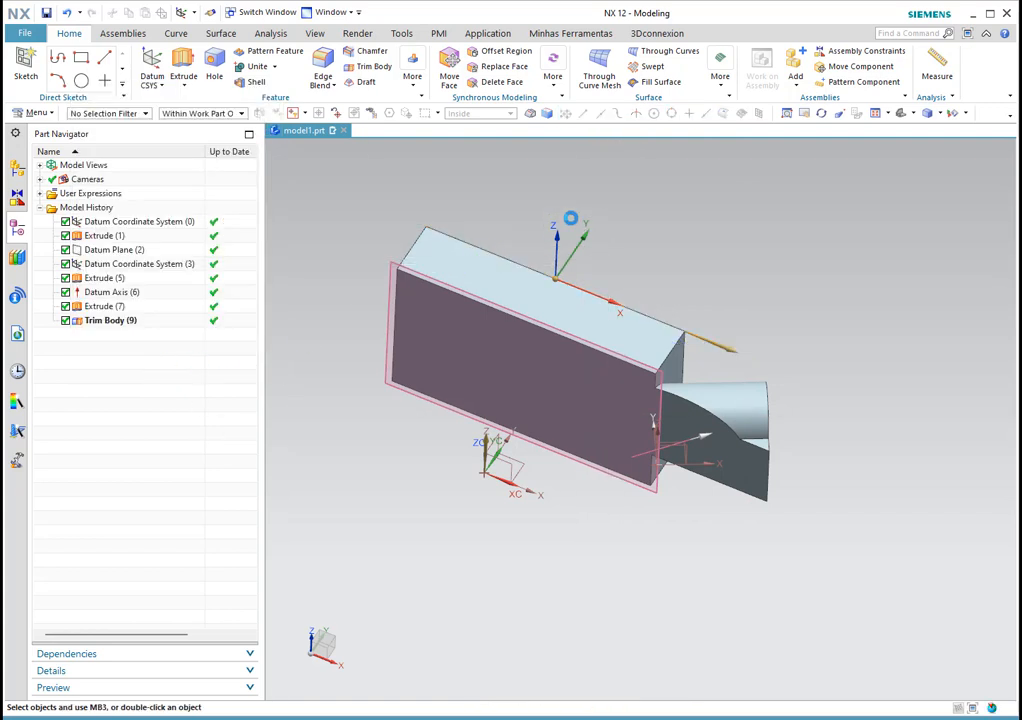